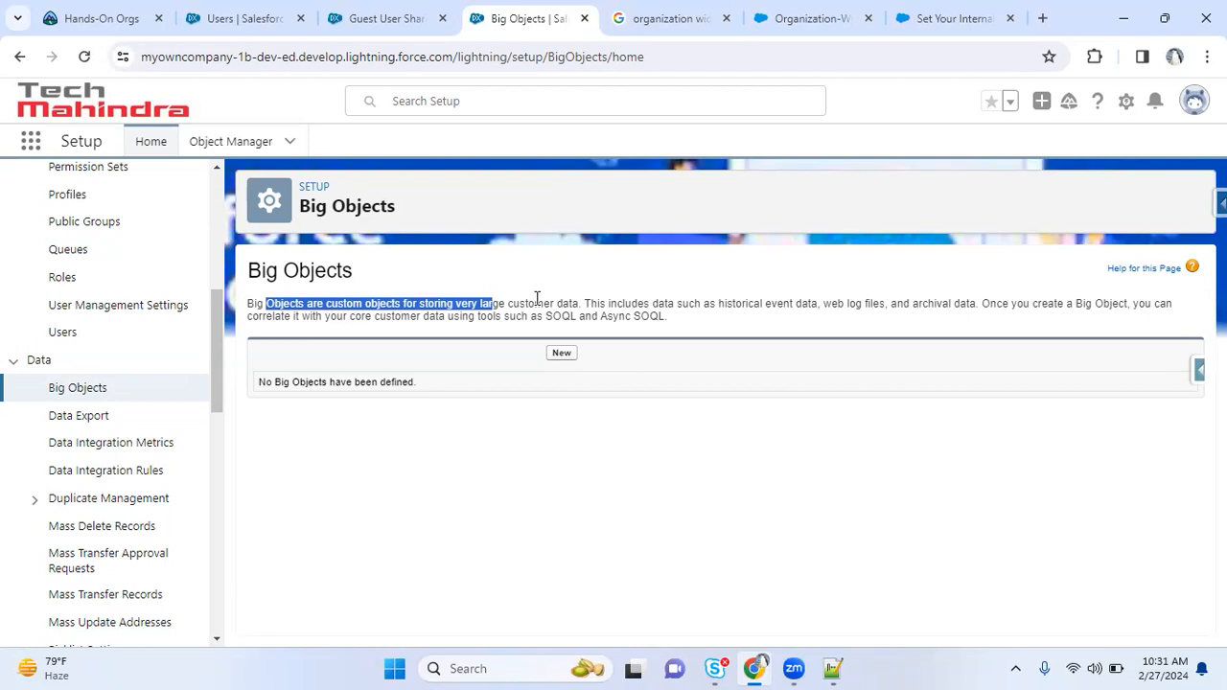
- Examine the Big Objects description for what these objects are and which kinds of data they store
click(539, 300)
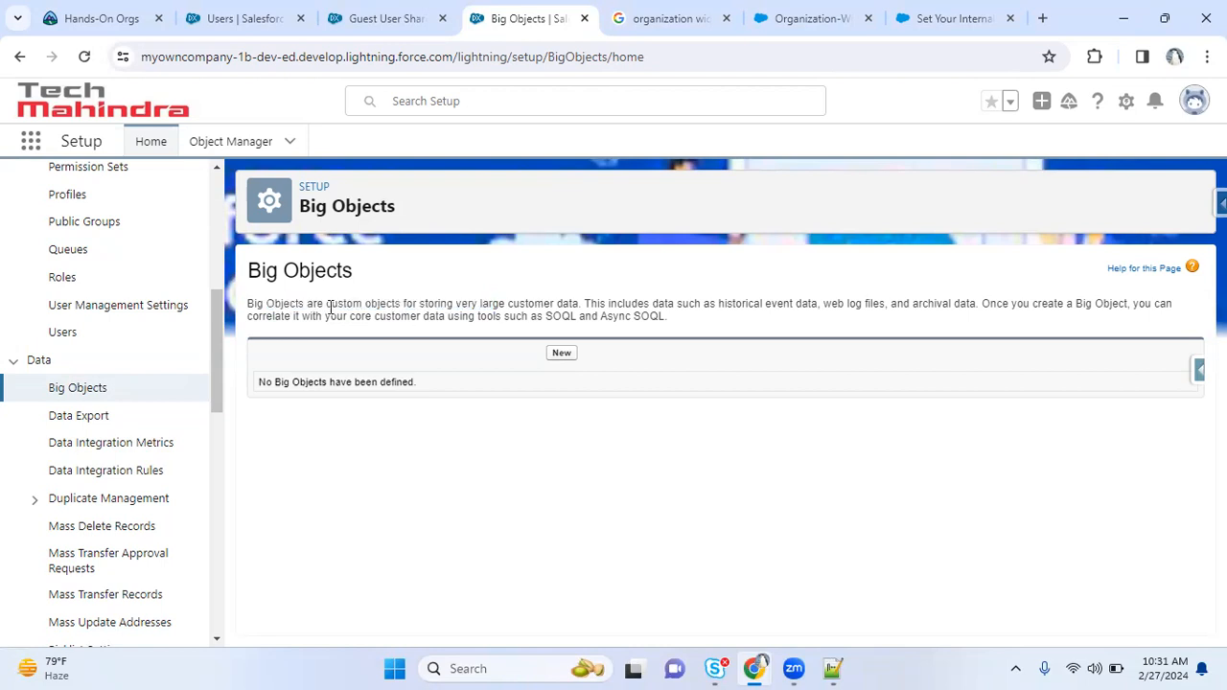
drag(325, 303, 547, 303)
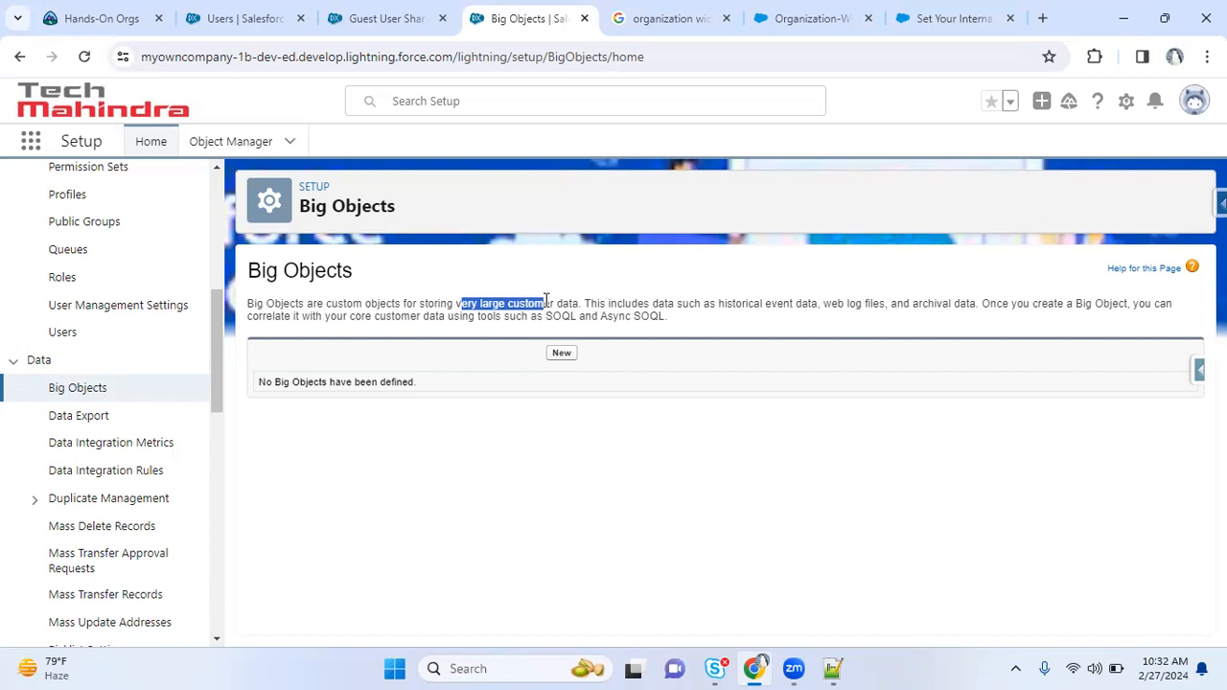
click(783, 303)
drag(611, 303, 756, 305)
click(765, 308)
key(ctrl+plus)
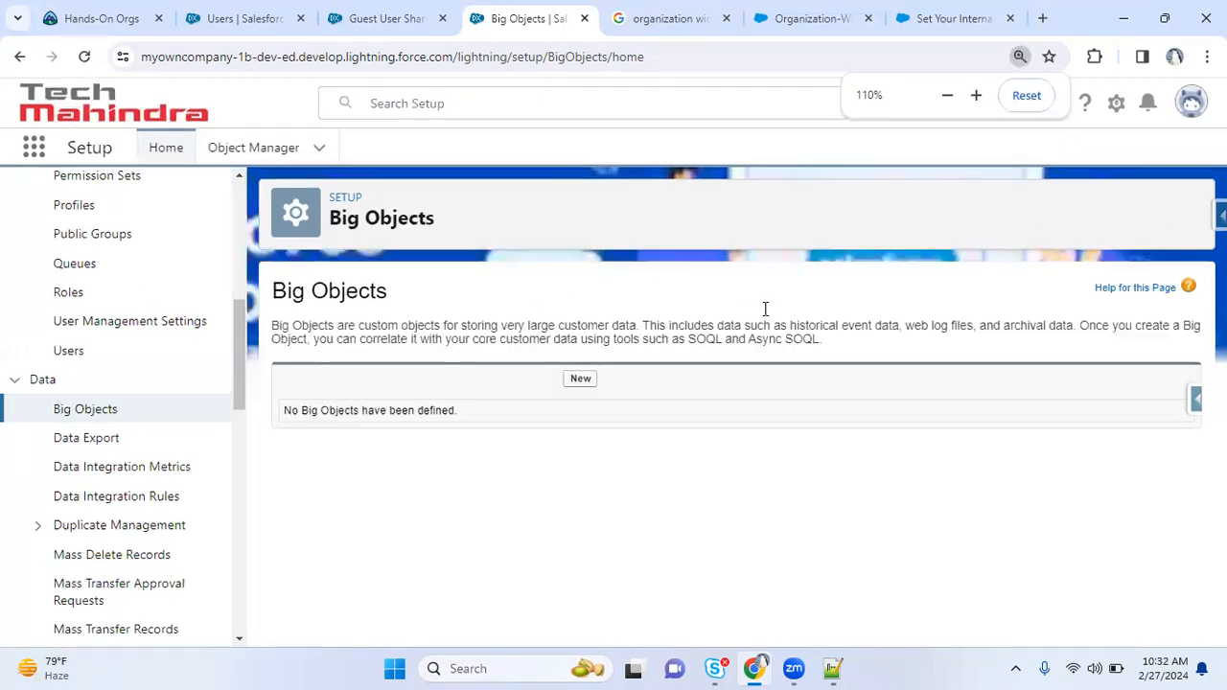
drag(789, 323, 871, 324)
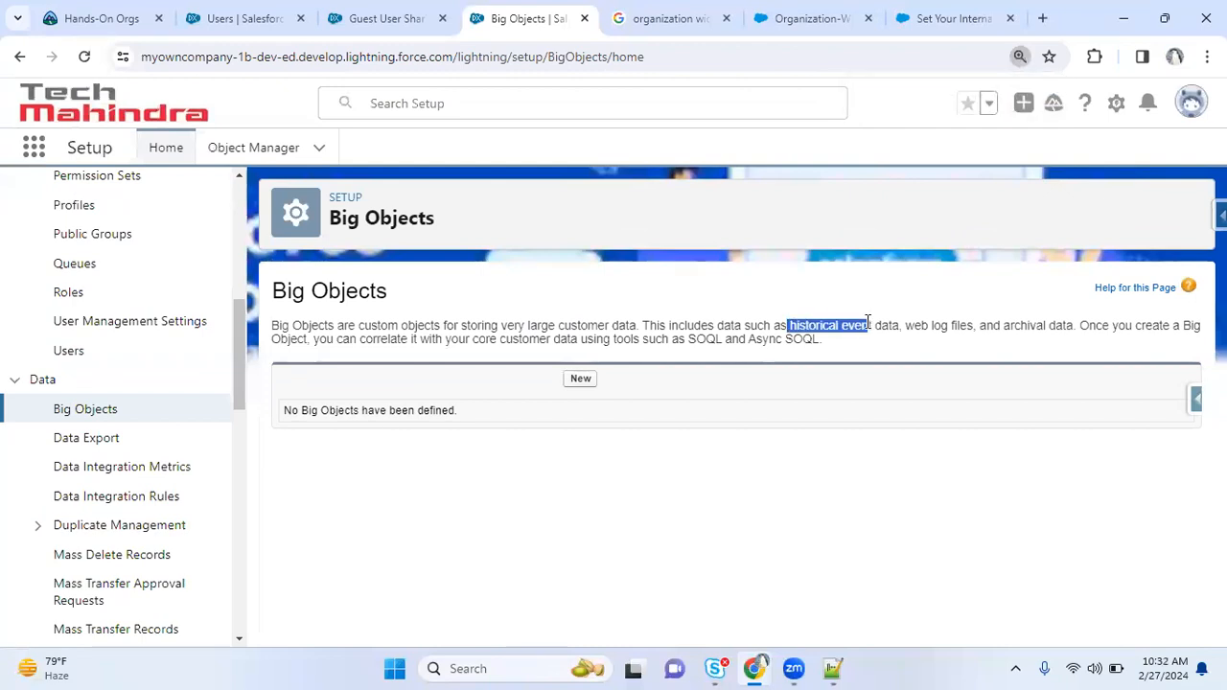
double_click(918, 325)
drag(1009, 330, 1070, 326)
drag(912, 325, 971, 323)
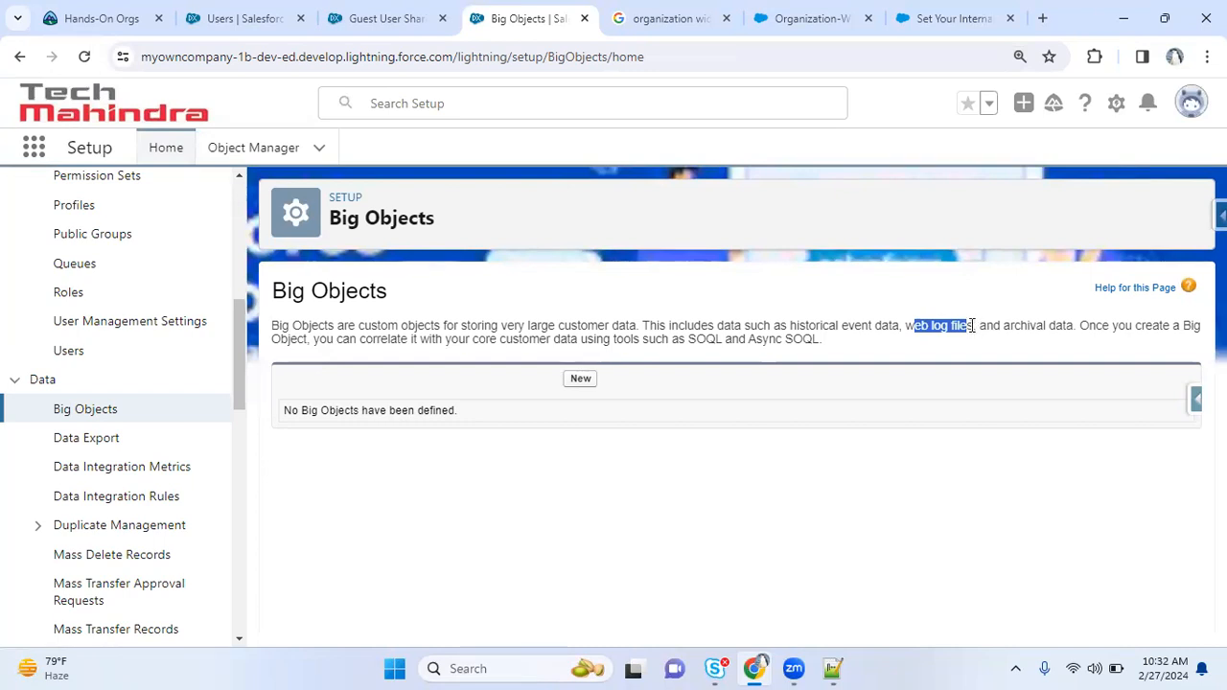
click(975, 328)
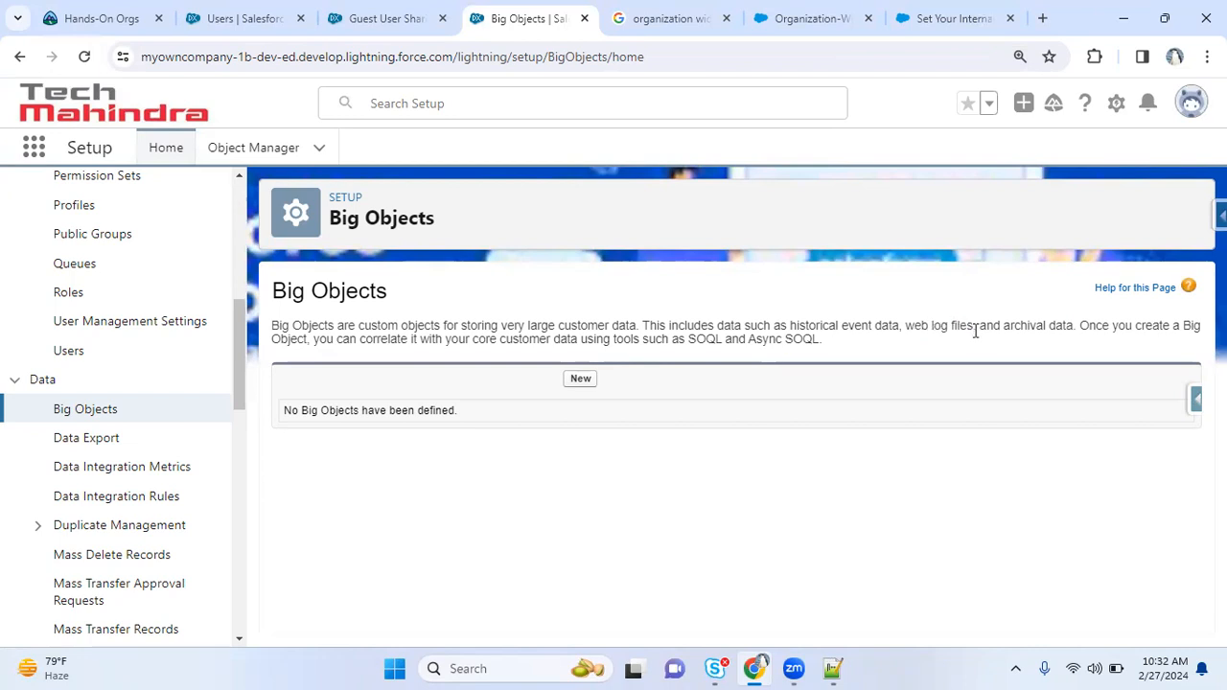
drag(906, 327, 974, 323)
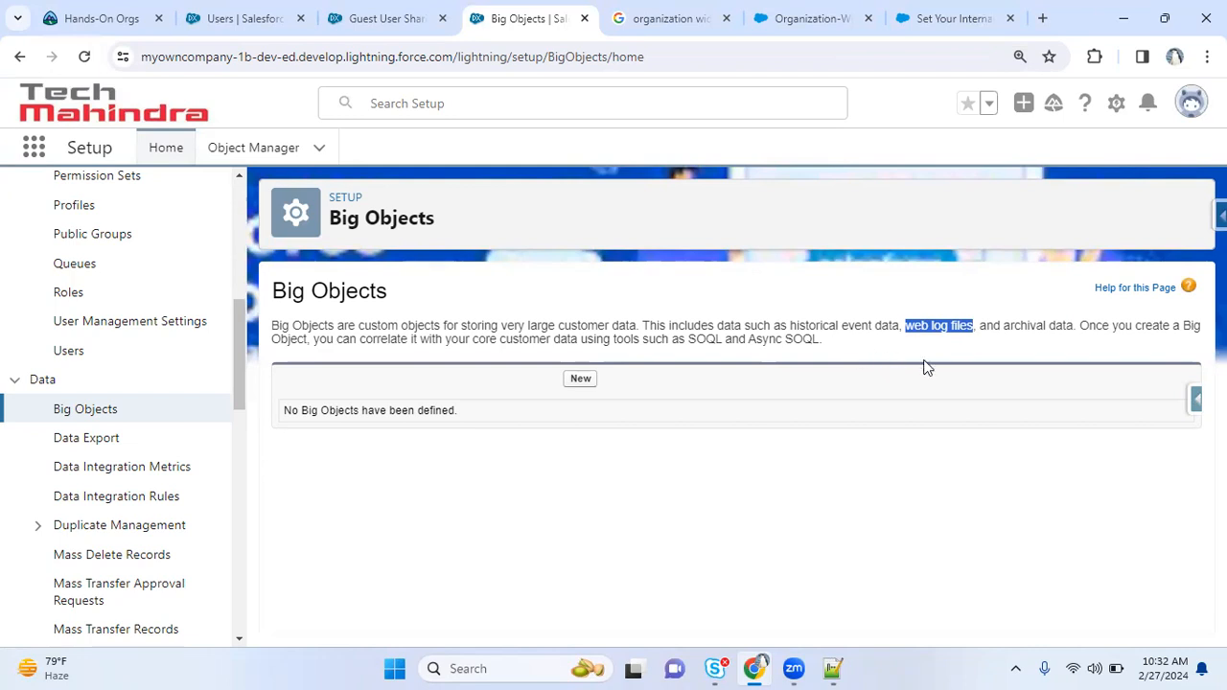
- Examine the description's last sentence on the tools for correlating a Big Object with core customer data
drag(1088, 326, 1180, 326)
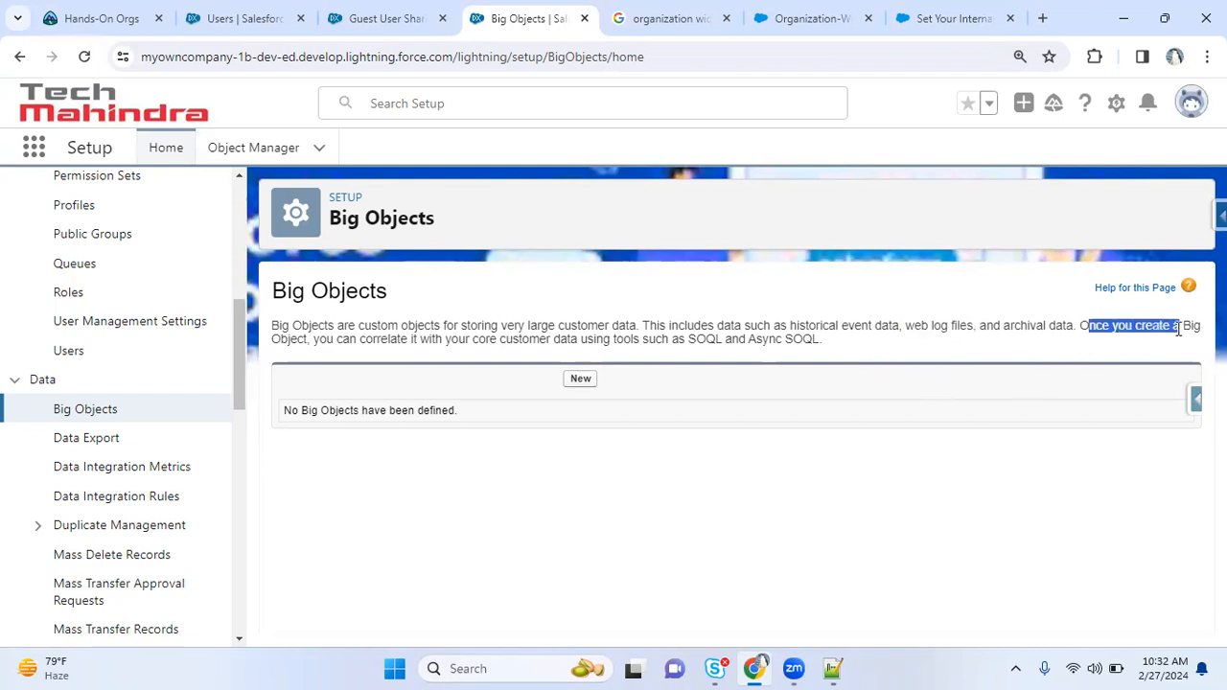
drag(337, 340, 844, 342)
click(757, 338)
click(759, 339)
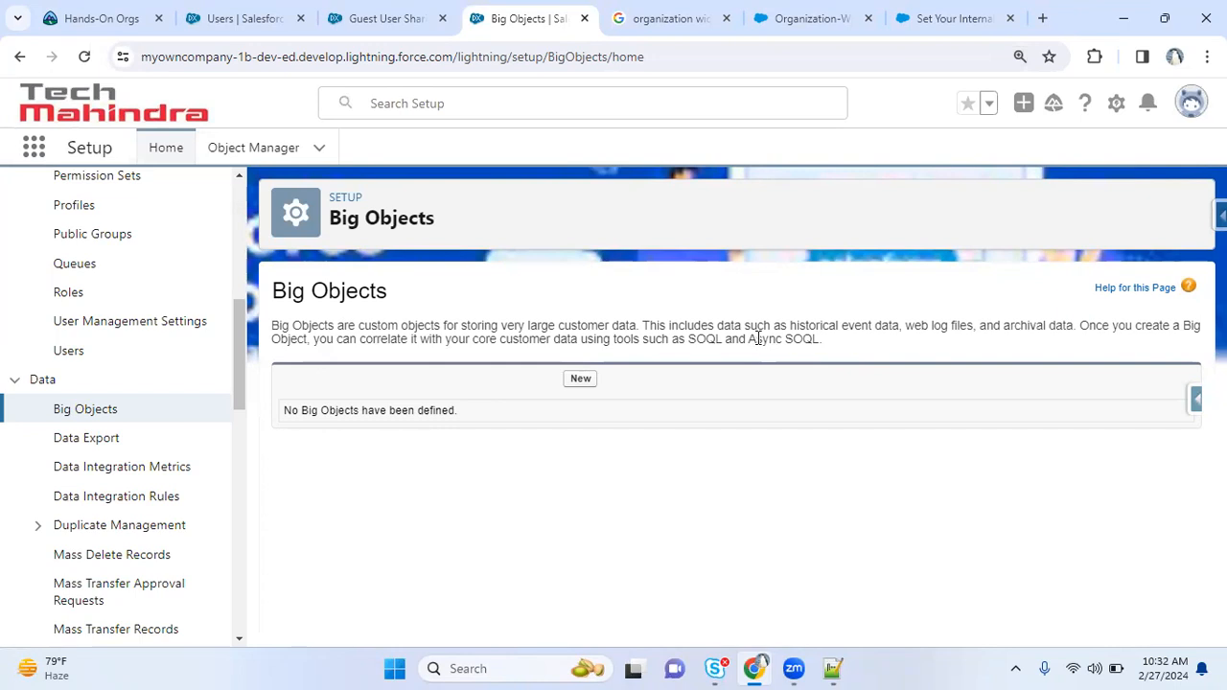
drag(758, 339, 826, 343)
drag(688, 340, 721, 340)
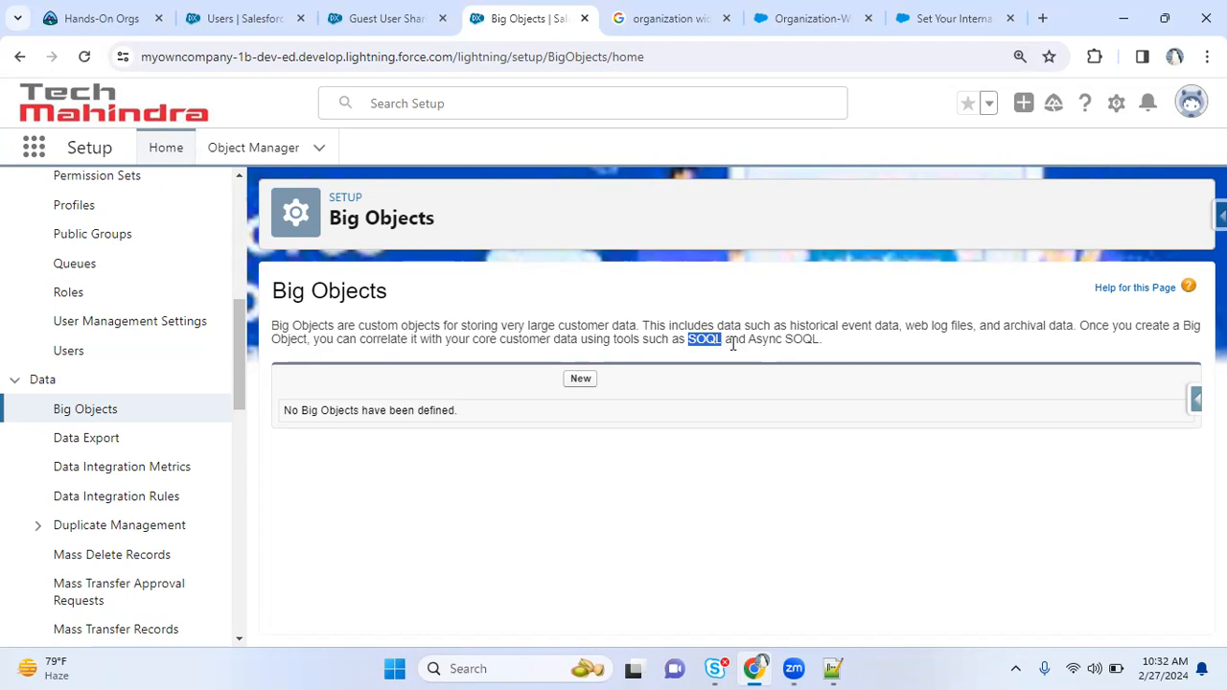
drag(756, 339, 834, 348)
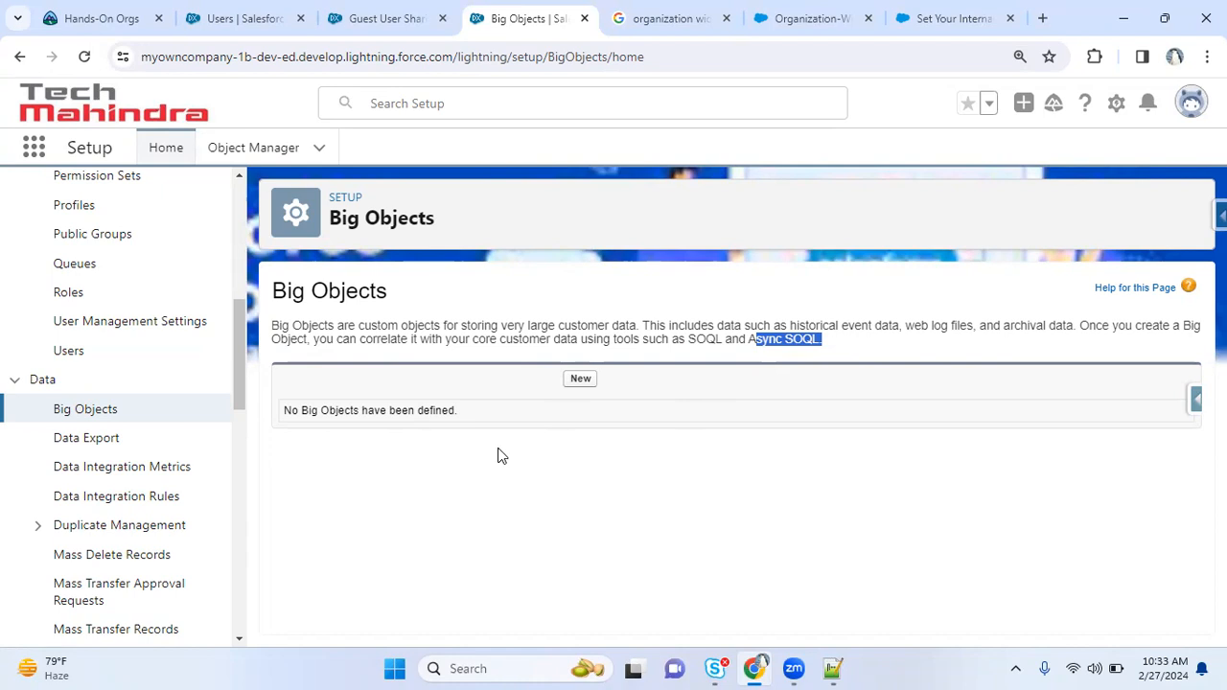
- Create and save a big object with the label Amazon Order and the plural label Amazon Orders
click(582, 380)
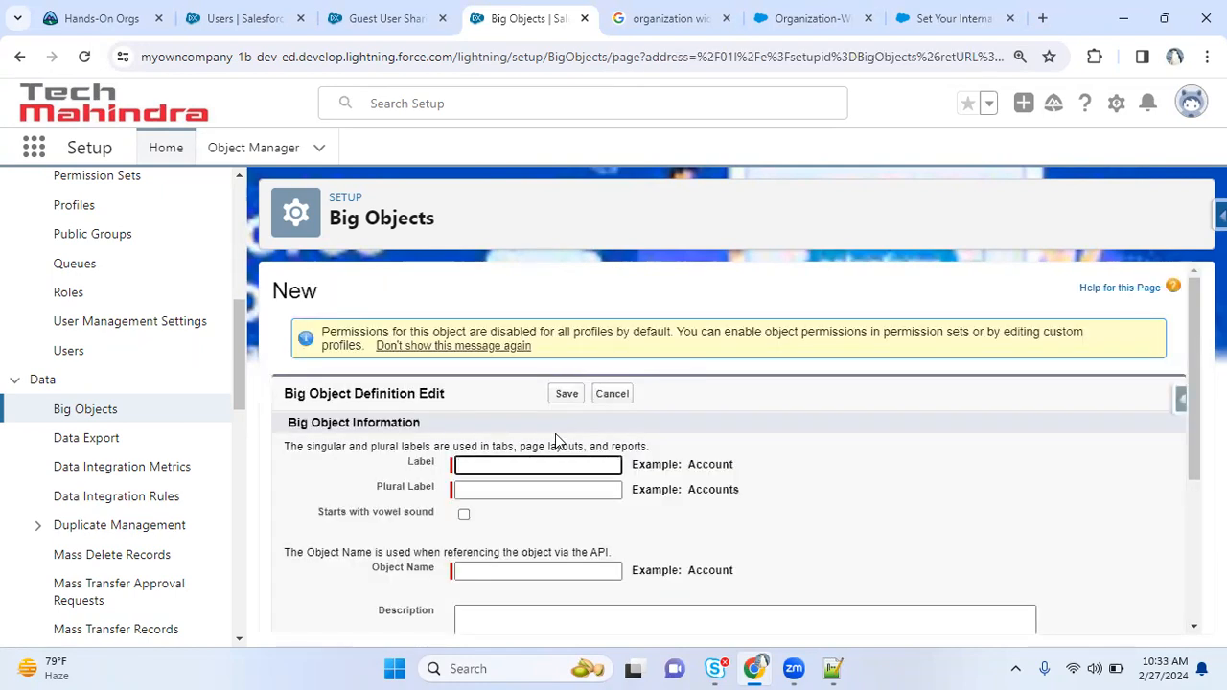
text(A)
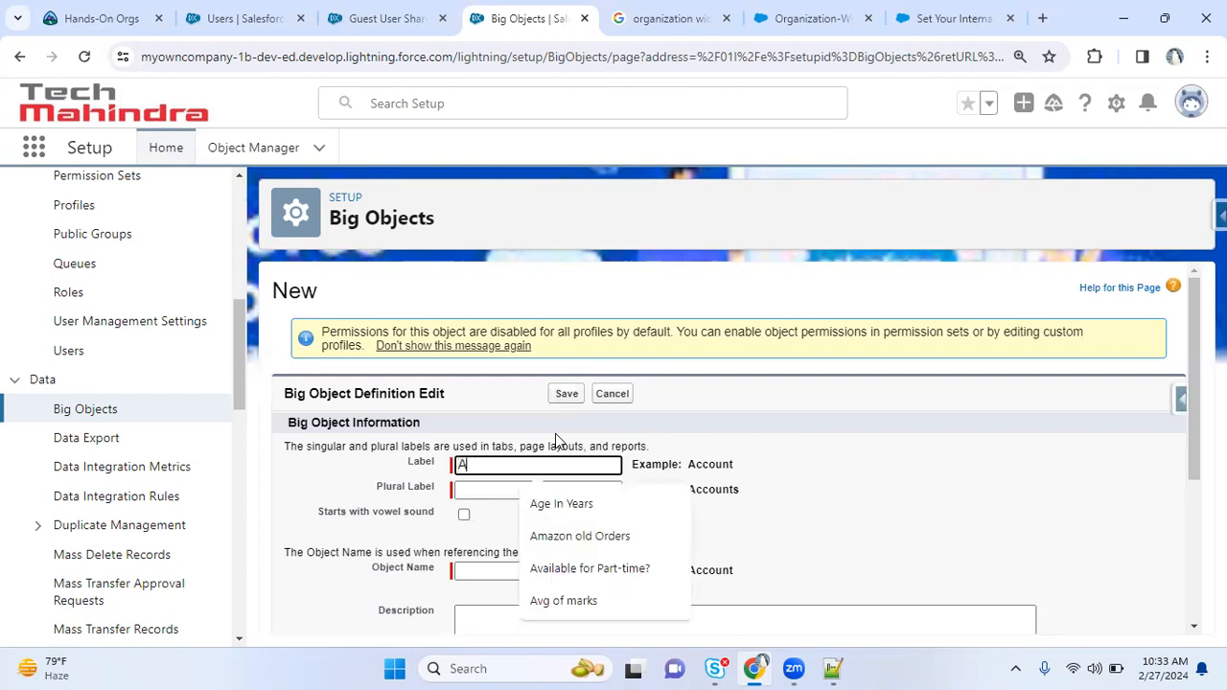
text(mazon Orders)
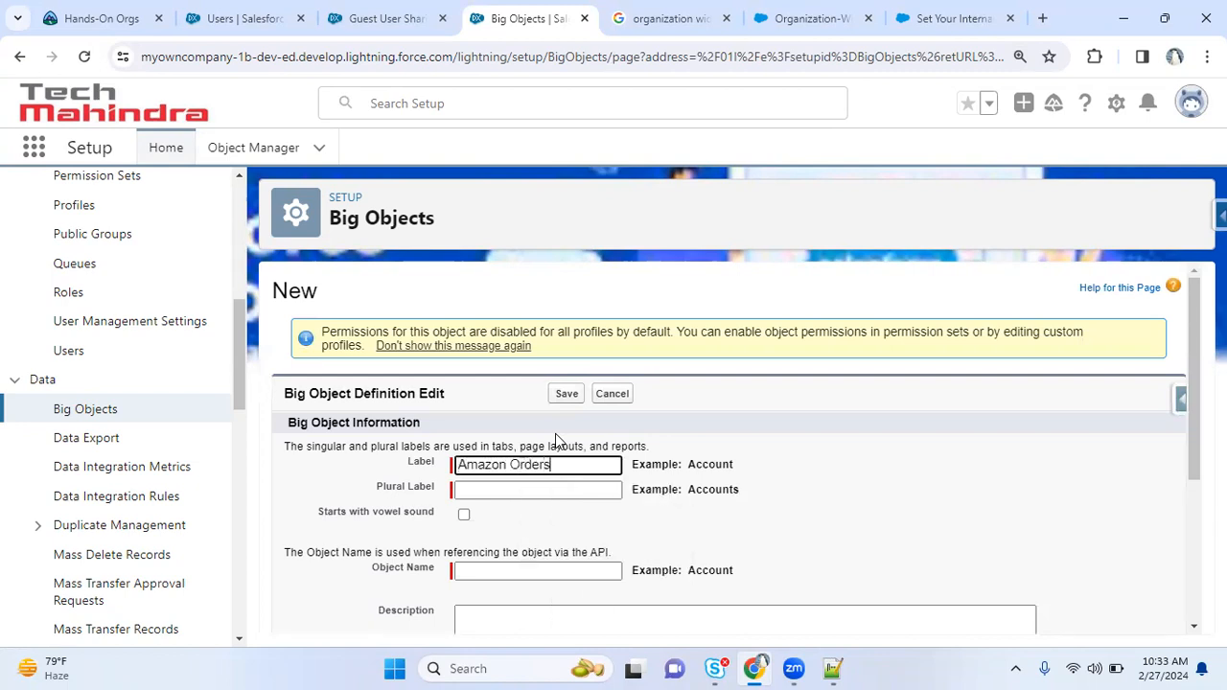
key(Tab)
click(562, 465)
key(BackSpace)
key(Tab)
text(Amazon Orders)
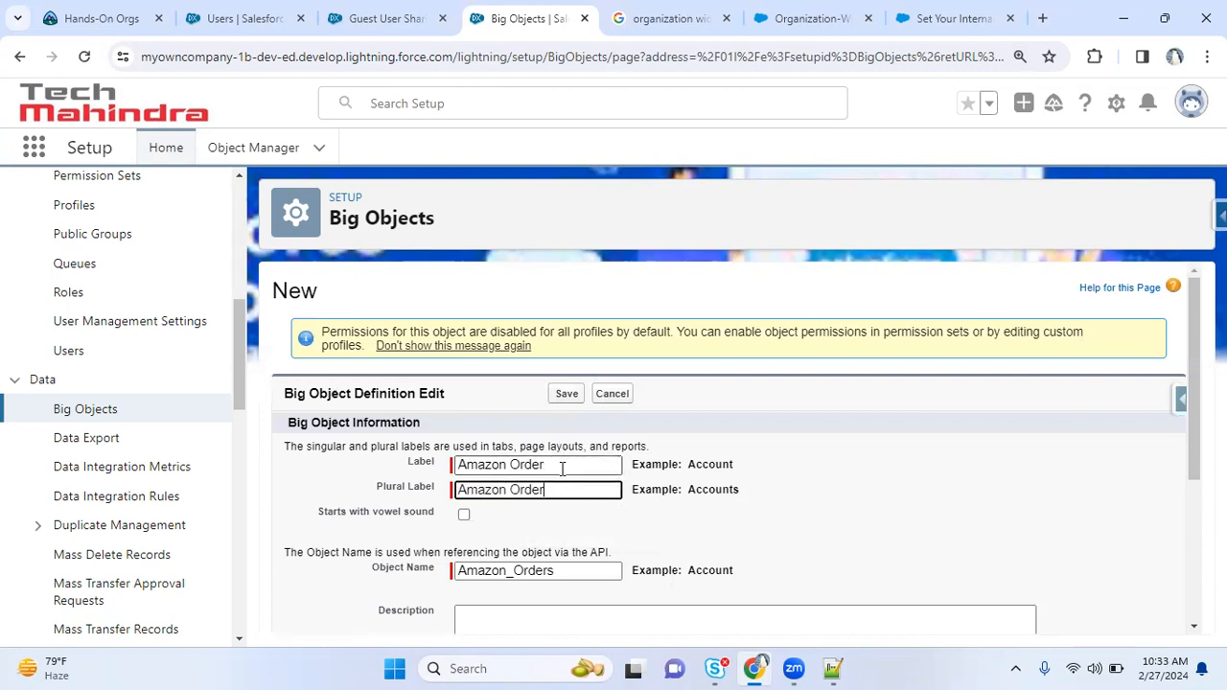
key(Tab)
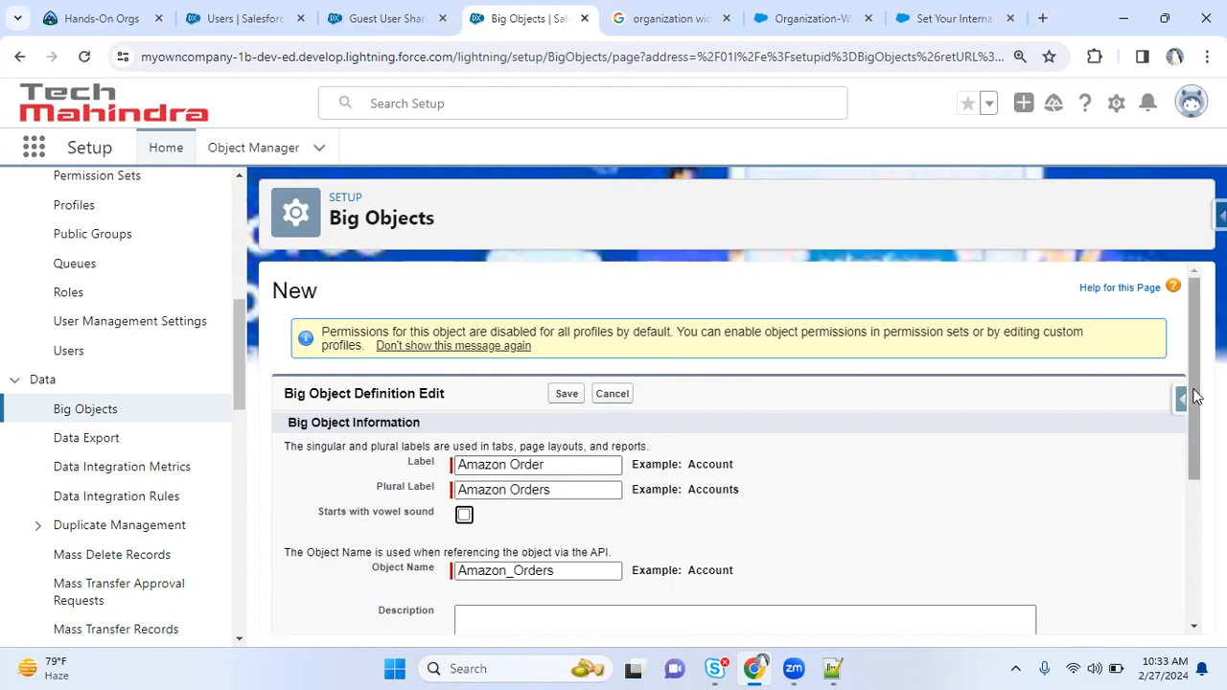
scroll(1193, 398, down, 2)
scroll(1186, 507, down, 1)
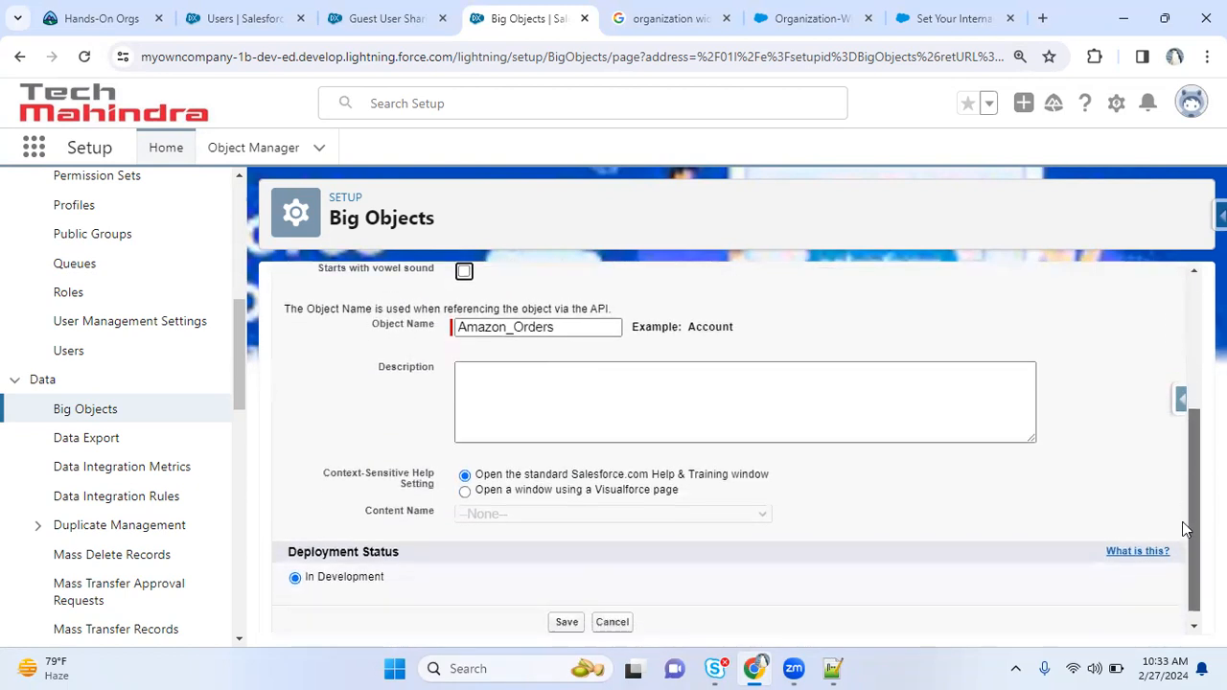
click(566, 609)
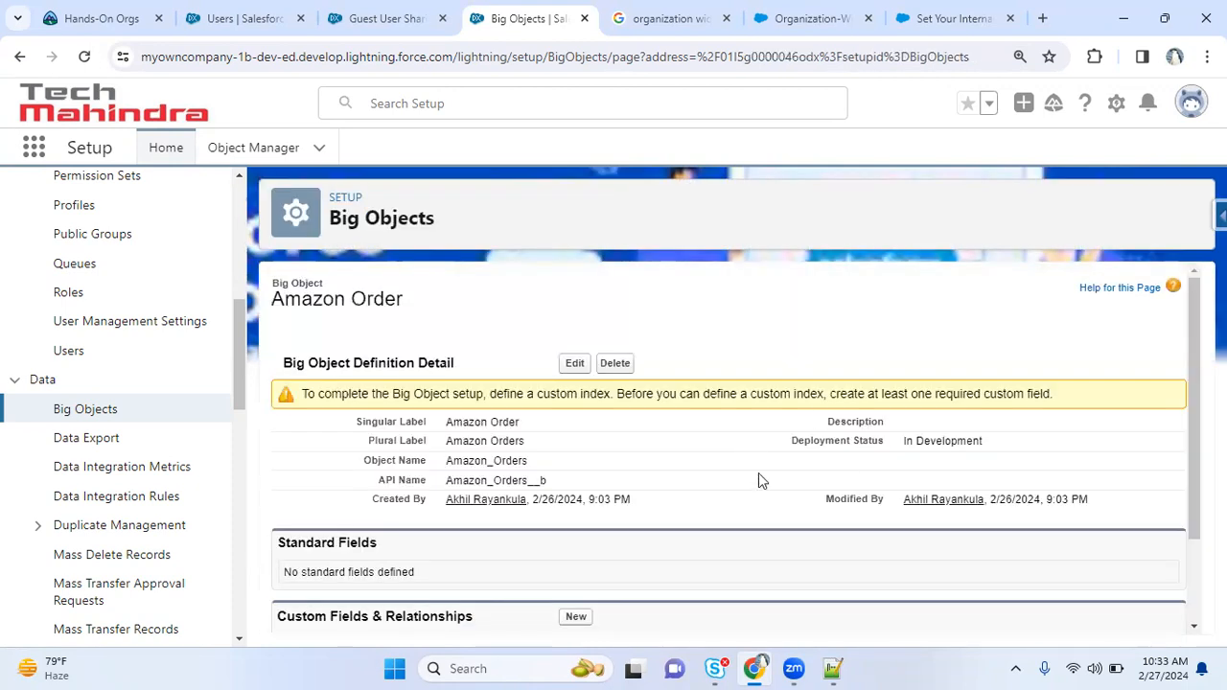
- Examine the new big object's API name suffix and its standard fields, custom fields and index sections
drag(447, 479, 454, 479)
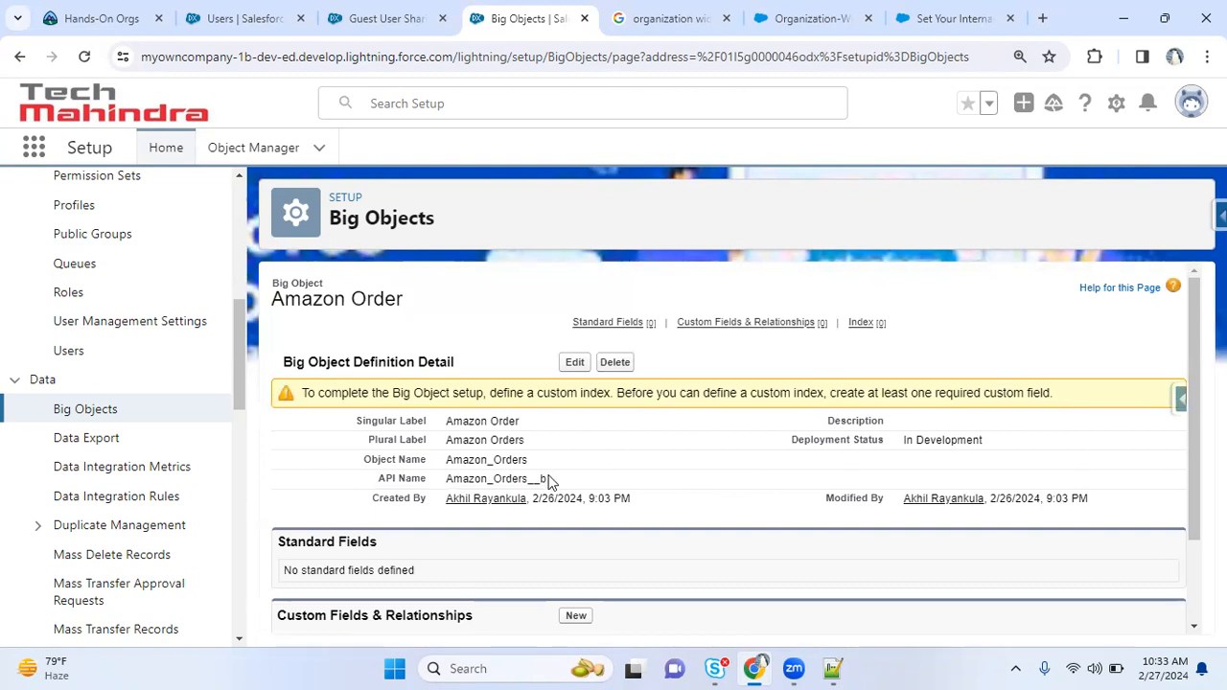
drag(548, 479, 436, 492)
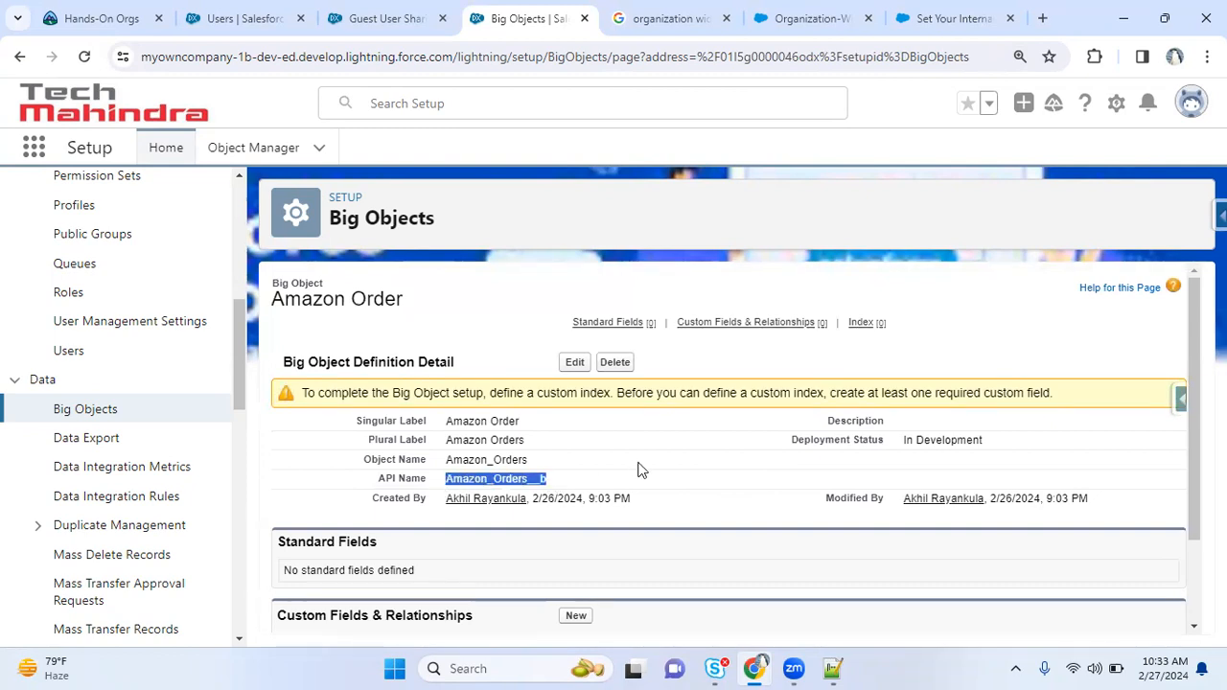
click(626, 484)
drag(448, 477, 582, 481)
click(608, 477)
click(566, 479)
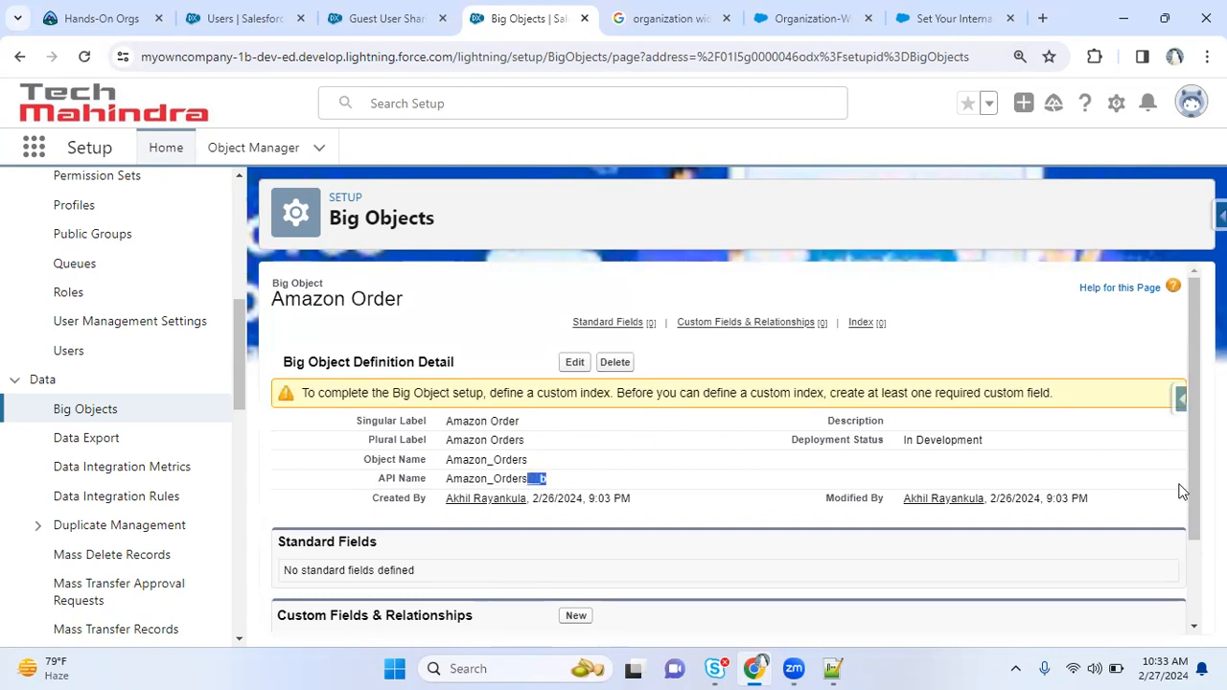
scroll(1190, 464, down, 1)
scroll(1183, 579, down, 1)
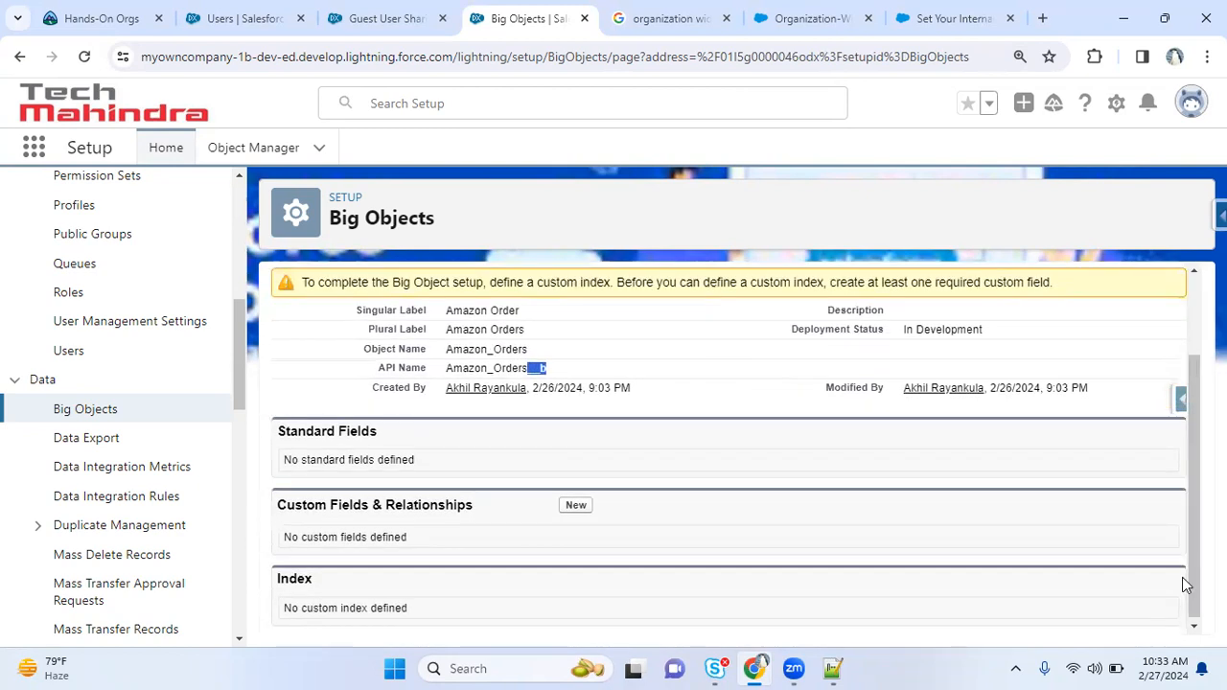
click(283, 426)
drag(361, 467, 383, 465)
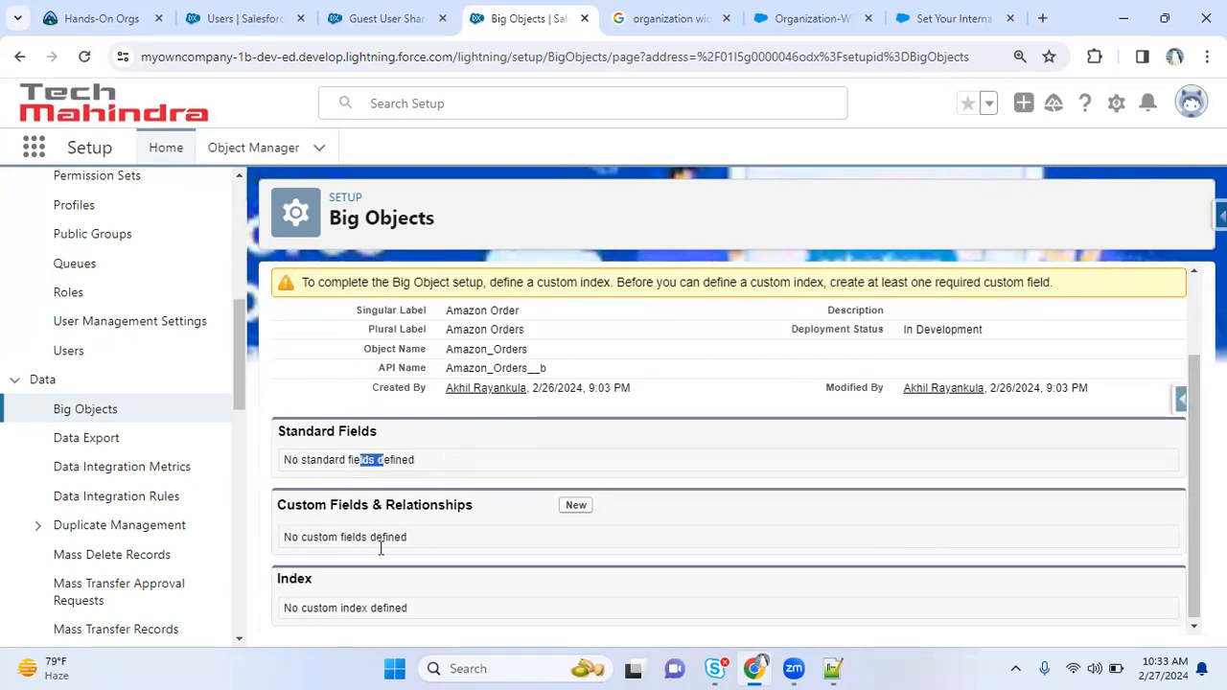
- Start a new custom field on the Amazon Order big object with the Number data type
click(578, 505)
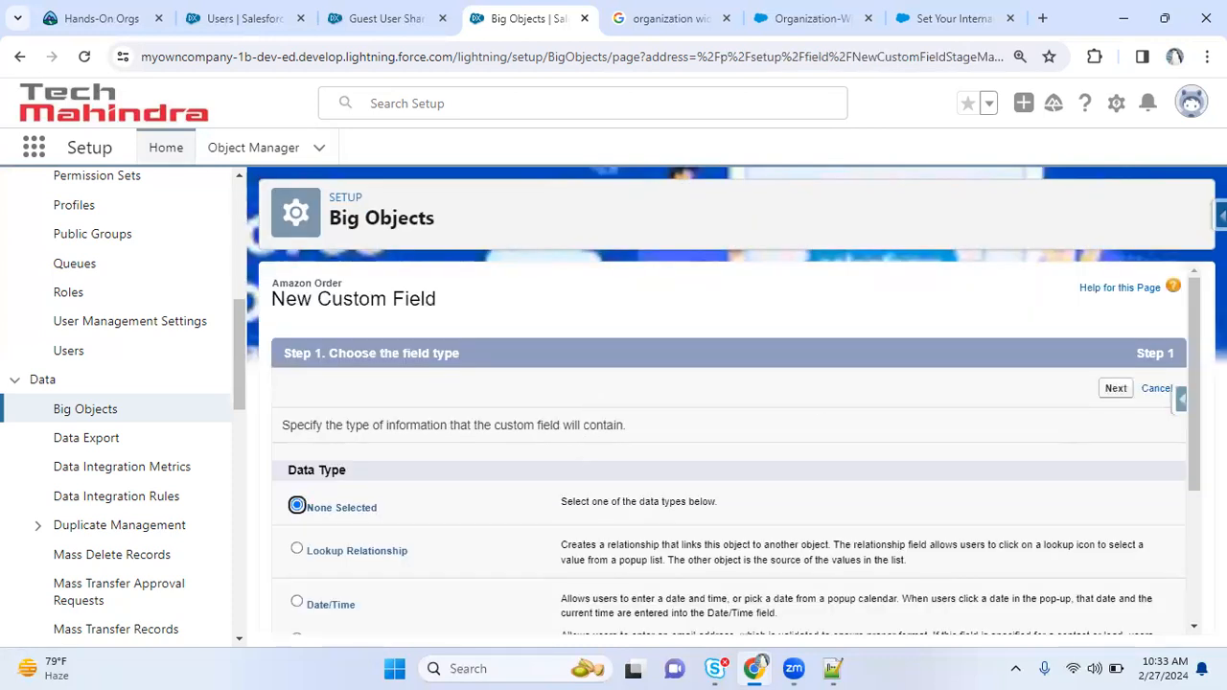
drag(1193, 424, 1187, 526)
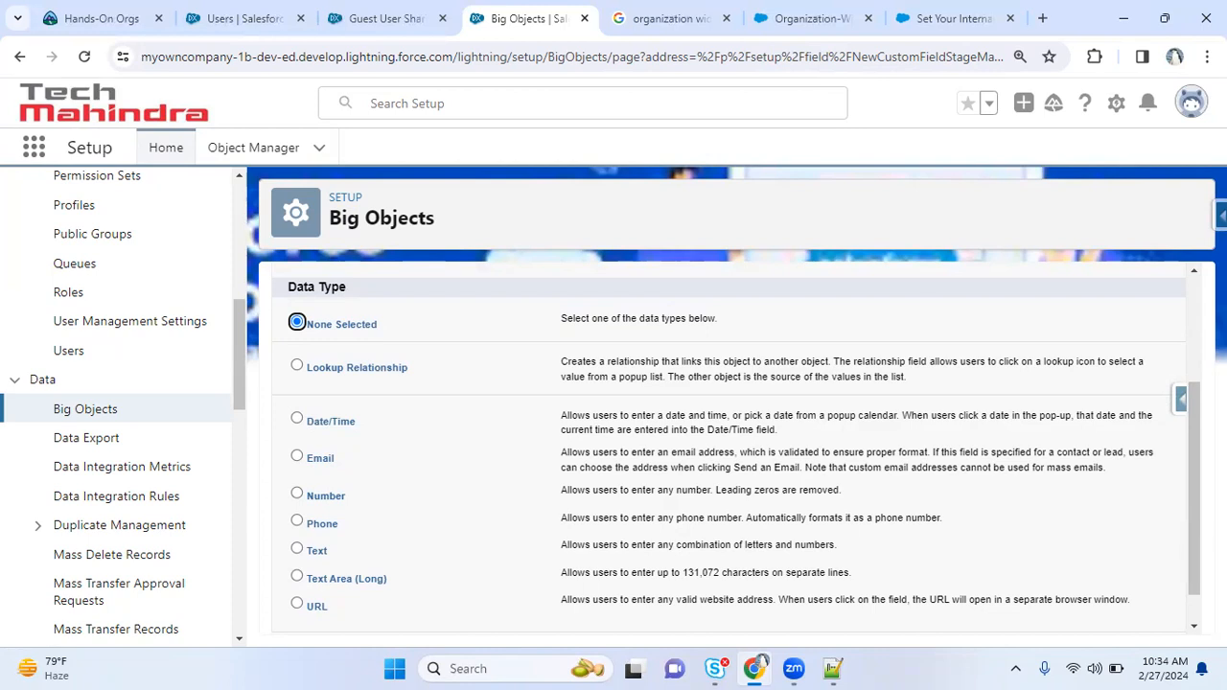
scroll(736, 454, down, 1)
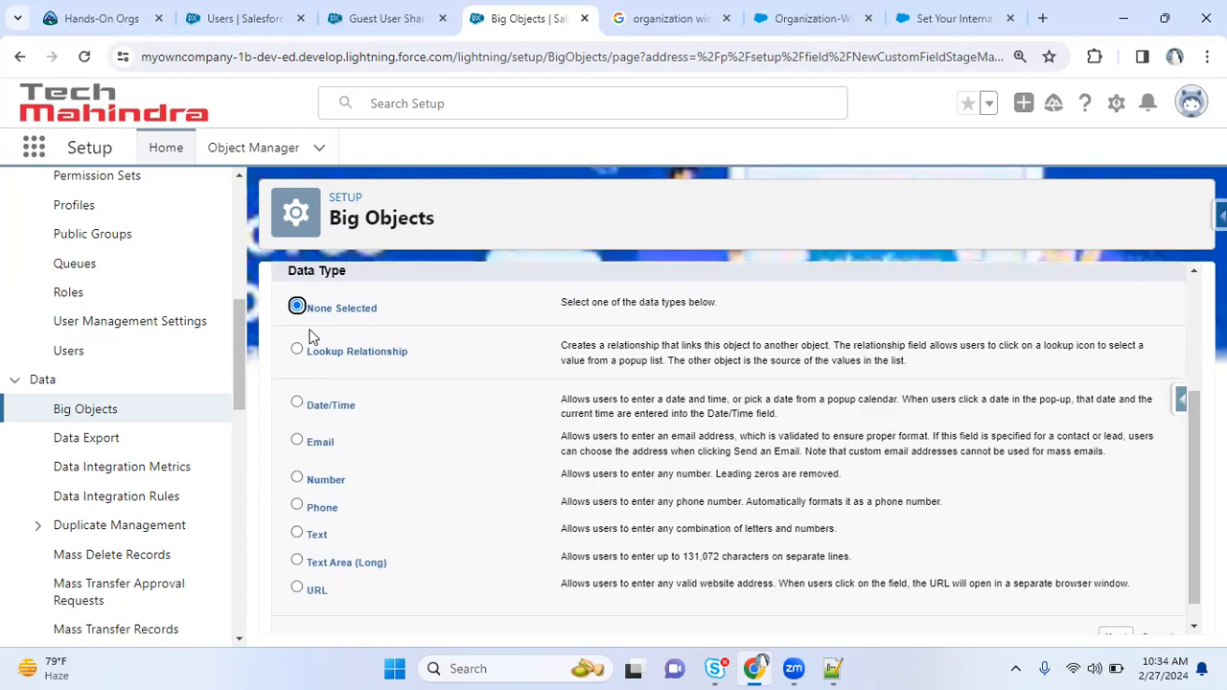
click(326, 484)
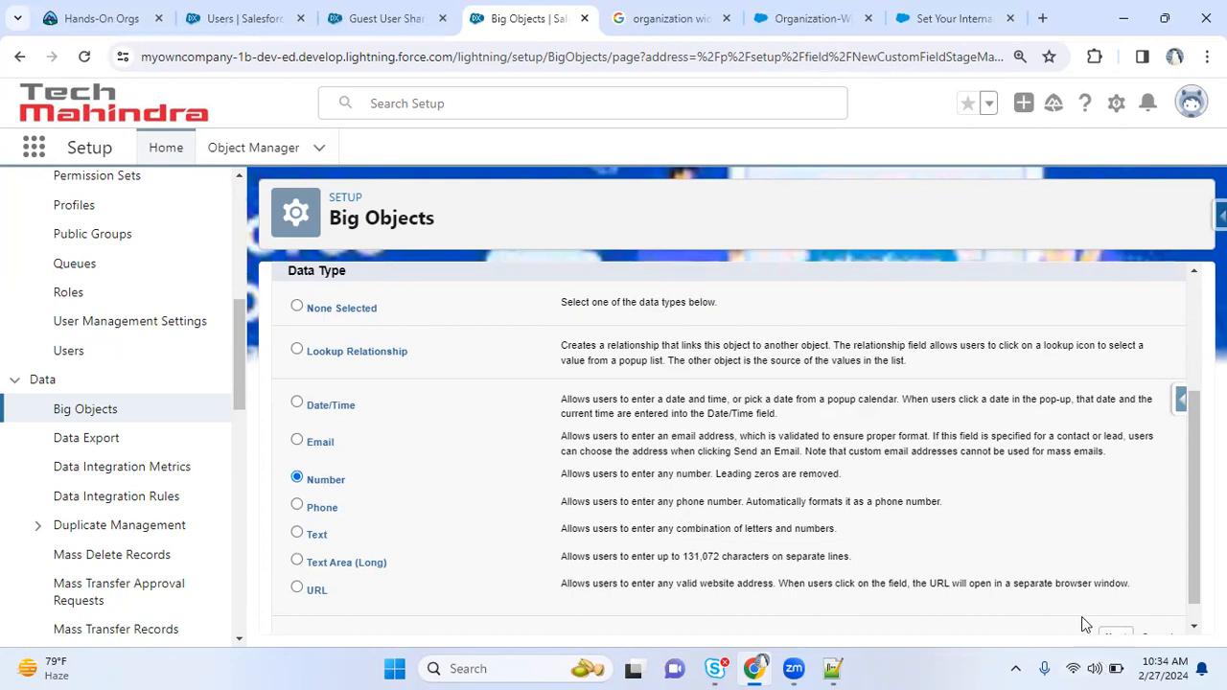
click(1121, 638)
- Label the number field Order Number, accept the remaining defaults, and save it while continuing to another new field
click(566, 429)
text(Order Number)
key(Tab)
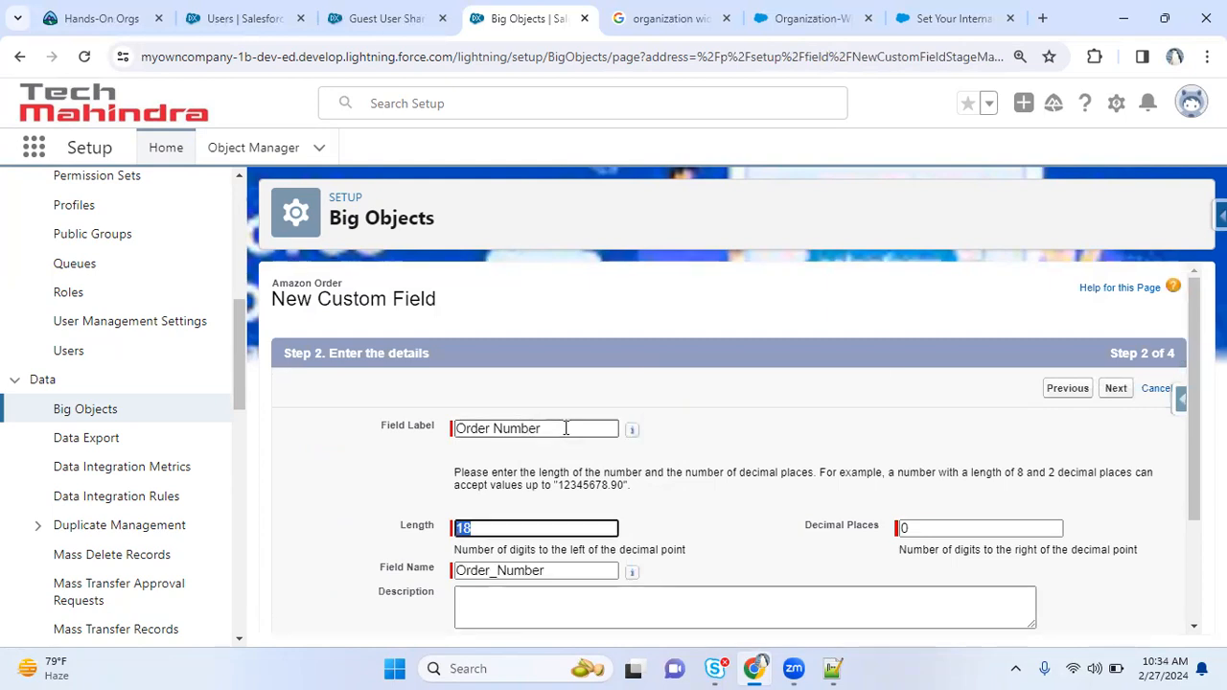
click(1112, 397)
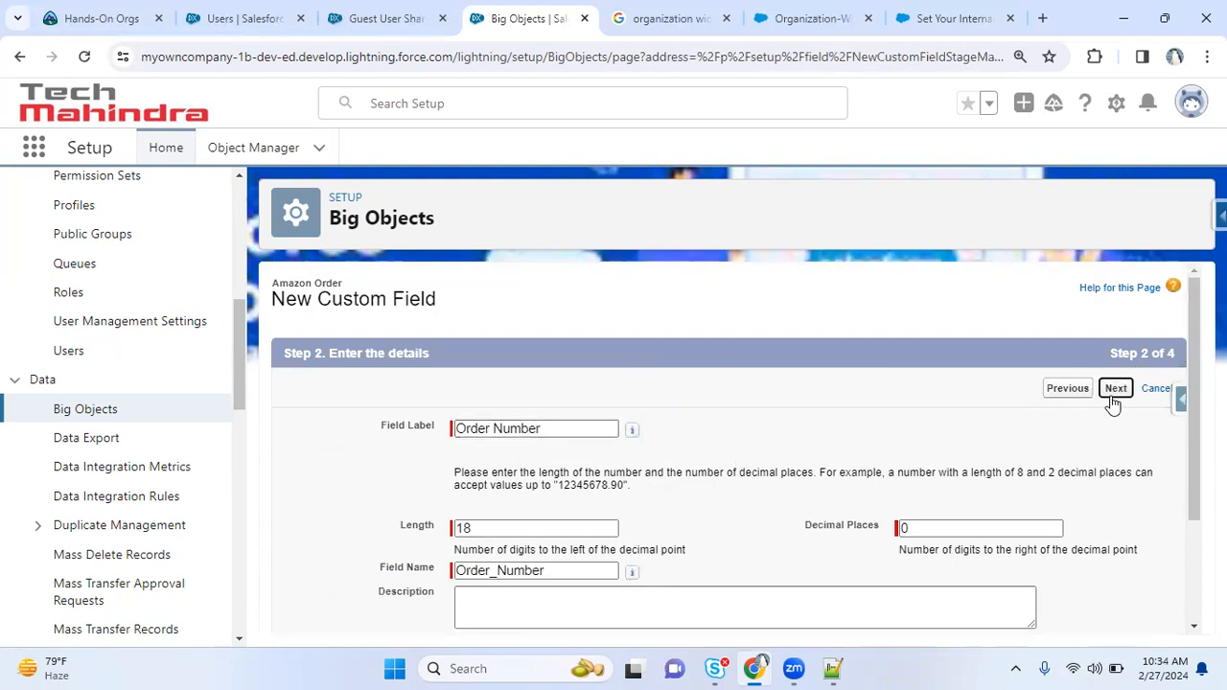
click(1116, 391)
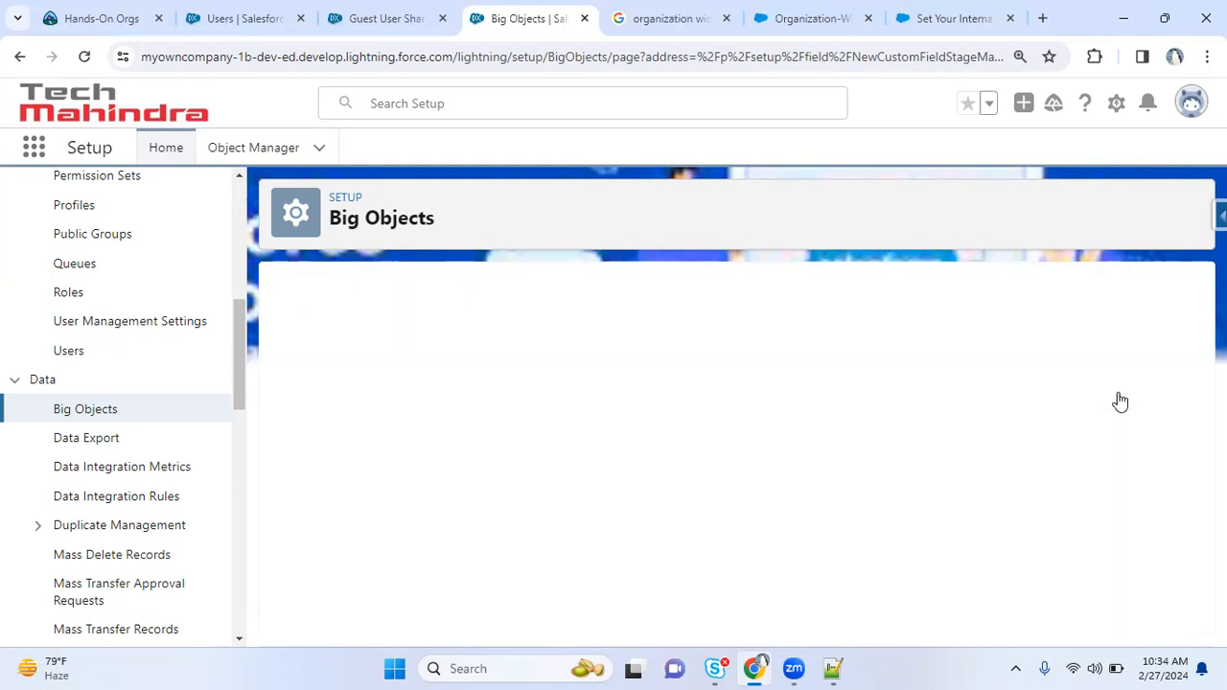
click(1117, 390)
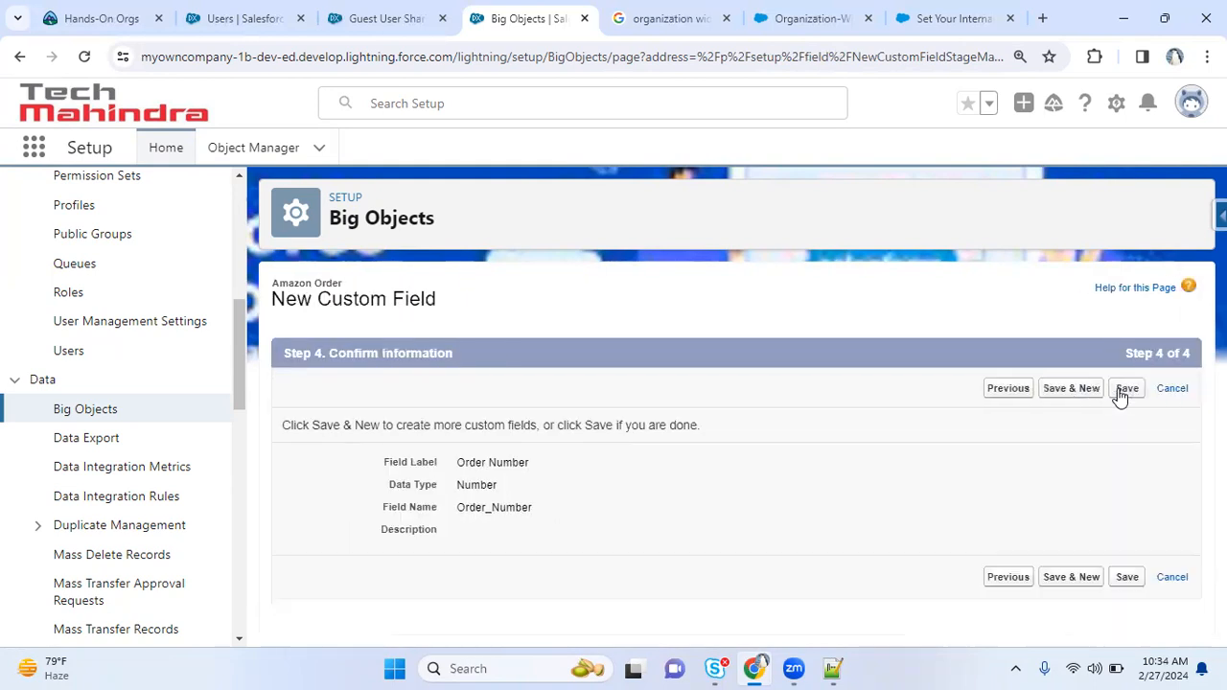
click(1067, 392)
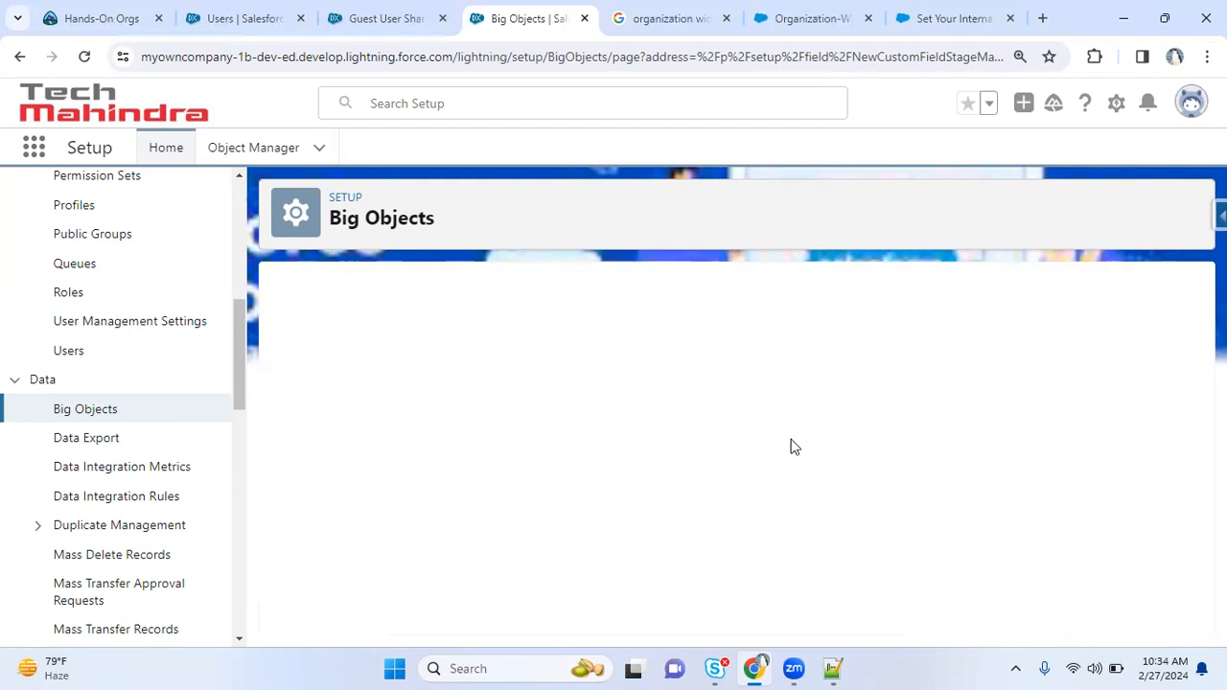
- Choose Text as the data type for the next Amazon Order custom field and proceed to its details
scroll(1194, 381, down, 3)
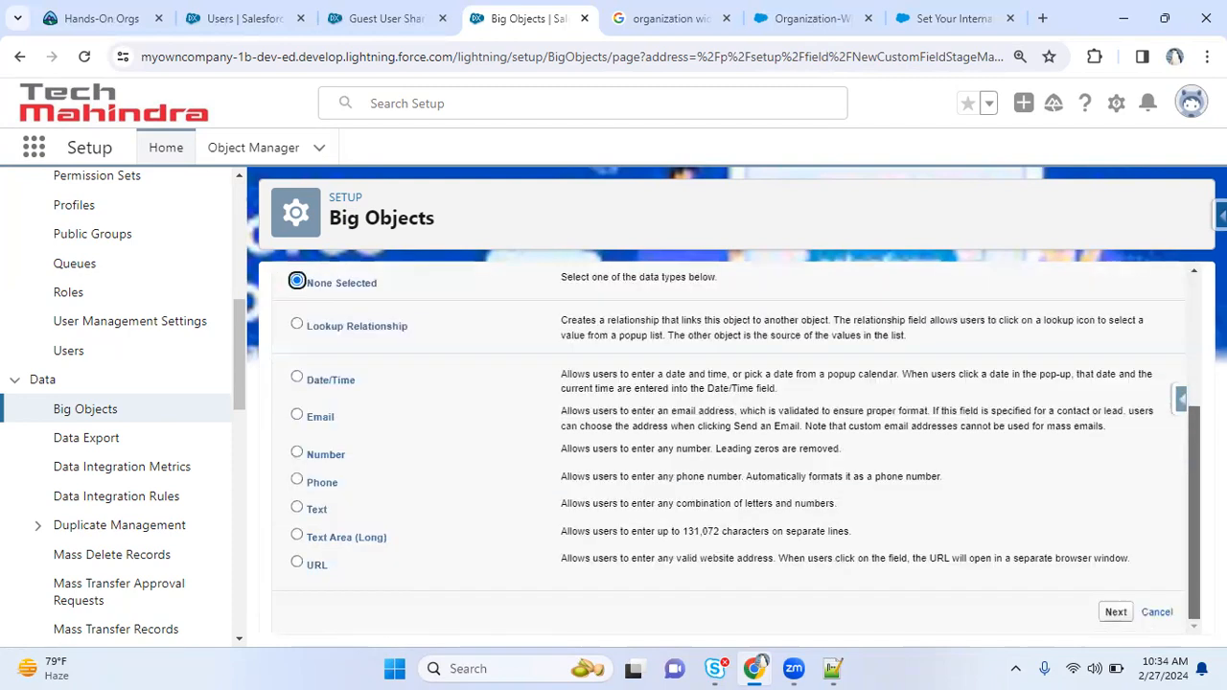
click(332, 450)
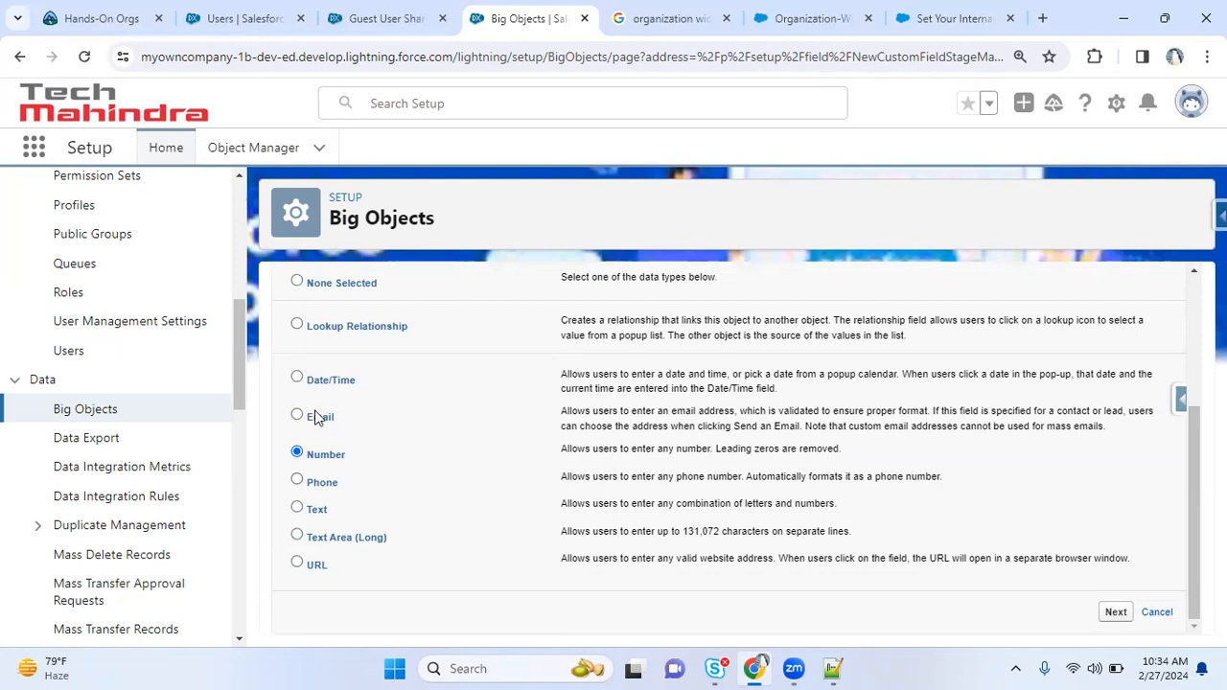
click(322, 508)
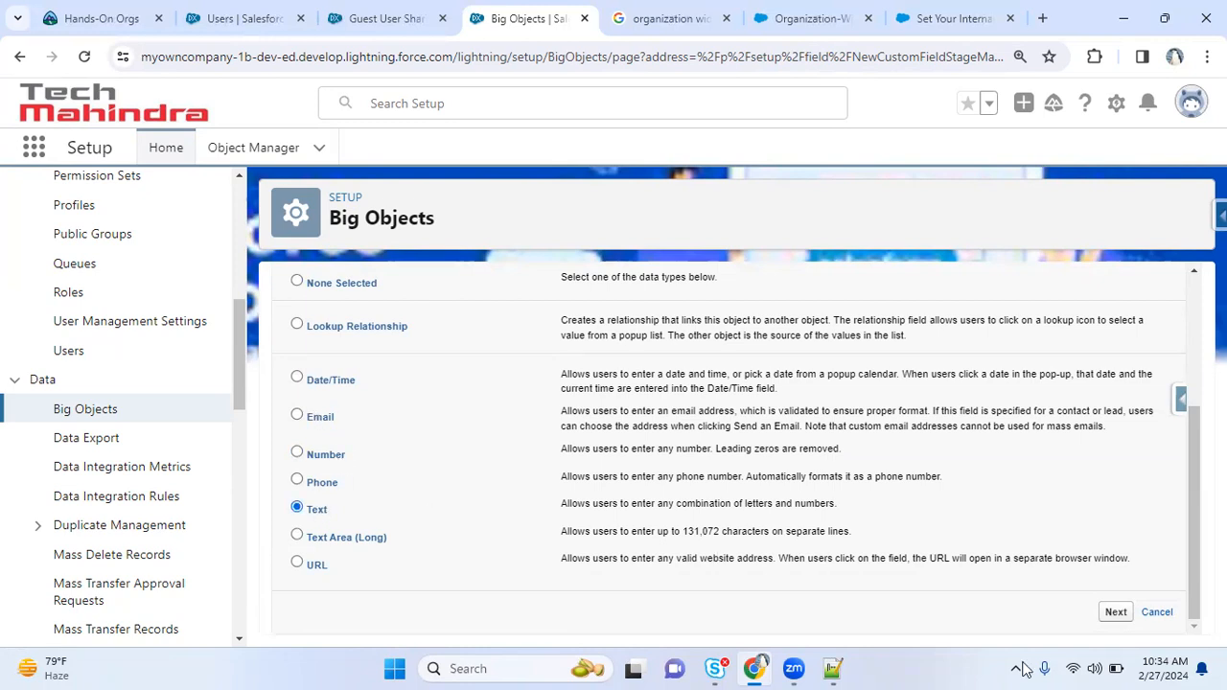
click(1116, 612)
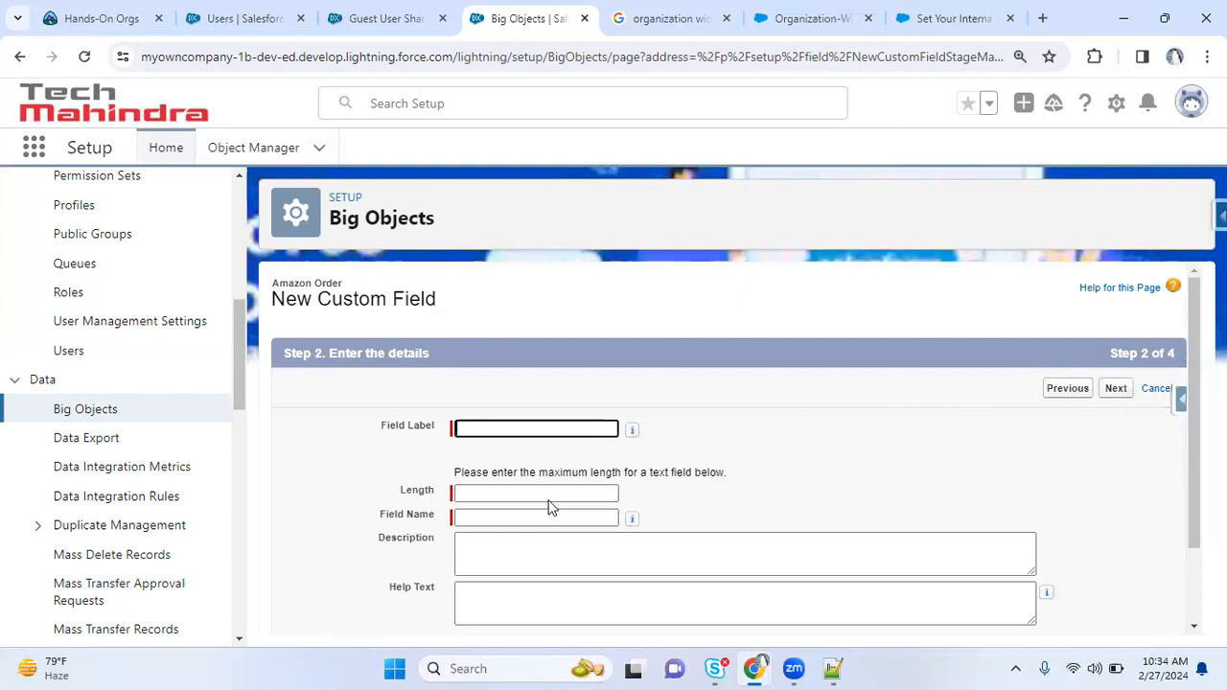
- Label the text field Name of the Order with a length of 255, accept the remaining defaults, and save it
text(Name of the Order)
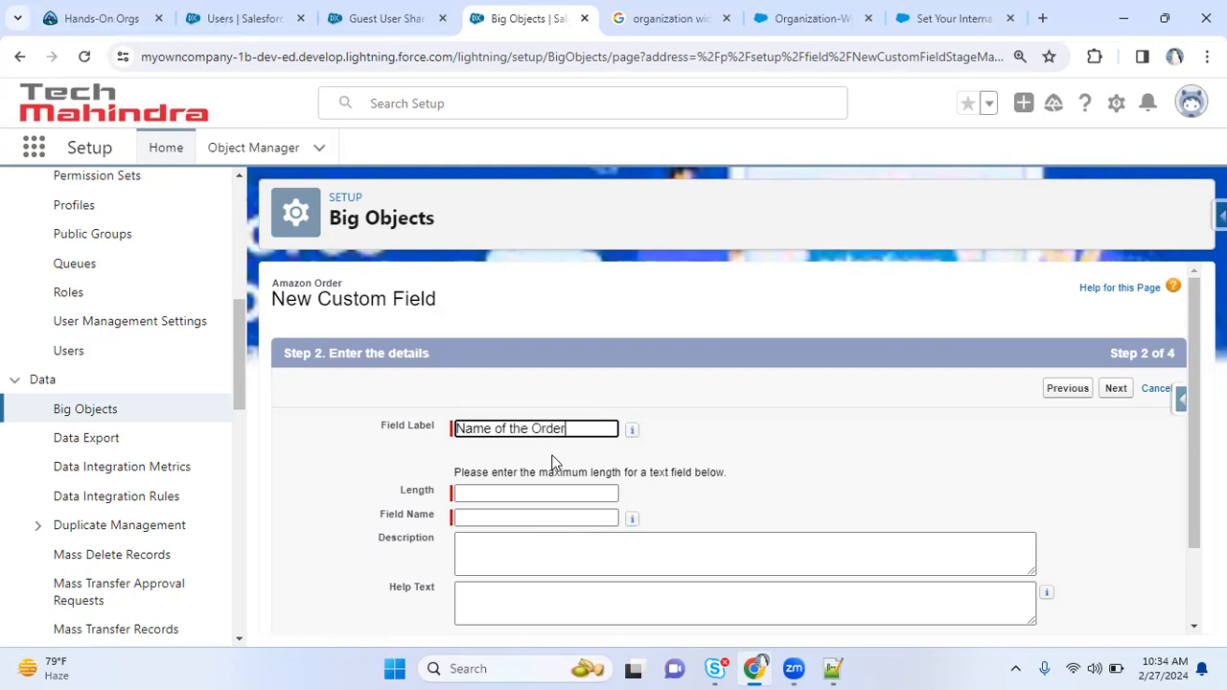
key(Tab)
click(514, 491)
text(255)
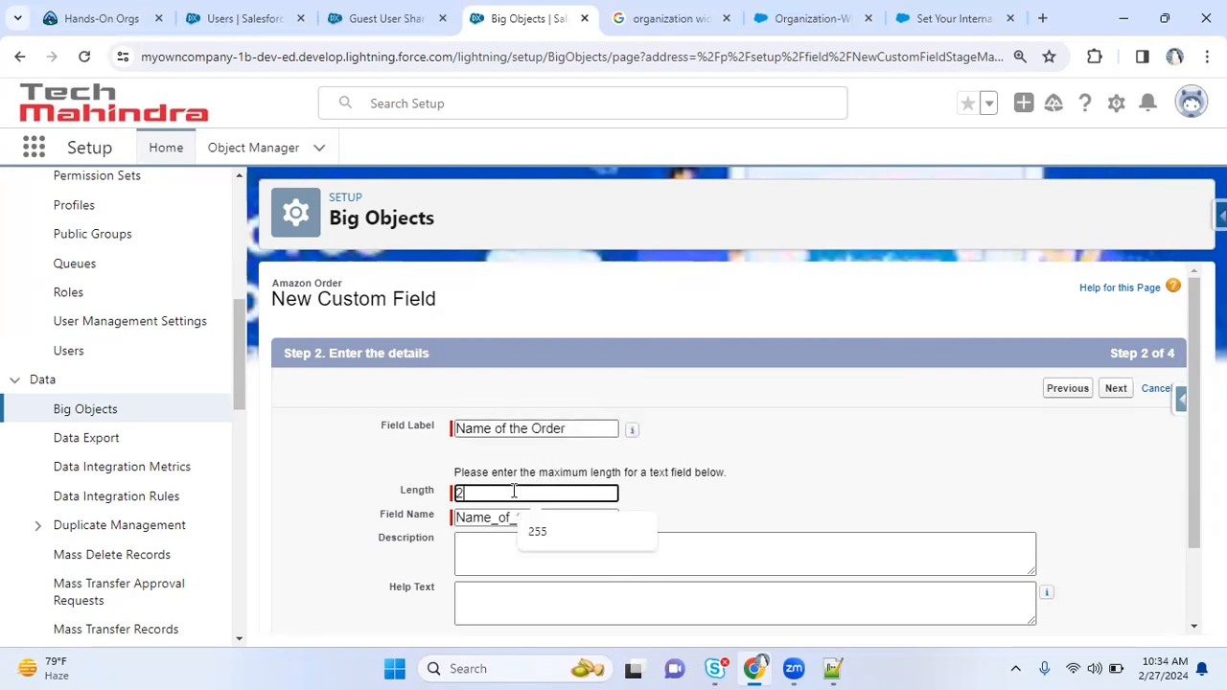
key(Tab)
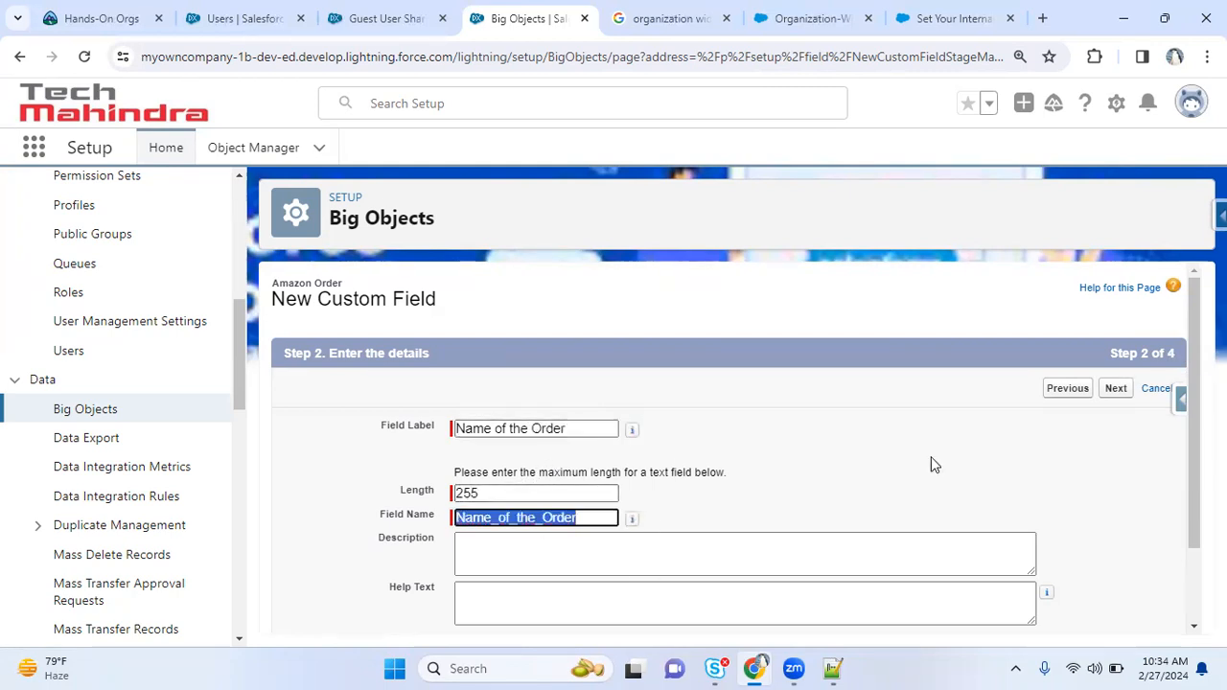
click(1115, 392)
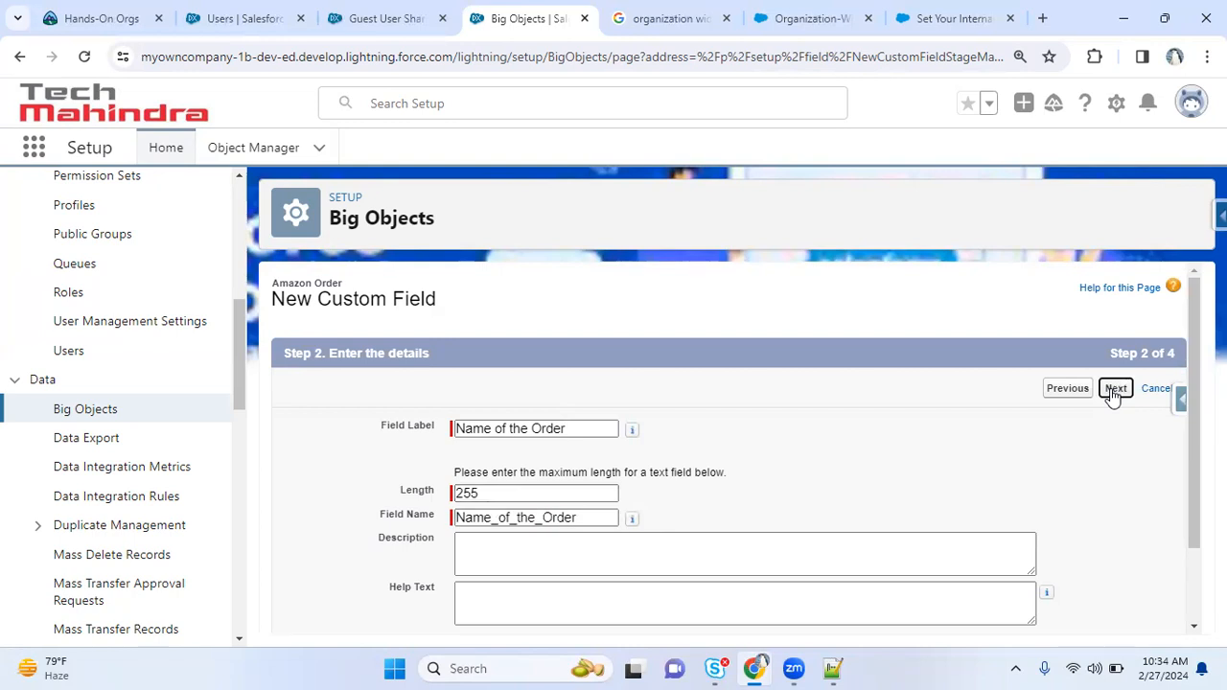
click(1114, 391)
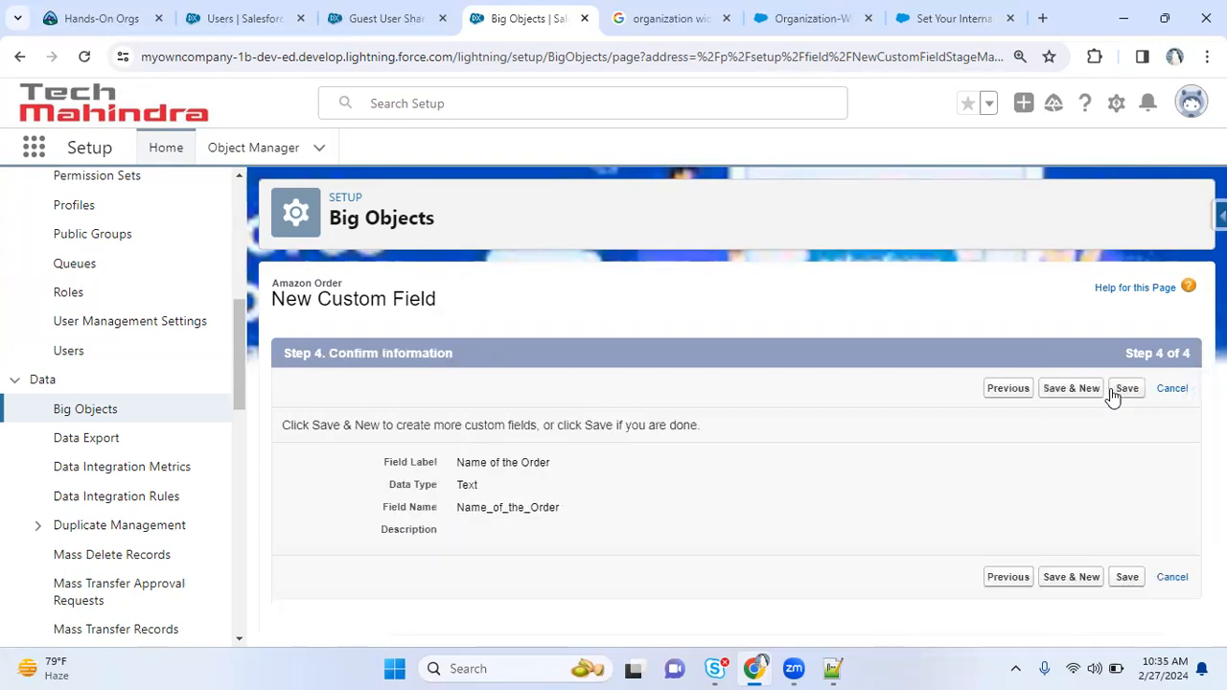
click(1119, 393)
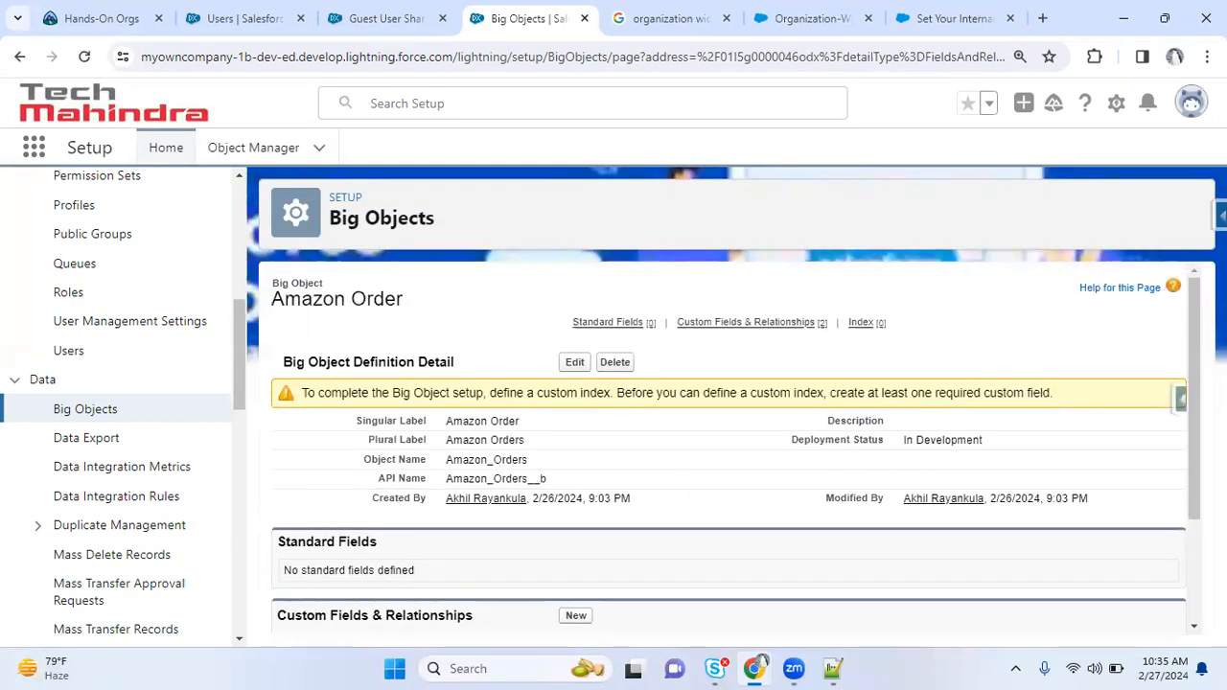
- Review the Amazon Order definition details along with its custom fields and index sections
scroll(1195, 396, down, 2)
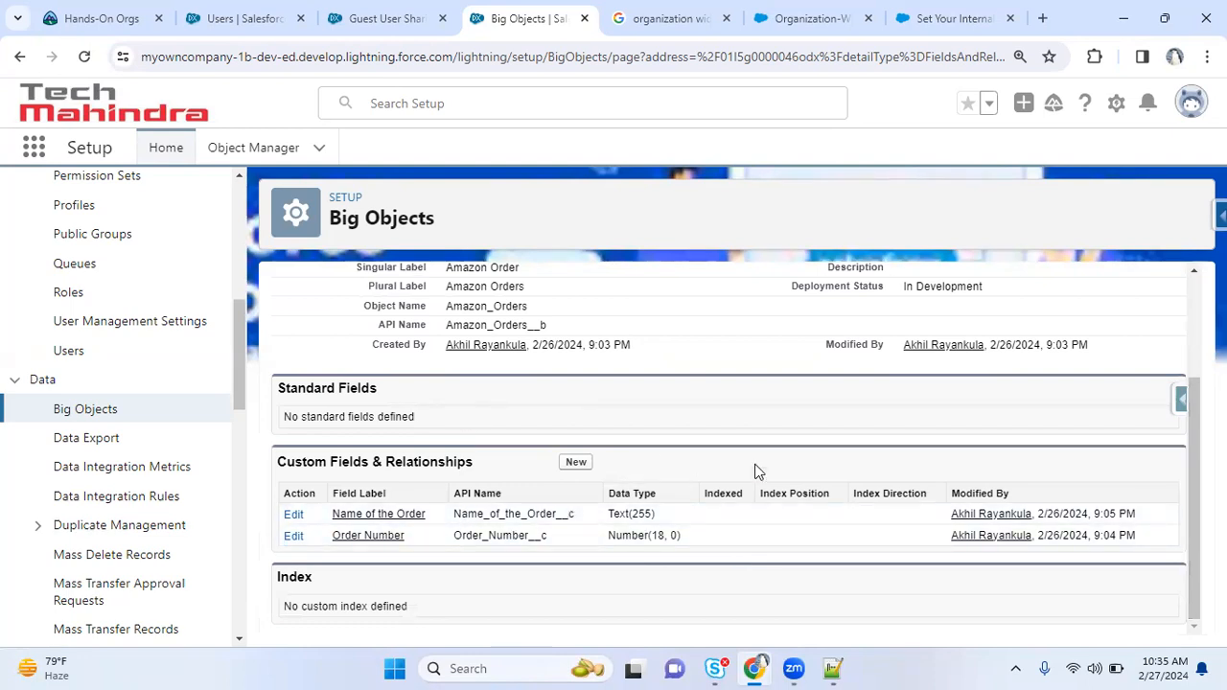
scroll(729, 446, up, 2)
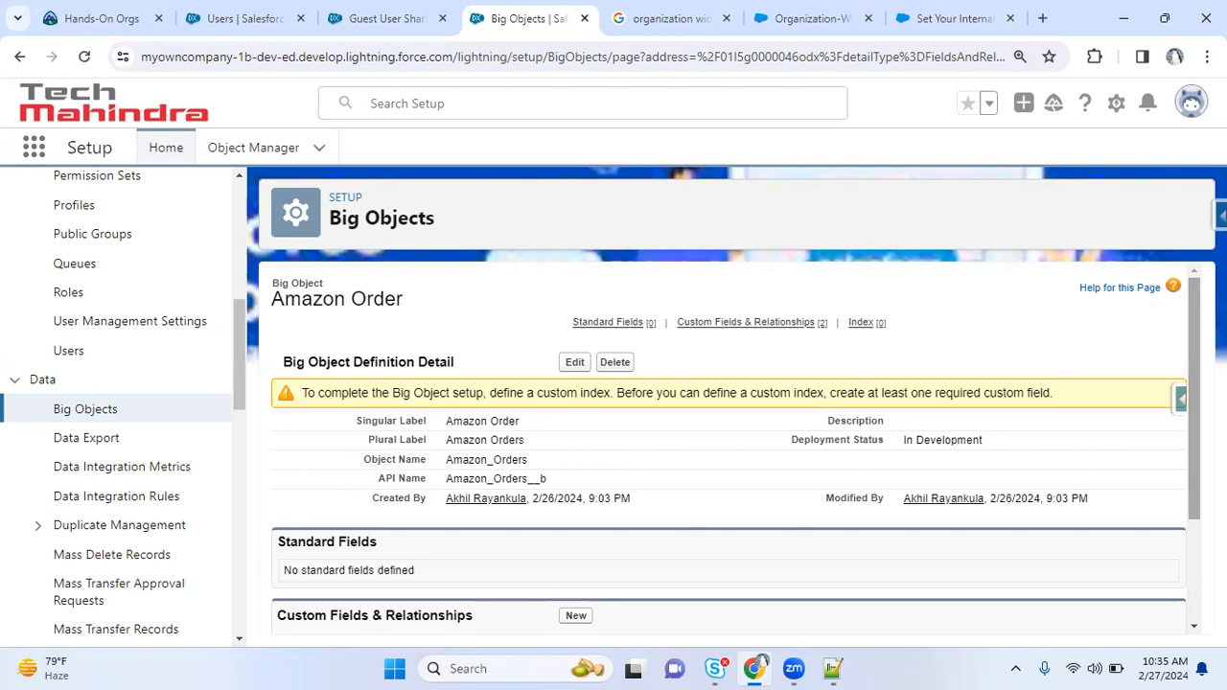
scroll(729, 450, down, 2)
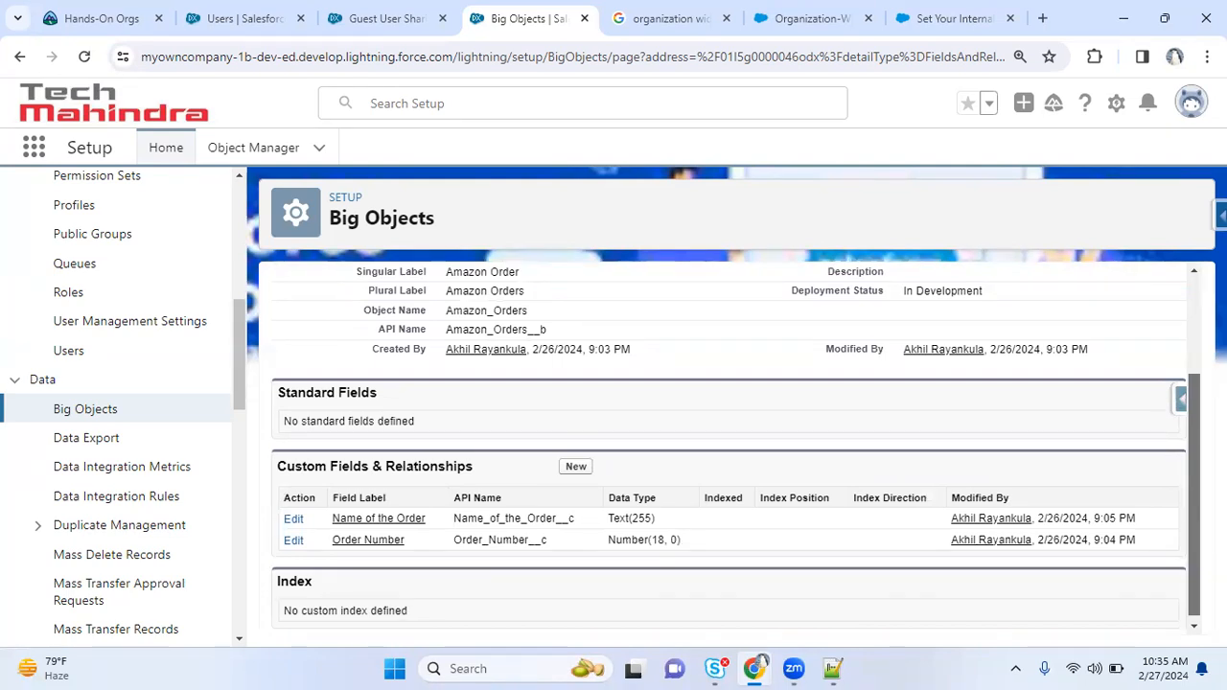
drag(1195, 491, 1195, 496)
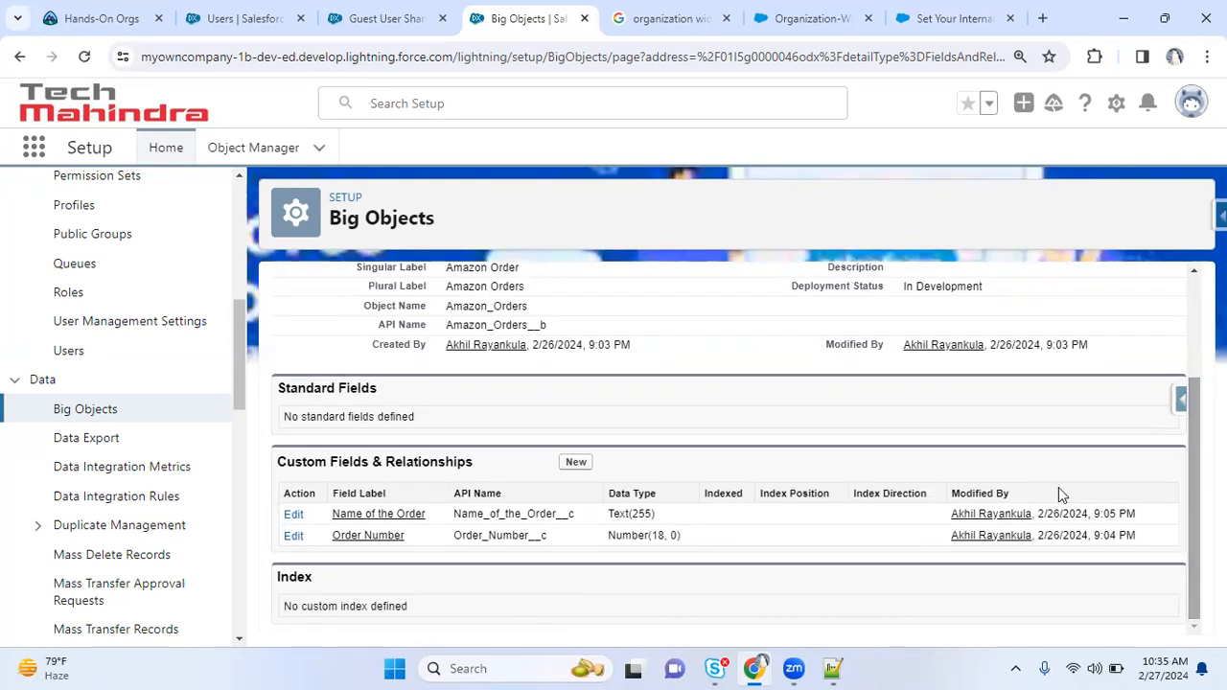
- Open the Data Export setup page, enlarge it, and read how exports are started manually or scheduled
click(100, 448)
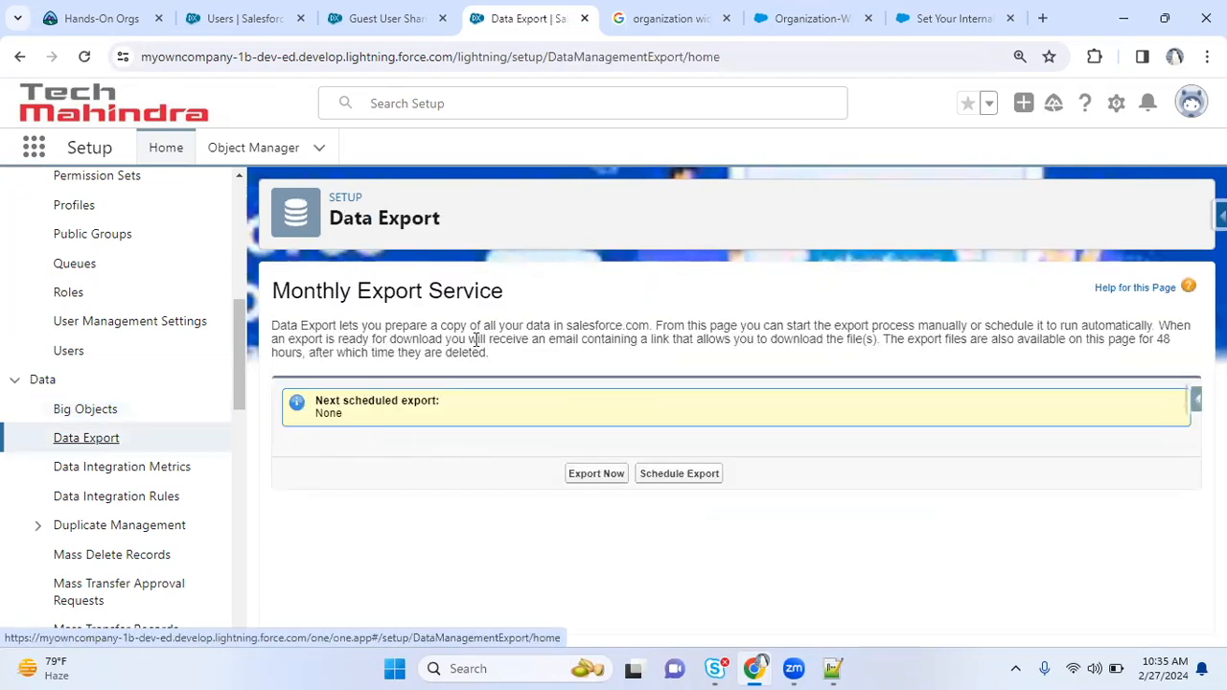
key(ctrl+equal)
key(ctrl+equal)
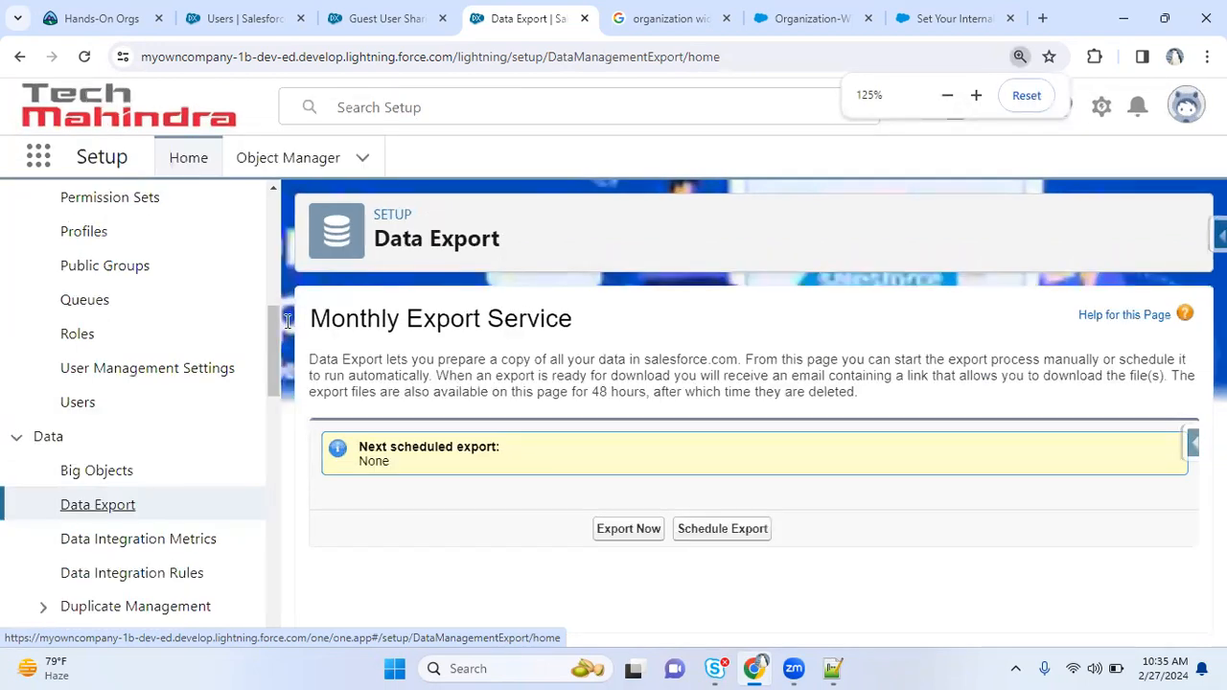
drag(309, 360, 741, 361)
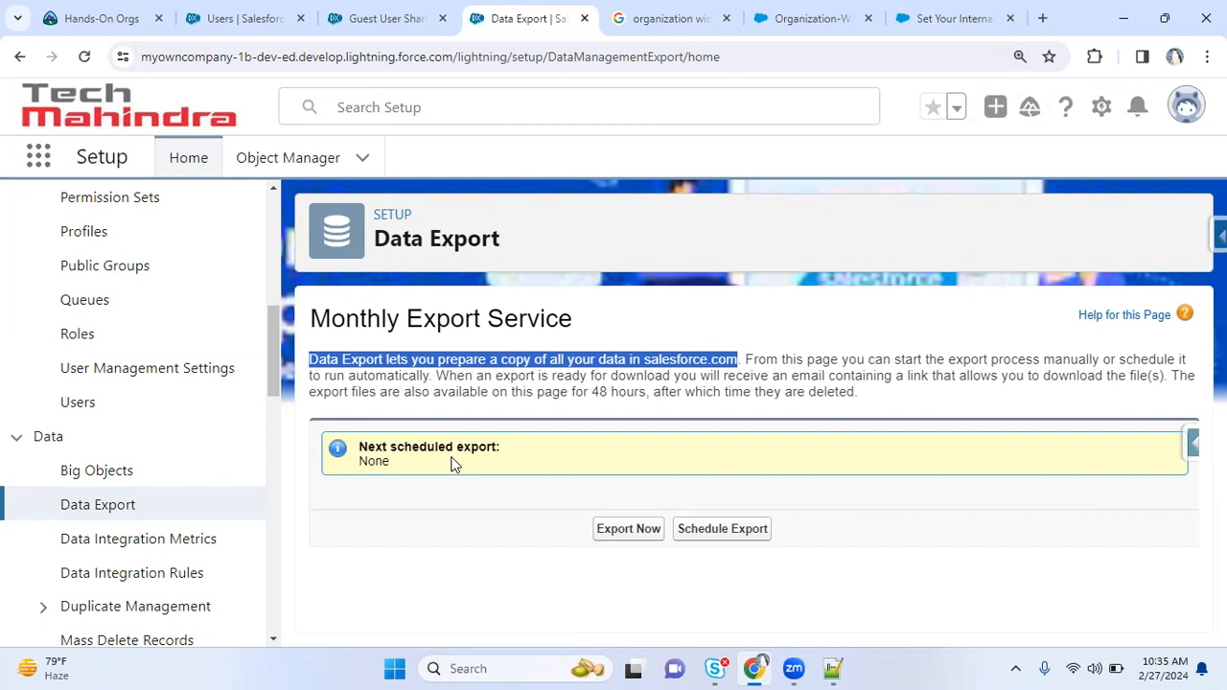
click(725, 388)
drag(745, 359, 1101, 361)
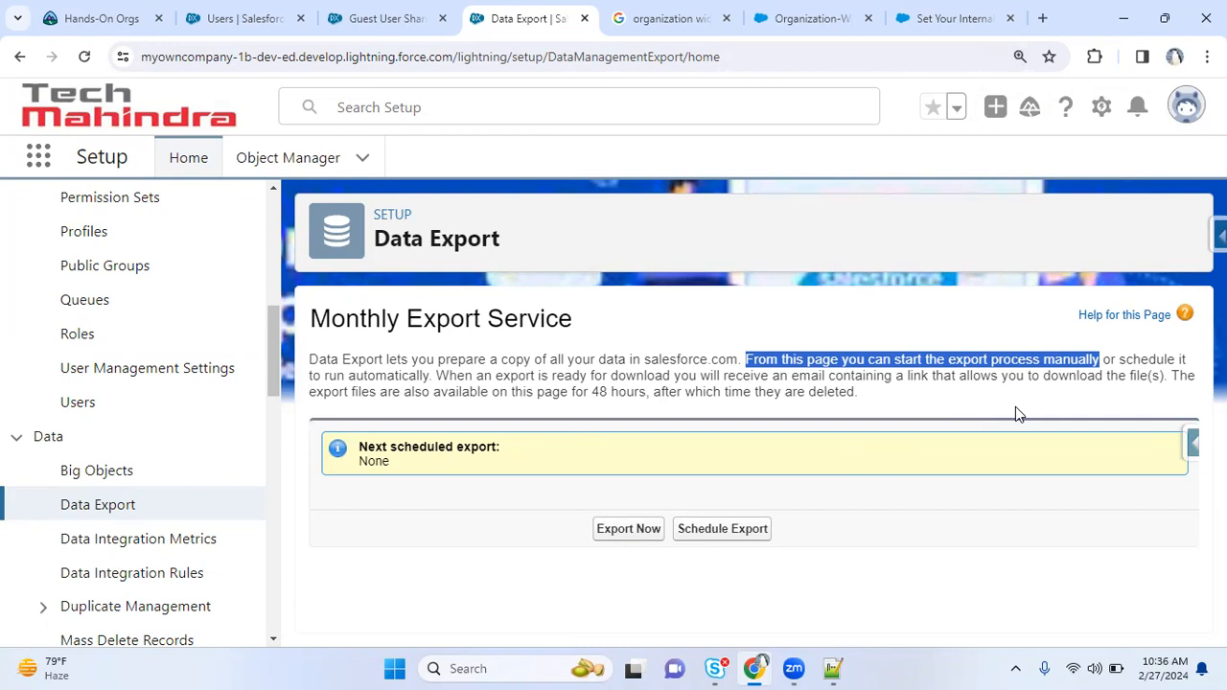
drag(1126, 359, 1189, 362)
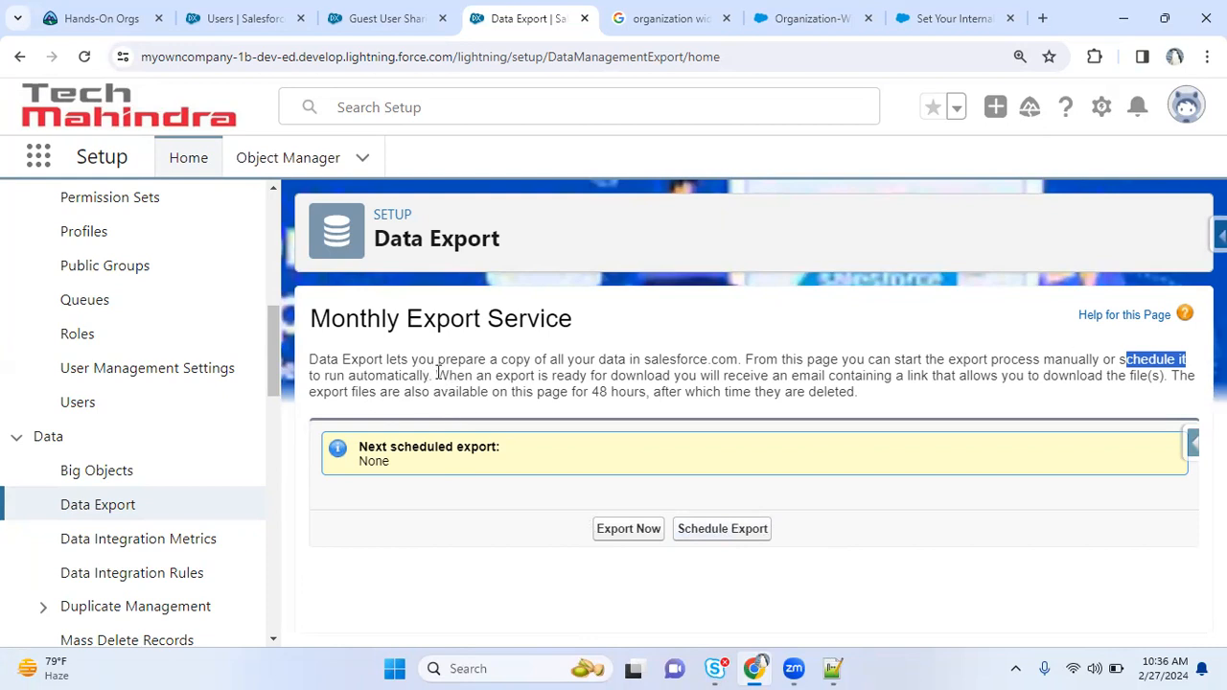
- Read how the export download link is delivered and how long the export files are kept
drag(437, 374, 811, 377)
click(916, 411)
drag(466, 377, 1152, 376)
click(949, 403)
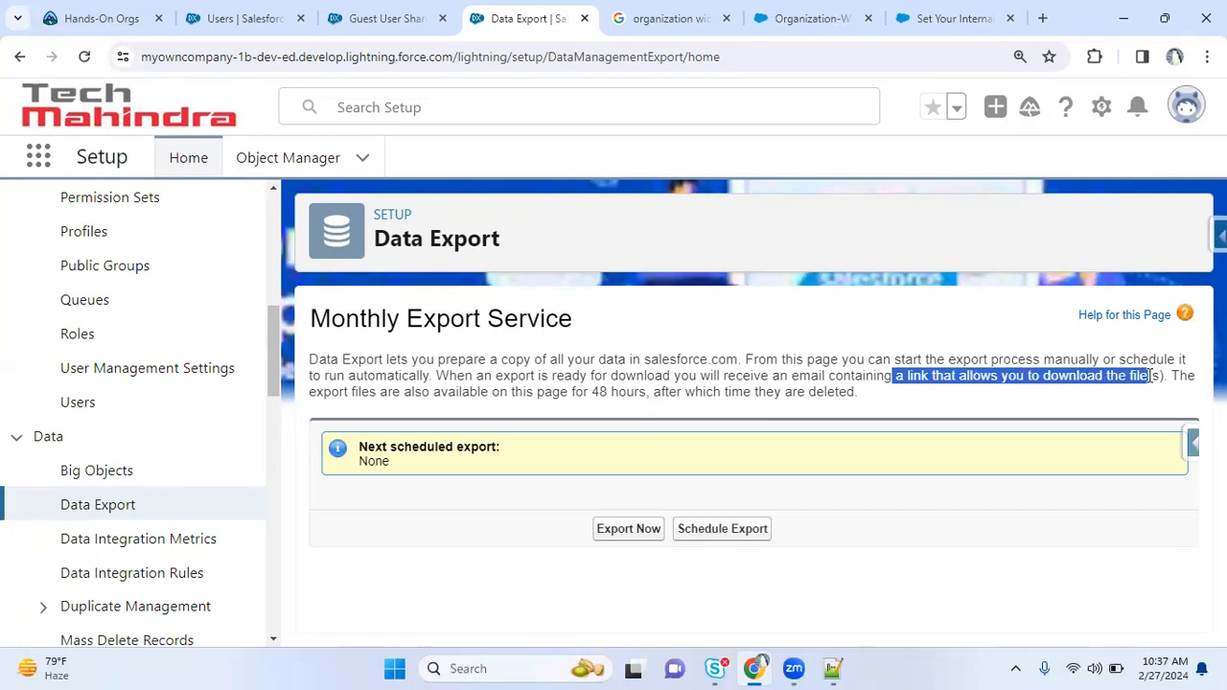
drag(1152, 376, 650, 395)
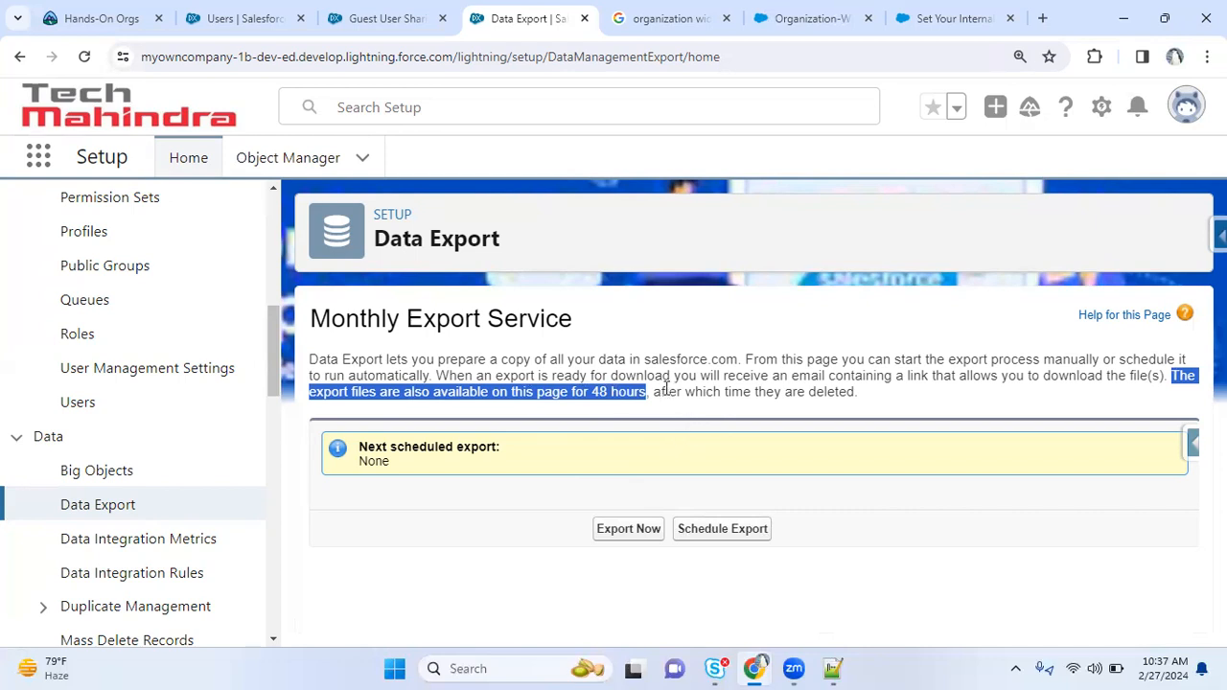
drag(661, 393, 887, 425)
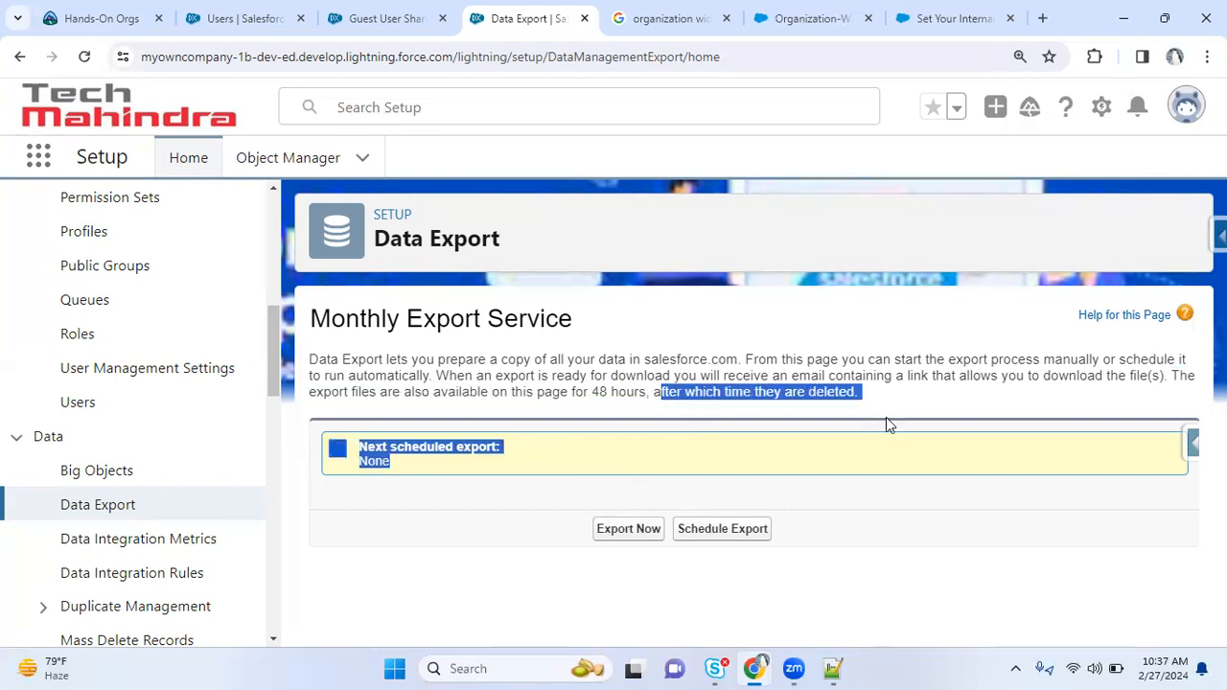
click(918, 541)
- Open the settings for an immediate export and review the Include all data option
click(636, 535)
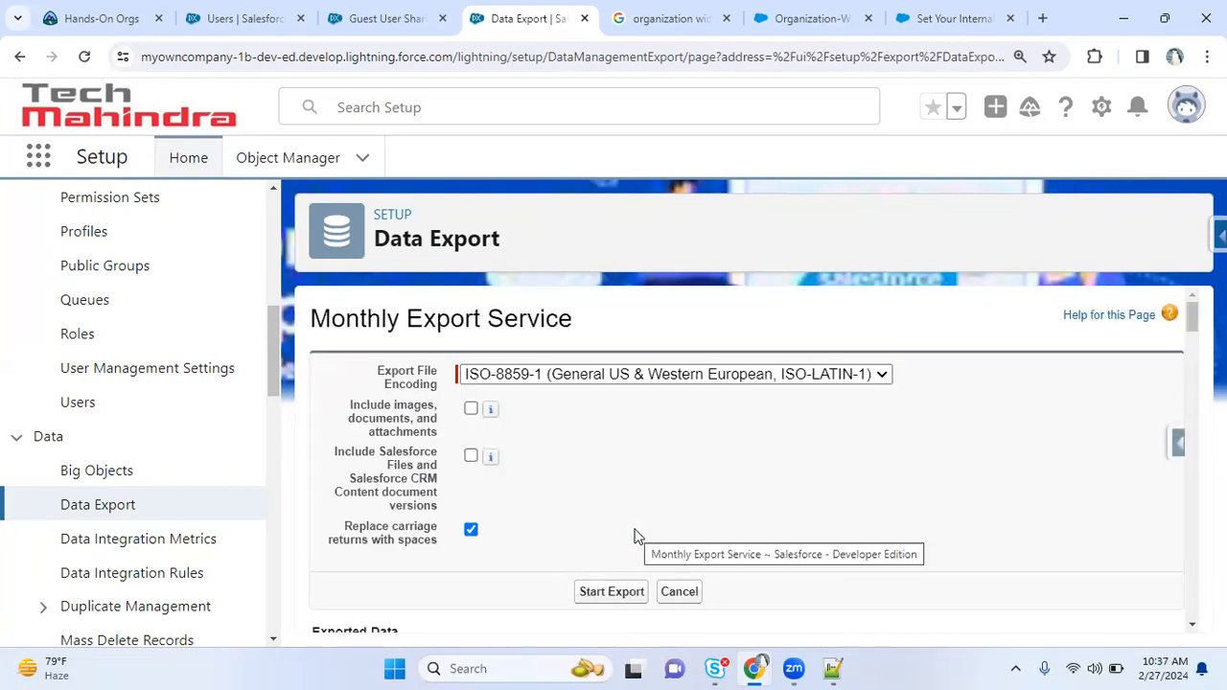
scroll(747, 461, down, 2)
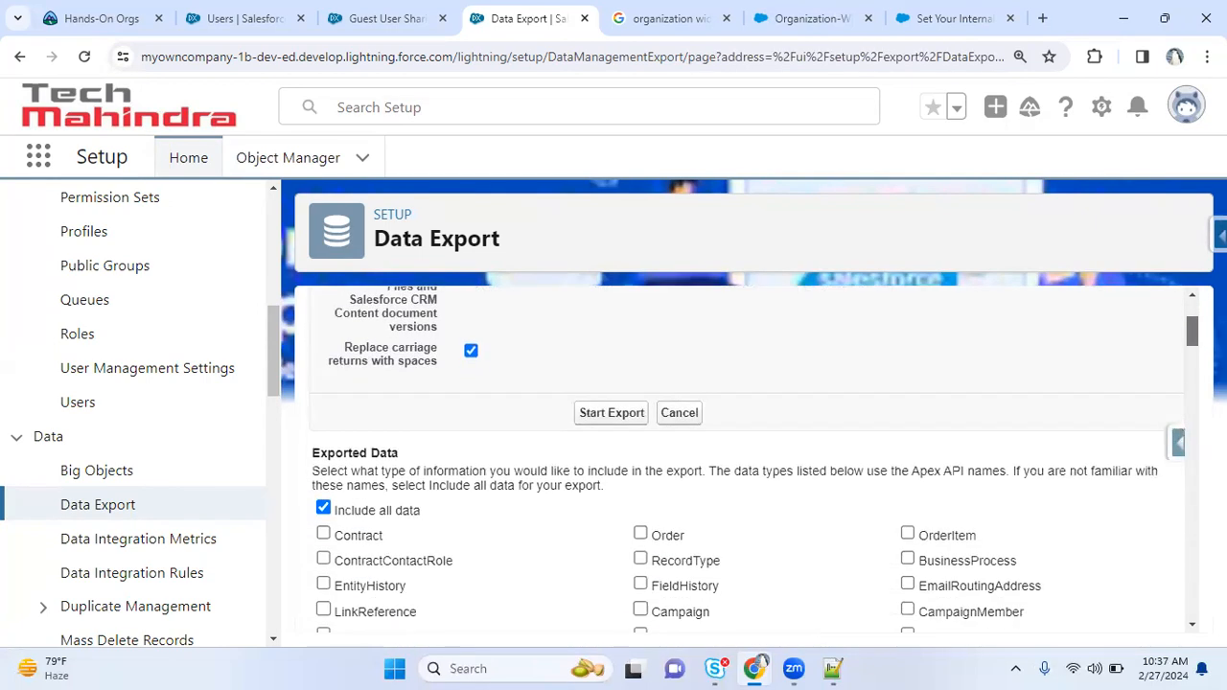
drag(352, 516, 424, 513)
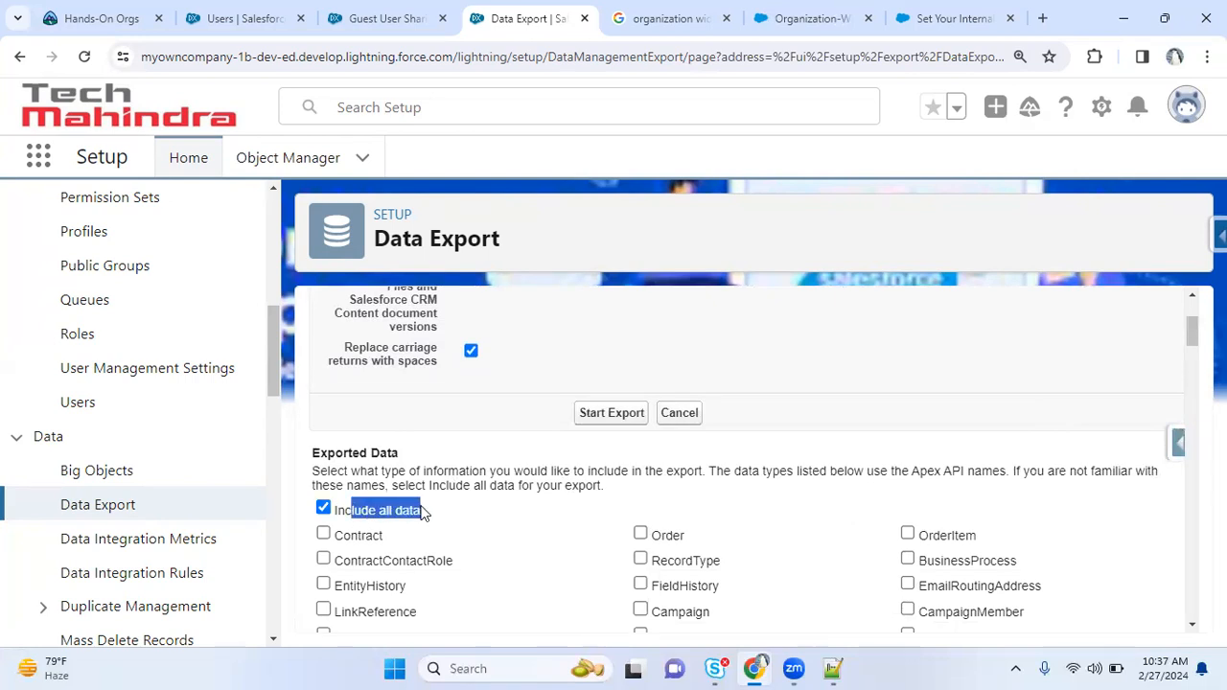
drag(347, 518, 451, 519)
scroll(331, 513, down, 1)
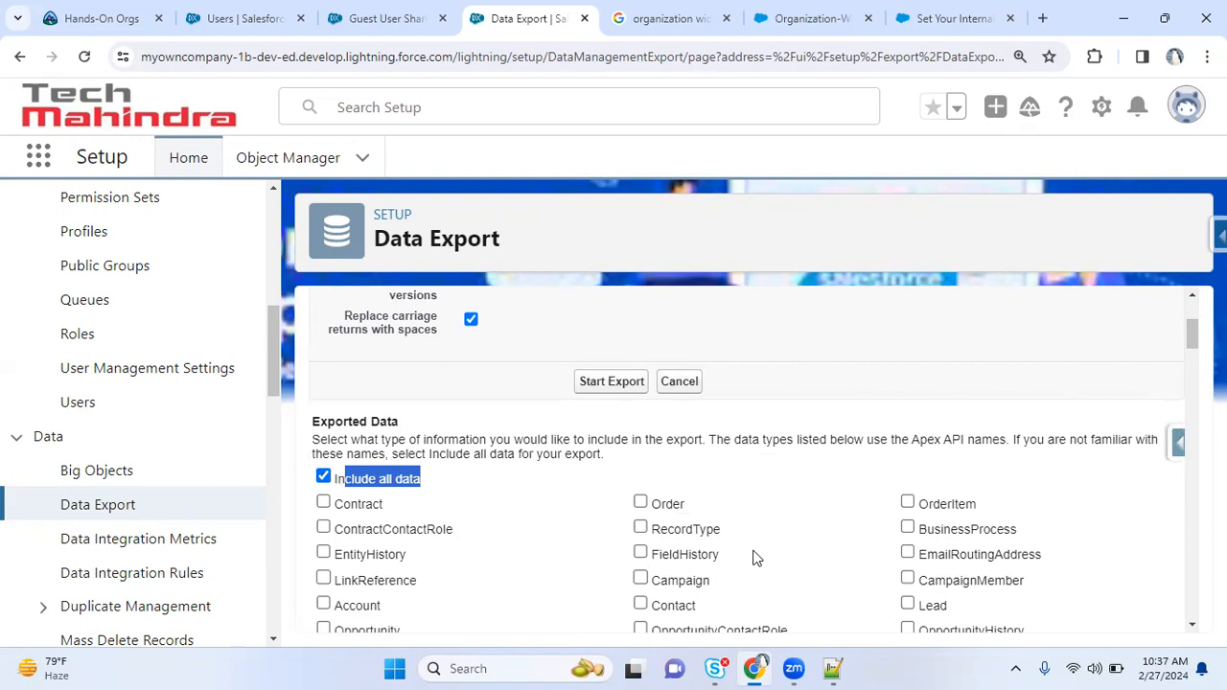
- Select Account, Contact, Lead and Employee__c as the exported data instead of all data, and start the export
click(641, 604)
click(370, 613)
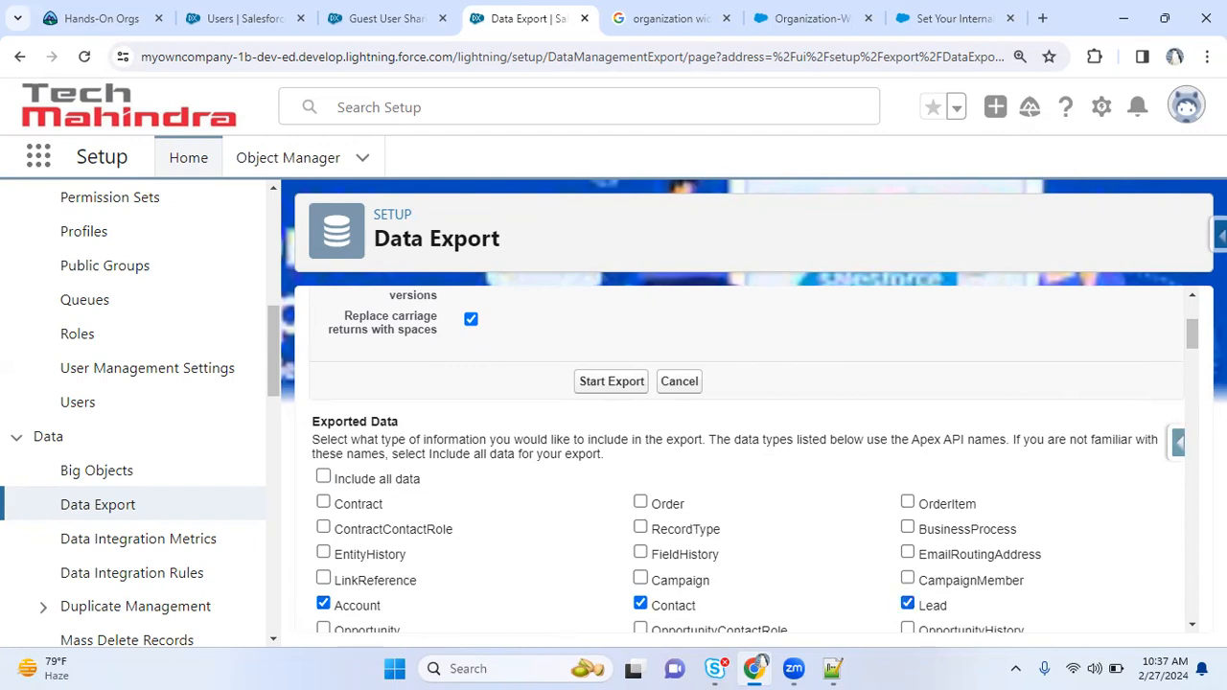
drag(1193, 339, 1193, 603)
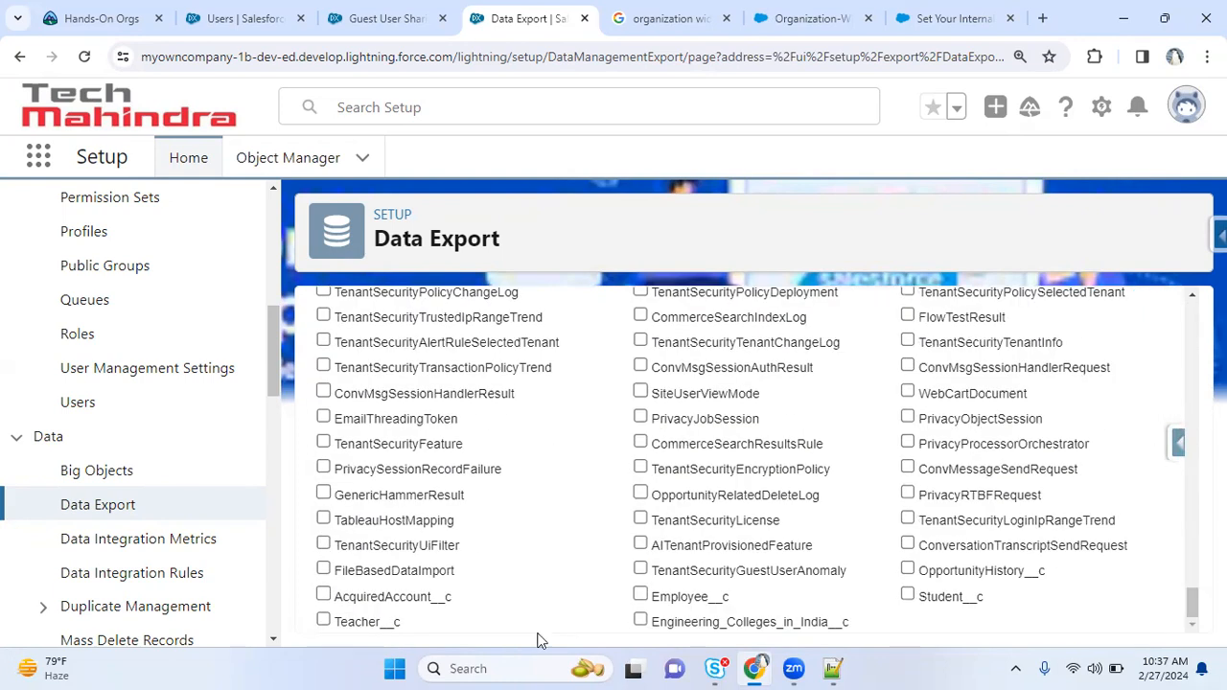
click(641, 597)
drag(1189, 606, 1192, 300)
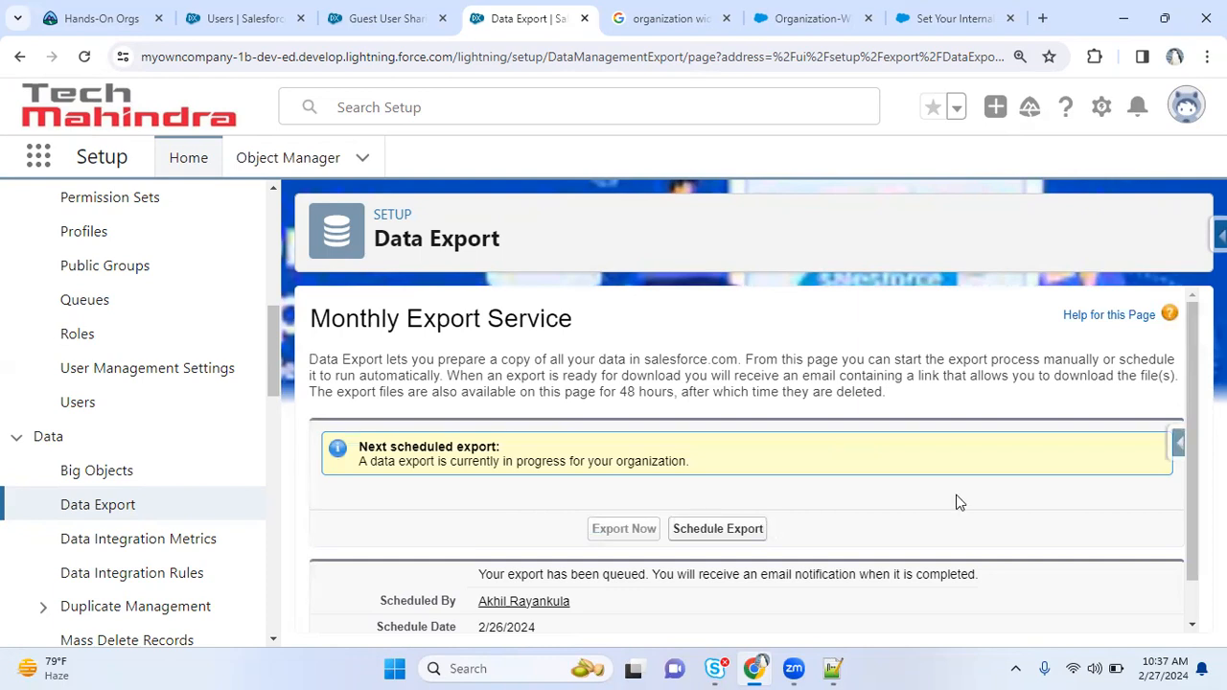
- Review the queued export's email notification notice, scheduling user, schedule date and file encoding
drag(484, 575, 949, 570)
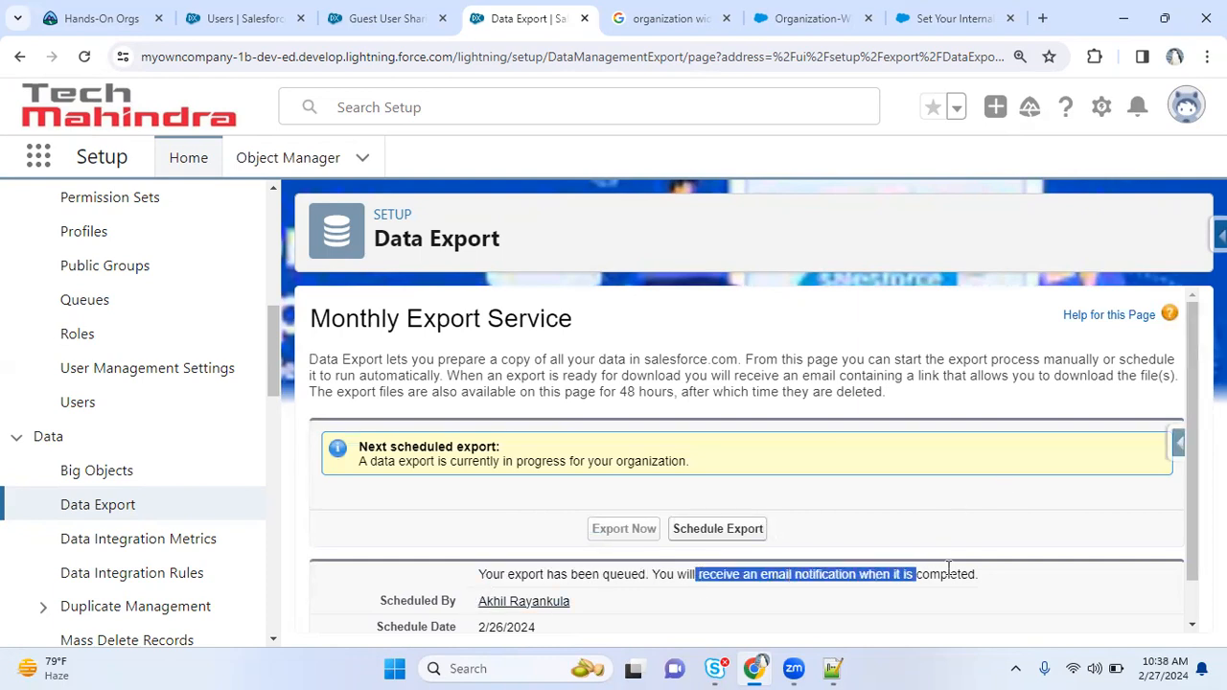
scroll(754, 475, down, 1)
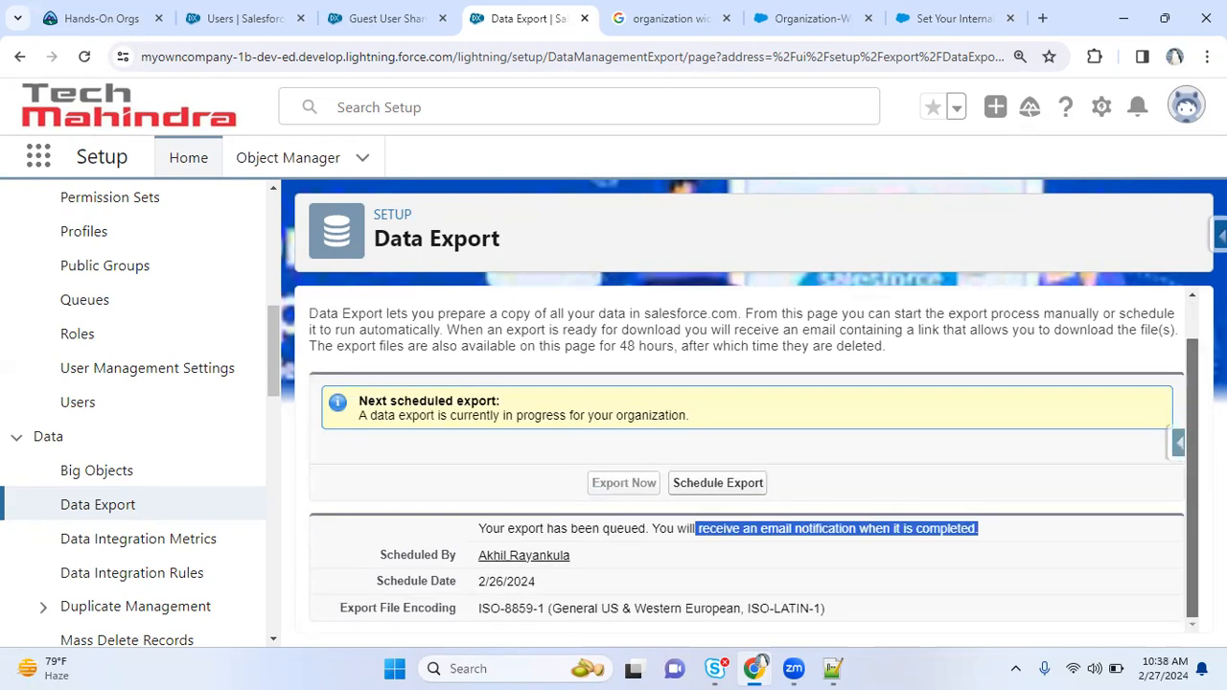
drag(583, 562, 484, 559)
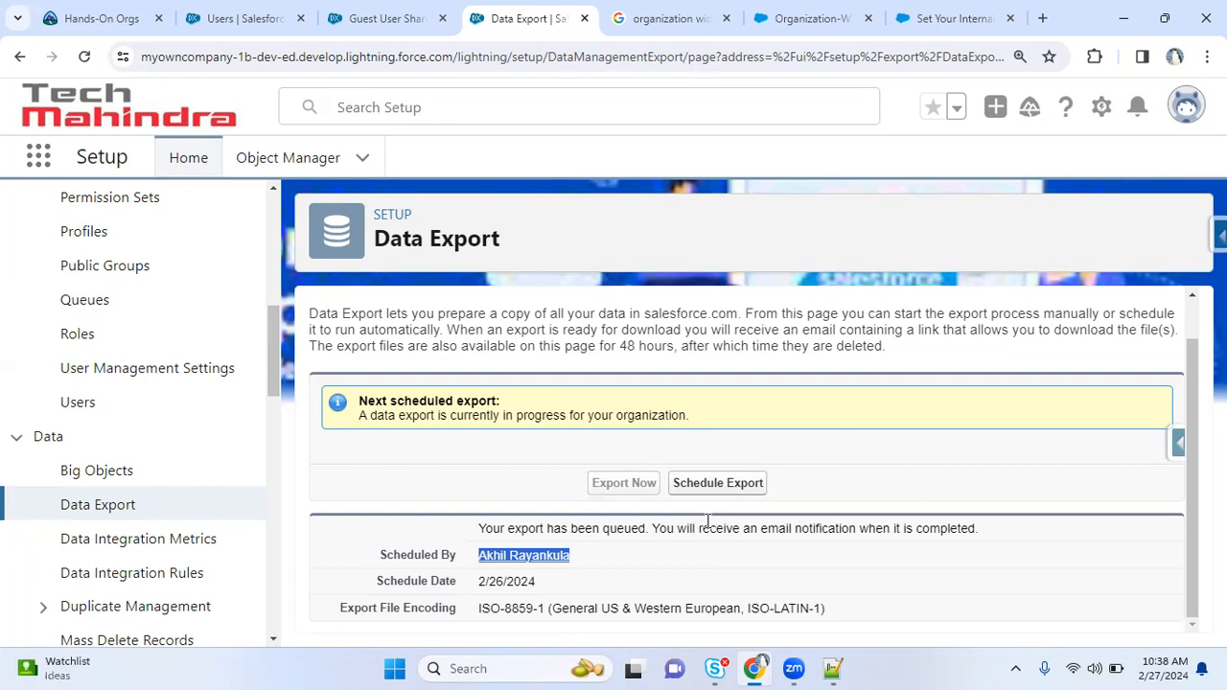
click(514, 579)
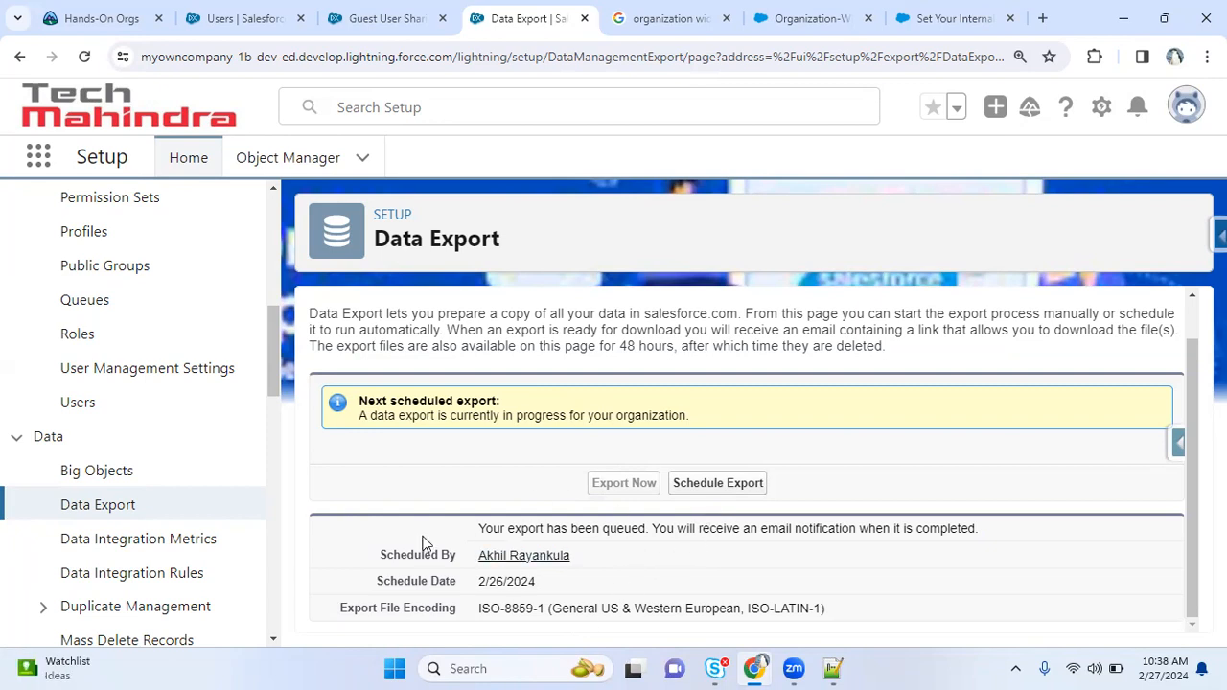
- View the Data Integration Metrics page, reduce the page zoom, and open the Mass Delete Records page
click(140, 553)
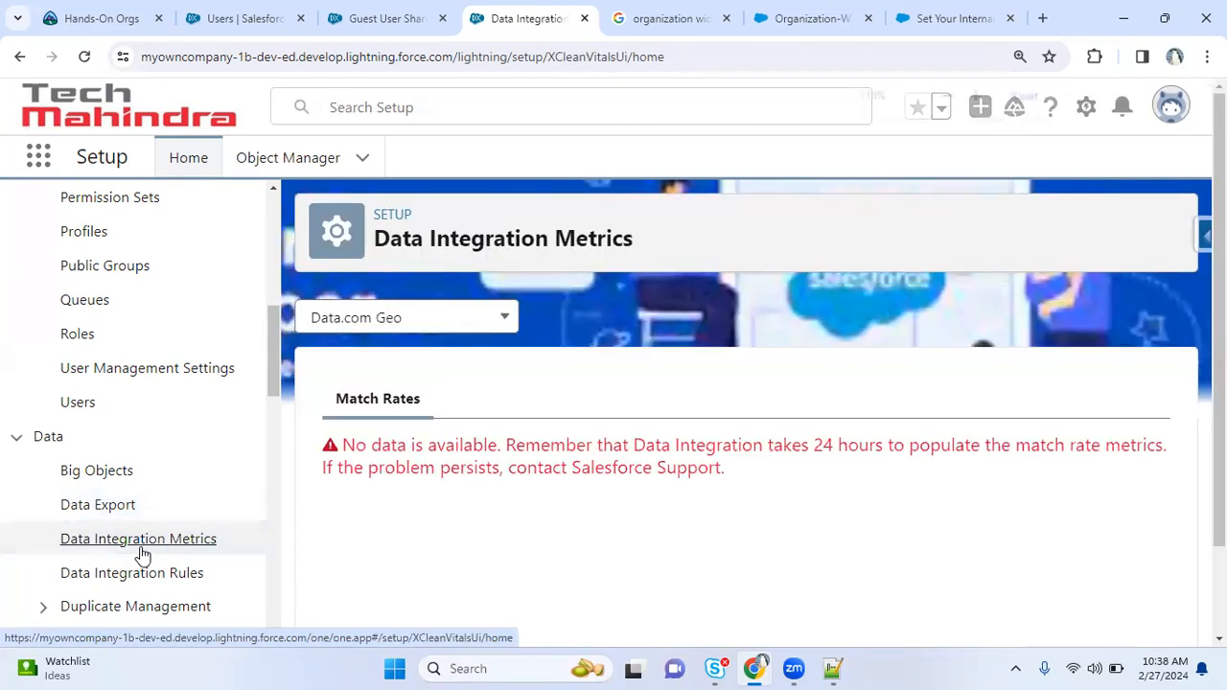
key(ctrl+minus)
click(161, 566)
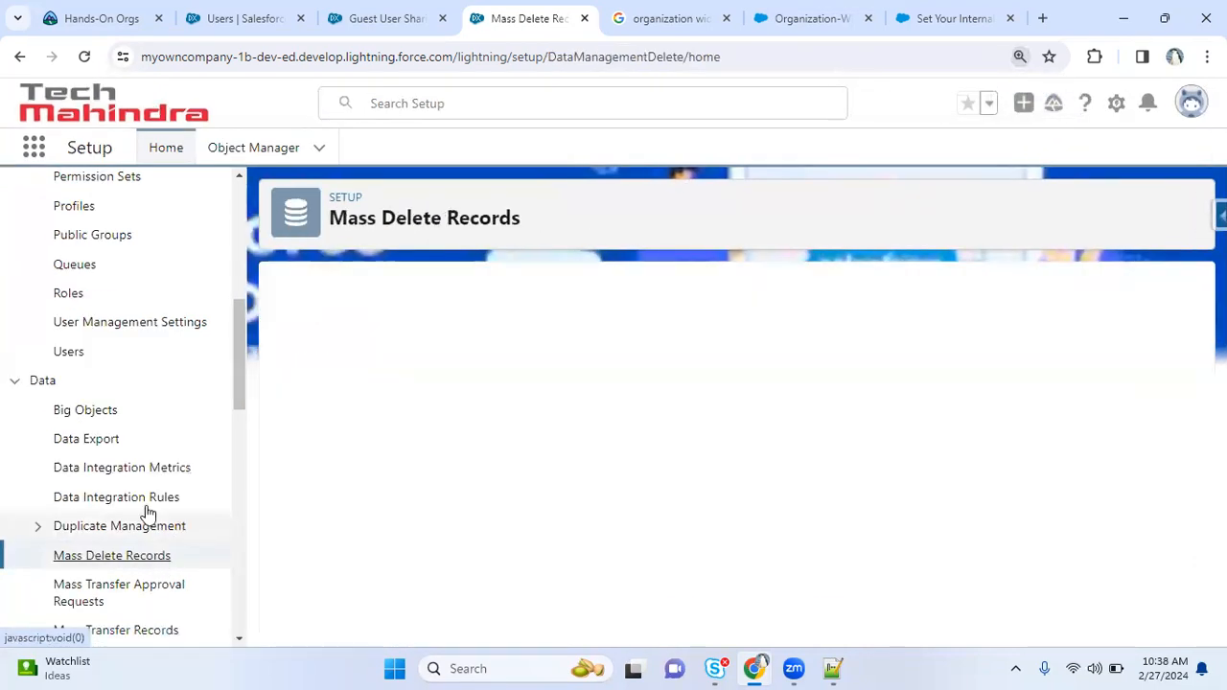
- View the Data Integration Rules and the Duplicate Rules under Duplicate Management, and reopen the Mass Delete Records page
click(121, 499)
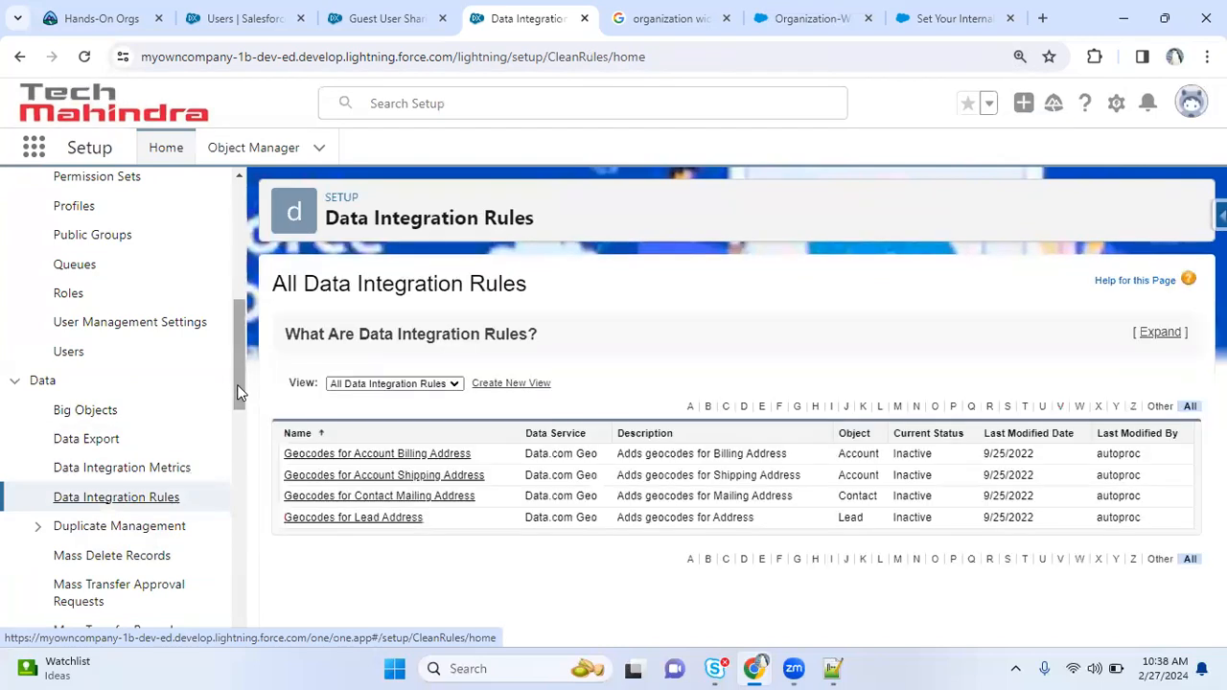
scroll(240, 388, down, 3)
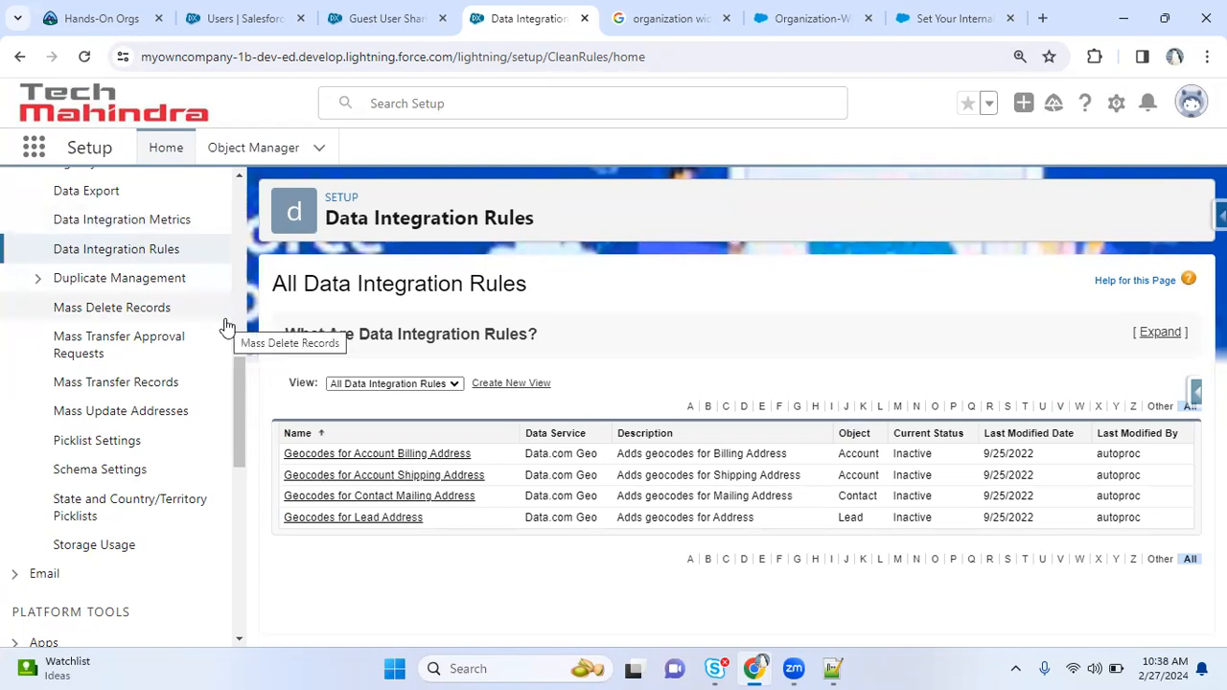
click(40, 281)
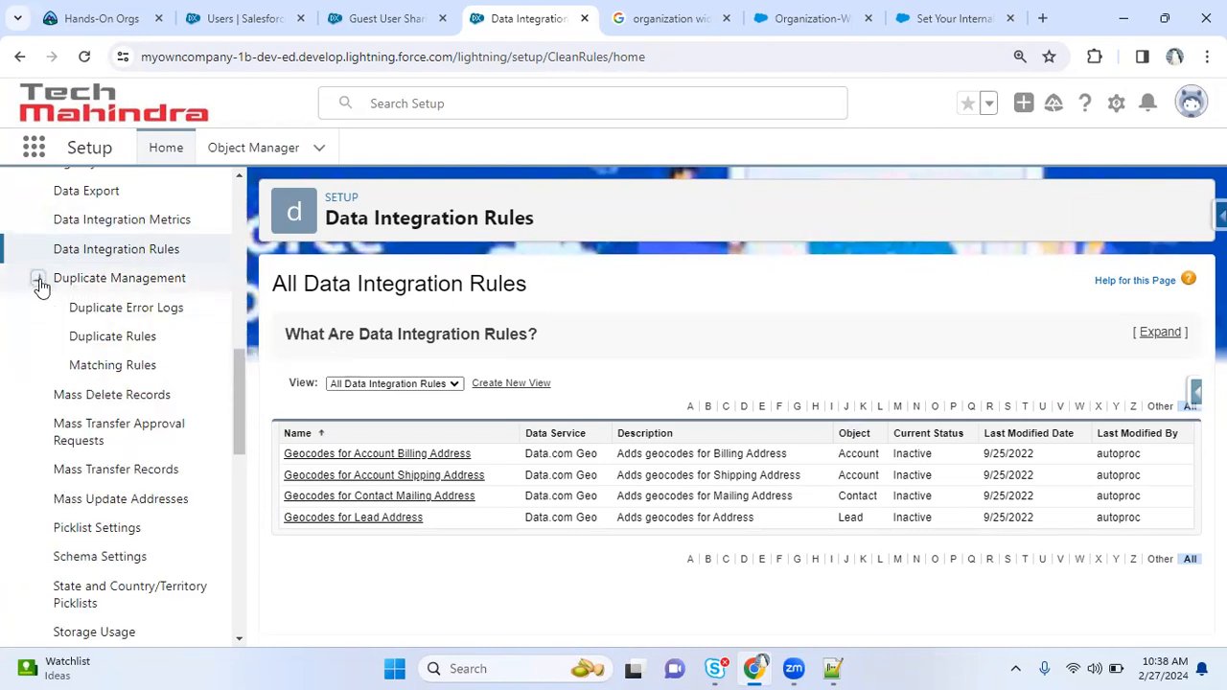
click(126, 340)
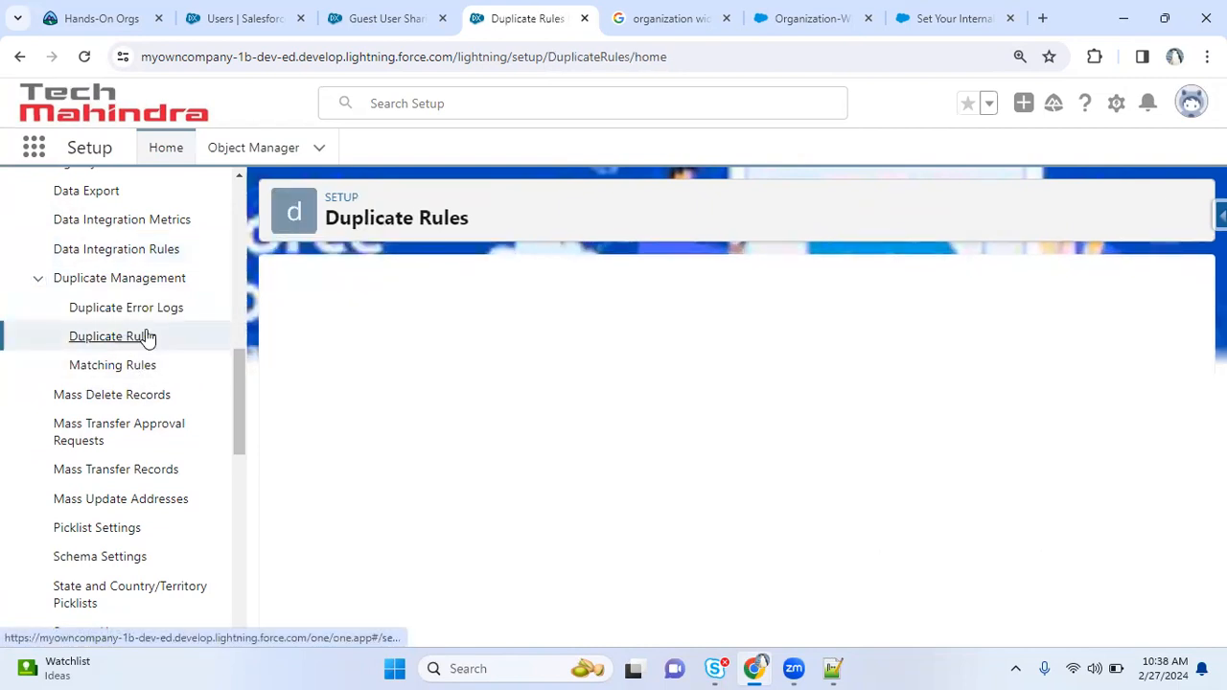
click(170, 375)
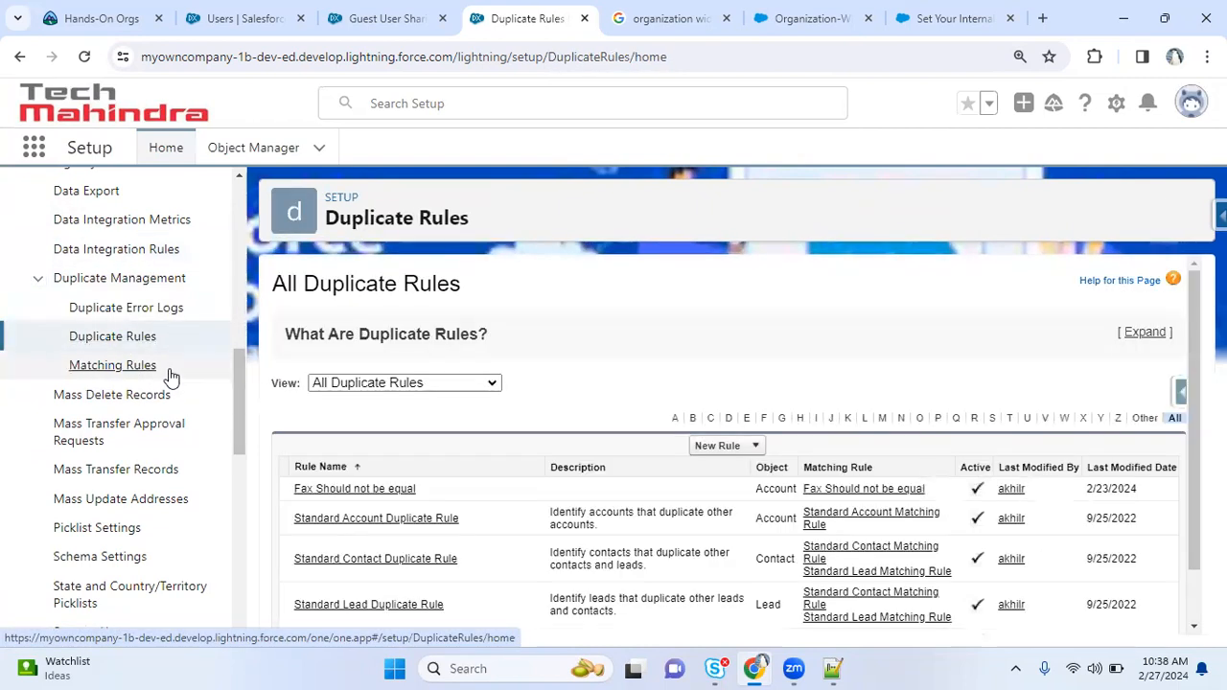
click(153, 312)
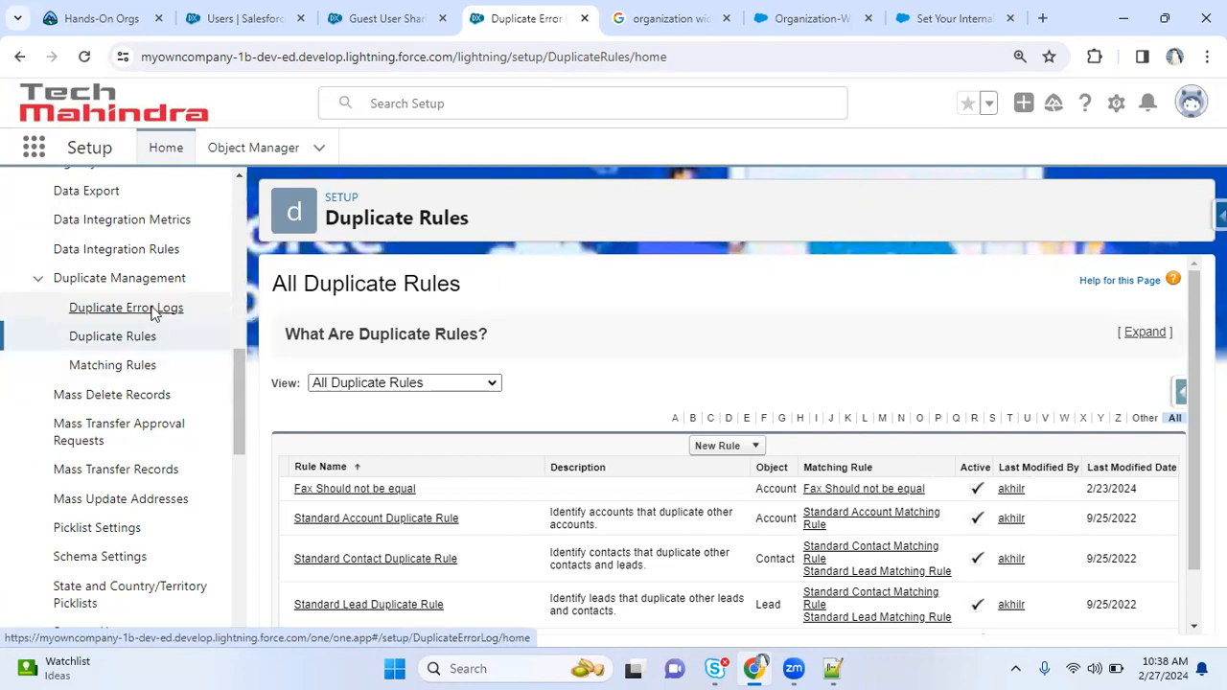
click(125, 400)
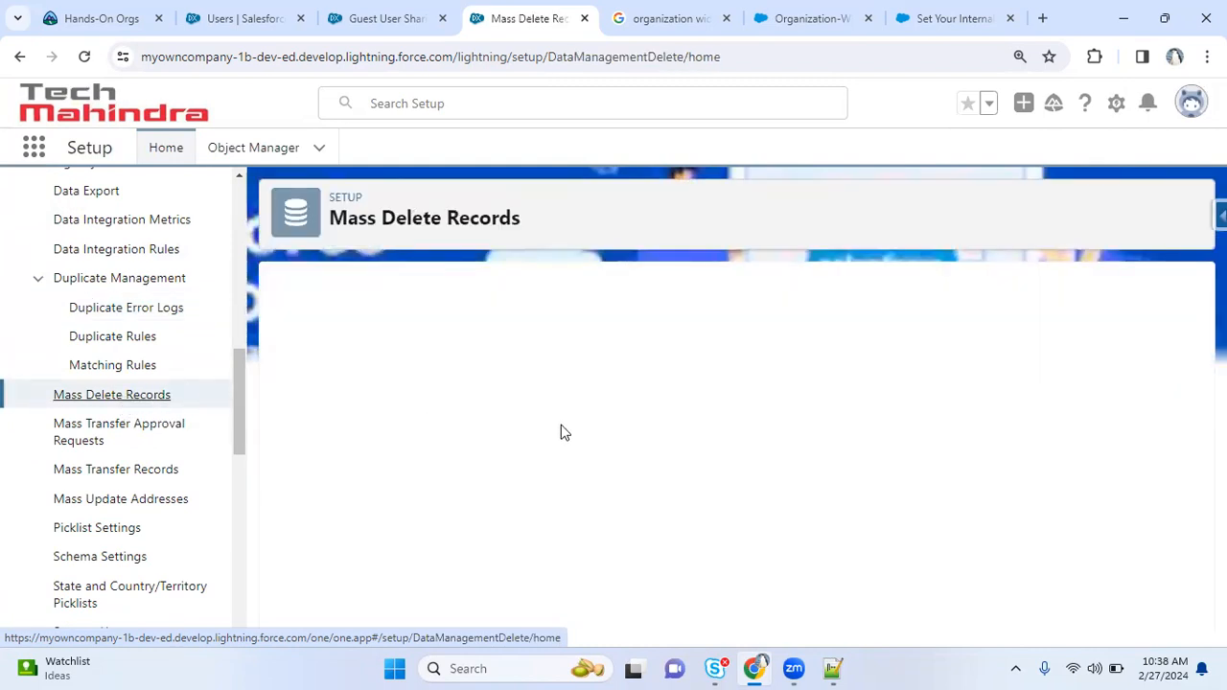
- Open the Sales app in the Users browser tab and show the All Open Leads list view
click(363, 12)
click(239, 12)
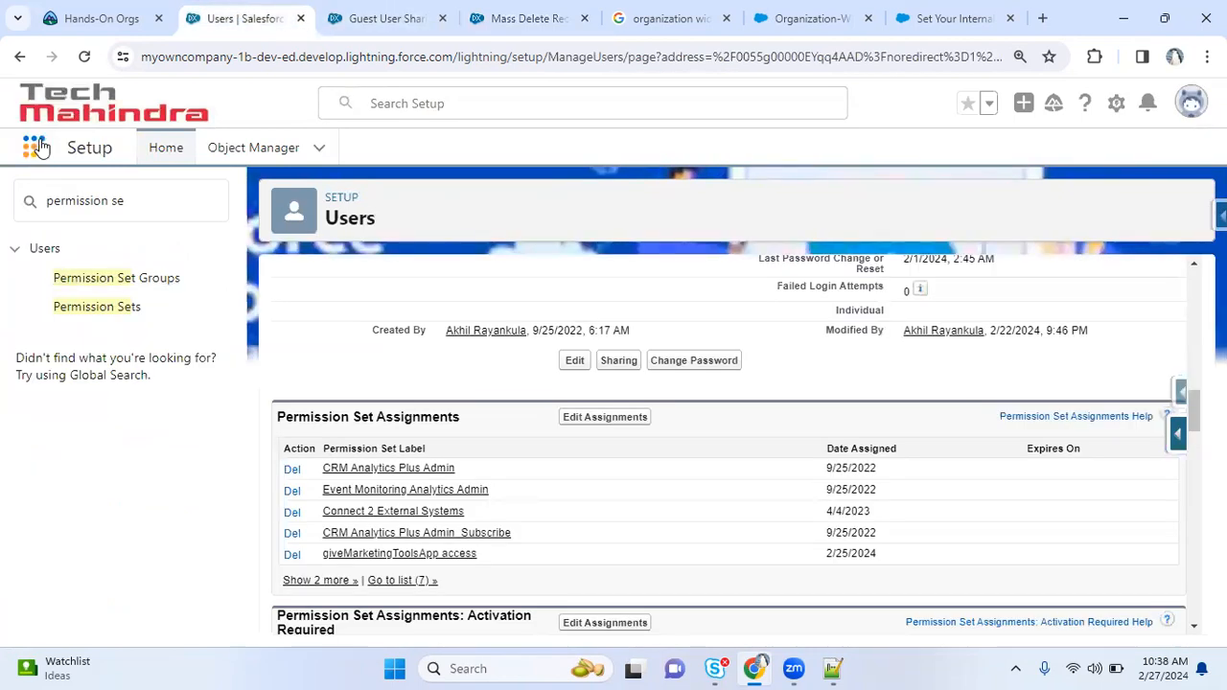
click(37, 146)
text(sales)
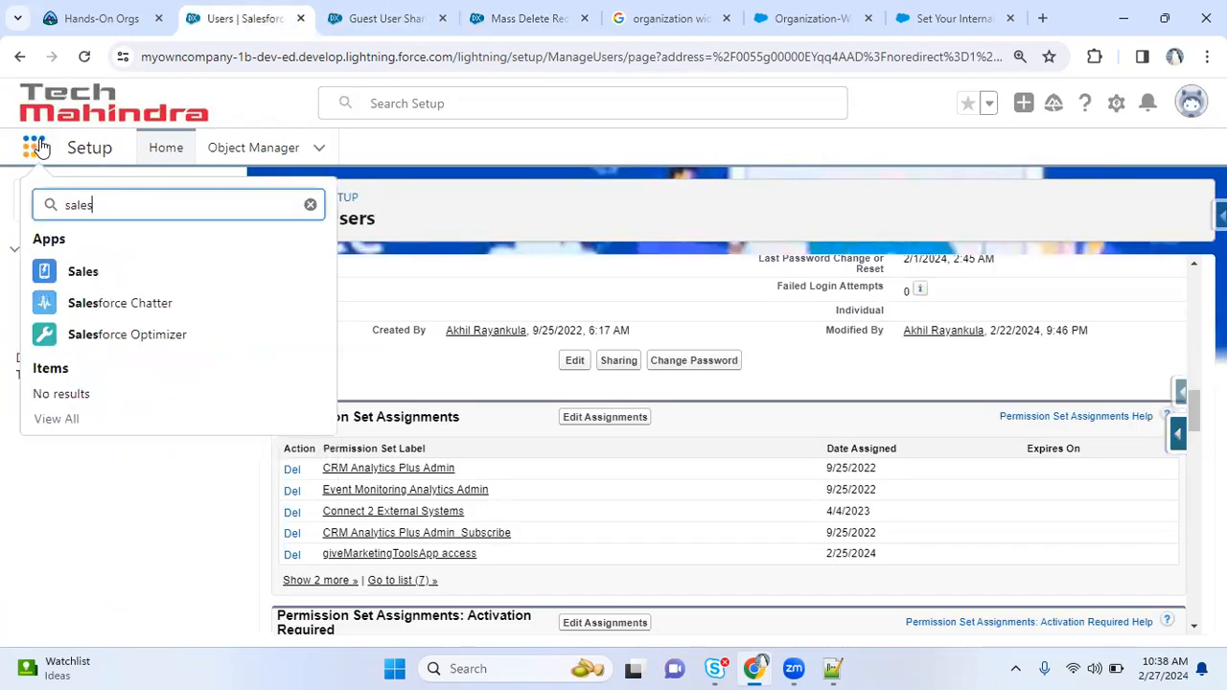
click(150, 266)
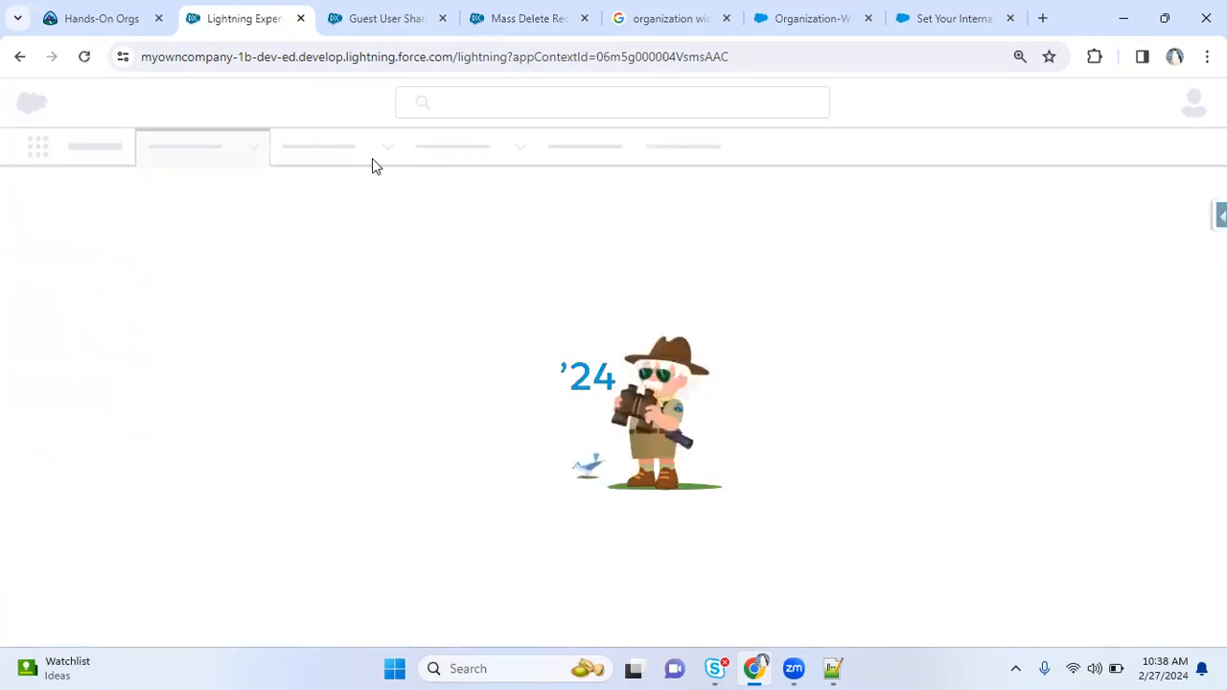
click(333, 151)
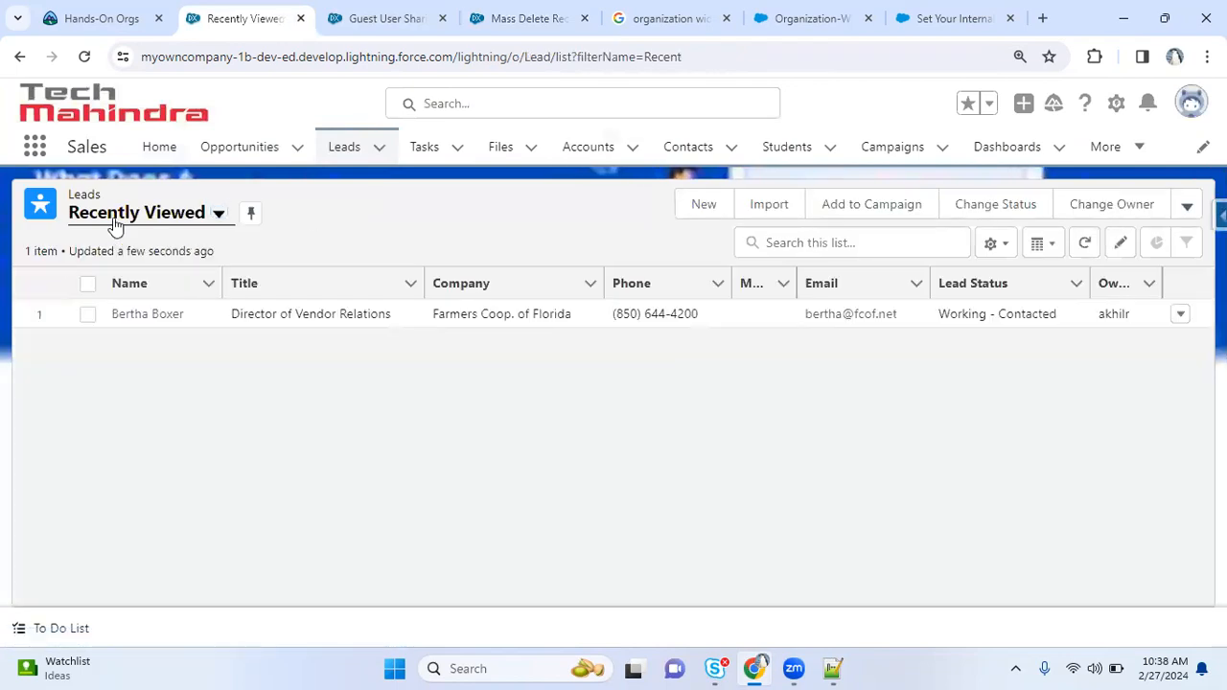
click(119, 280)
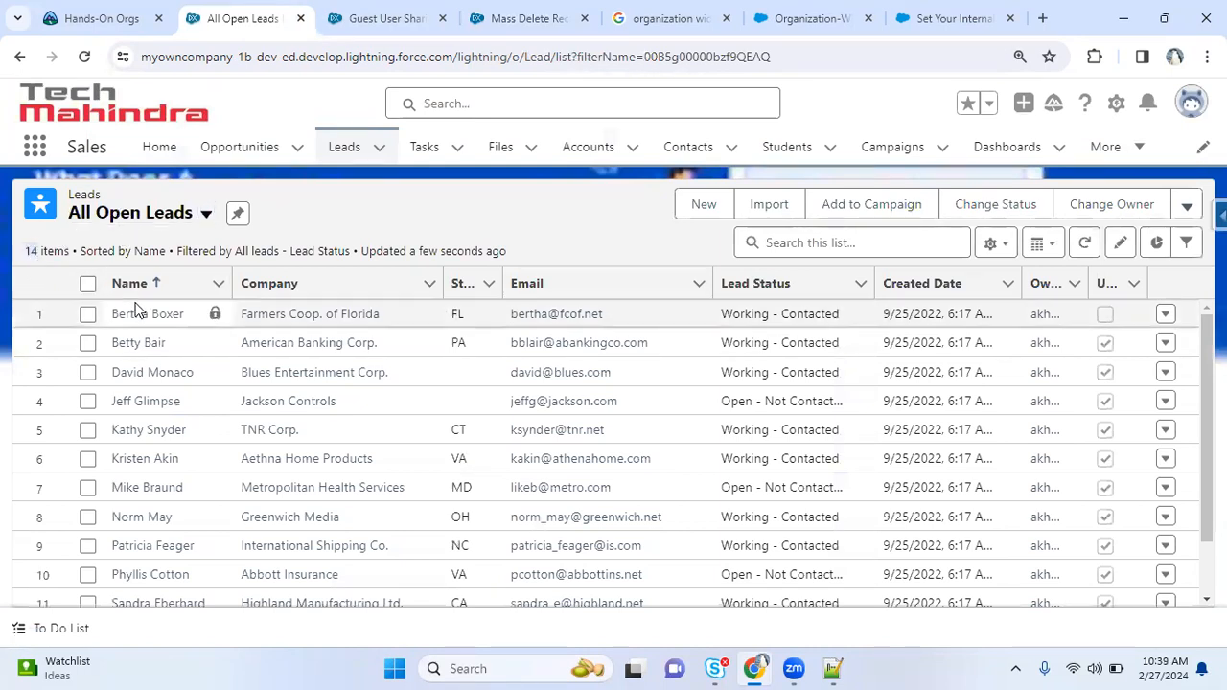
- Select all open leads to inspect the available list actions, clear the selection, and show the second lead's row actions
click(88, 284)
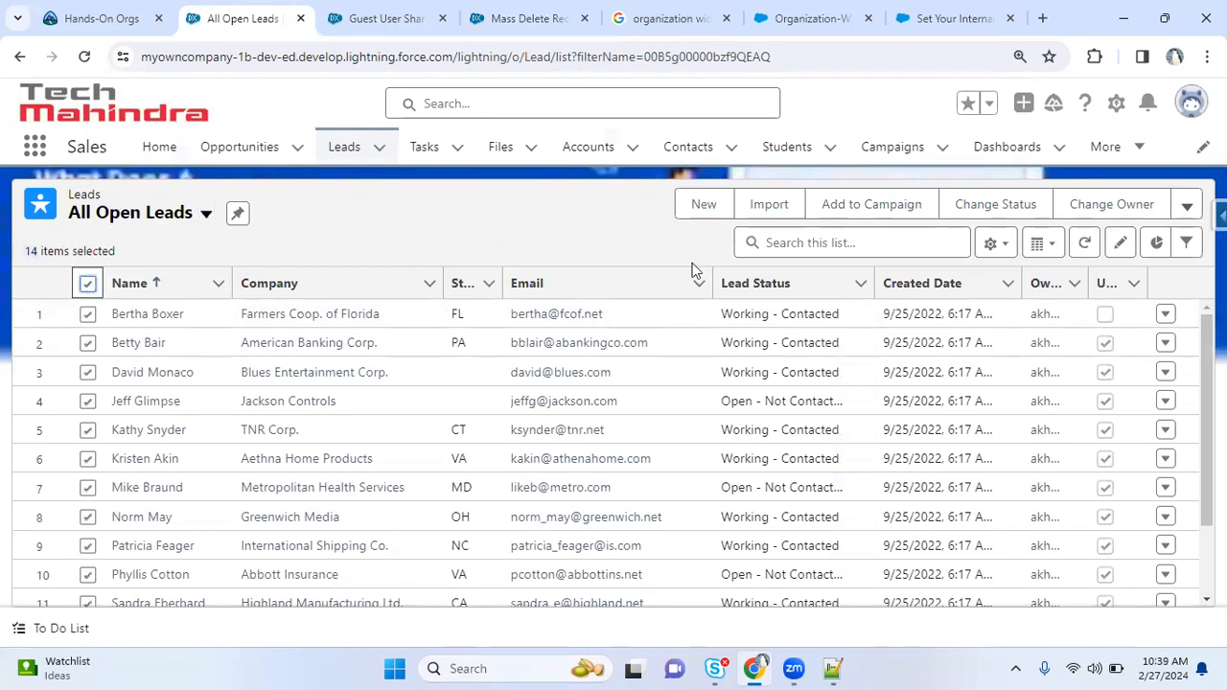
click(1187, 207)
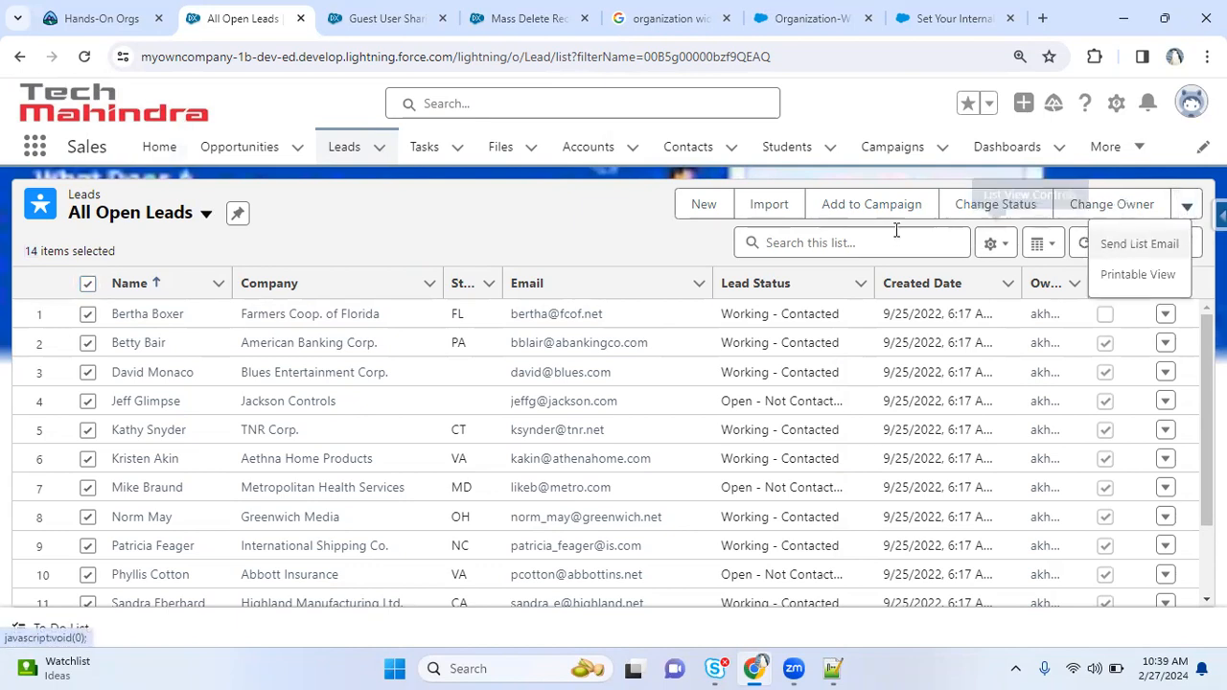
click(408, 240)
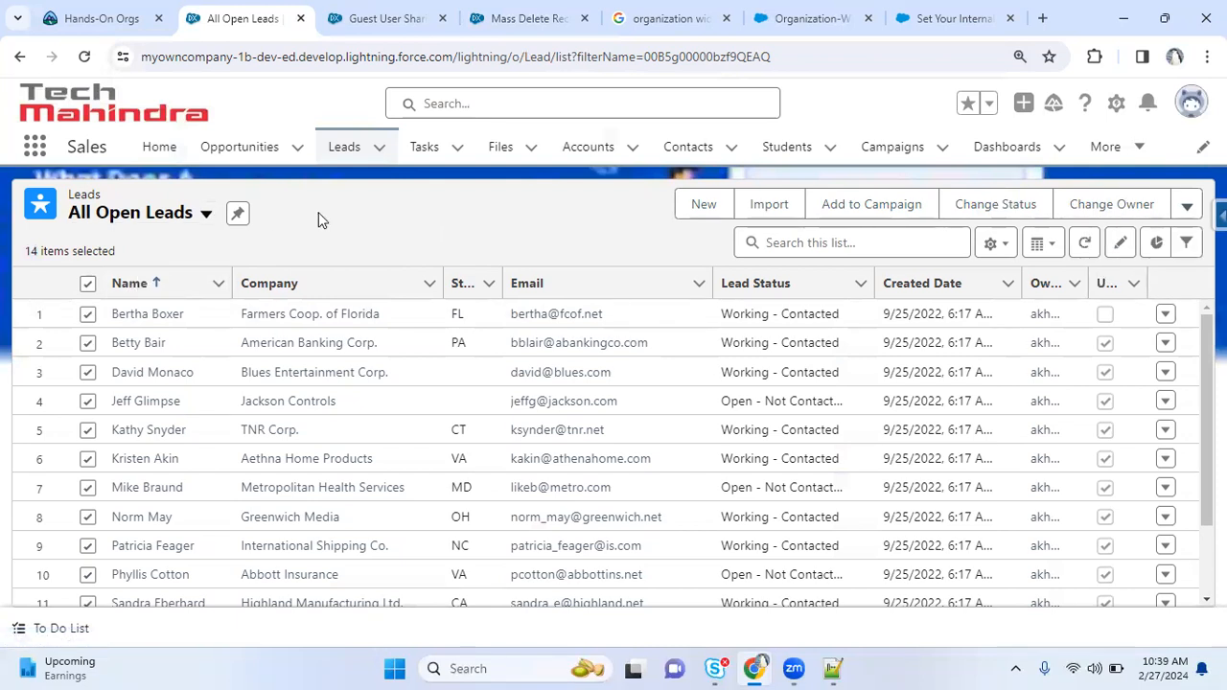
click(87, 285)
click(1165, 343)
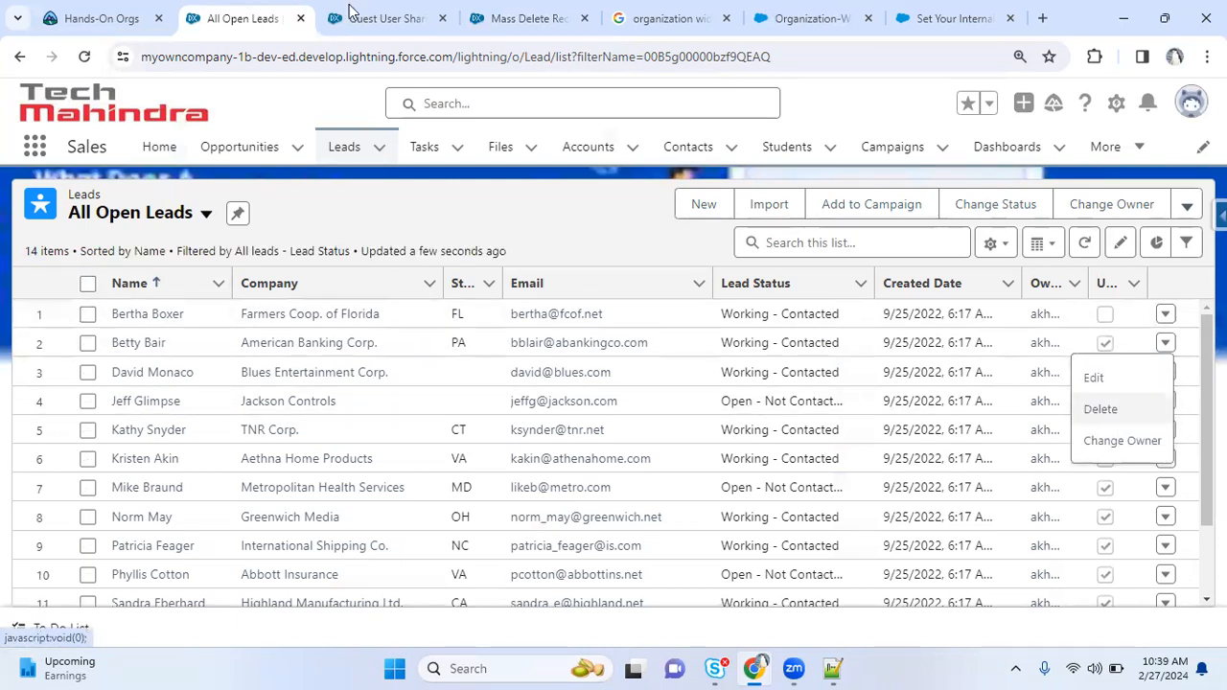
- Open the Mass Delete Accounts page from Mass Delete Records and enlarge the page zoom to 125%
click(526, 18)
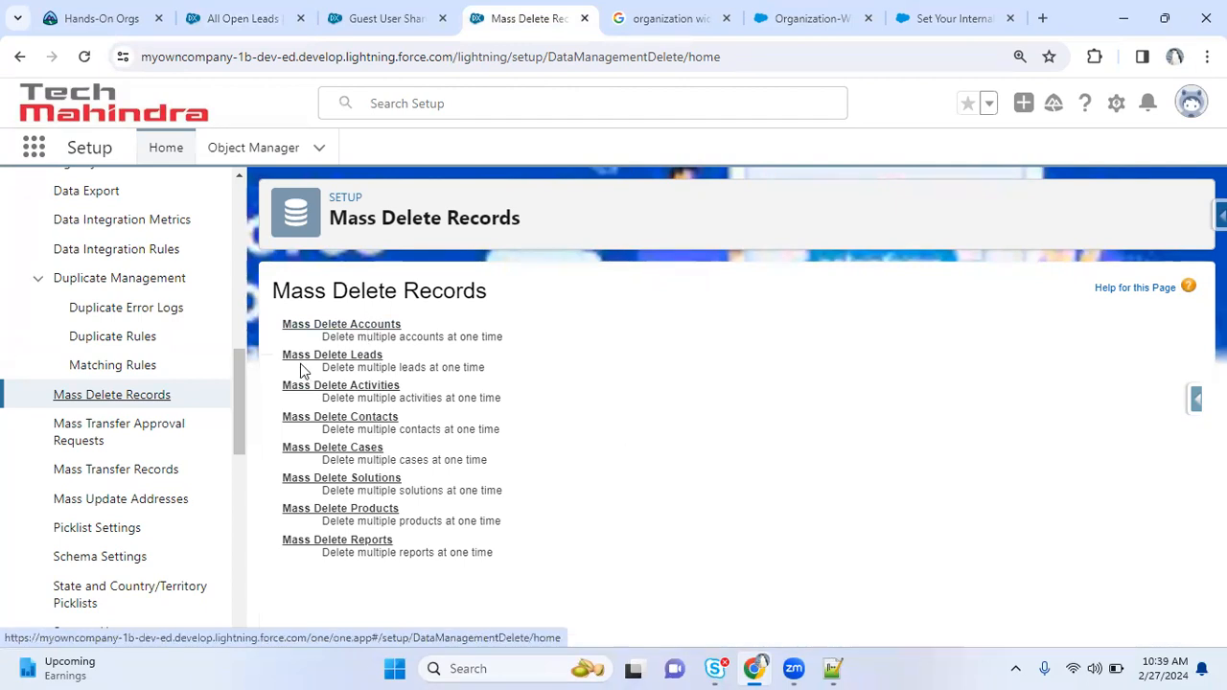
click(363, 326)
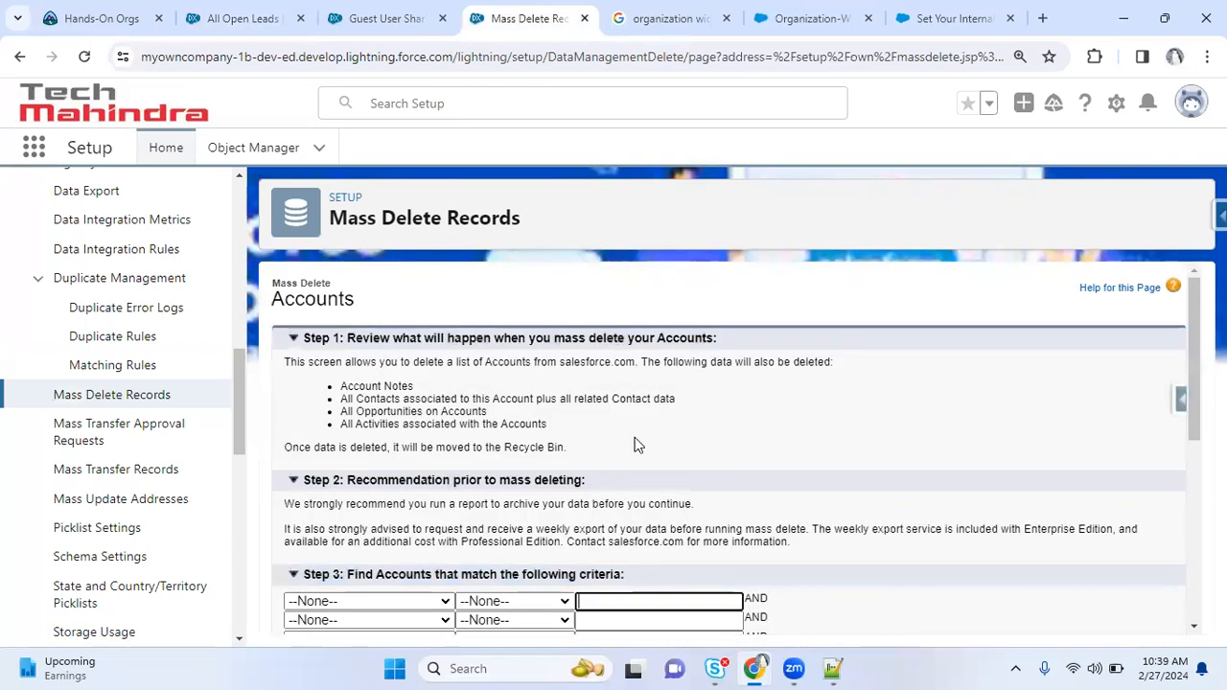
key(ctrl+plus)
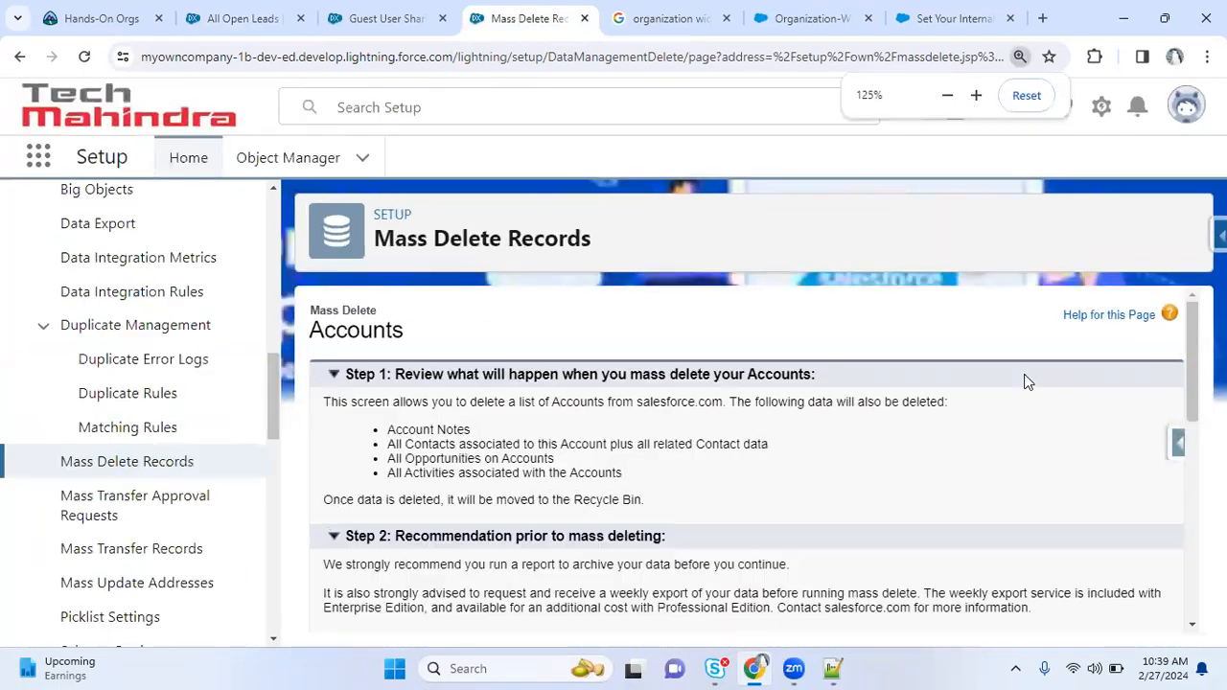
mouse_move(1189, 403)
mouse_down()
mouse_move(1185, 609)
mouse_move(1180, 424)
mouse_up()
scroll(1178, 417, up, 2)
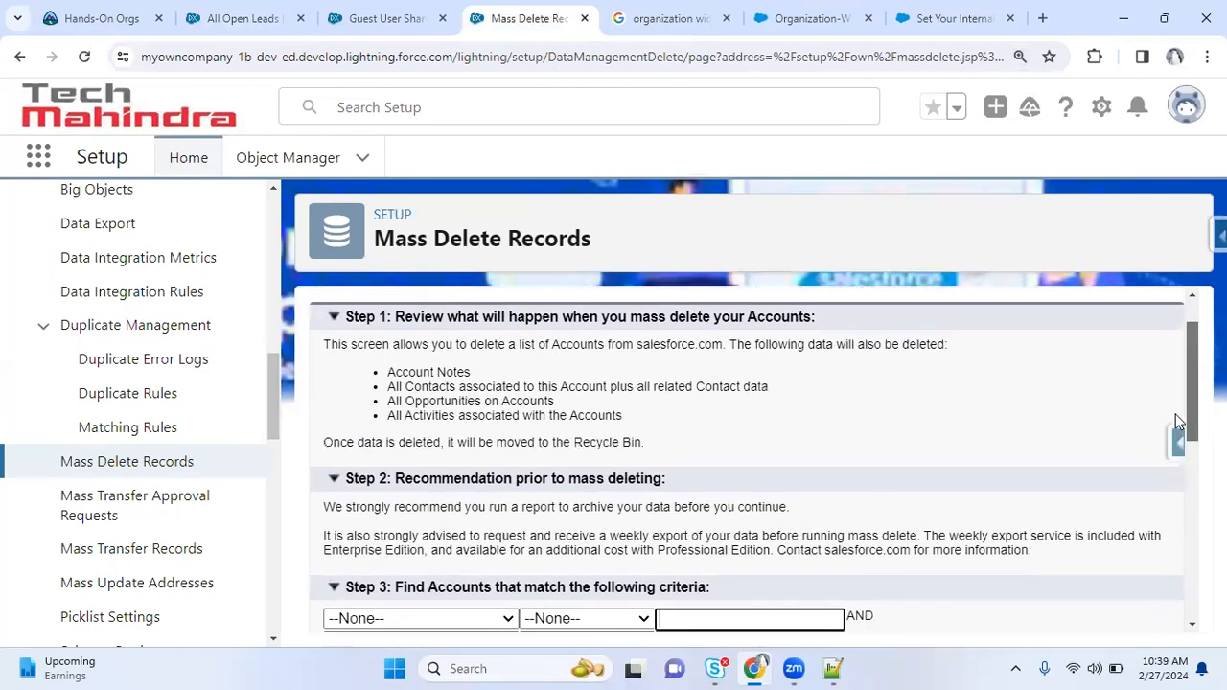
scroll(1176, 414, up, 1)
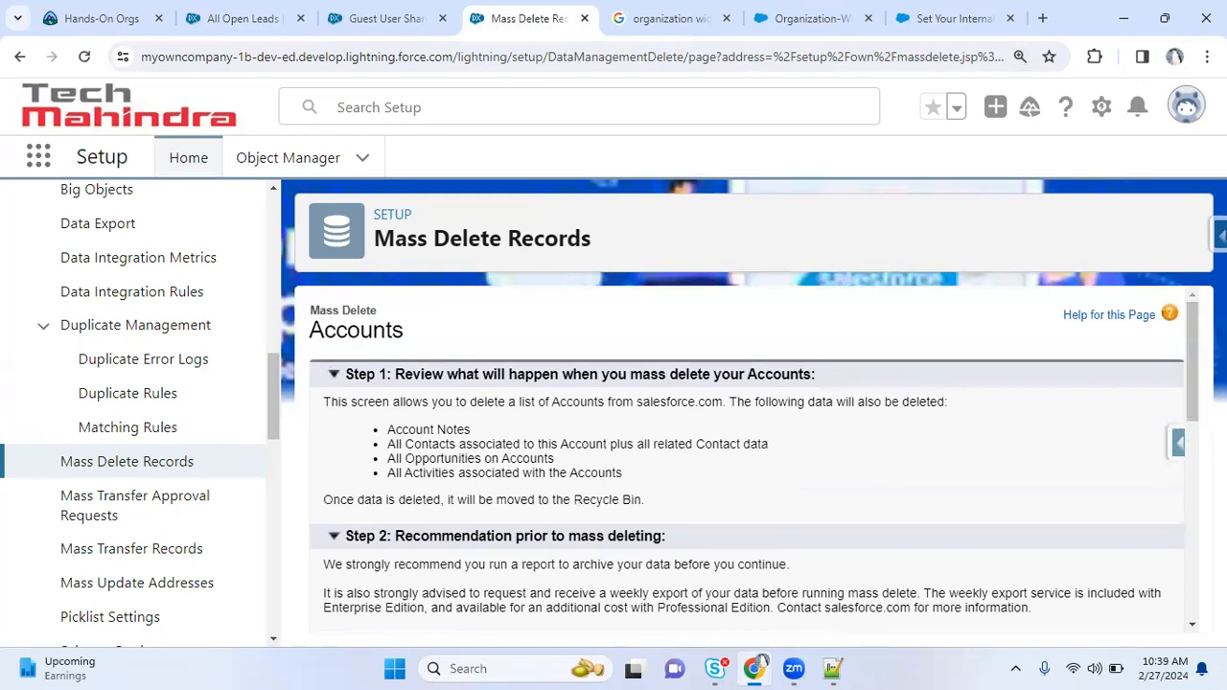
- Highlight the Step 1 text on deleting a list of accounts and the related data, including Account Notes
drag(344, 402, 378, 399)
click(452, 401)
drag(537, 402, 354, 386)
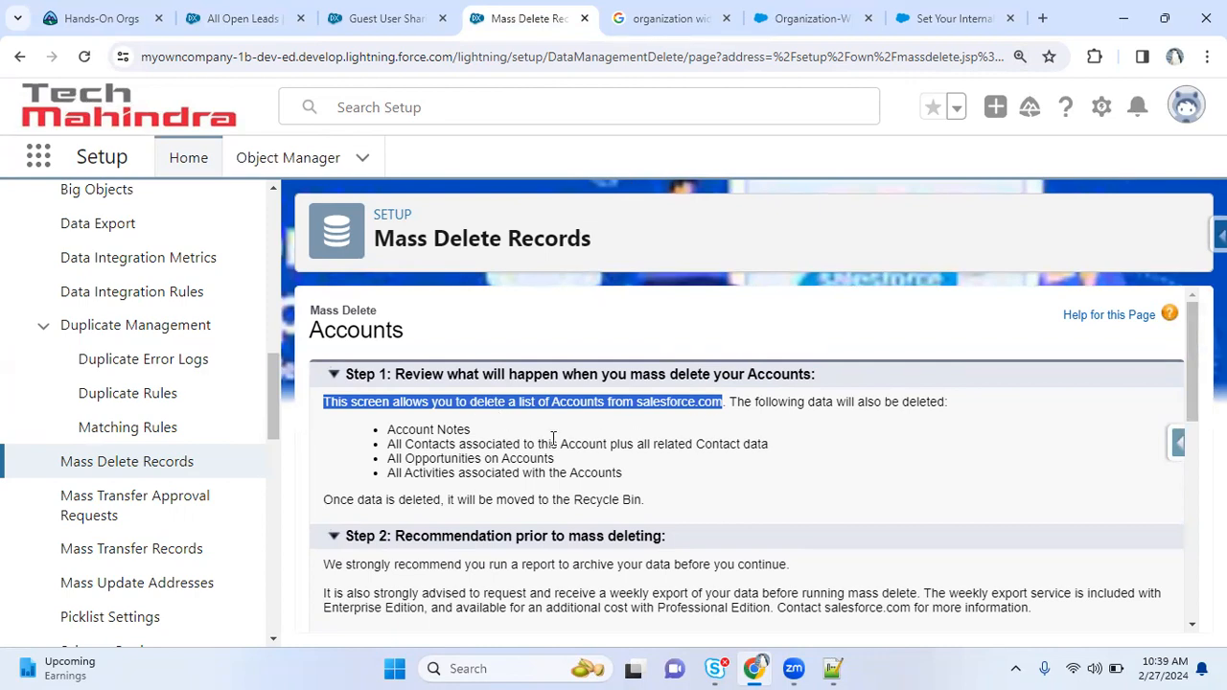
mouse_move(758, 403)
mouse_down()
mouse_move(924, 402)
mouse_move(773, 402)
mouse_up()
click(886, 453)
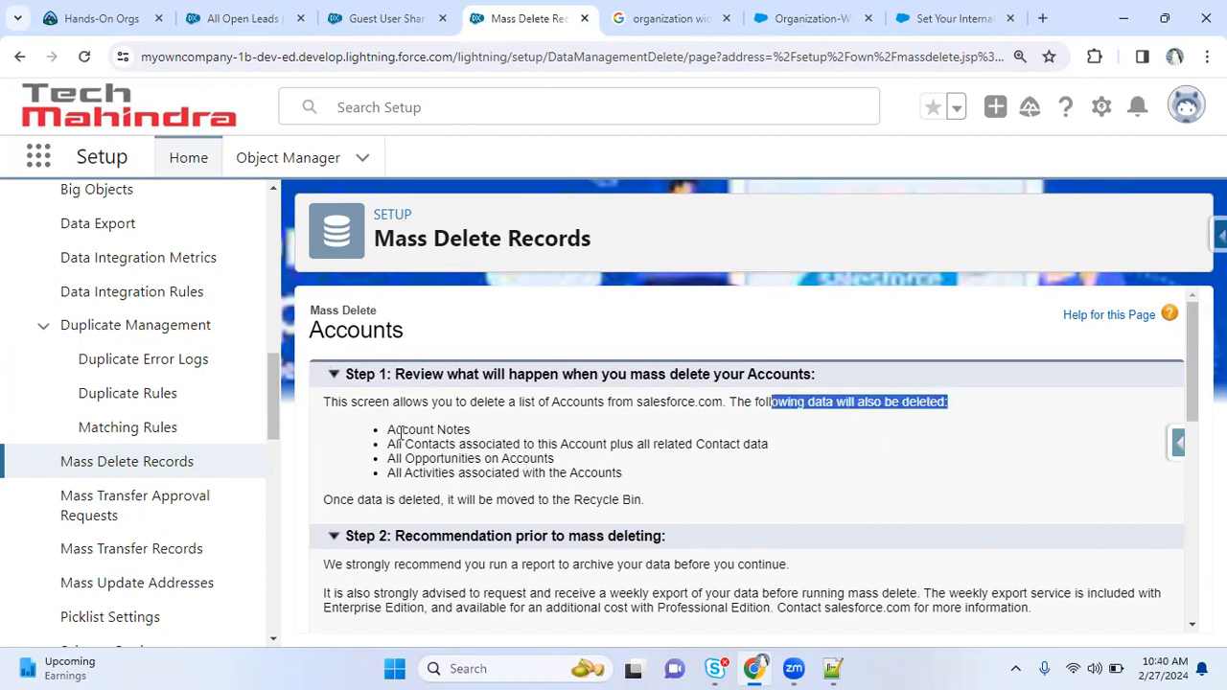
drag(394, 431, 537, 422)
- Open an account record in the Sales app and upload trailIT.jpeg from Pictures to its Notes & Attachments
click(269, 17)
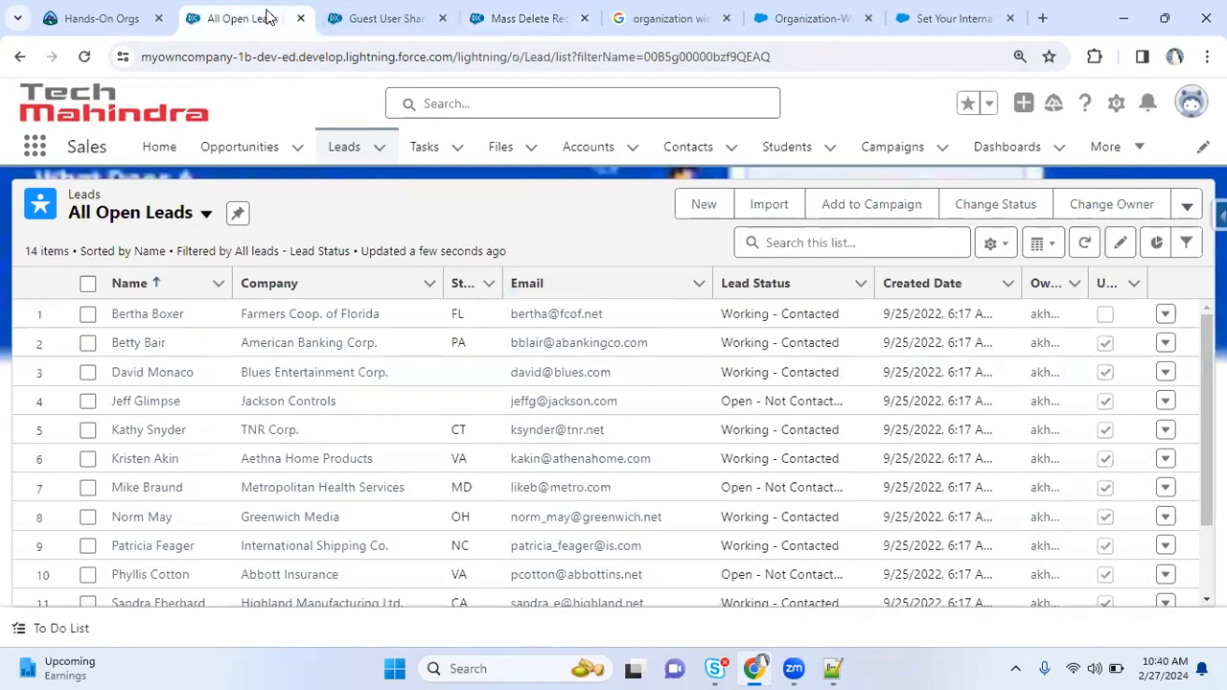
click(669, 157)
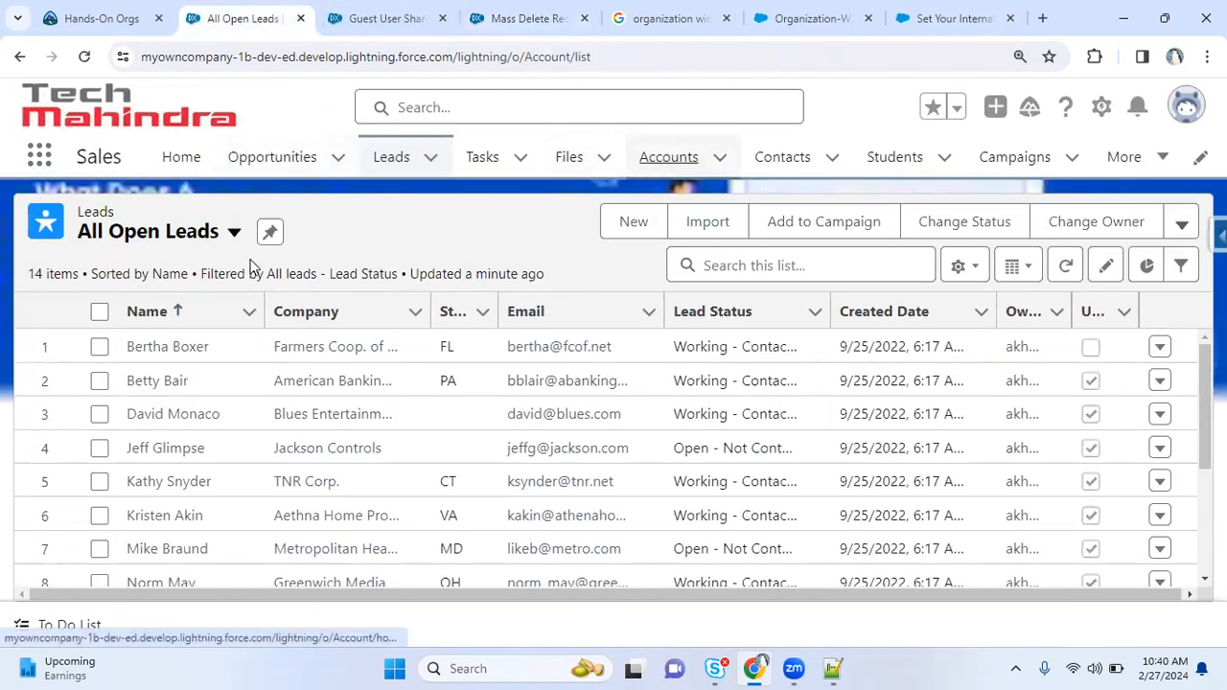
click(131, 351)
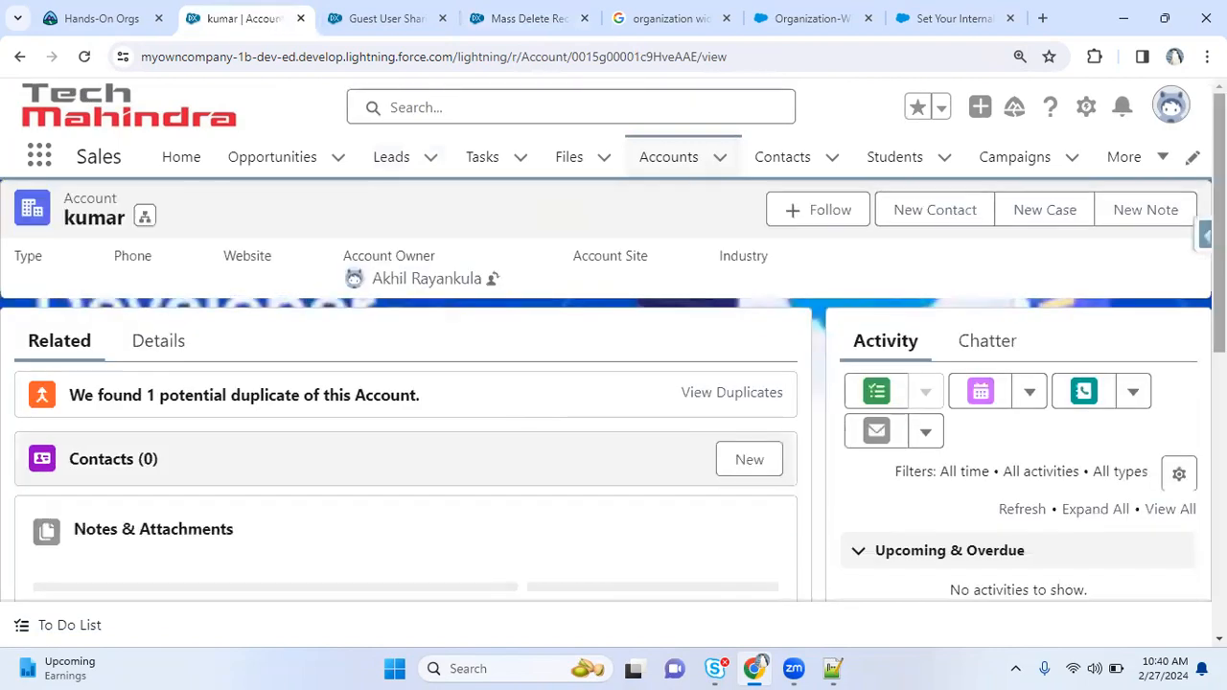
scroll(553, 543, down, 5)
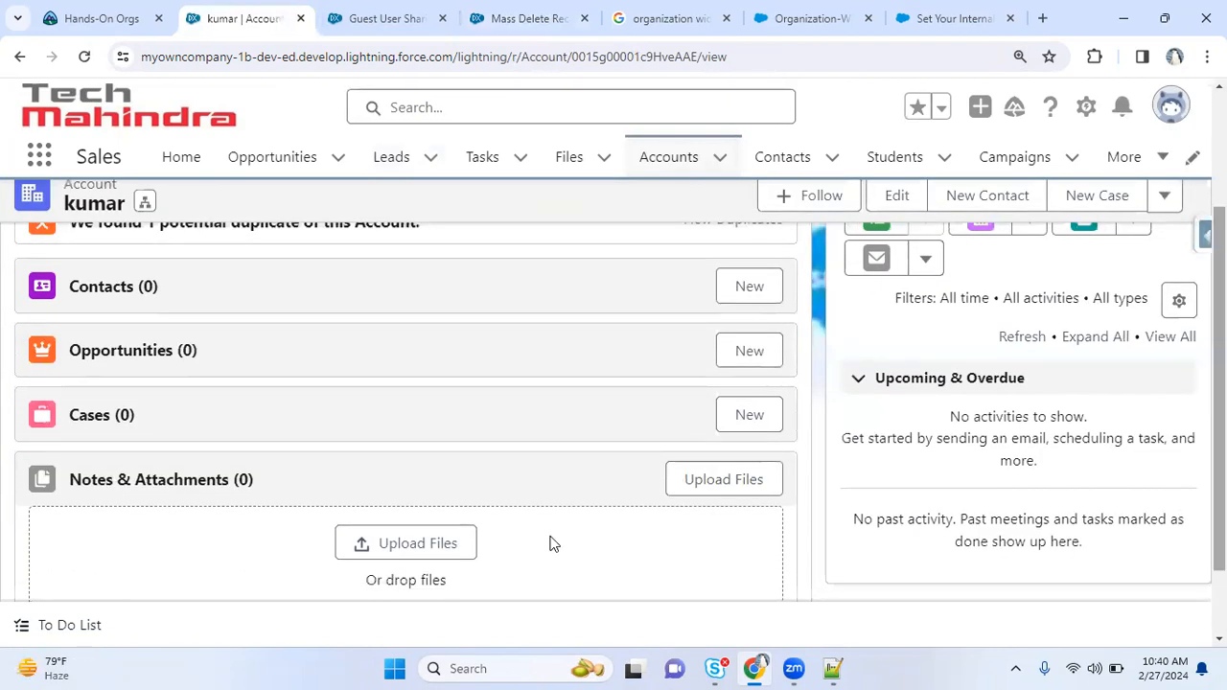
click(702, 479)
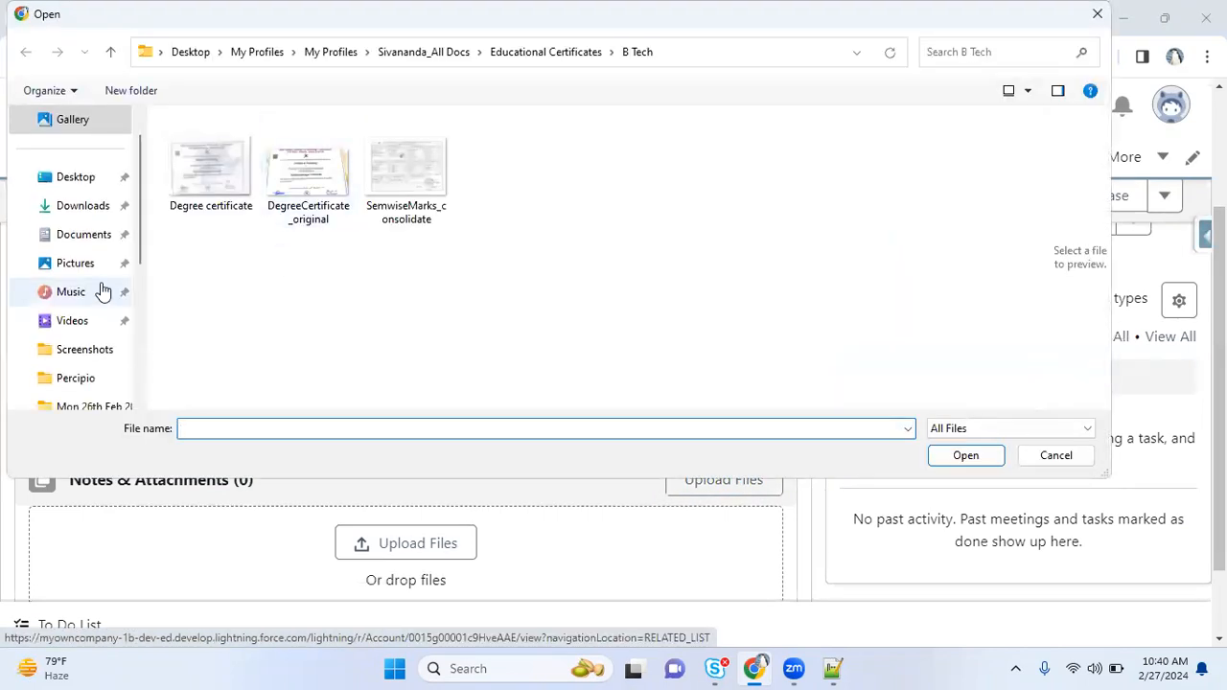
click(85, 265)
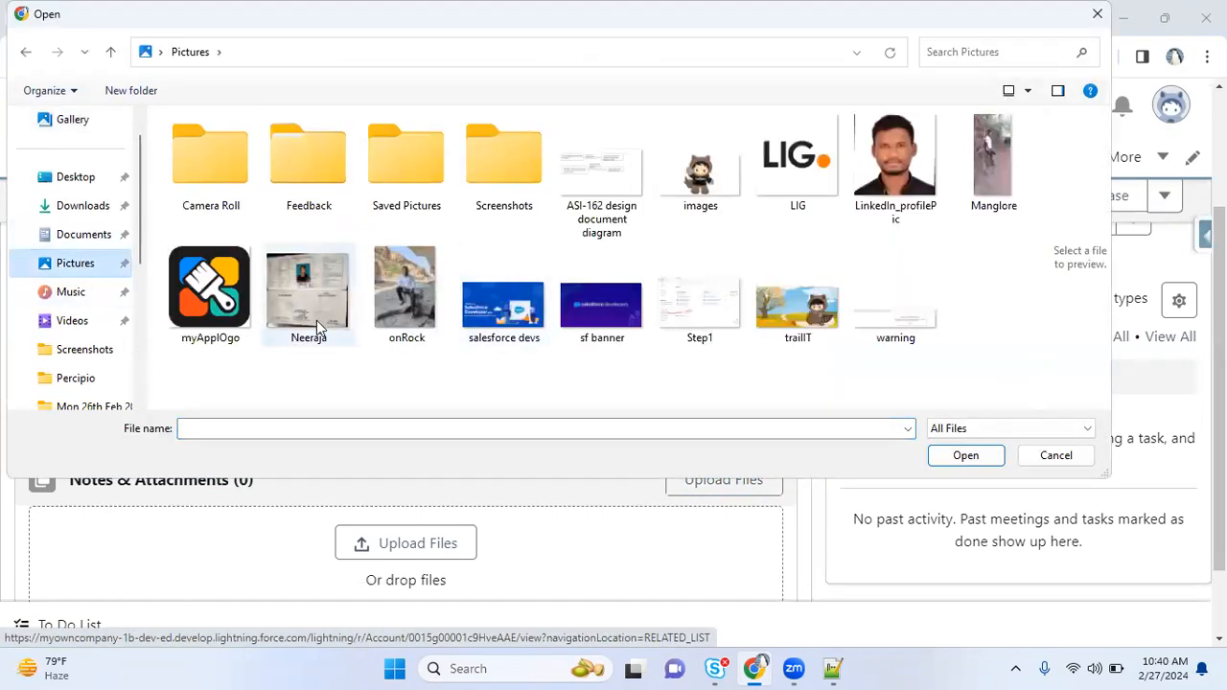
double_click(804, 306)
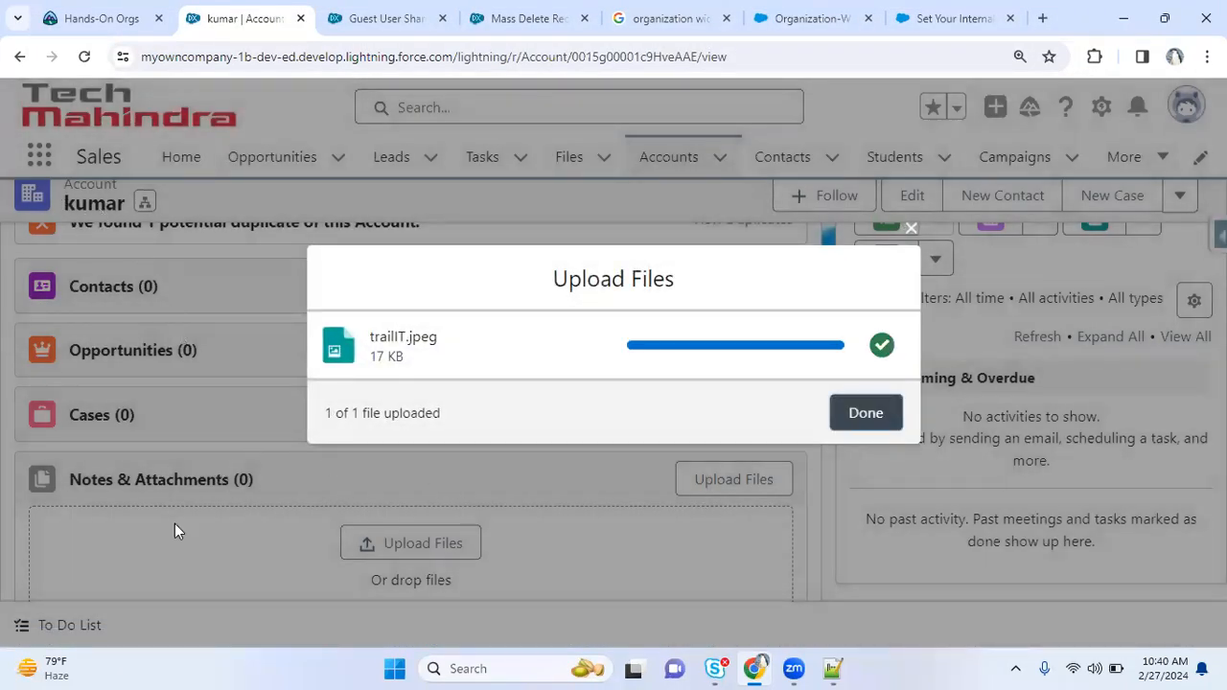
- Highlight the associated contacts item in the mass delete notice, and finish the file upload on the account
click(388, 18)
click(529, 17)
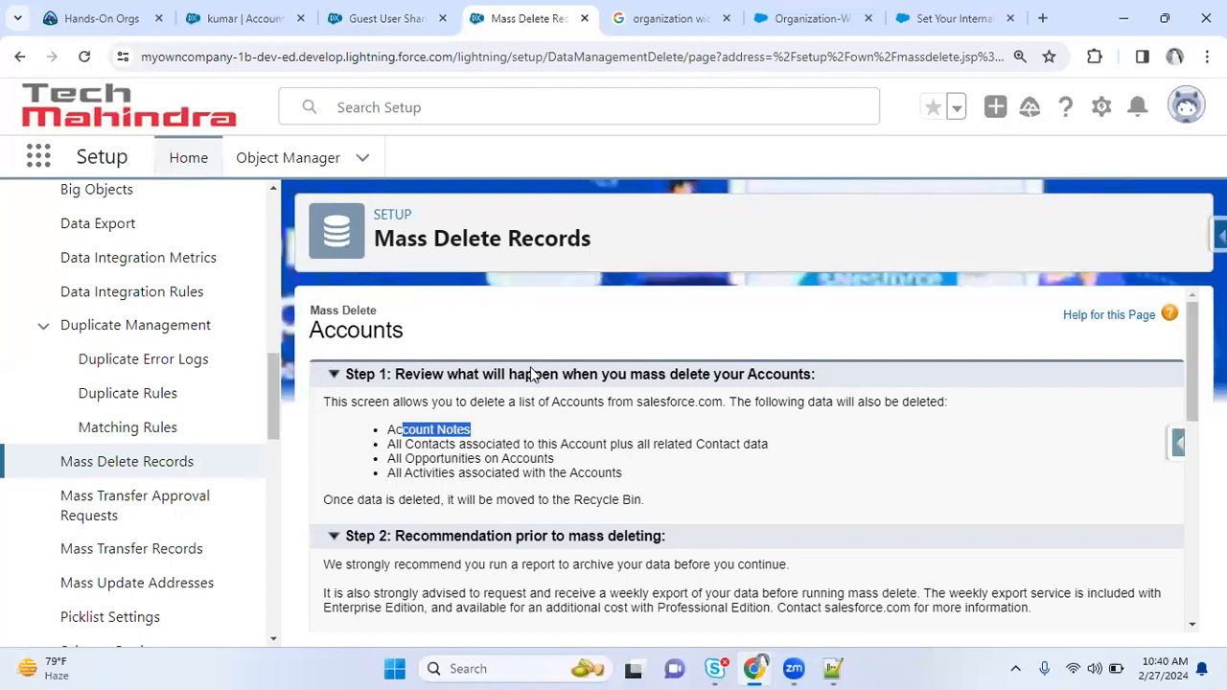
drag(392, 423, 775, 447)
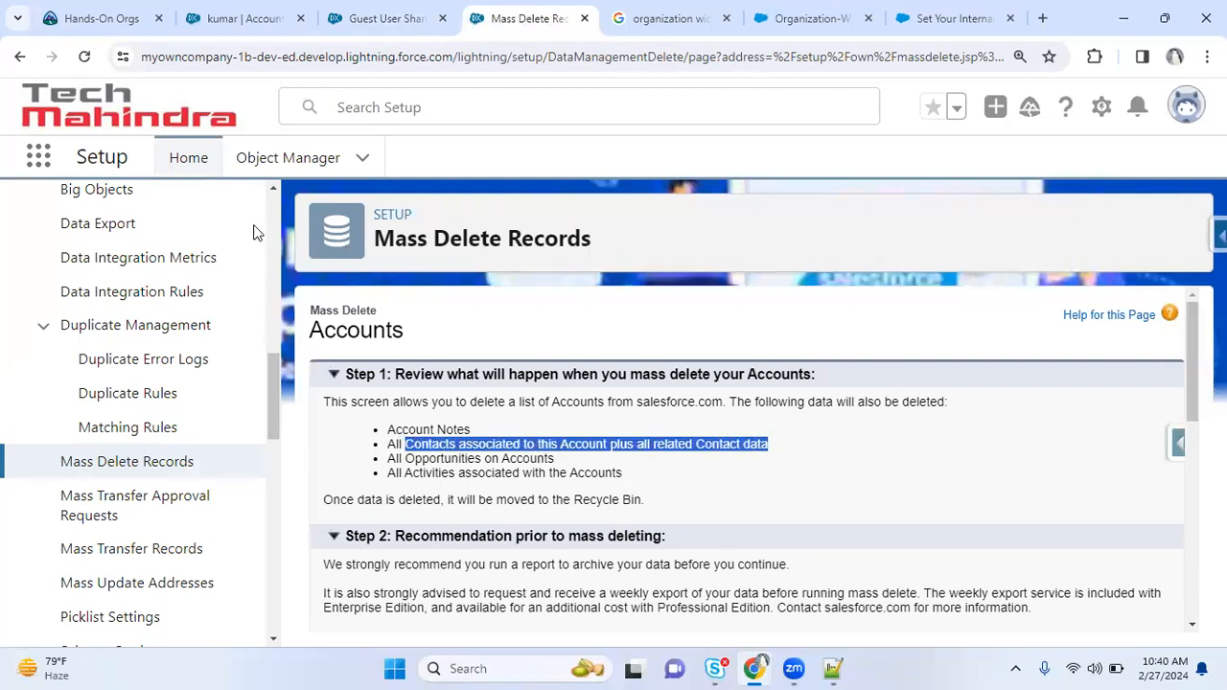
click(258, 15)
click(889, 416)
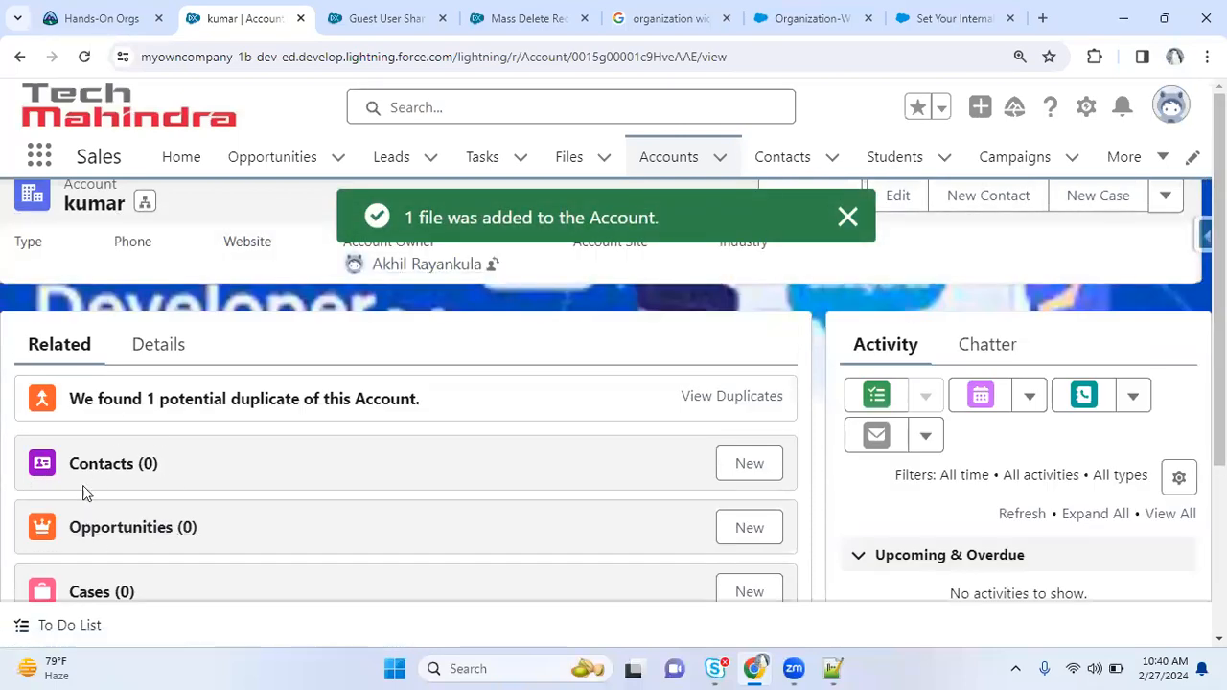
- Highlight the opportunities item in the mass delete notice and compare it with the account's Opportunities related list
click(383, 17)
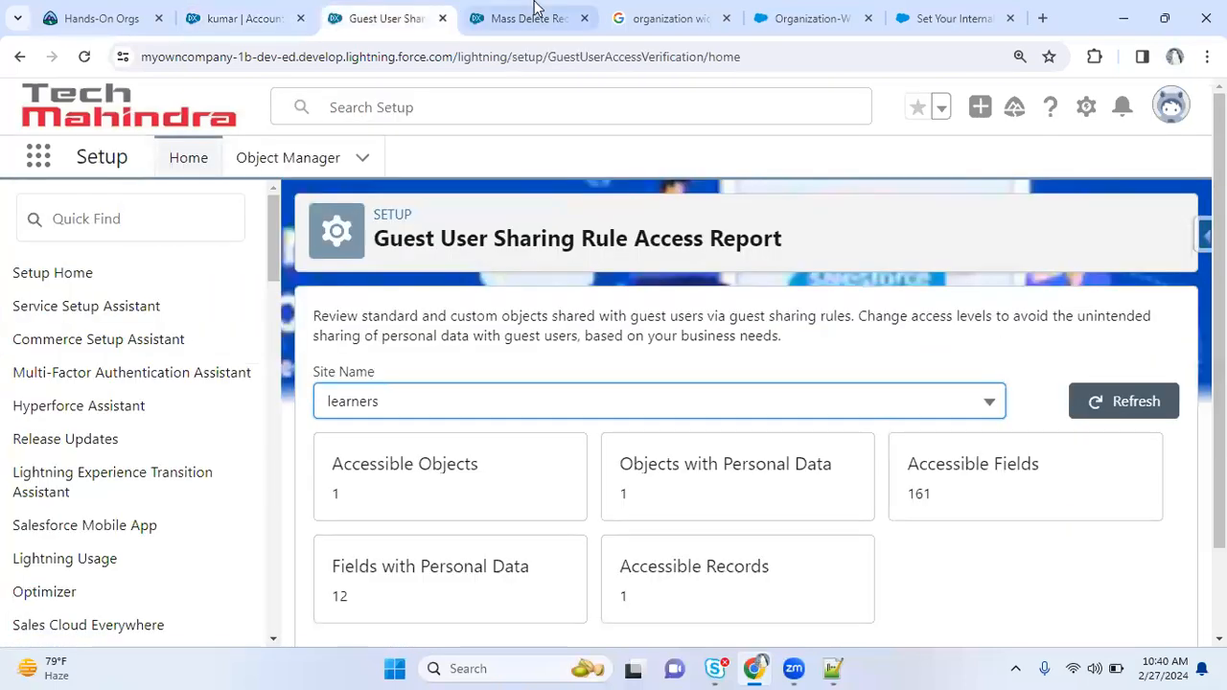
click(533, 11)
drag(419, 458, 561, 460)
click(273, 9)
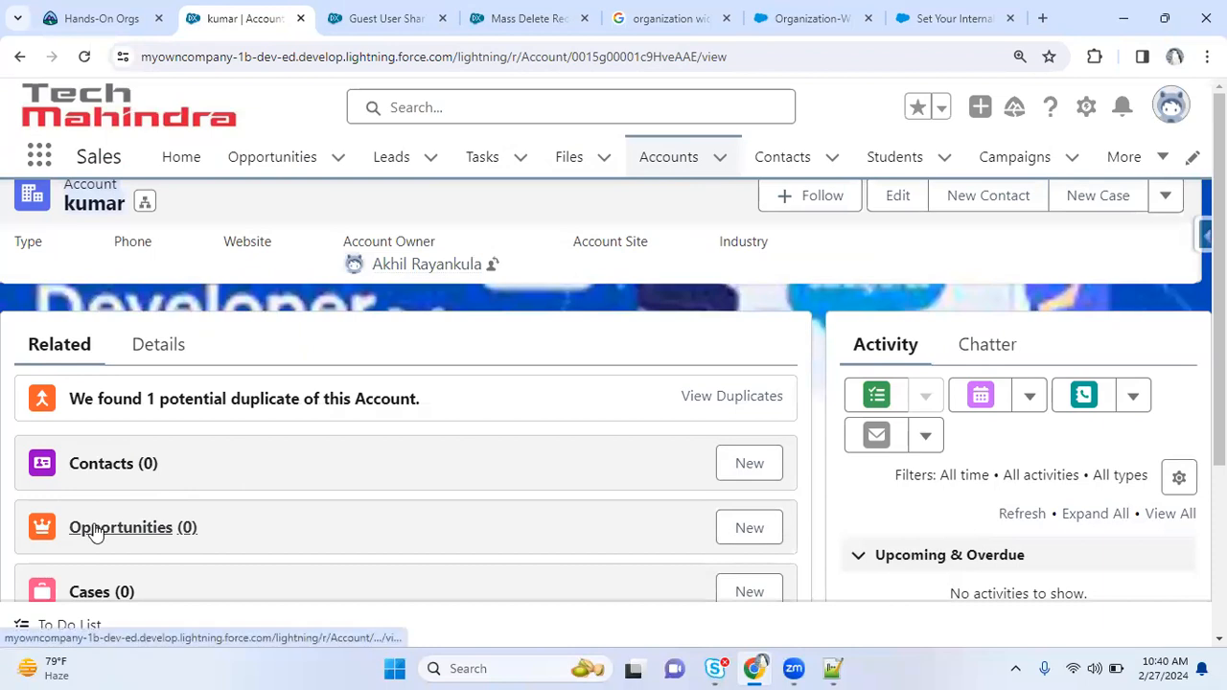
- Compare the activities item in the mass delete notice with the account's Activity section, briefly opening a new task form without saving
click(508, 15)
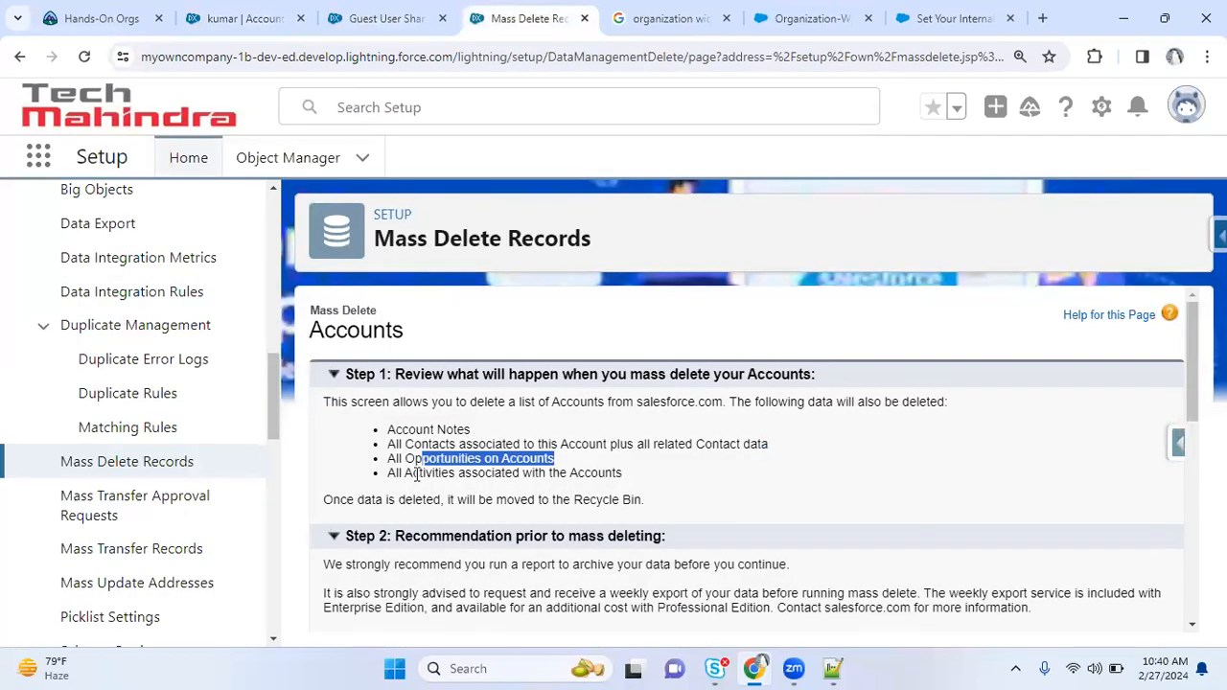
click(248, 18)
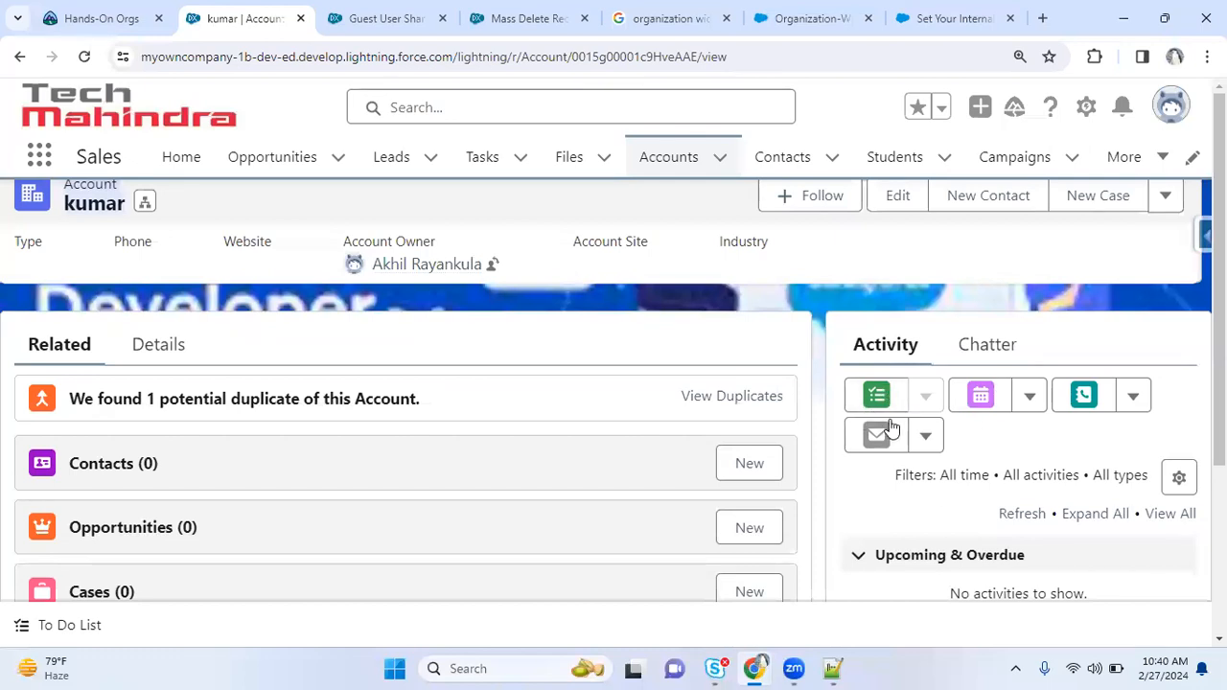
click(877, 395)
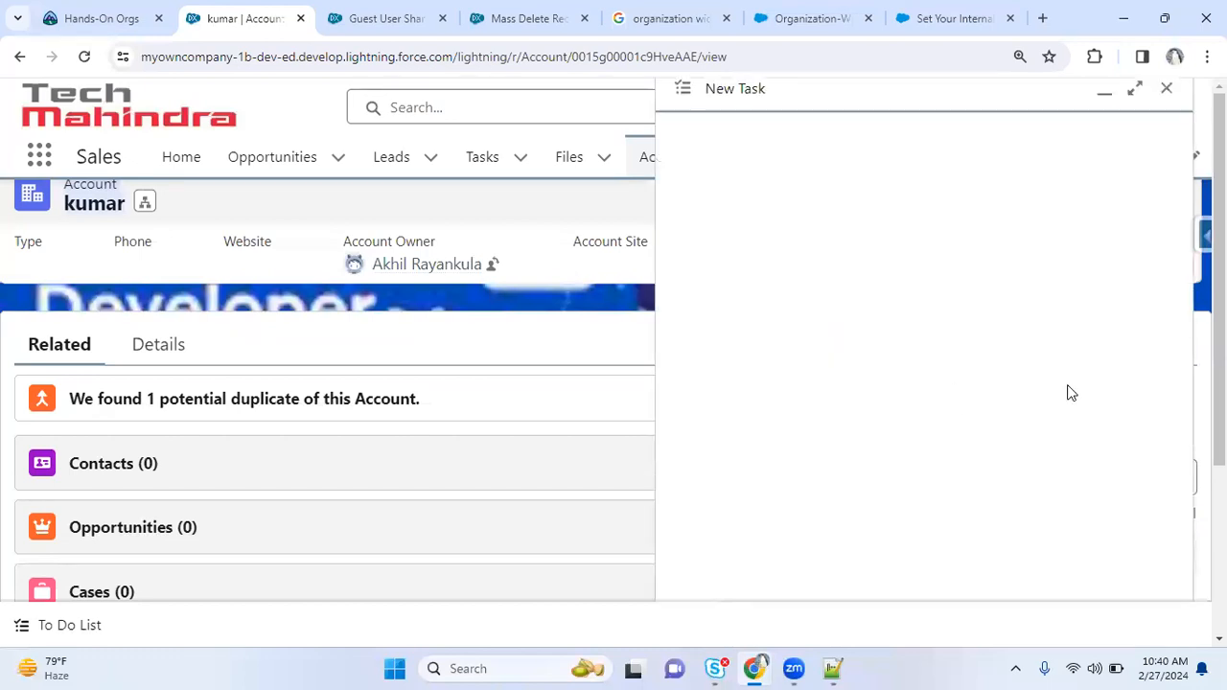
click(1167, 88)
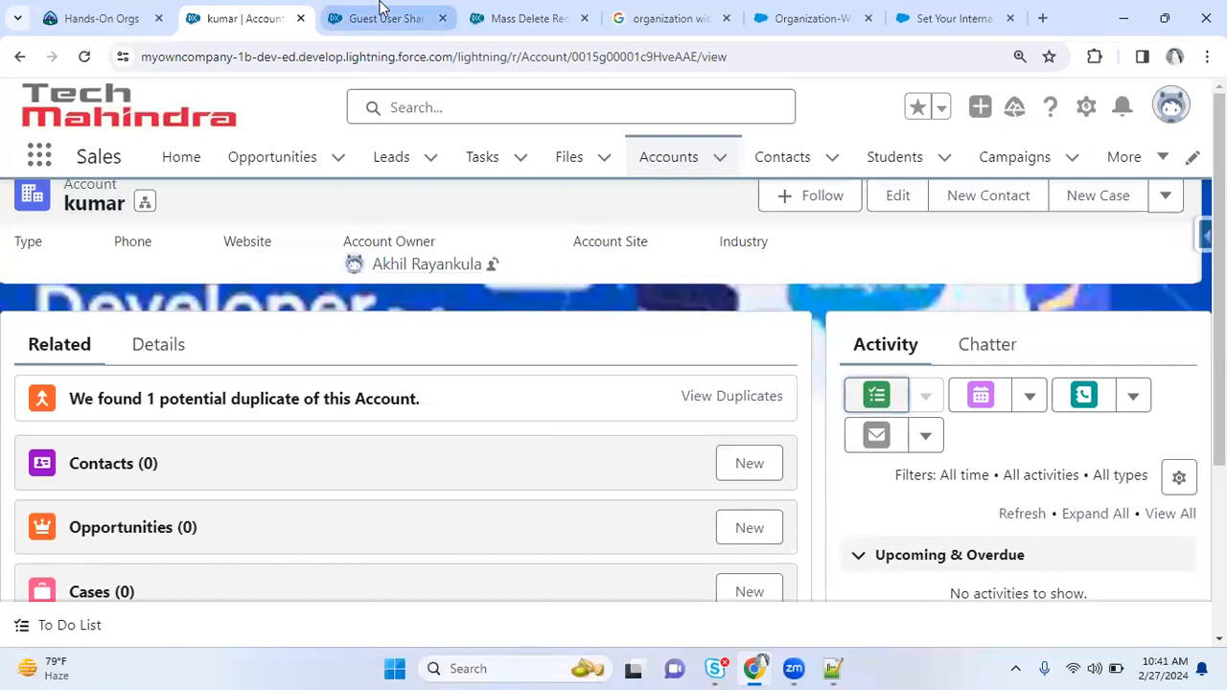
click(388, 19)
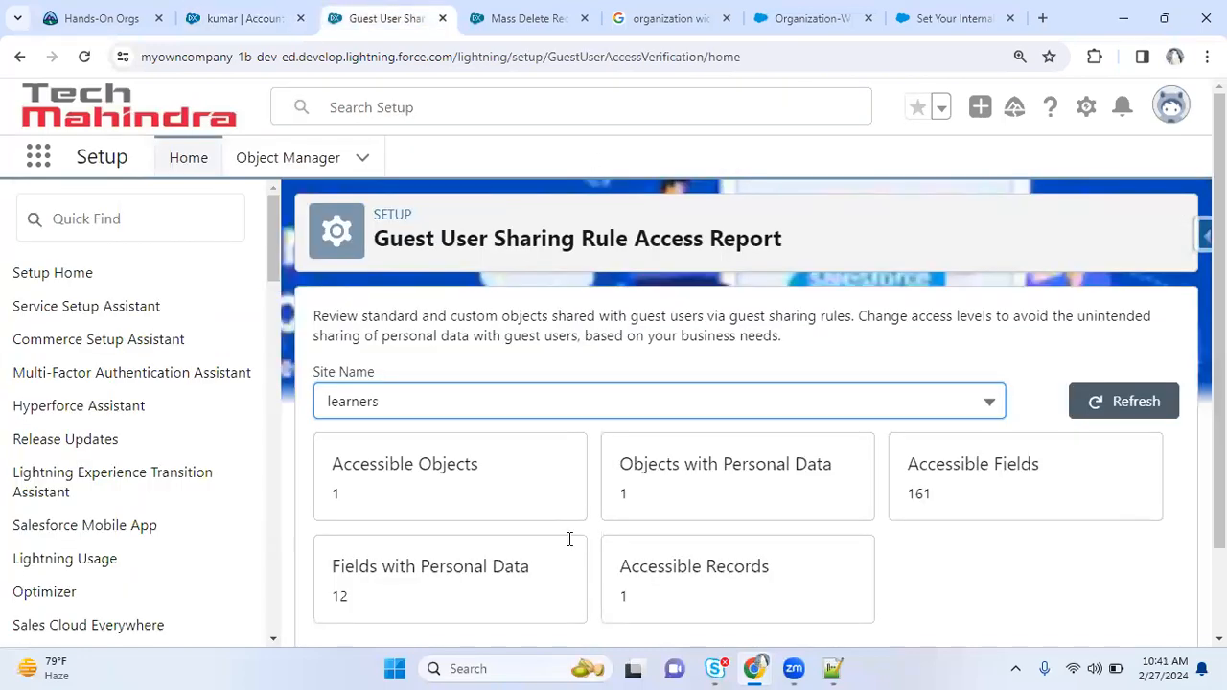
key(ctrl+Tab)
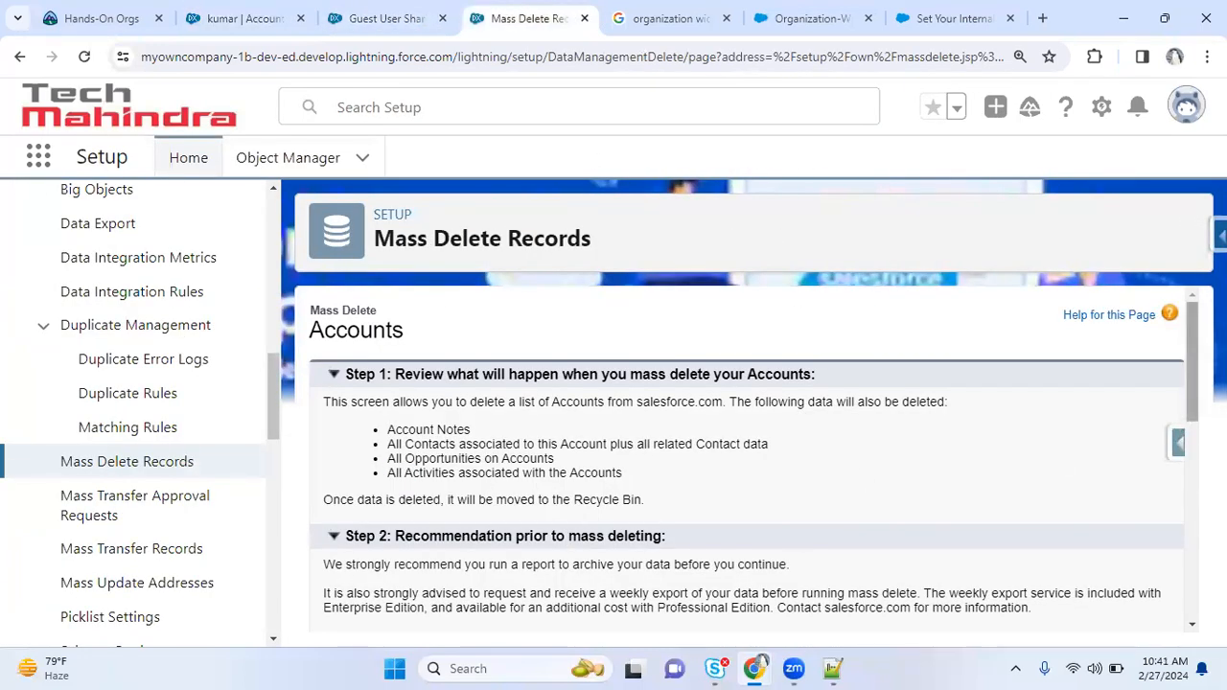
- Highlight the Step 2 recommendation to run a report archiving the data before mass deleting
scroll(755, 464, down, 2)
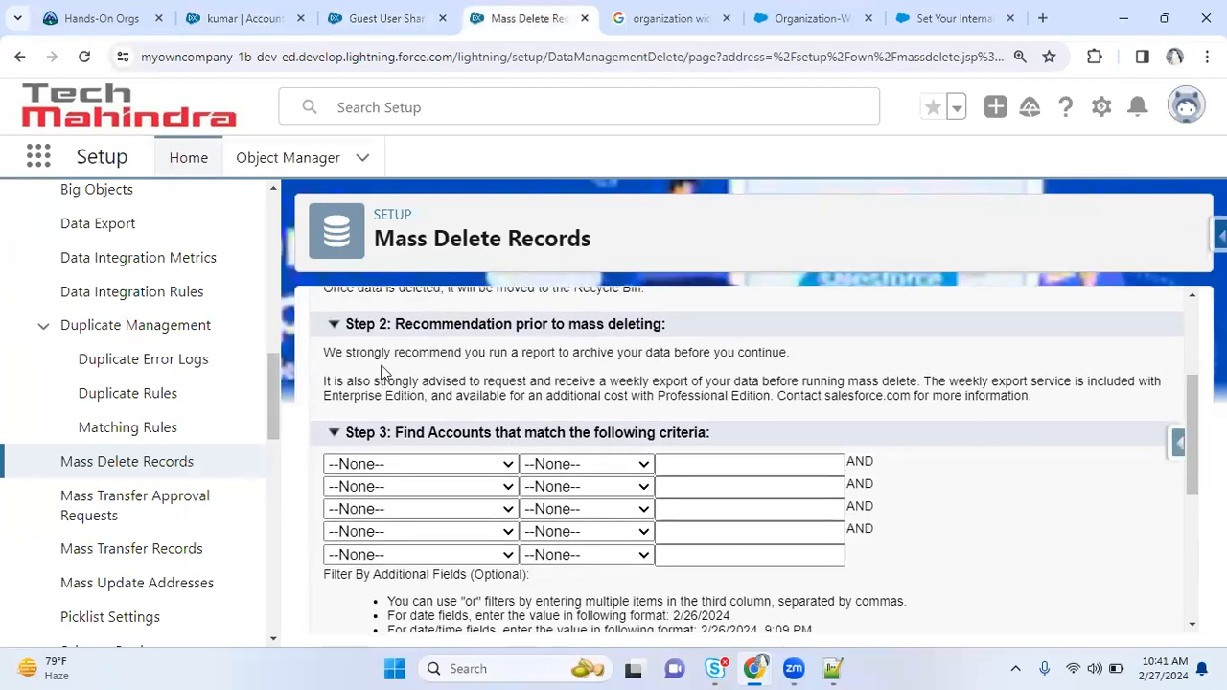
mouse_move(340, 353)
mouse_down()
mouse_move(555, 354)
mouse_move(324, 354)
mouse_up()
drag(685, 347, 760, 350)
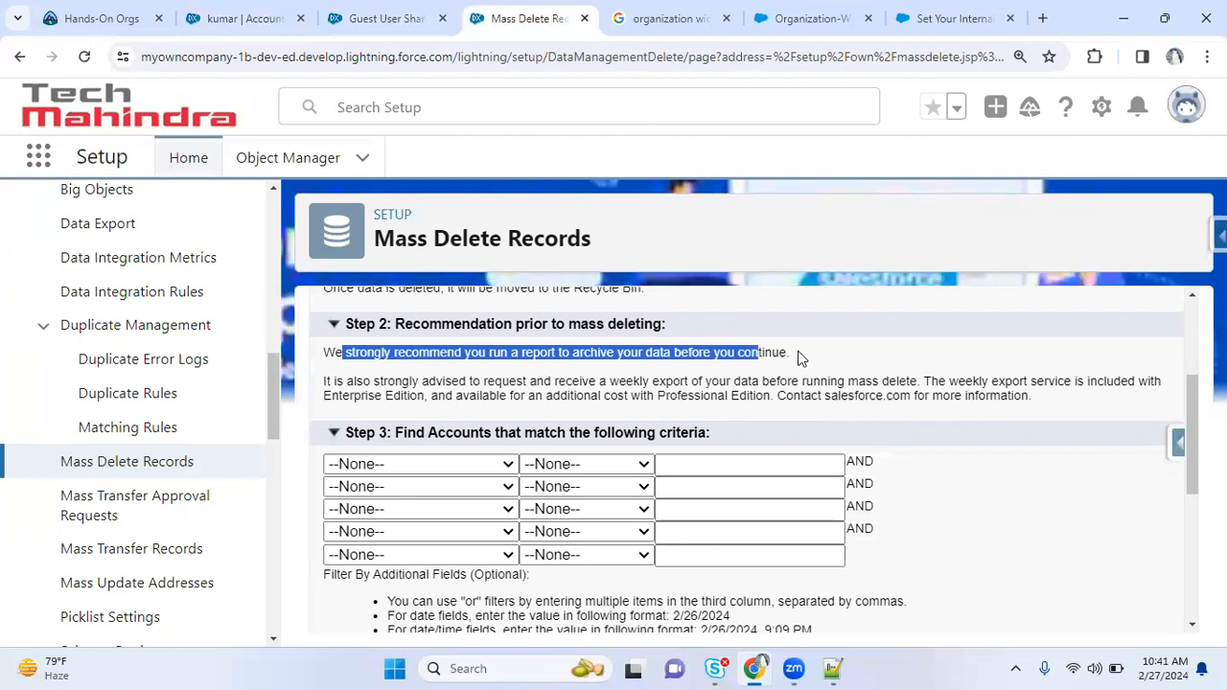
click(802, 357)
drag(375, 355, 795, 363)
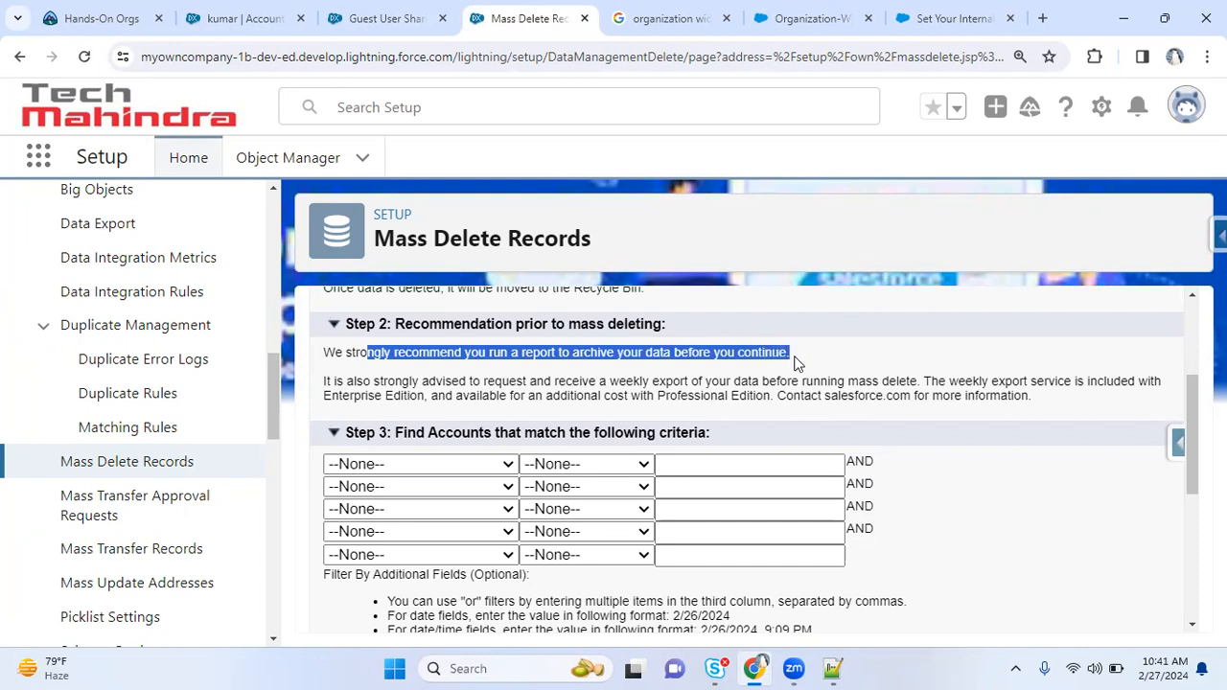
click(534, 380)
drag(334, 354, 529, 367)
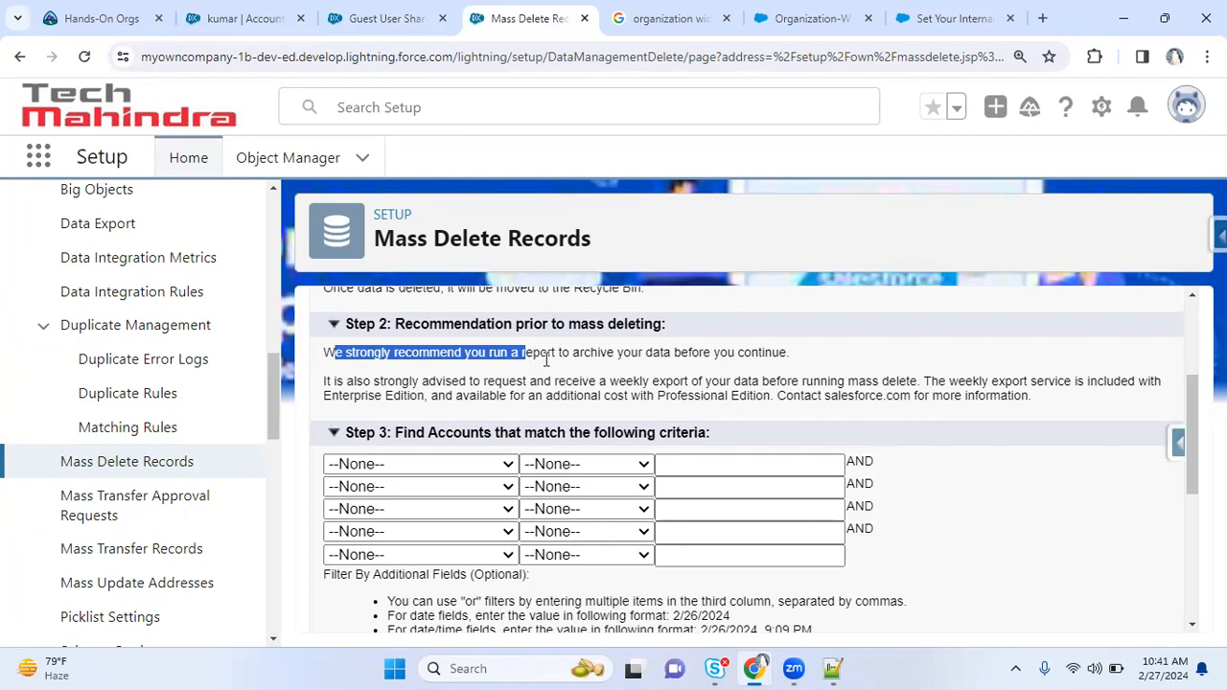
click(497, 377)
- Highlight the Step 2 advice to request and receive a weekly data export before running mass delete
drag(393, 380, 918, 383)
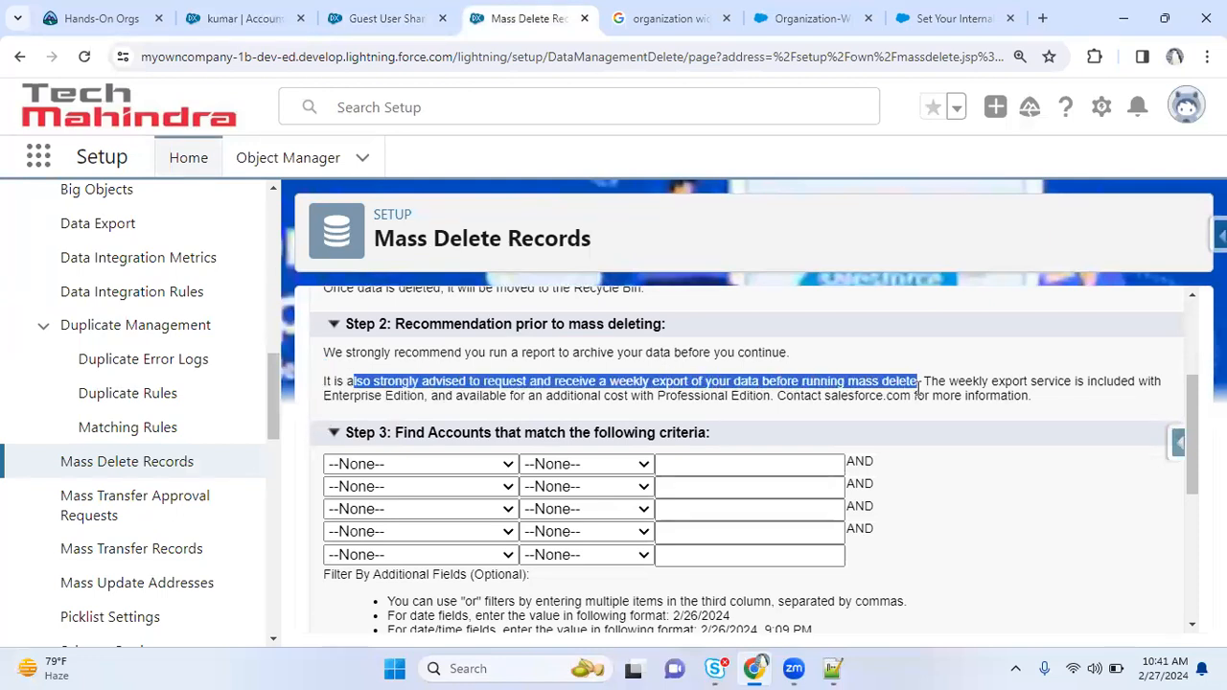
click(1032, 408)
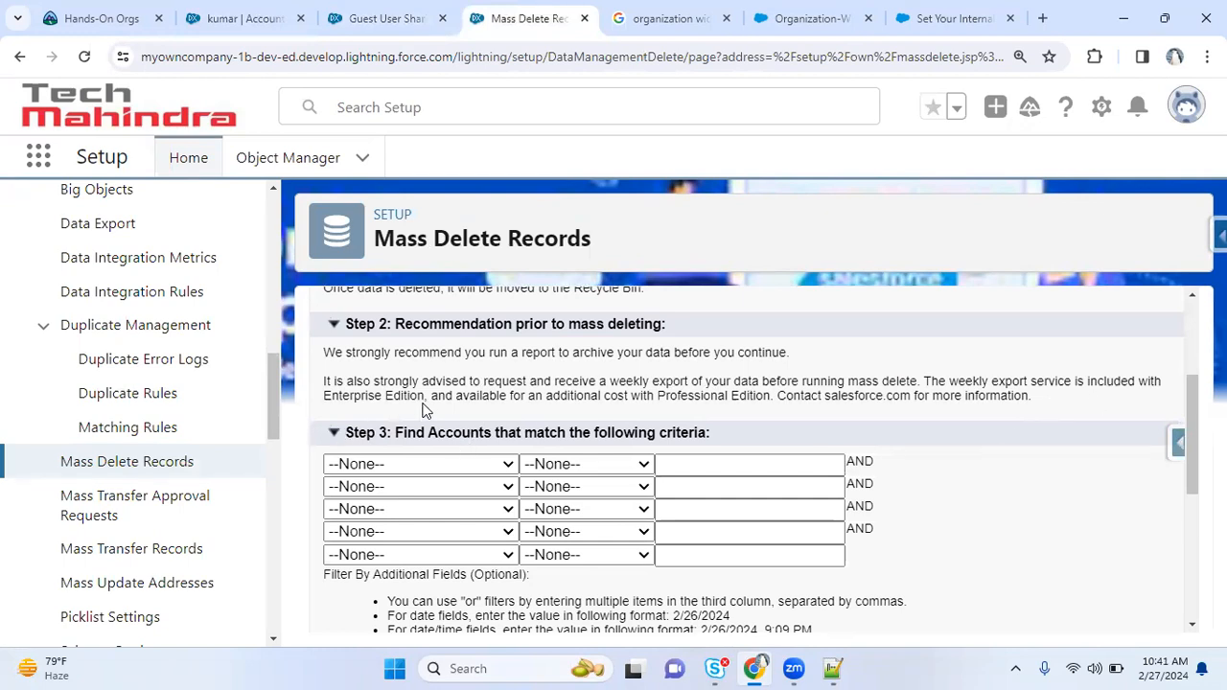
shift+click(991, 380)
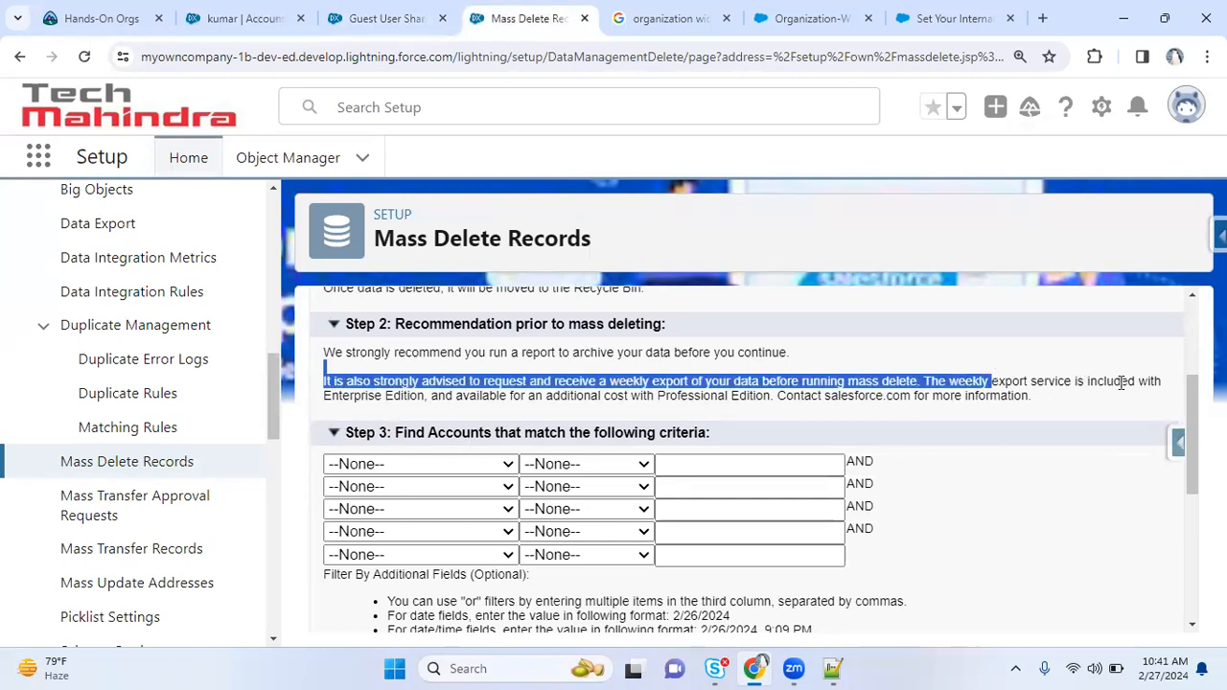
click(343, 394)
drag(476, 387, 514, 394)
click(624, 406)
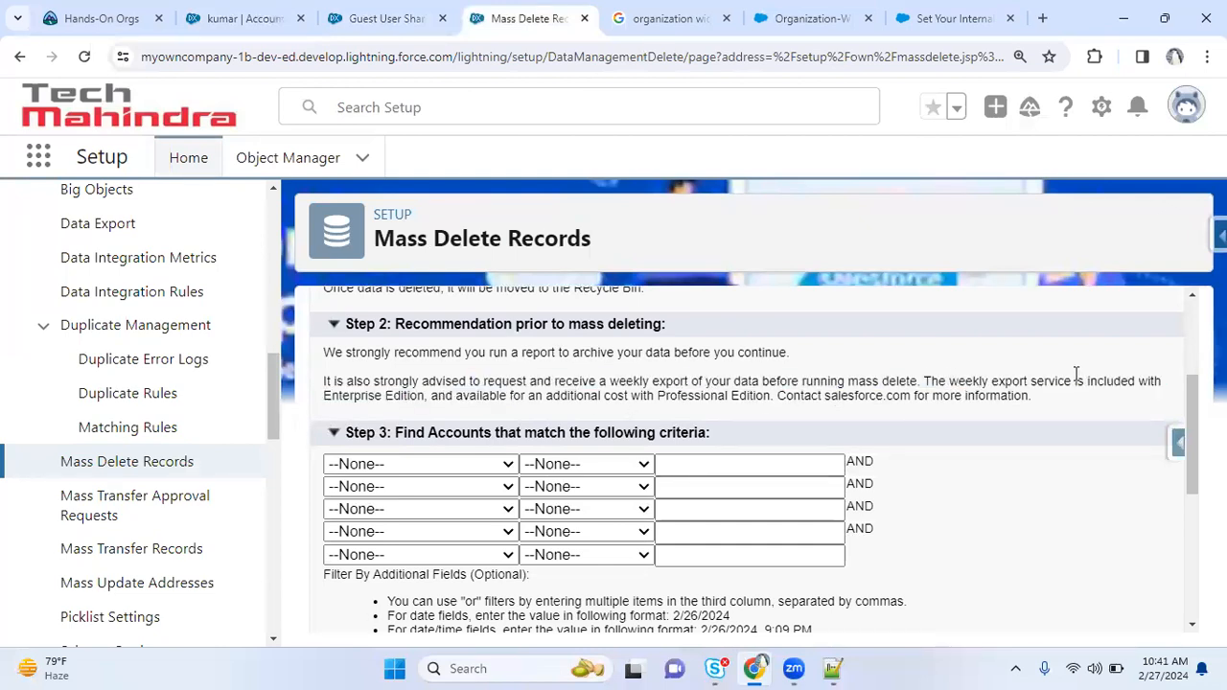
- Highlight the Enterprise Edition, Professional Edition and additional cost wording about the weekly export service
drag(338, 402, 406, 397)
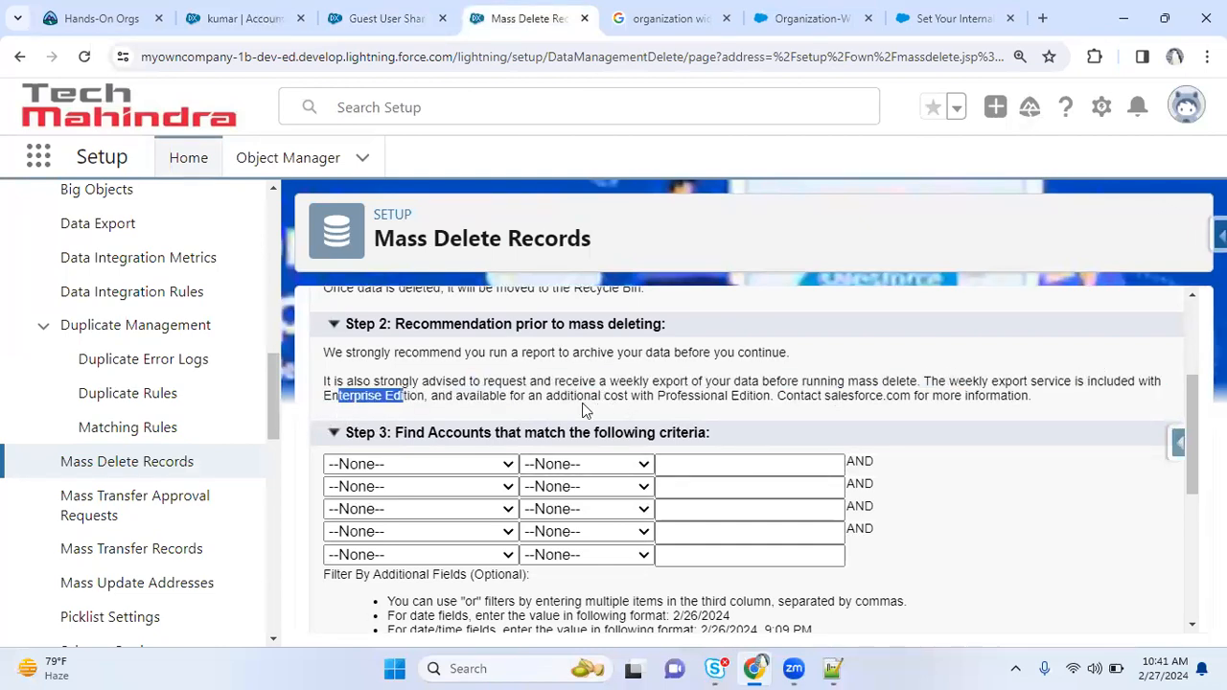
drag(631, 396, 676, 400)
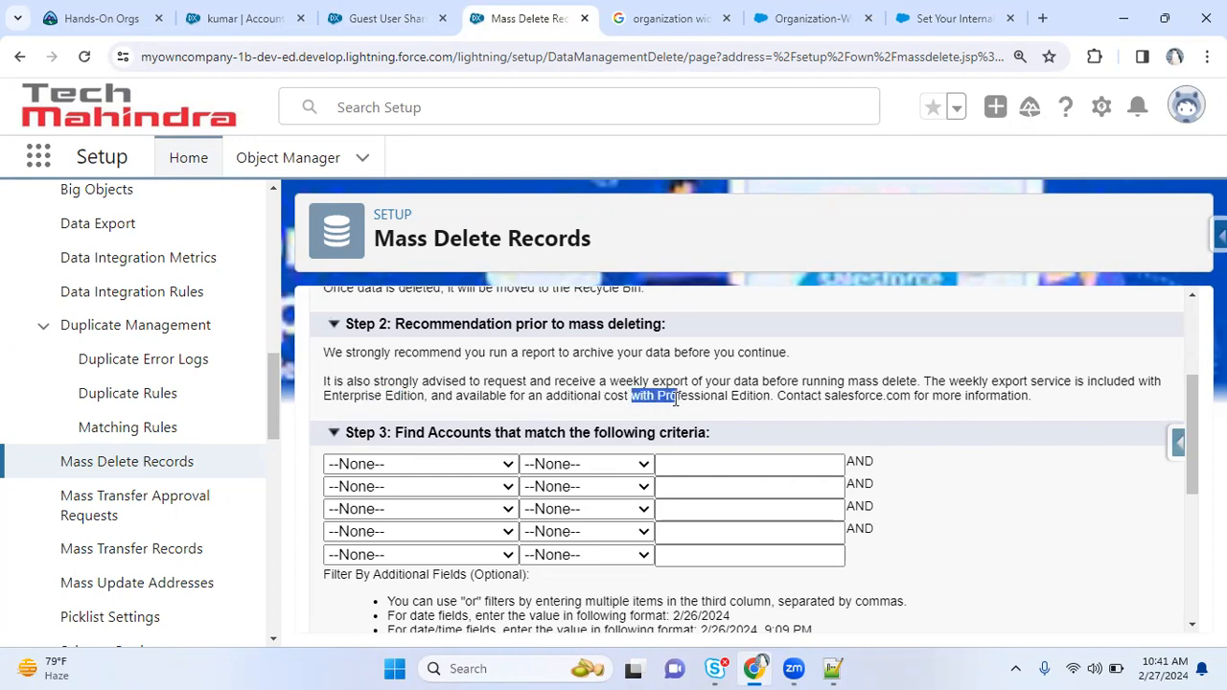
drag(777, 402, 618, 412)
drag(528, 397, 605, 397)
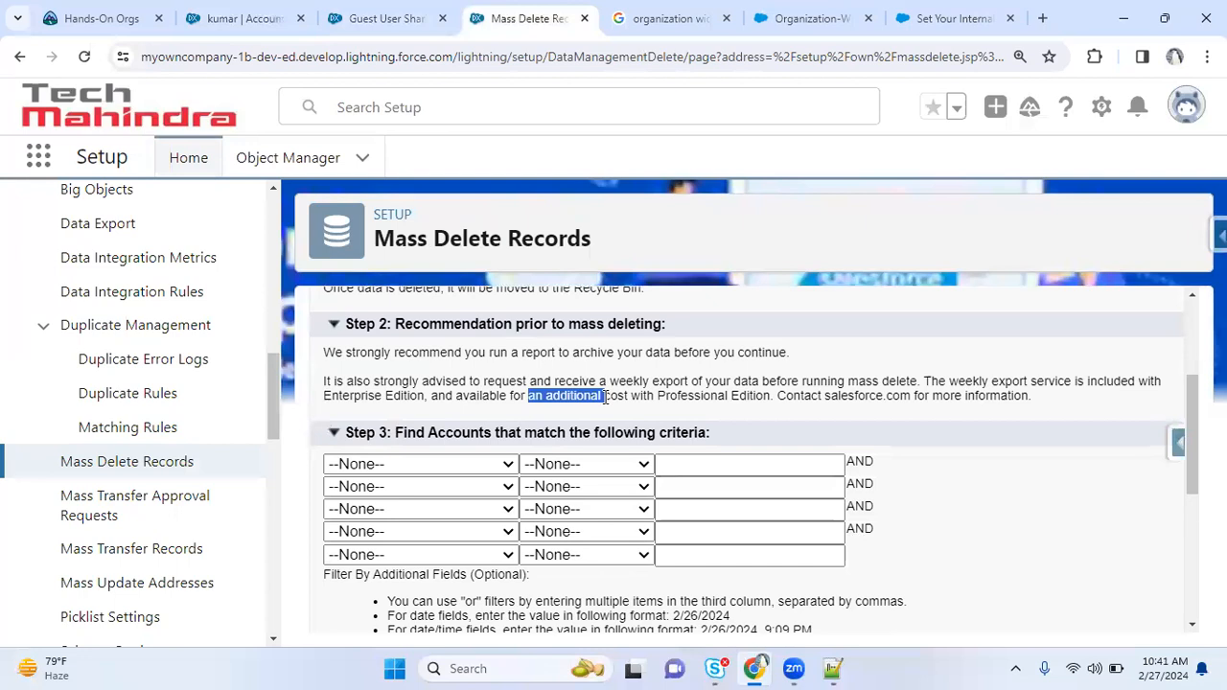
- Show the fields available for the first account search criterion in Step 3 of the mass delete page
drag(824, 411, 1193, 473)
click(931, 466)
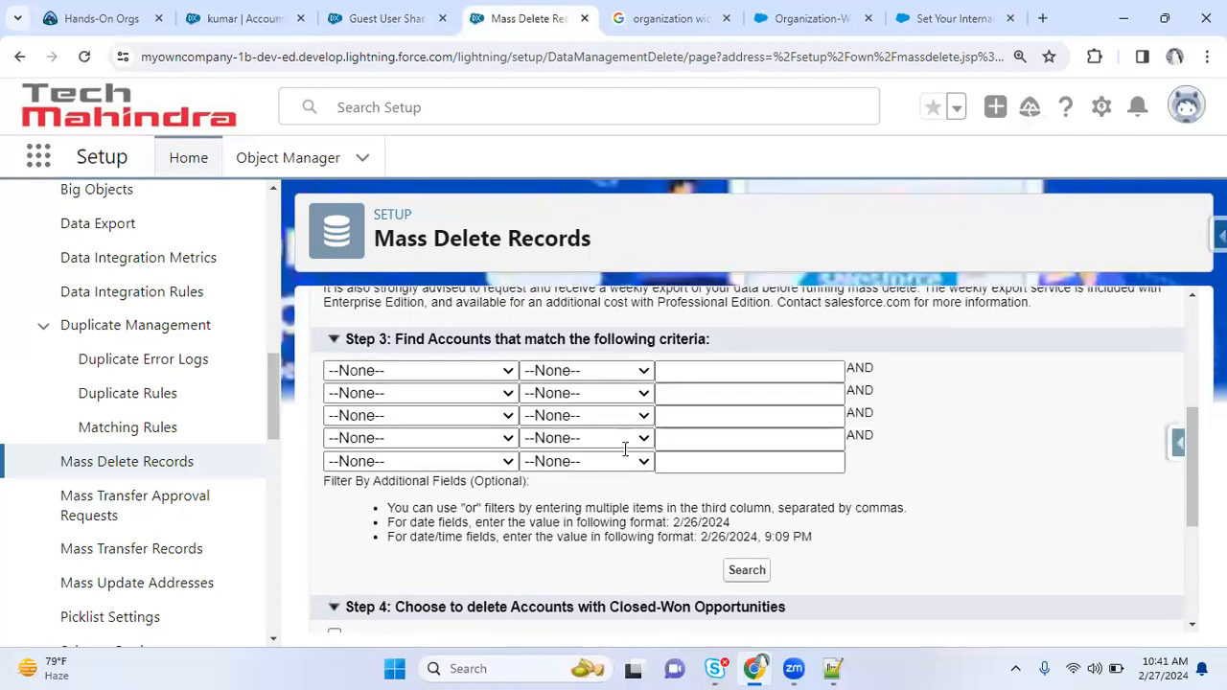
click(393, 379)
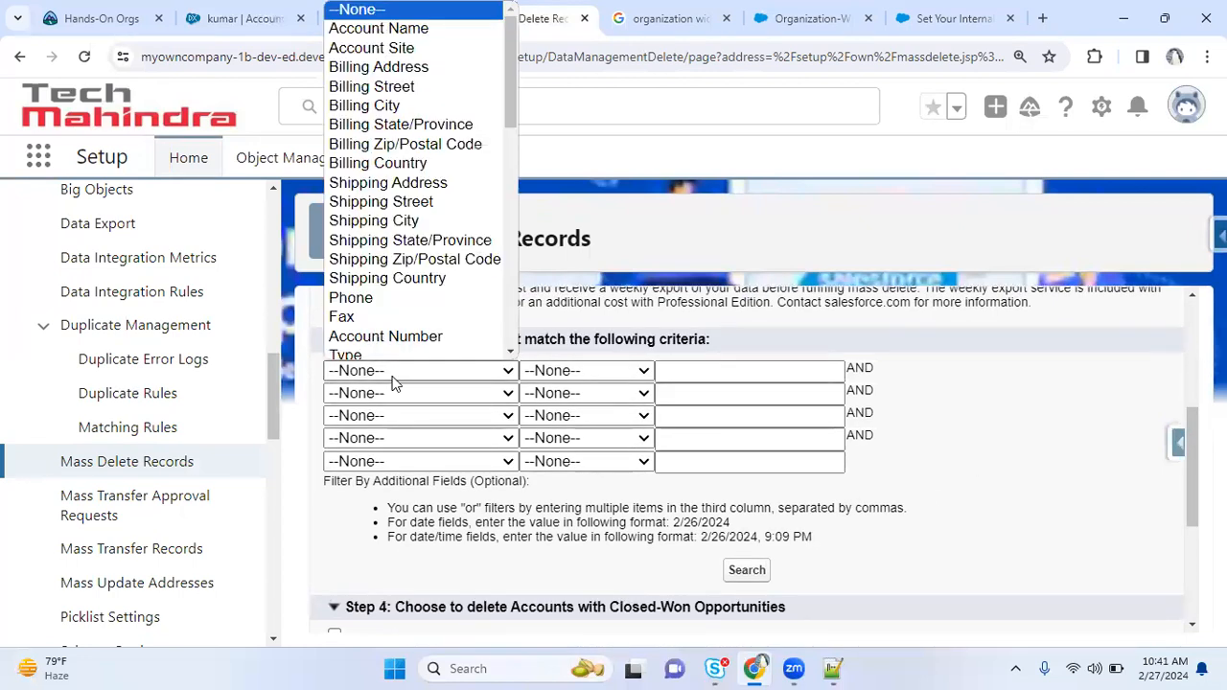
- Set the account's Type to Prospect in its details in the Sales app and save the record
click(240, 18)
click(154, 343)
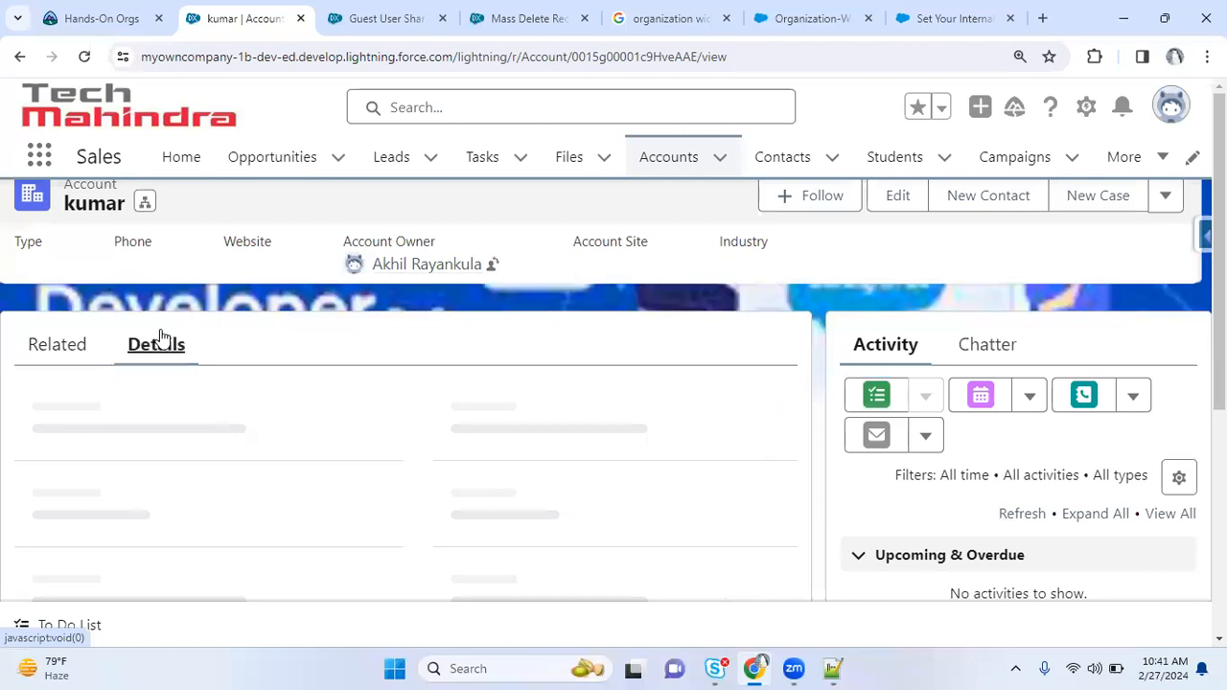
scroll(154, 343, down, 1)
scroll(271, 472, down, 1)
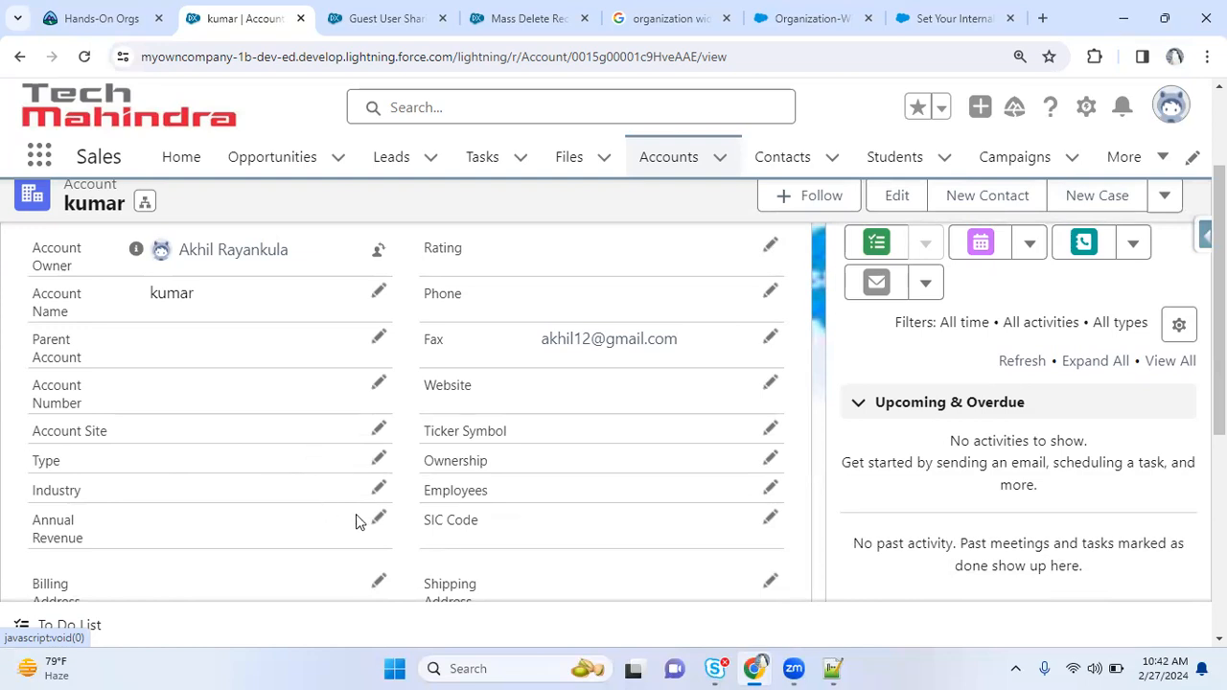
click(377, 466)
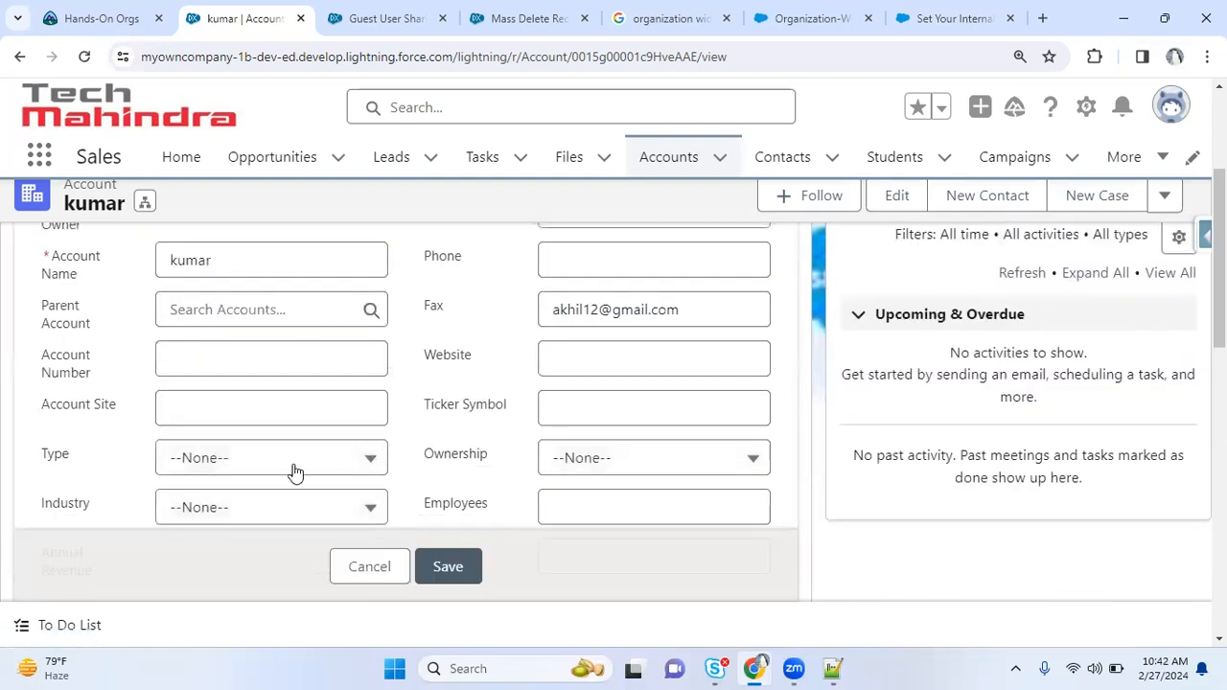
click(293, 471)
click(240, 185)
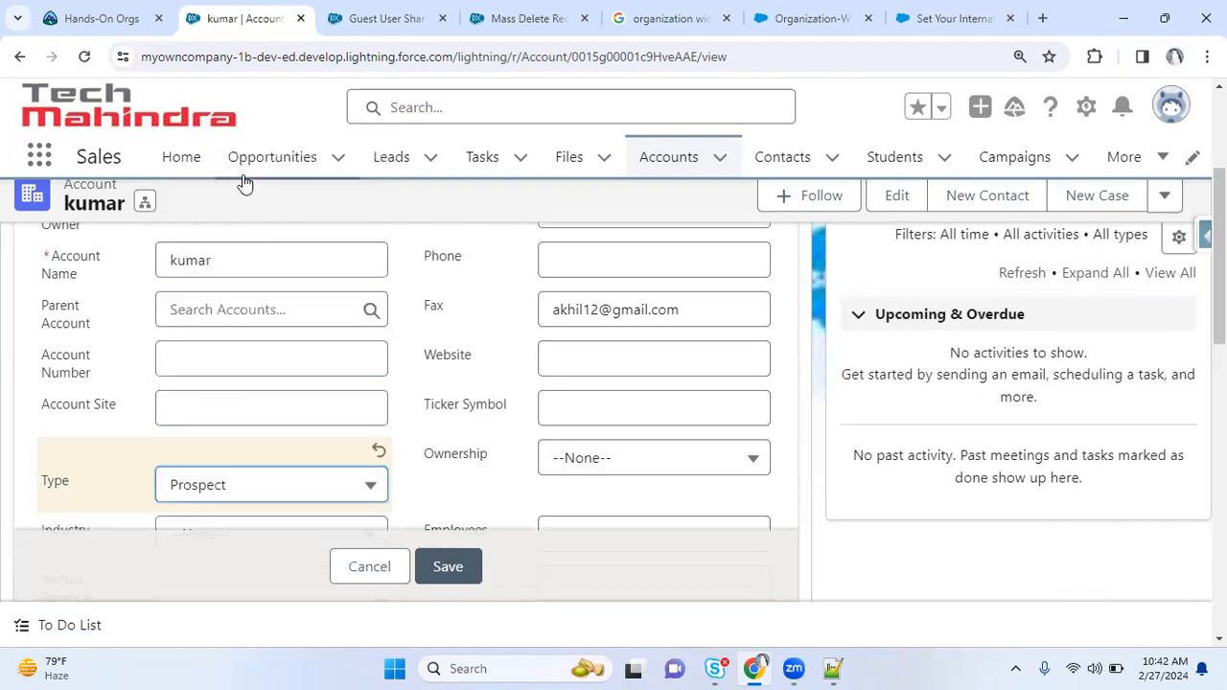
click(444, 565)
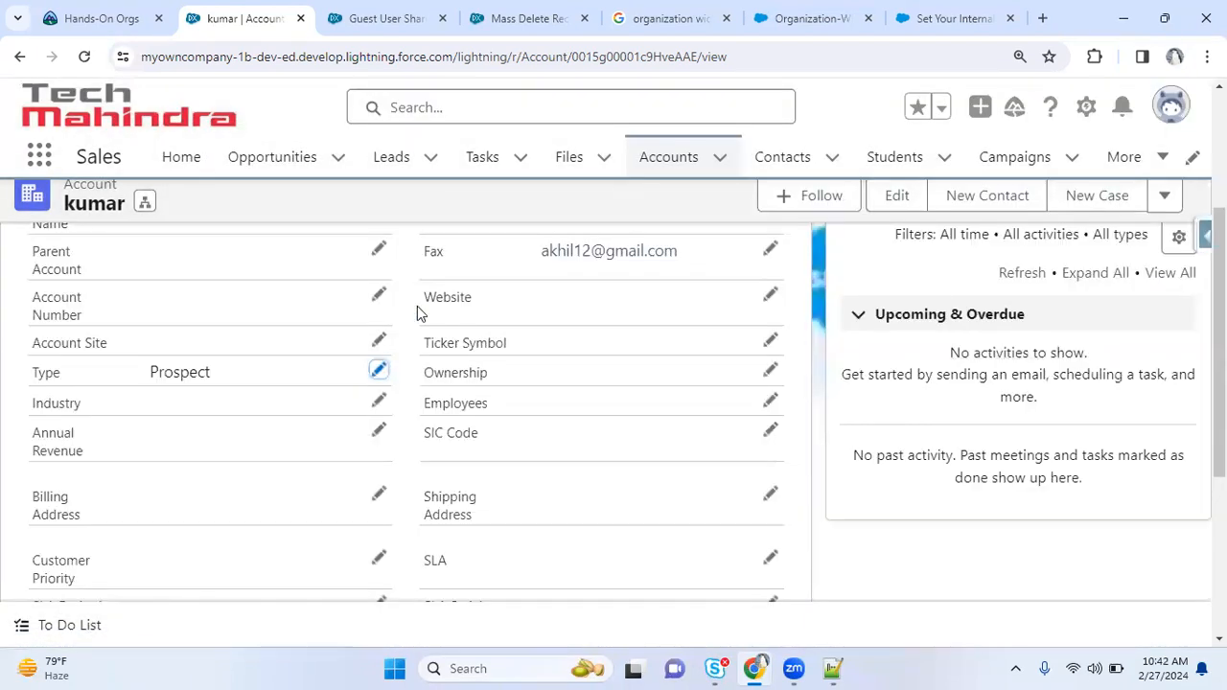
- Create an Accounts list view named Prospect Type Accs with the API name Prospect_Type_Accs, and save it
click(669, 160)
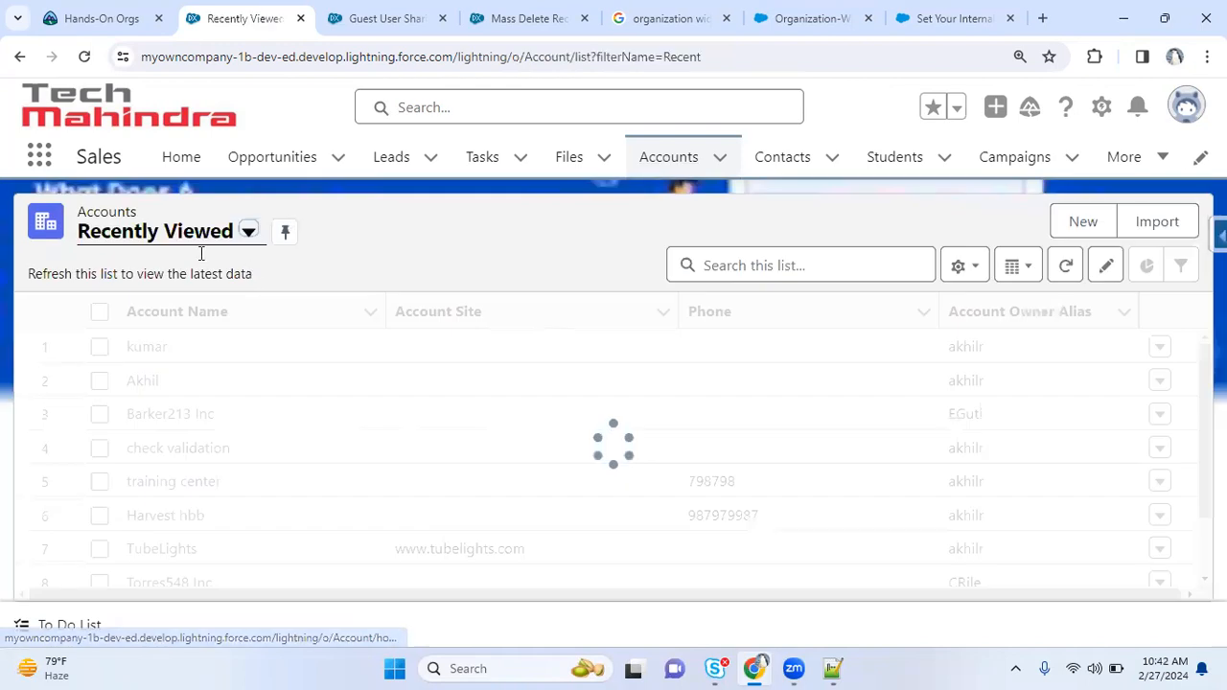
click(968, 269)
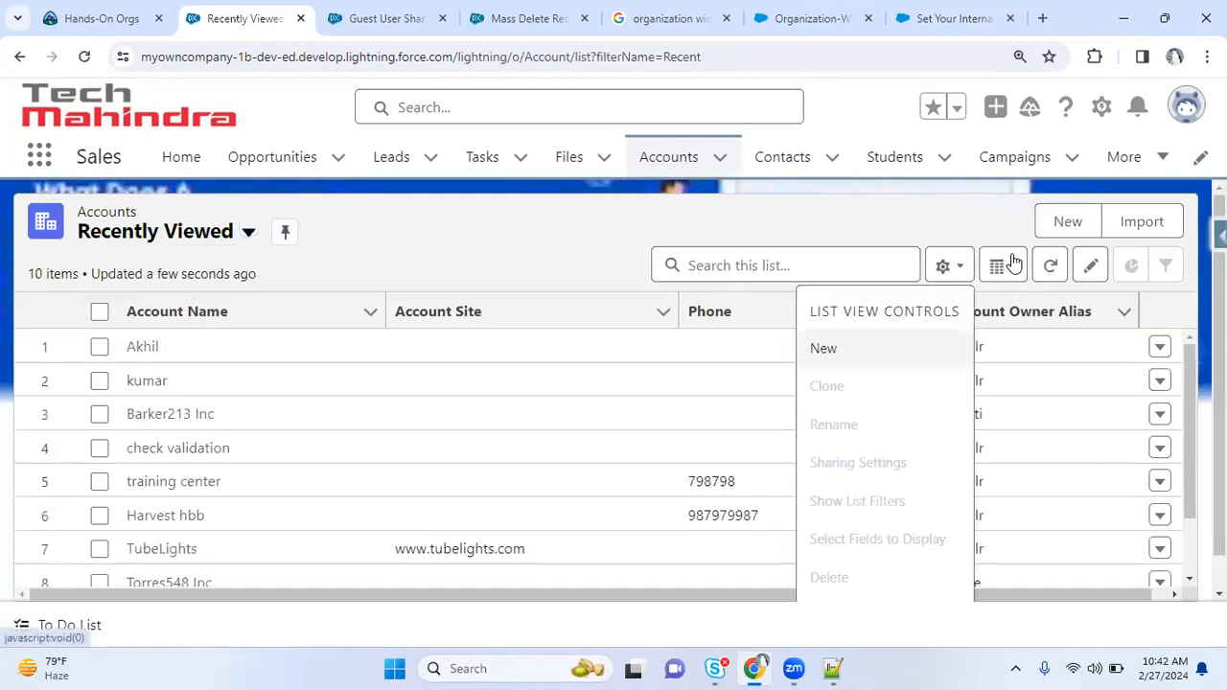
click(1014, 265)
click(976, 272)
click(871, 344)
click(499, 274)
text(Propsec)
text(t)
key(BackSpace)
key(BackSpace)
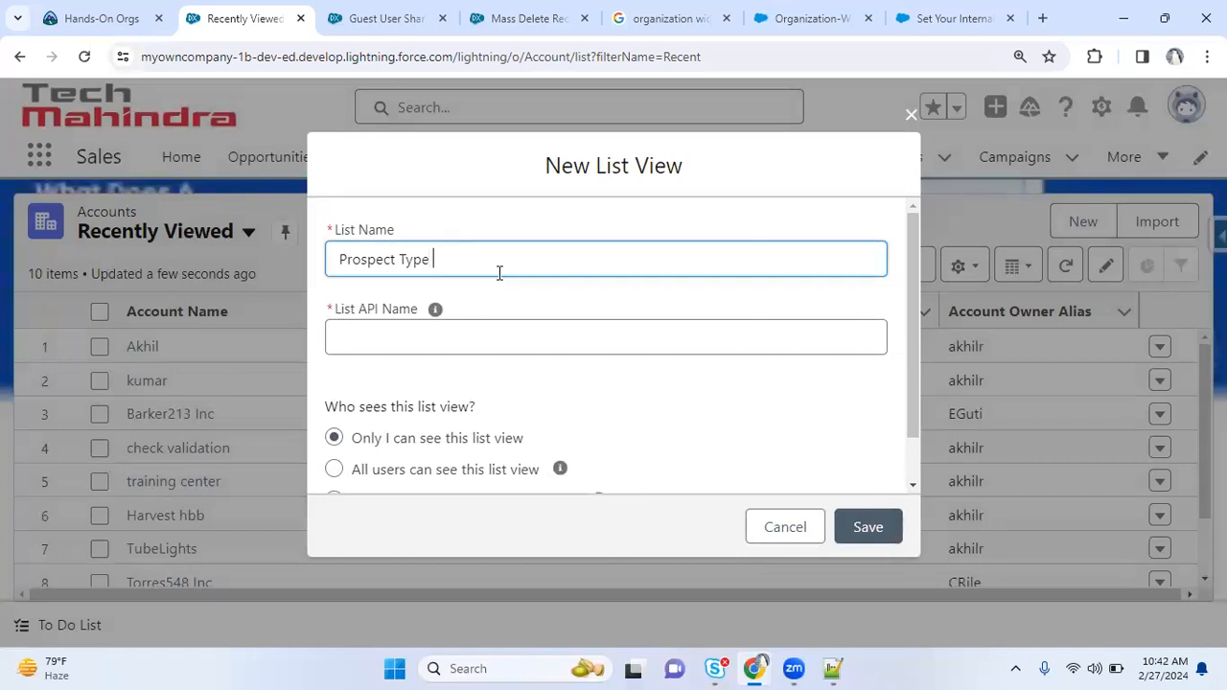
text(s)
key(Tab)
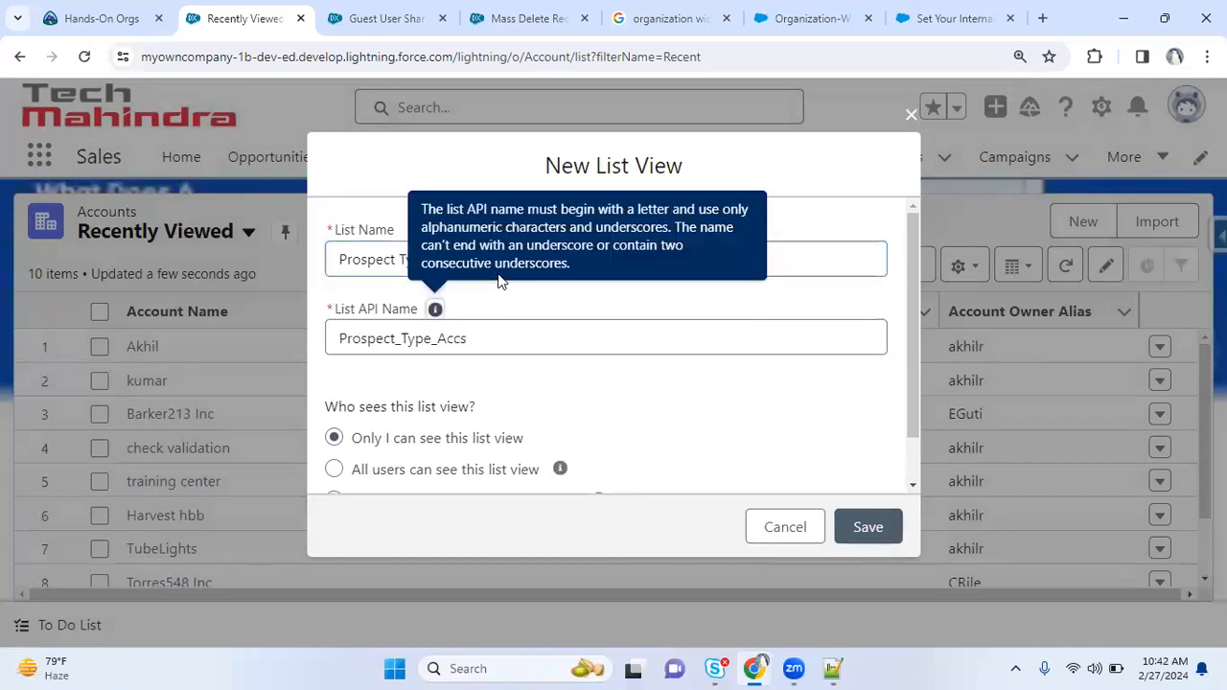
click(849, 526)
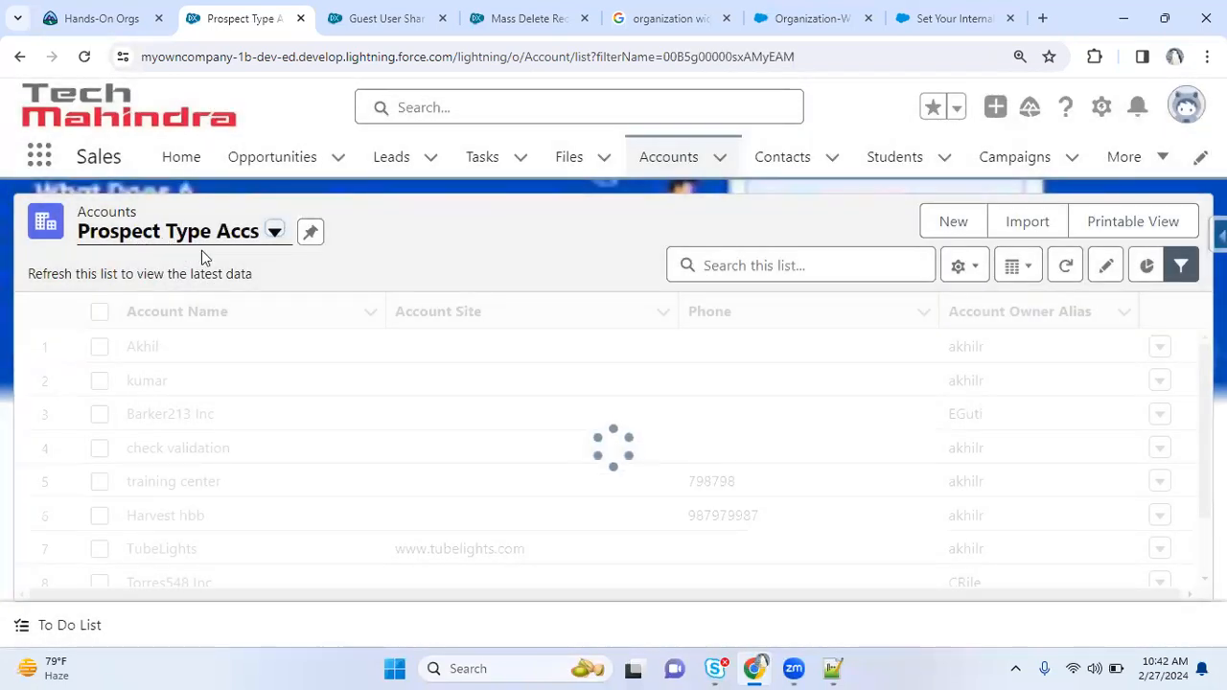
- Change the list view's owner filter to All accounts
click(928, 398)
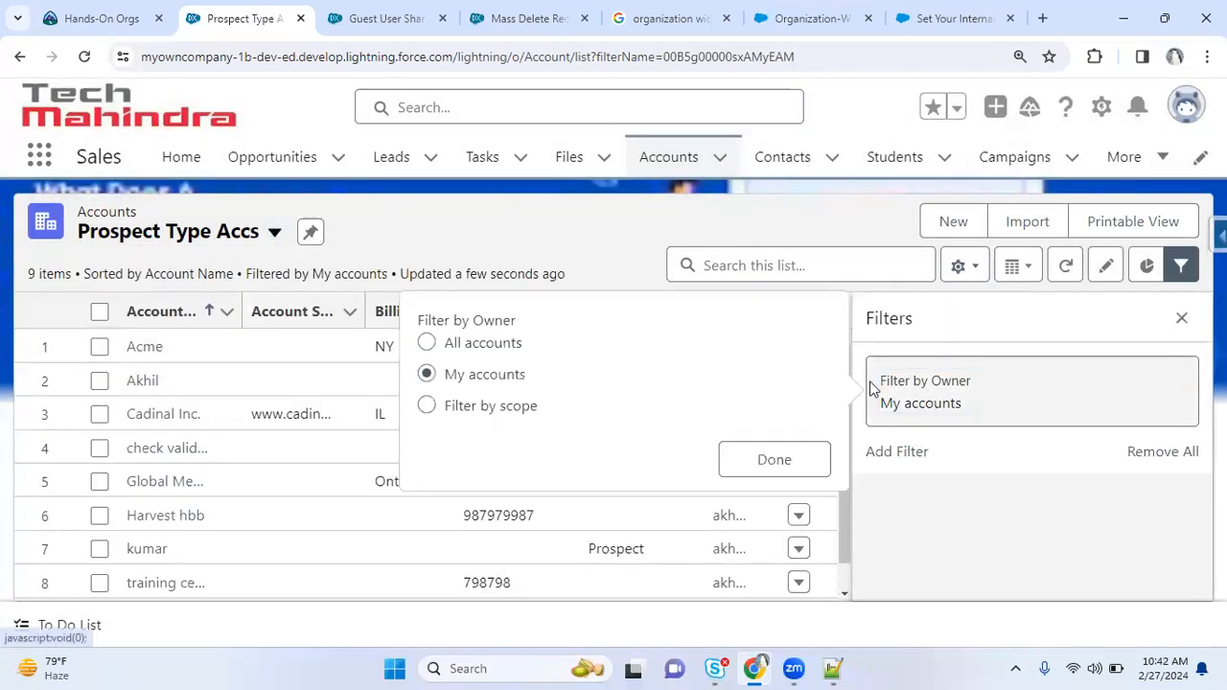
click(482, 345)
click(772, 460)
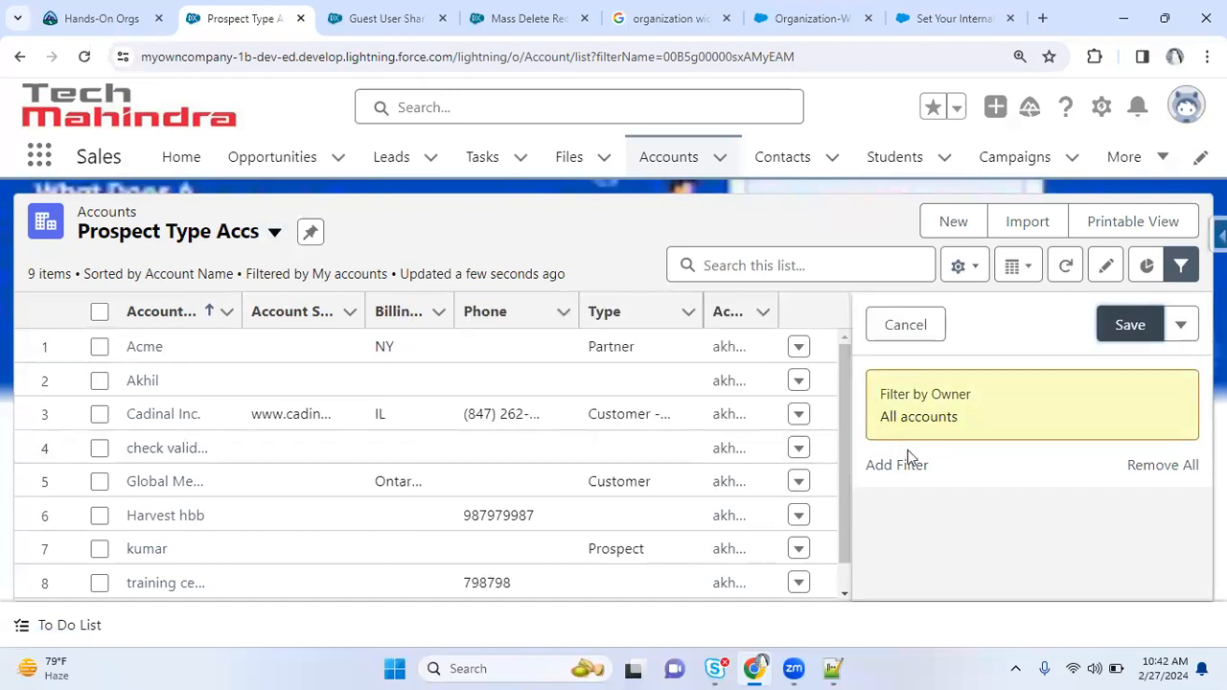
- Add a list view filter where Account Name equals Prospect
click(901, 458)
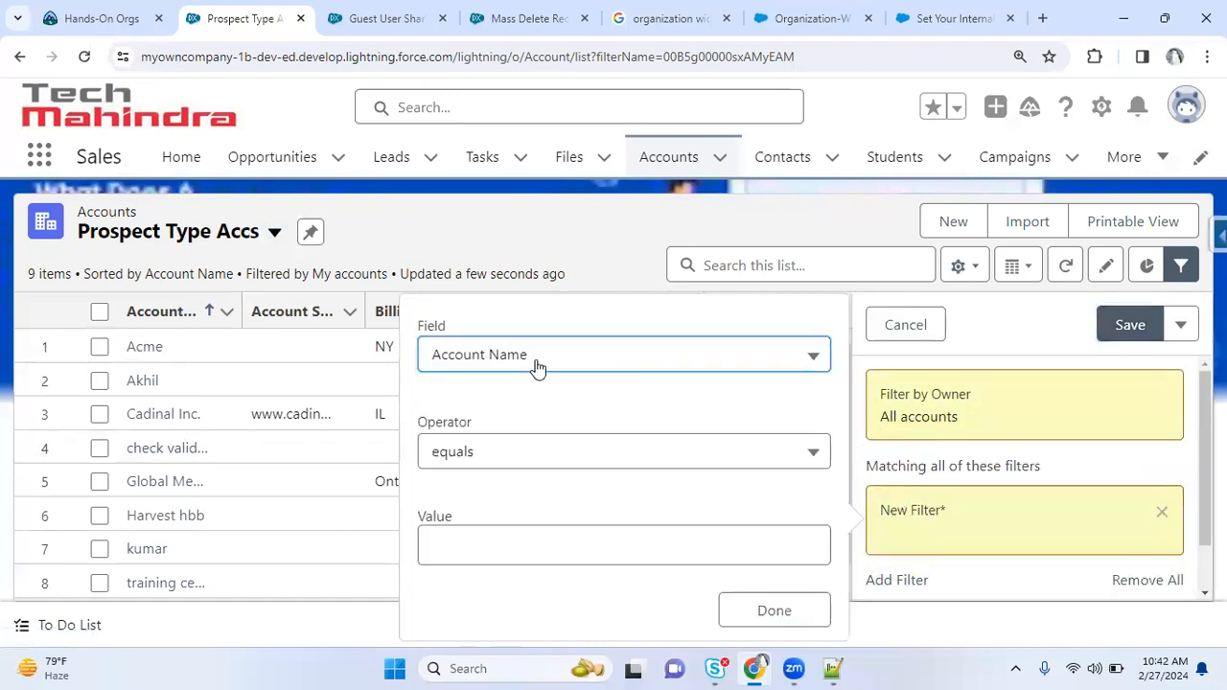
click(537, 359)
drag(827, 438, 828, 602)
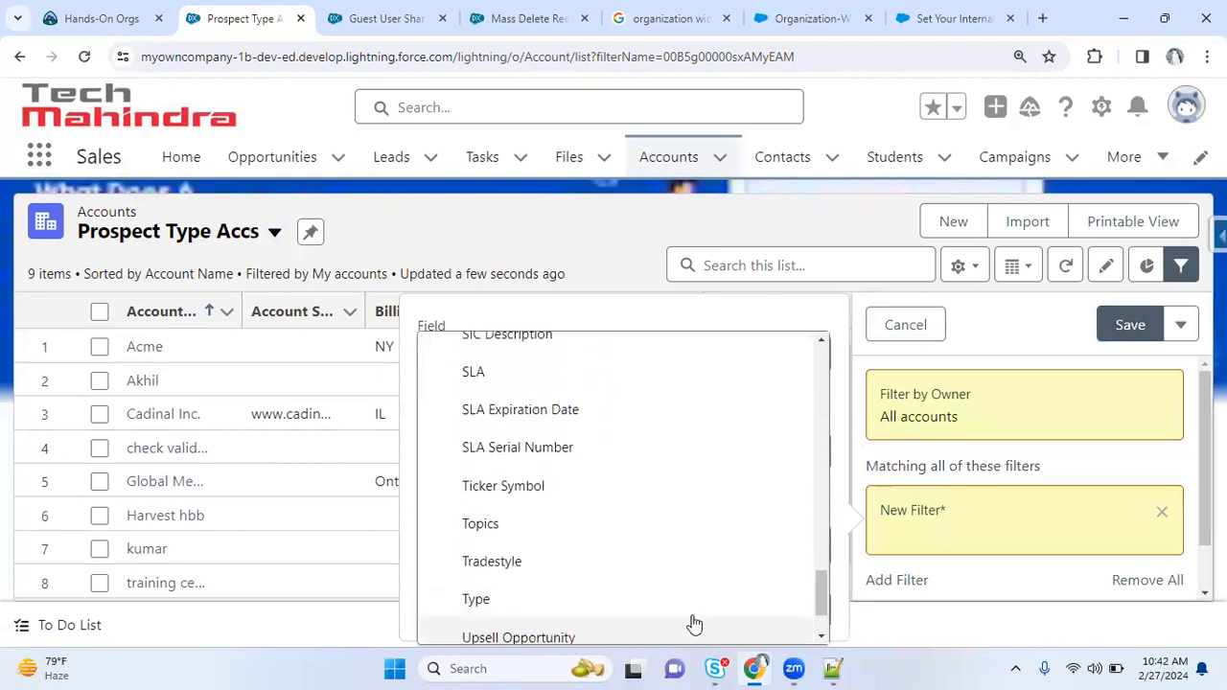
key(Escape)
click(459, 548)
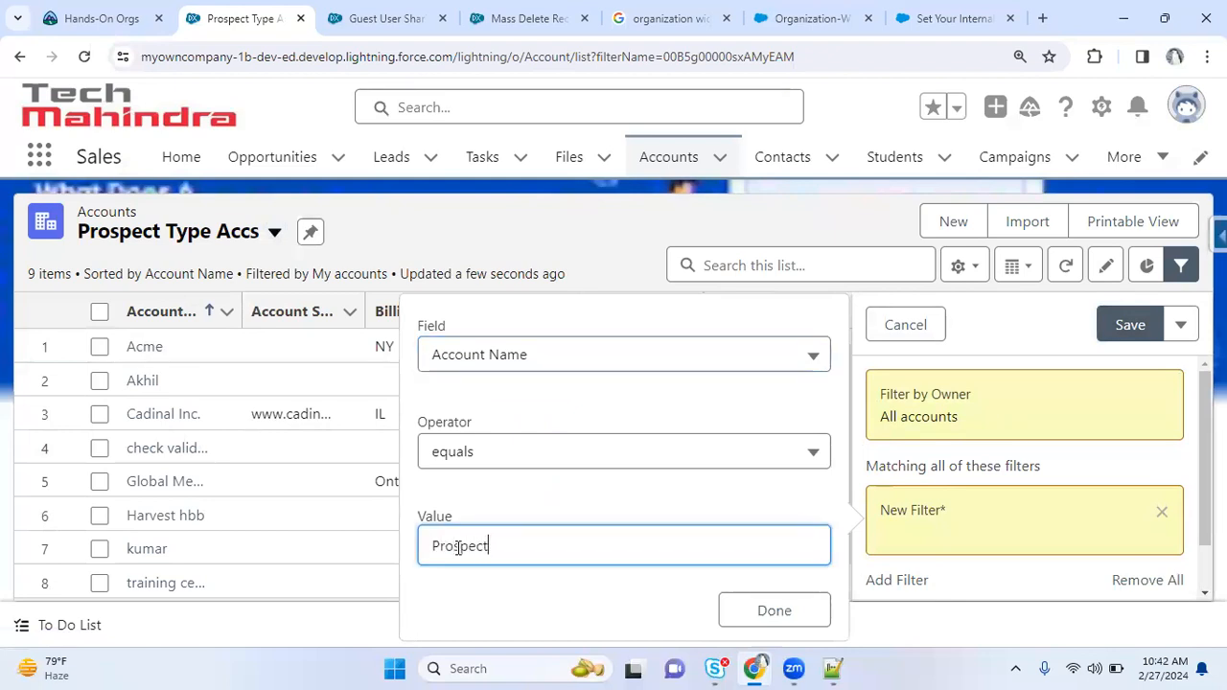
click(774, 614)
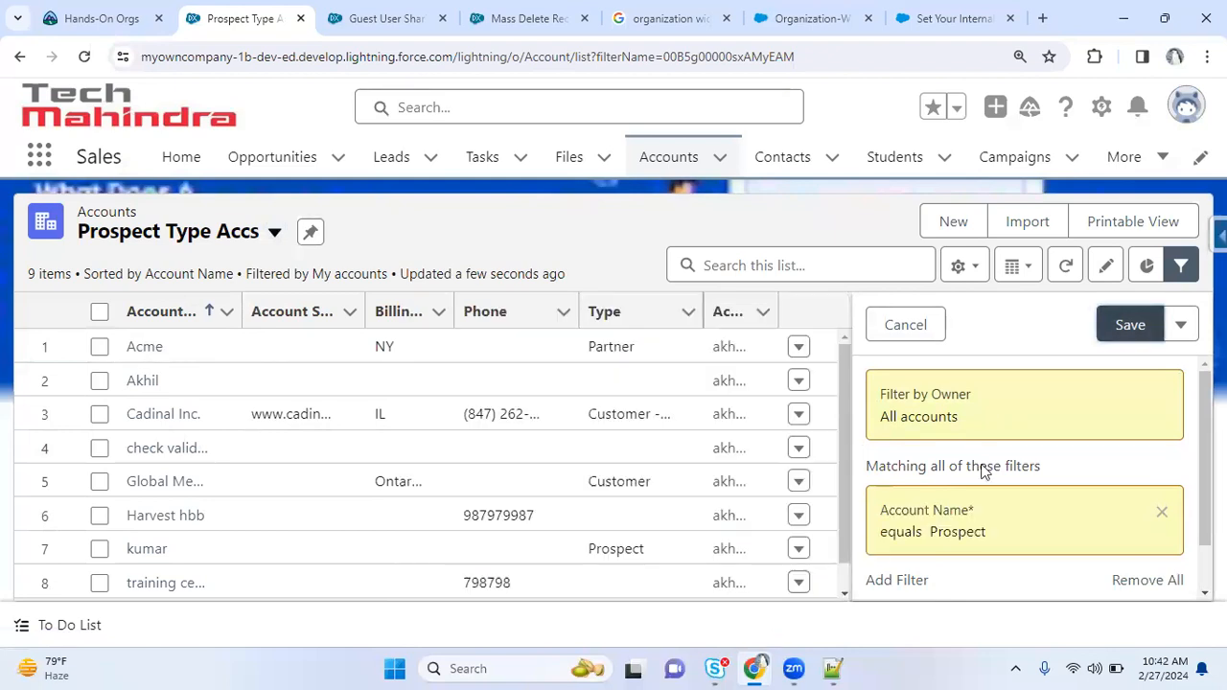
- Save the list view's filters, keep its owner filter on All accounts, and close the filter settings
click(1127, 327)
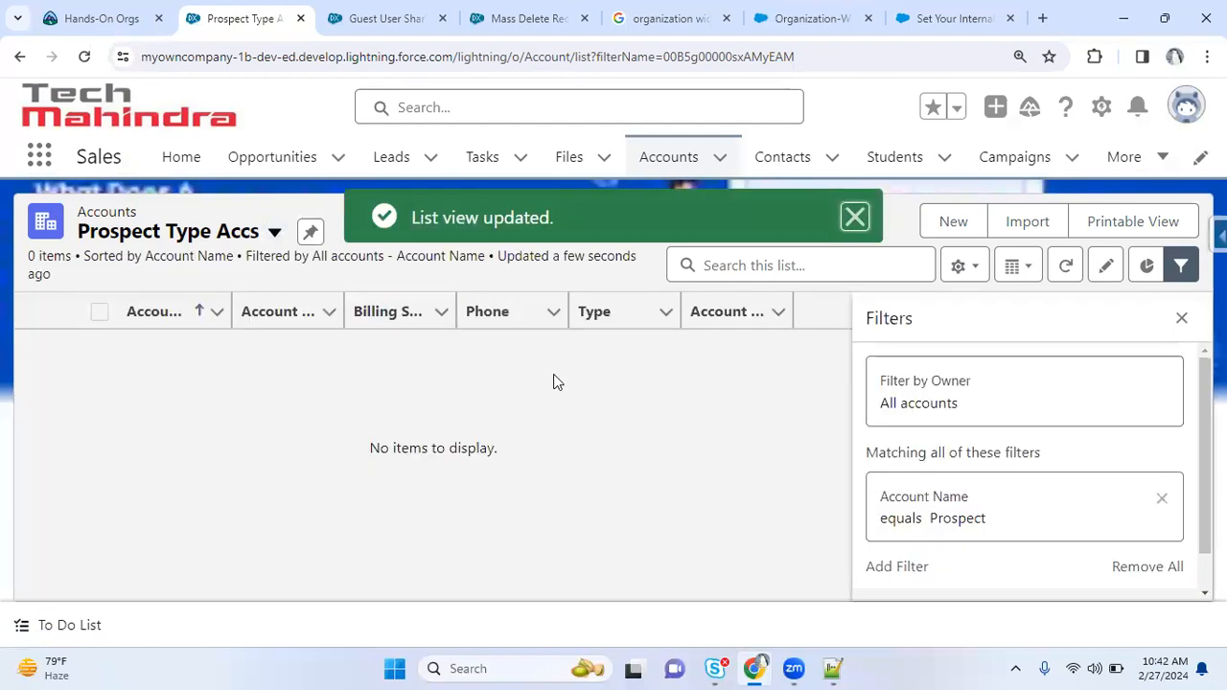
click(907, 397)
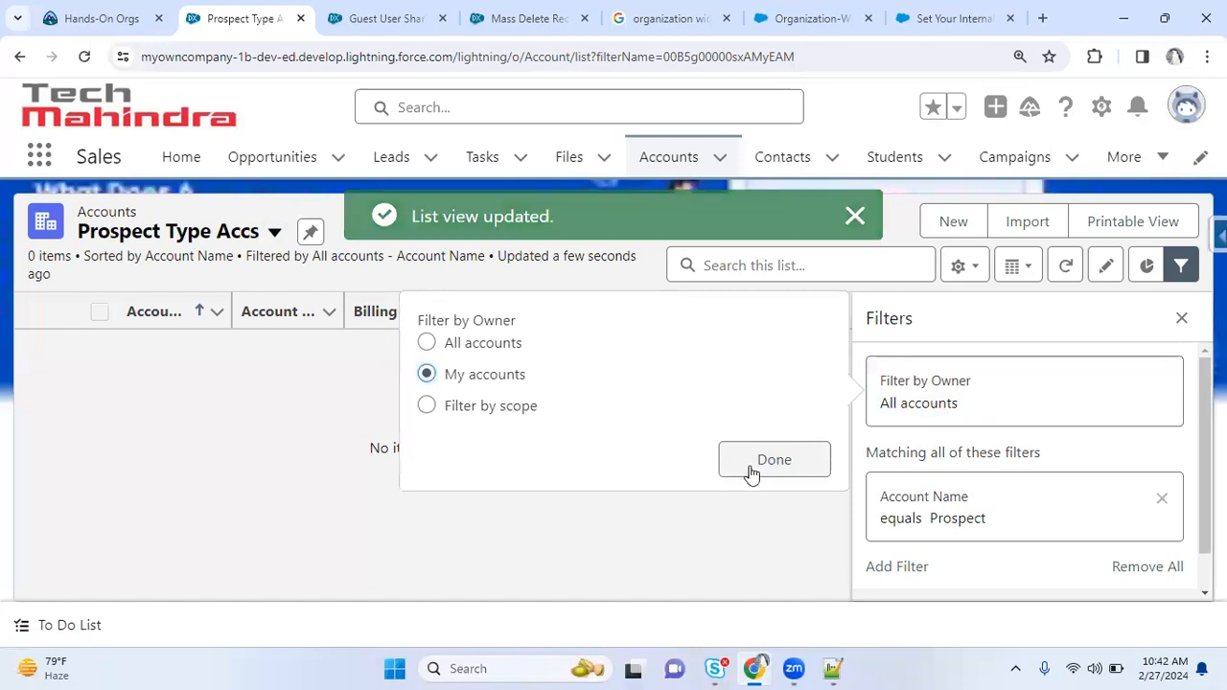
click(443, 351)
click(813, 466)
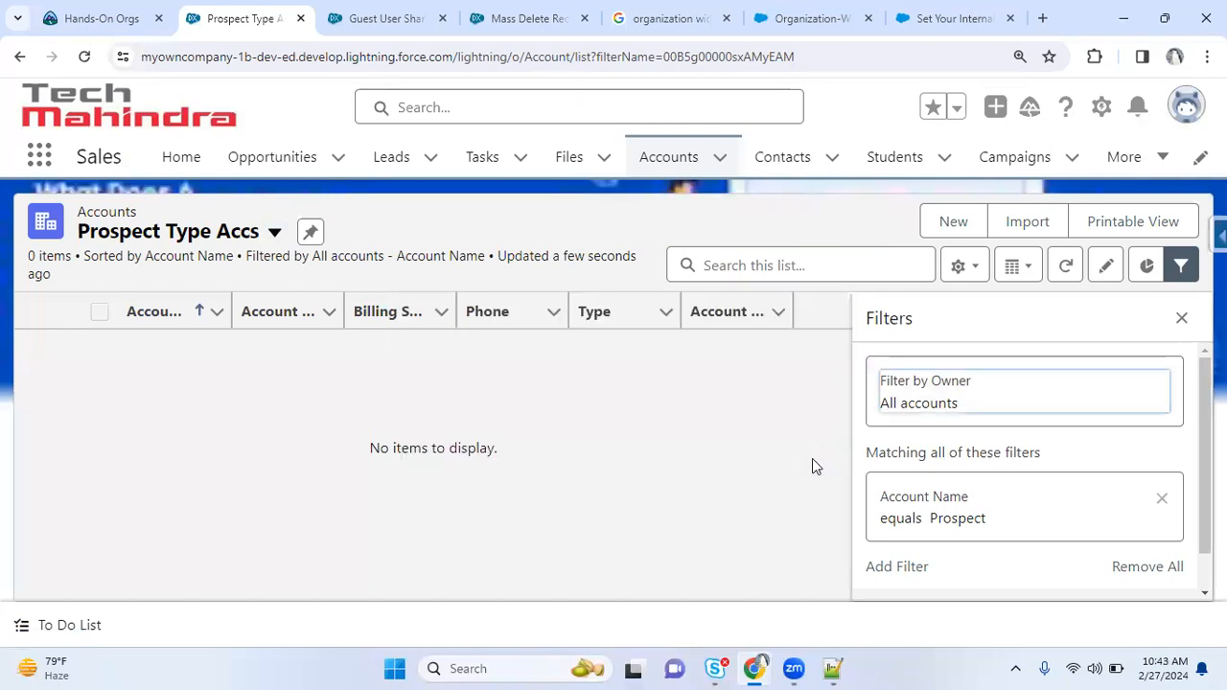
click(1181, 267)
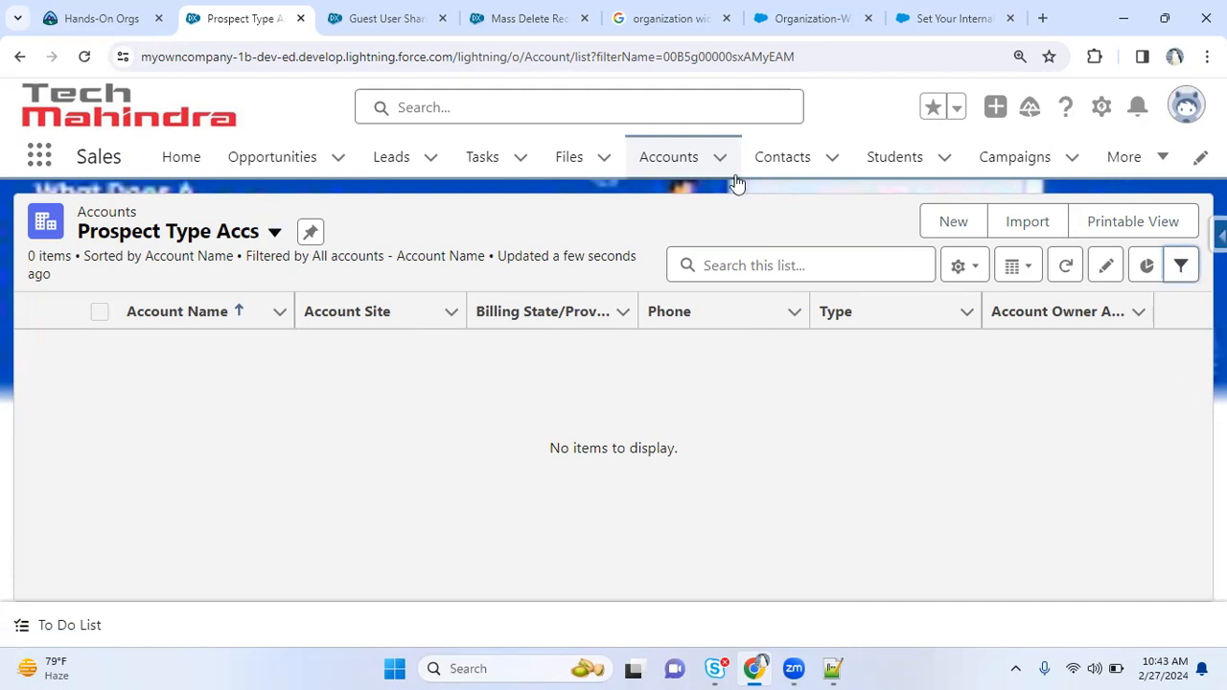
- Open the first account in the recently viewed accounts and check its Type value
click(20, 60)
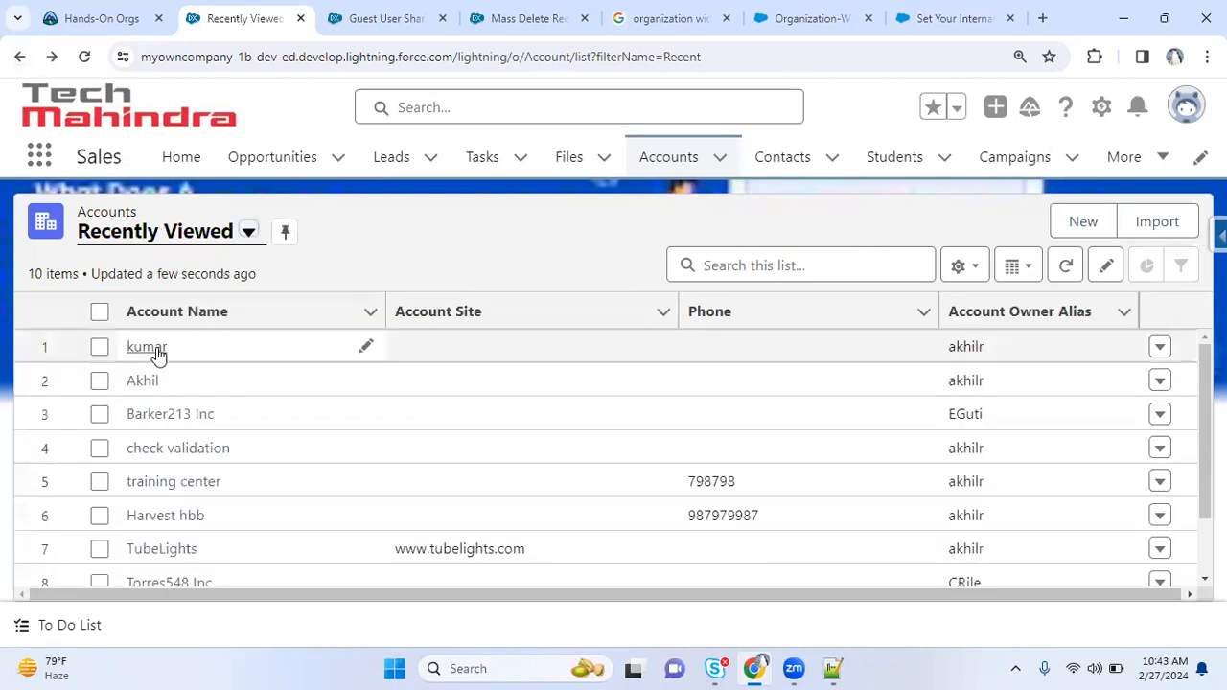
click(157, 351)
click(144, 351)
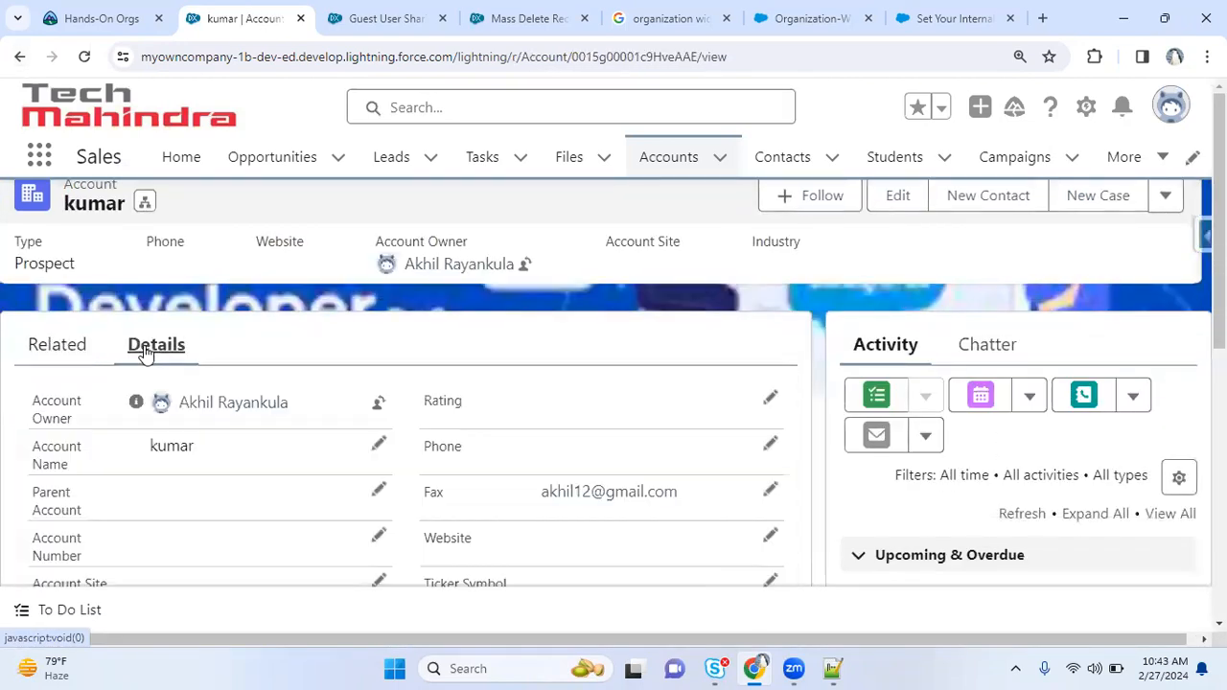
double_click(50, 267)
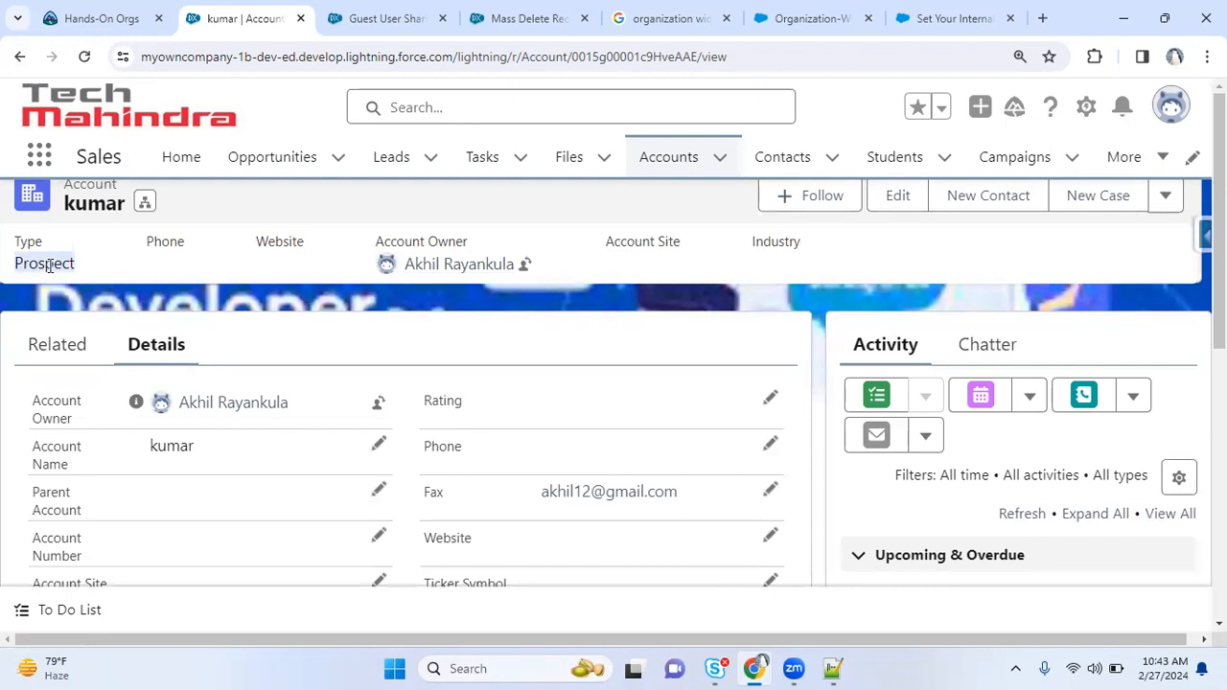
- Return to Accounts and open the Prospect Type Accs list view
click(644, 161)
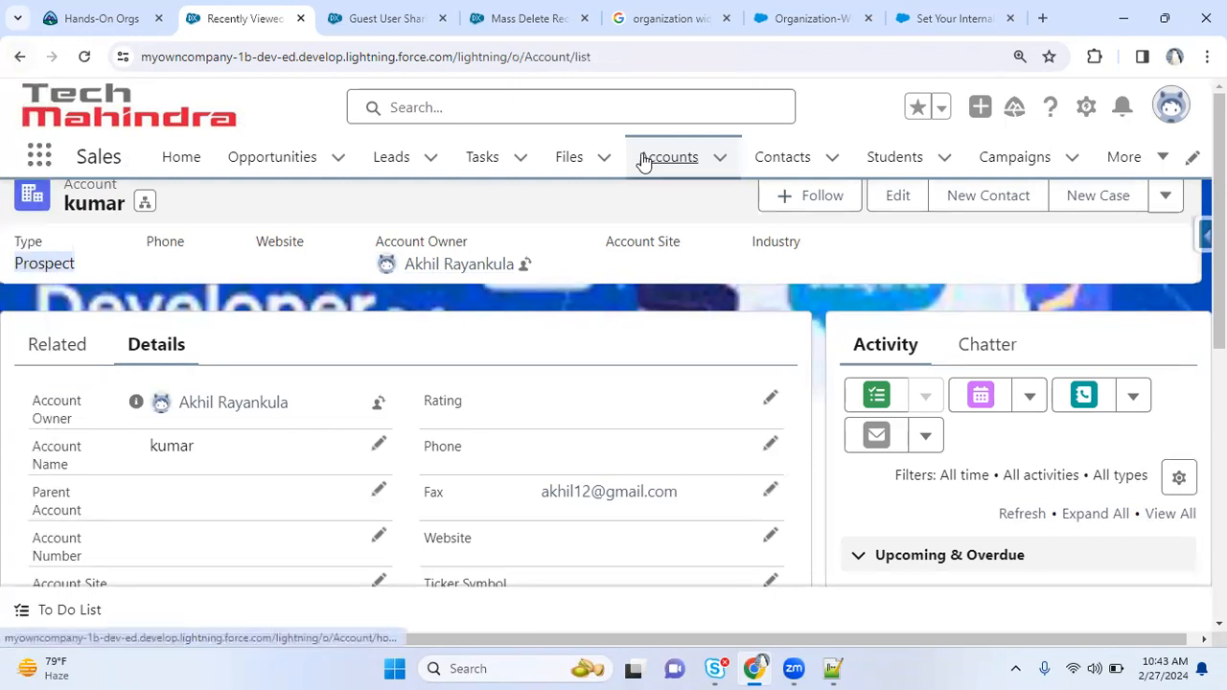
click(154, 238)
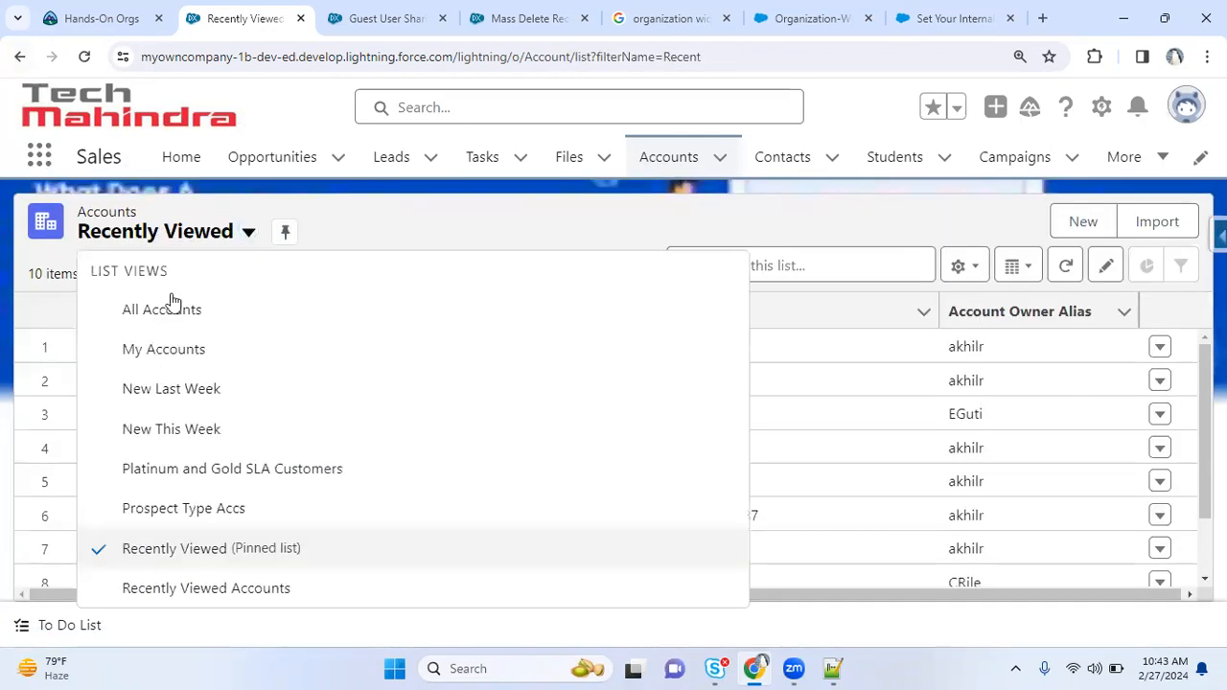
click(252, 517)
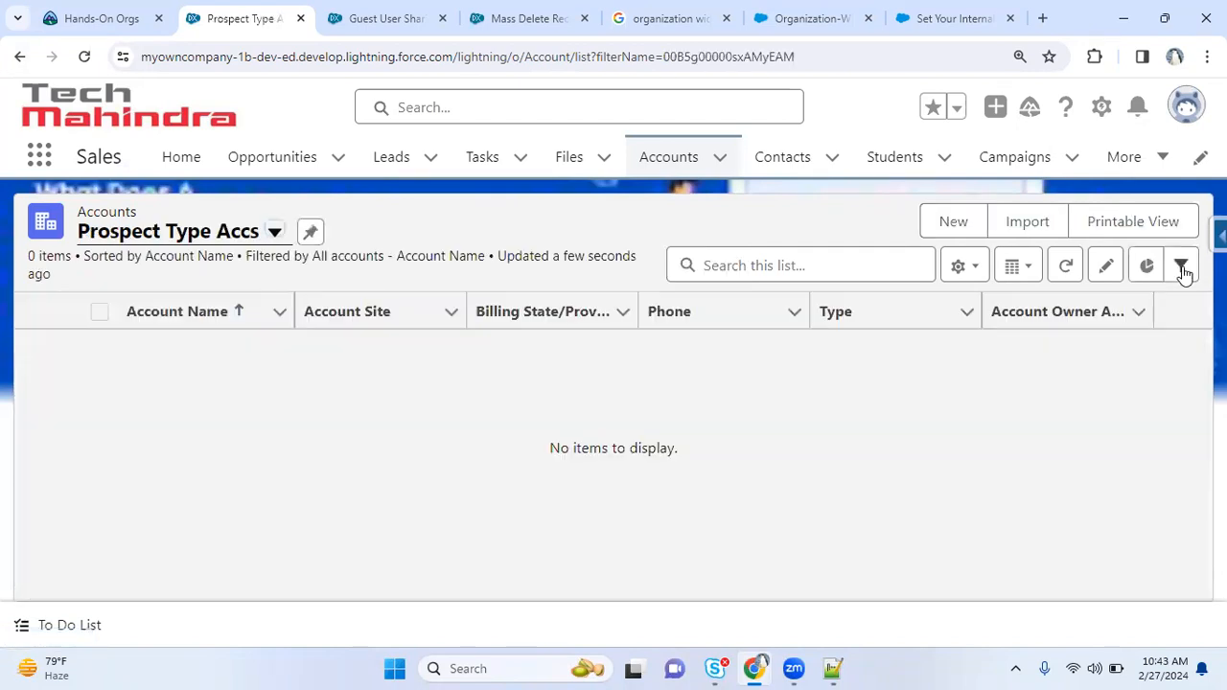
- Change the Account Name filter's field to Type with the operator equals, and save the list view
click(1183, 268)
click(901, 507)
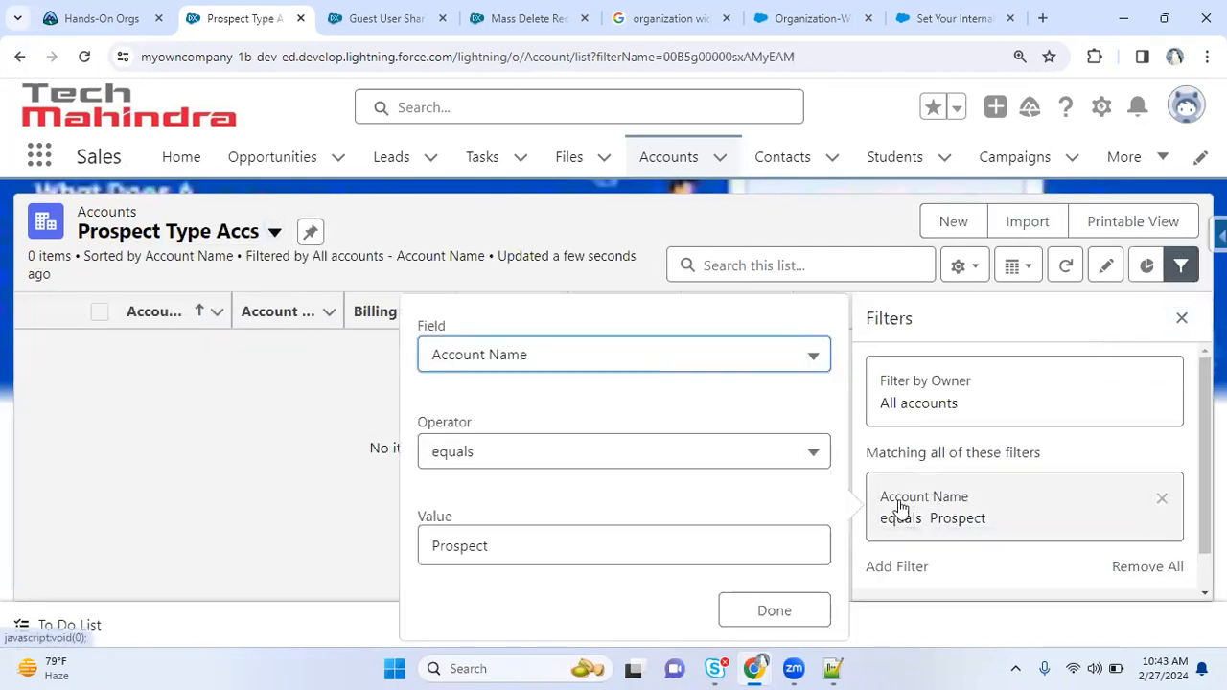
drag(583, 548, 330, 564)
key(Right)
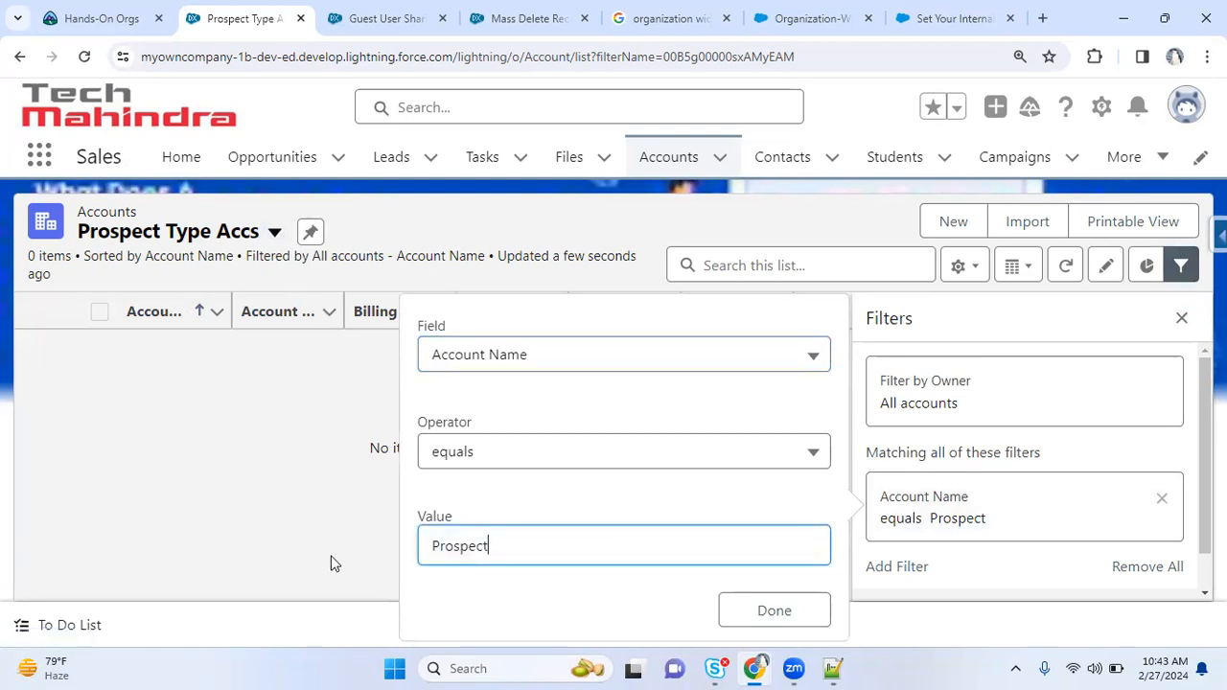
click(507, 353)
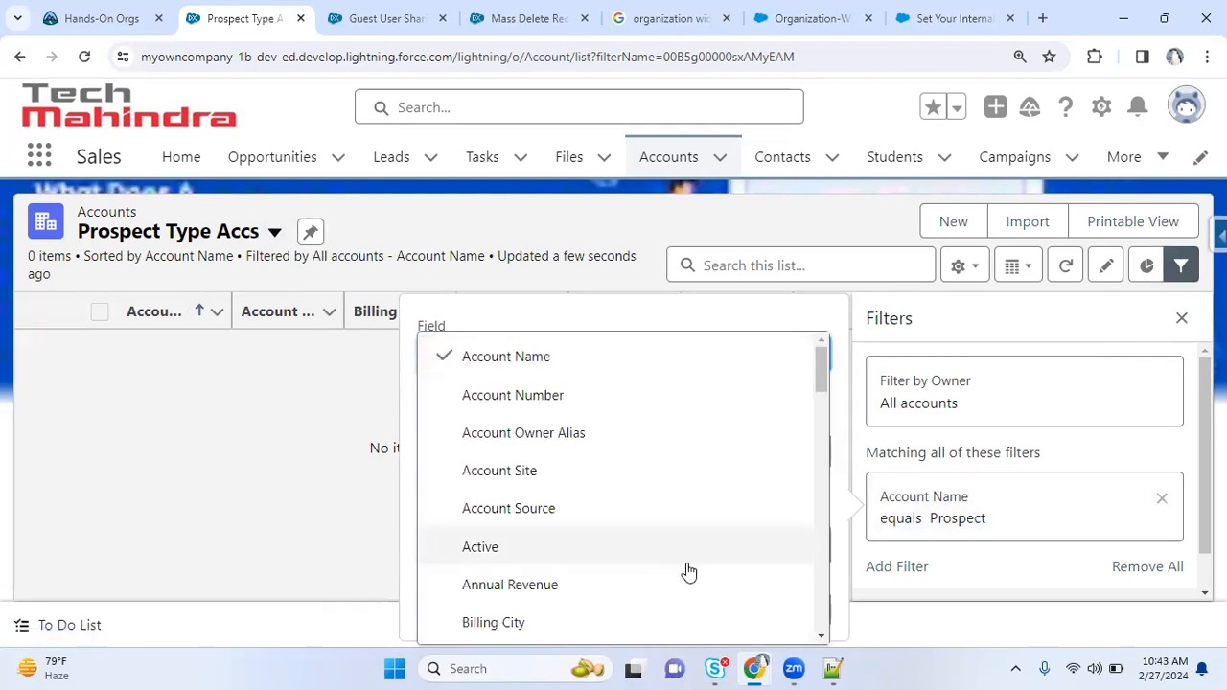
drag(821, 377, 821, 595)
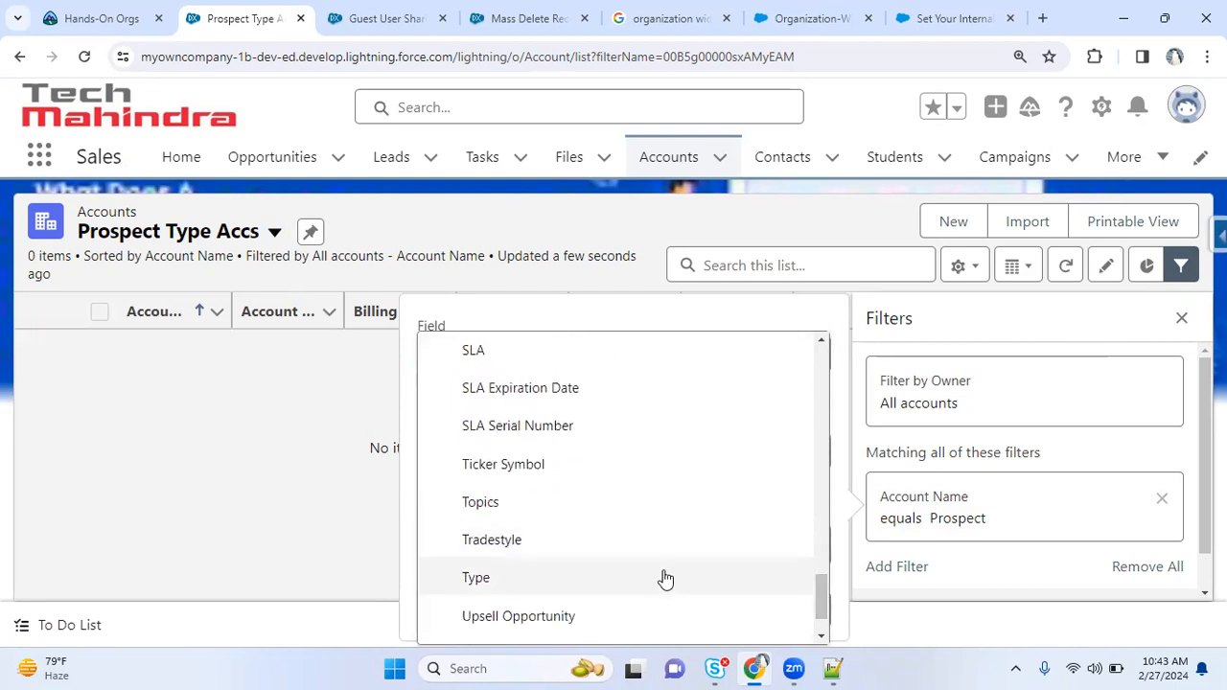
click(663, 578)
click(785, 606)
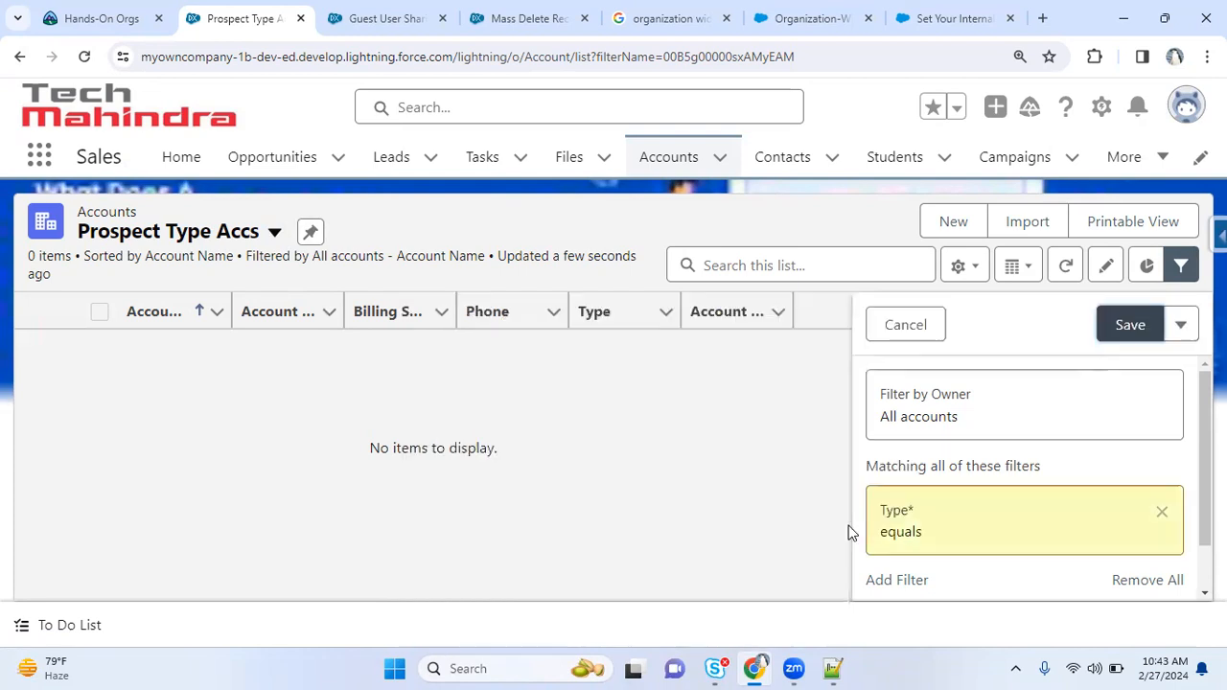
click(1123, 323)
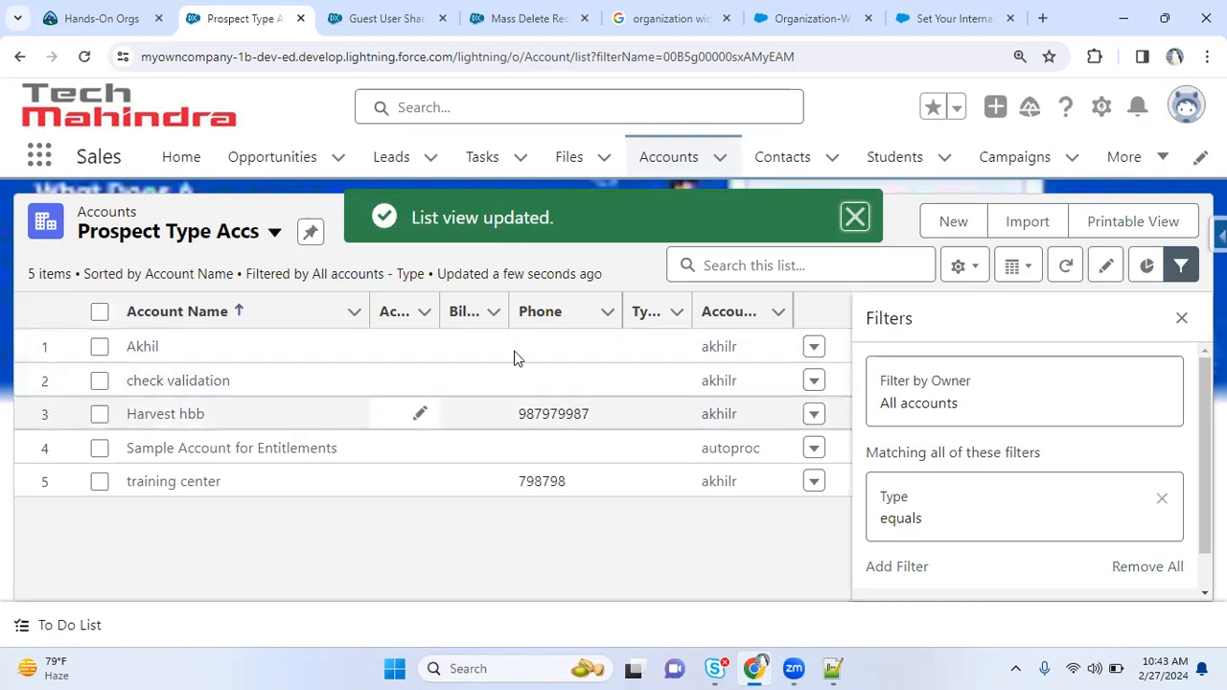
- On the Mass Delete Records page, set the criterion Type equals Prospect and search for matching accounts
click(352, 11)
click(527, 18)
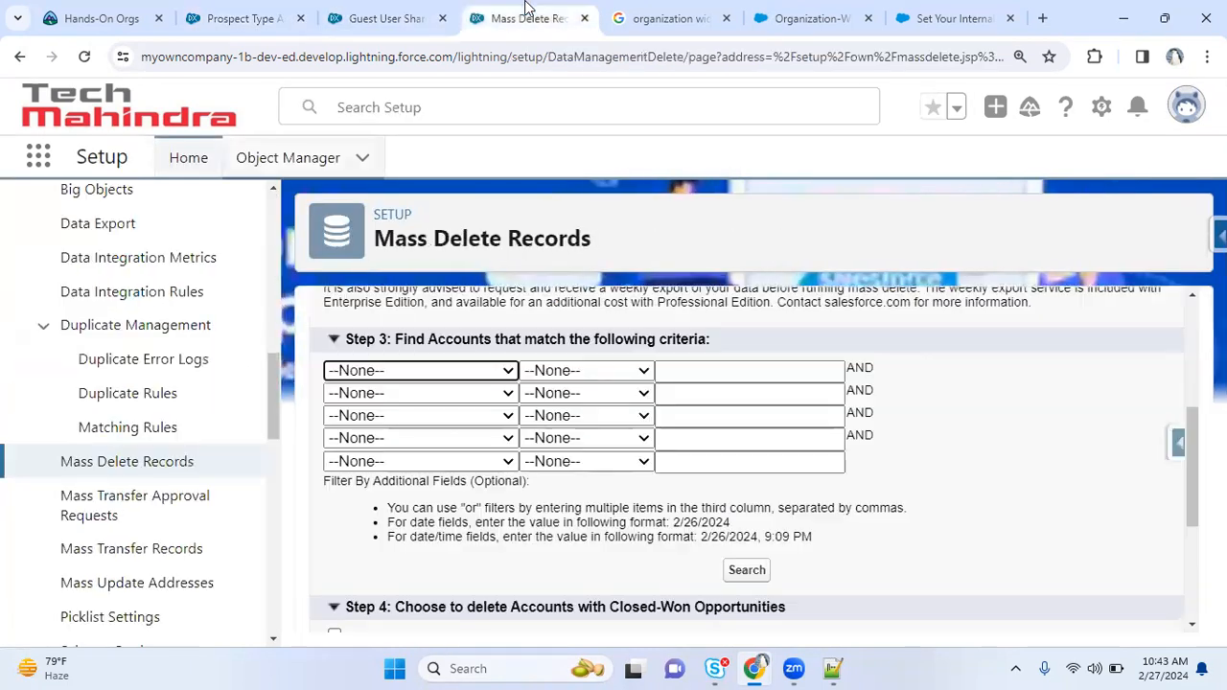
click(394, 374)
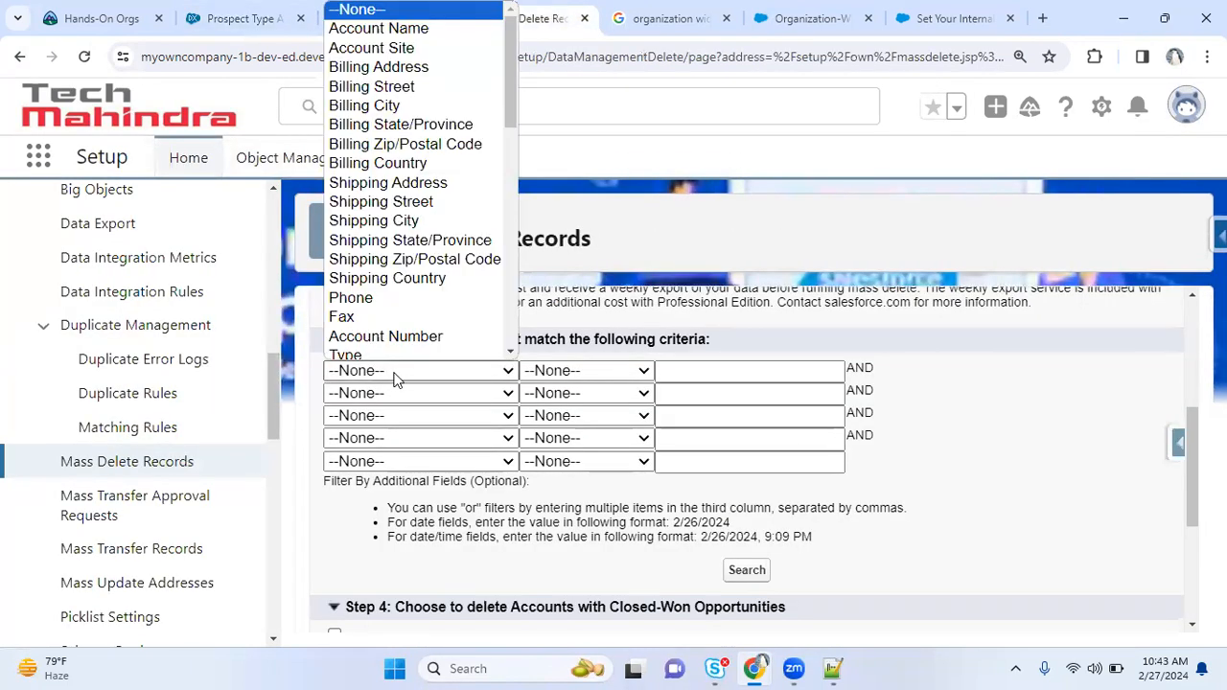
click(383, 353)
click(599, 374)
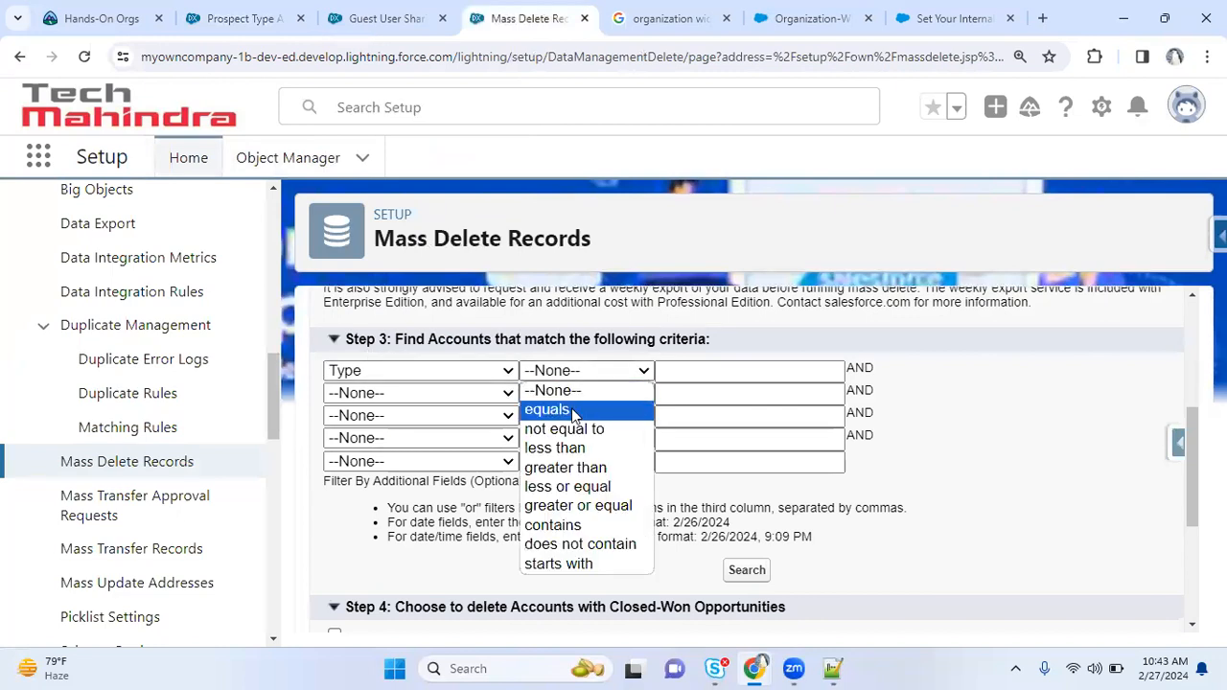
click(573, 411)
click(706, 372)
text(Prospect)
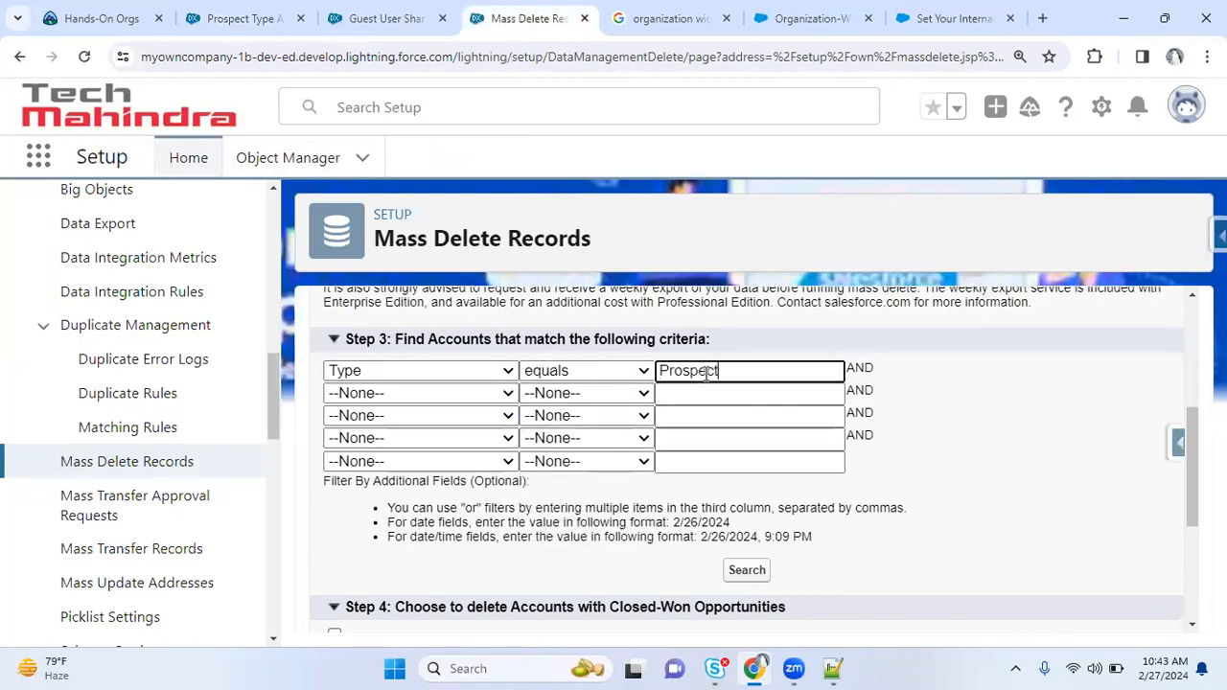
click(747, 569)
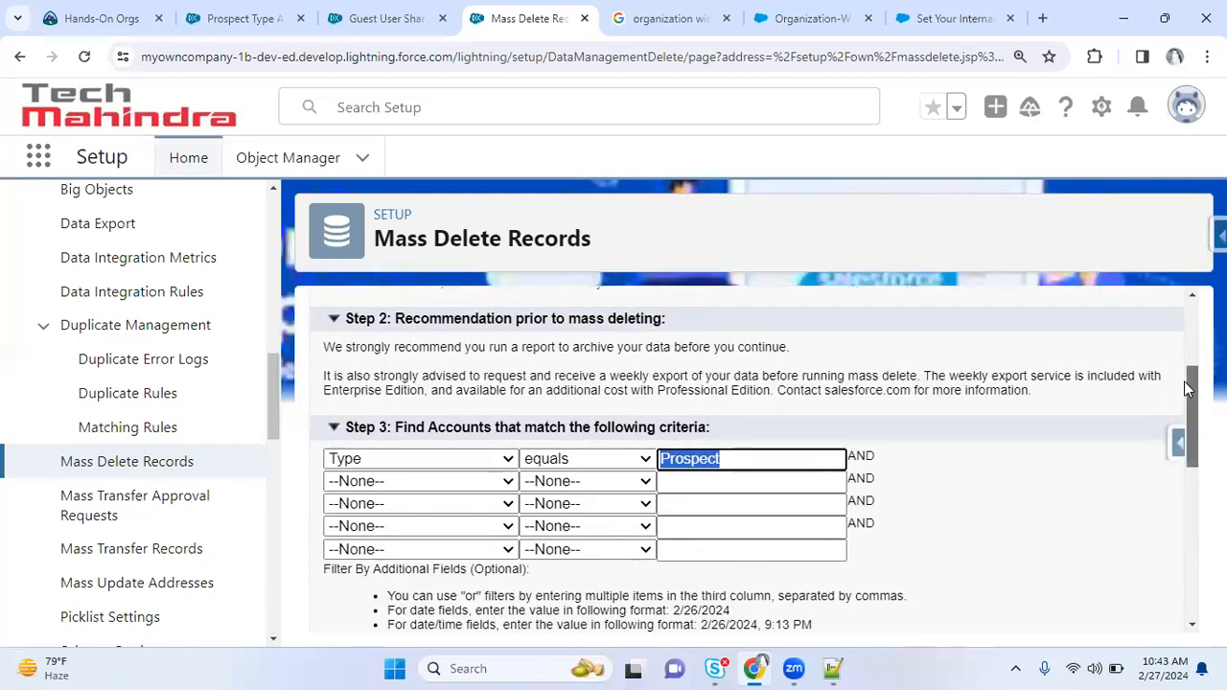
- Enable deletion of accounts with Closed/Won opportunities and of accounts with opportunities owned by someone else
scroll(1184, 381, down, 4)
scroll(1194, 414, up, 3)
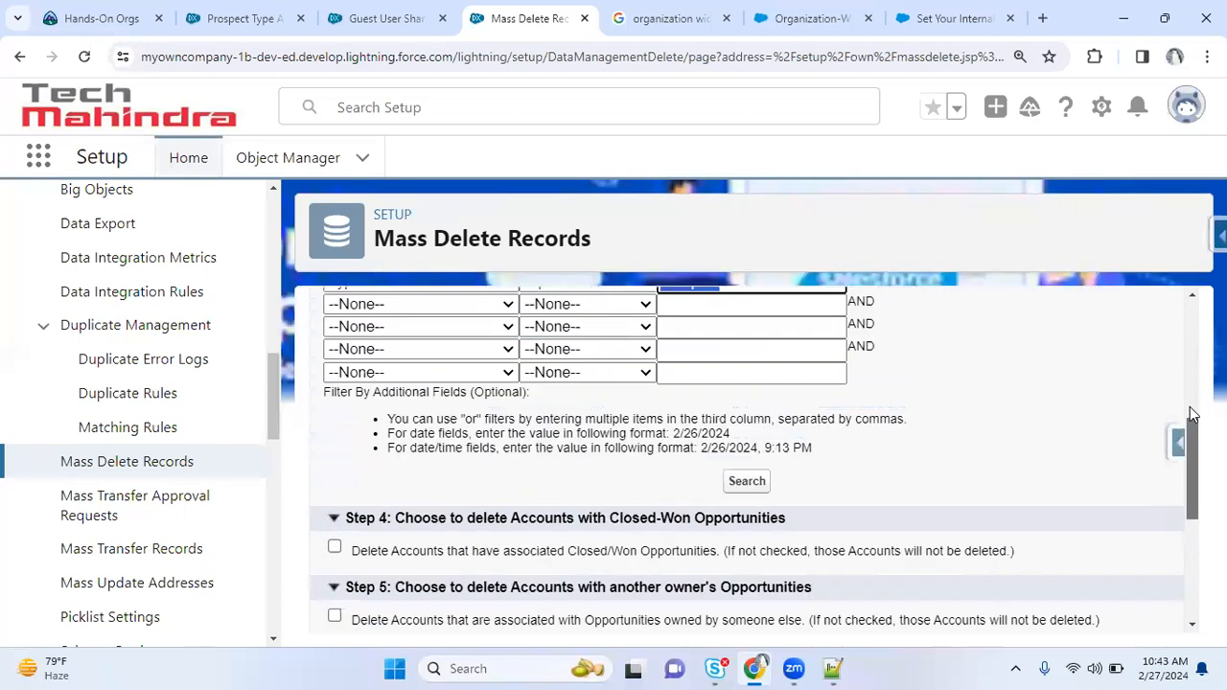
scroll(1194, 415, up, 1)
scroll(1193, 414, down, 3)
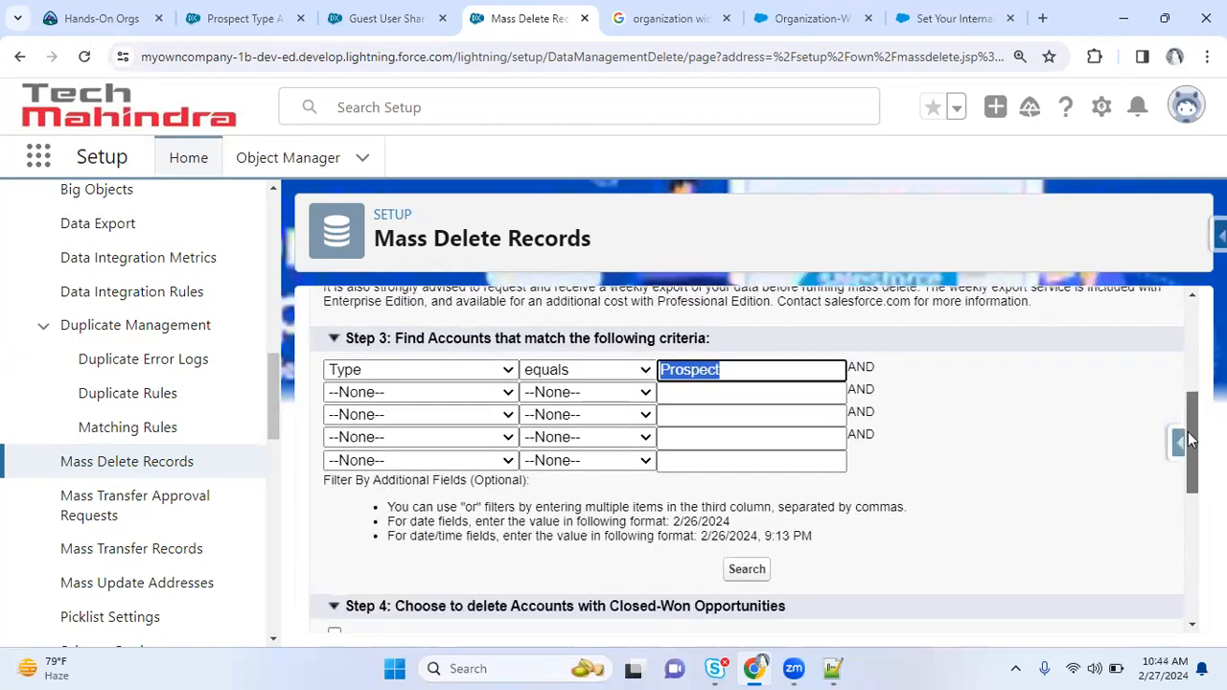
drag(423, 522, 516, 534)
click(618, 532)
click(333, 516)
click(333, 581)
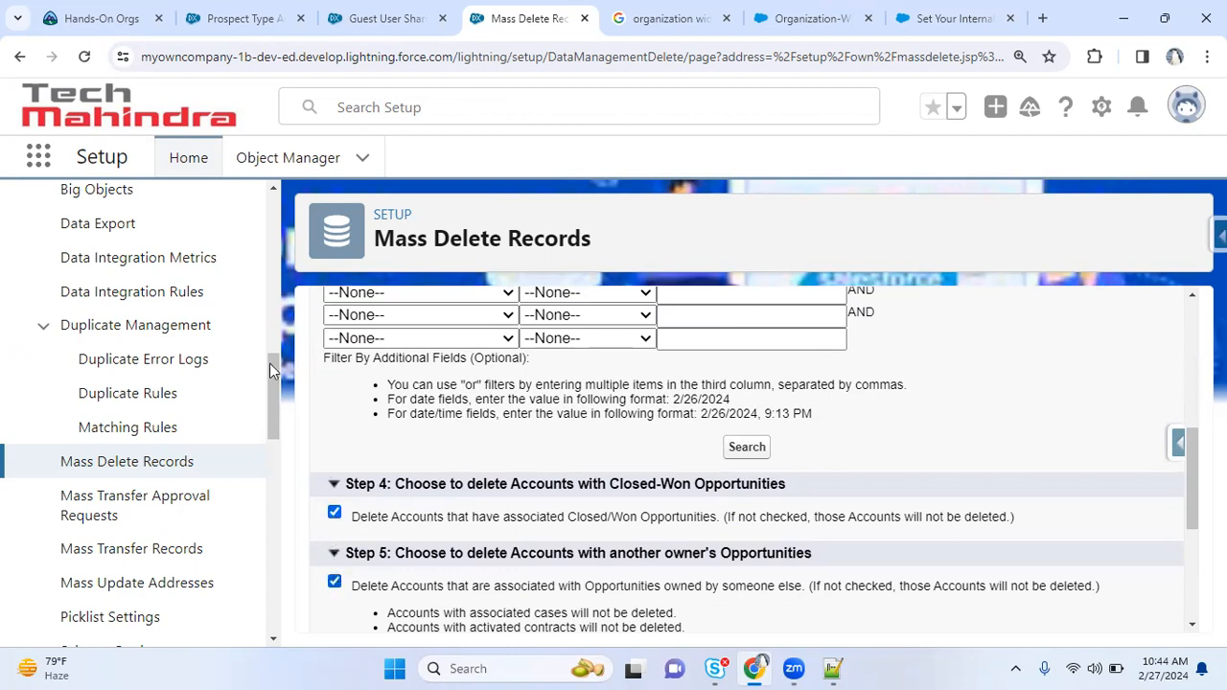
- Check the Prospect Type Accs list view, and select the matching Prospect account in the mass delete results
click(369, 18)
click(240, 18)
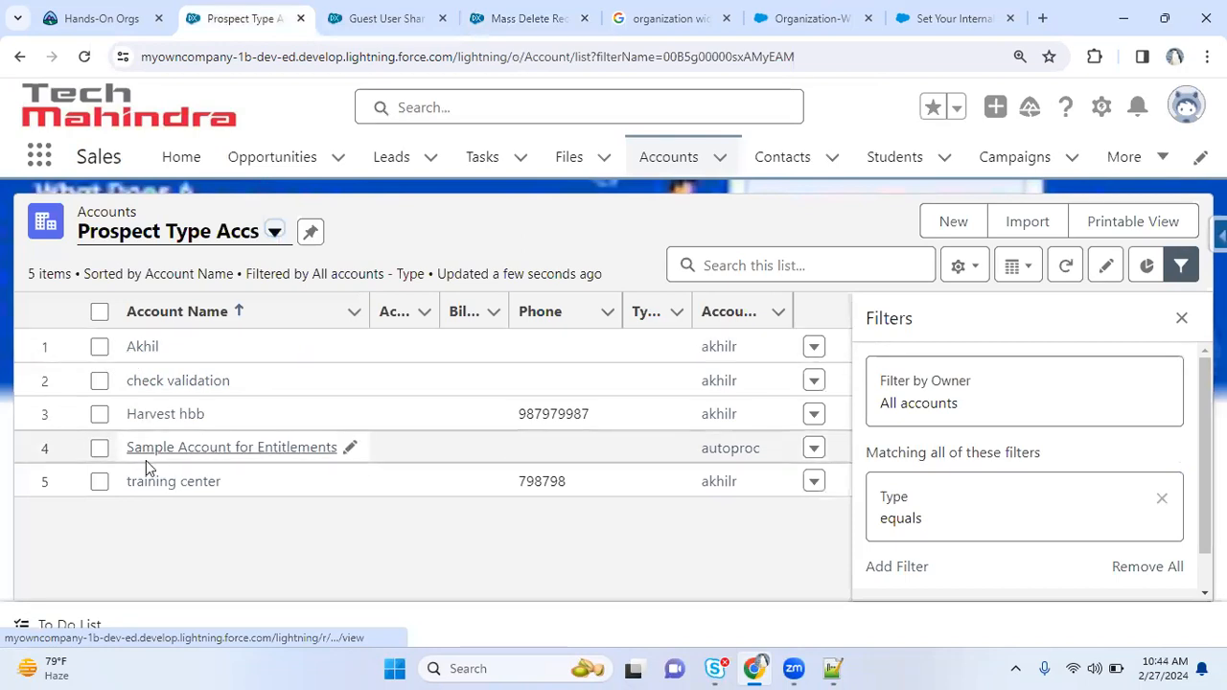
click(548, 17)
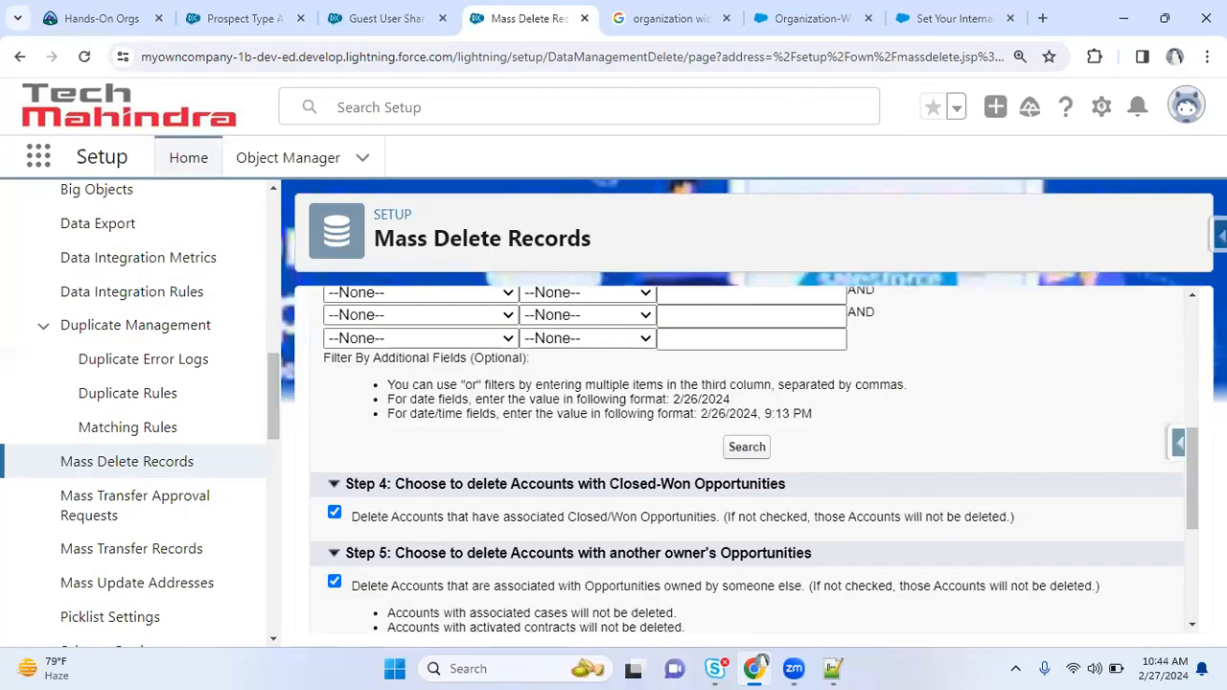
scroll(748, 460, up, 3)
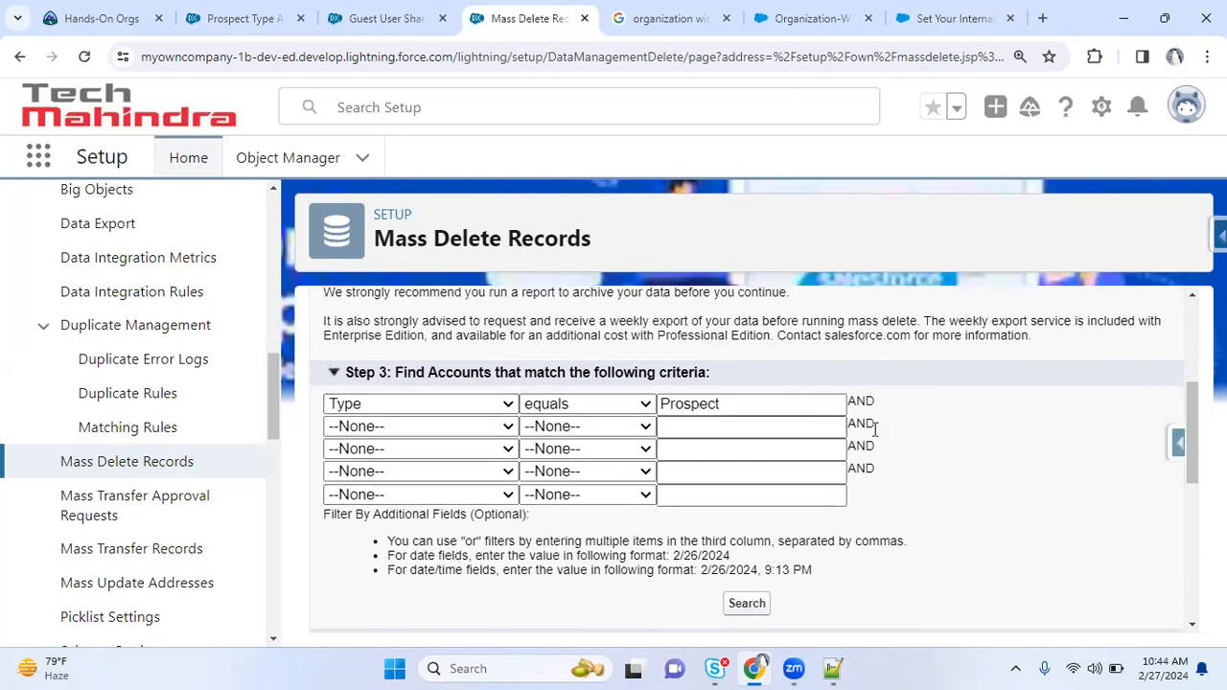
scroll(546, 524, down, 2)
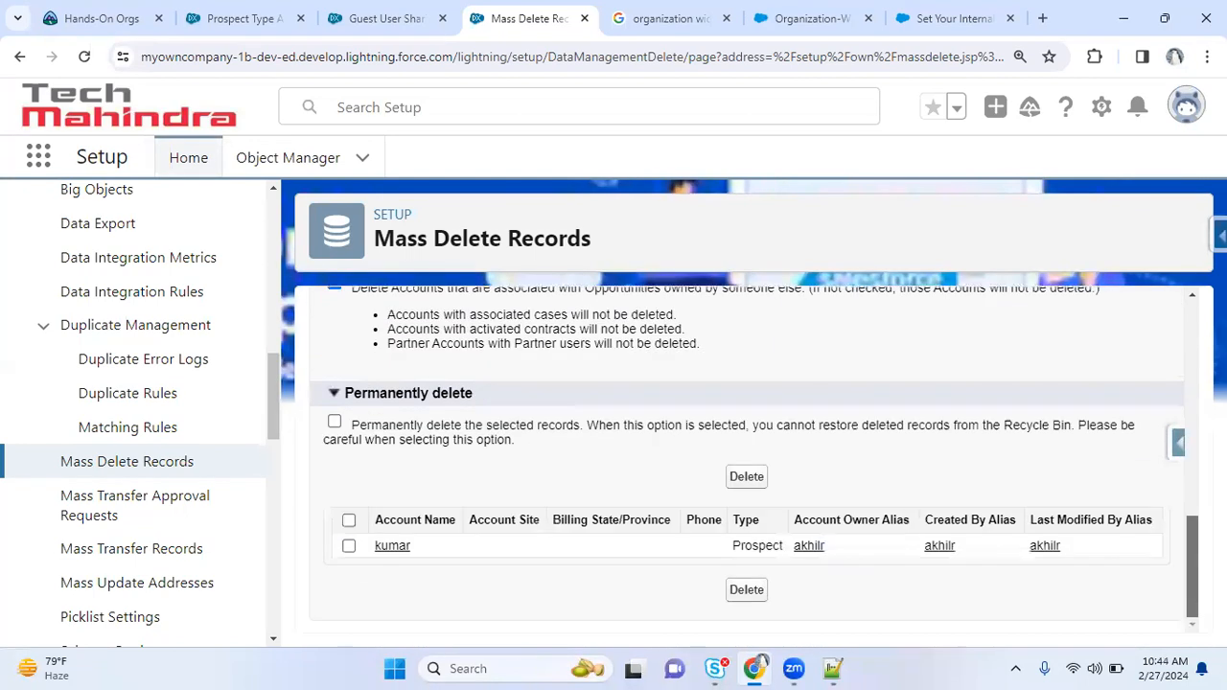
click(349, 547)
- In the Prospect Type Accs list view, set the Type filter's value to Prospect and save the list view
click(374, 18)
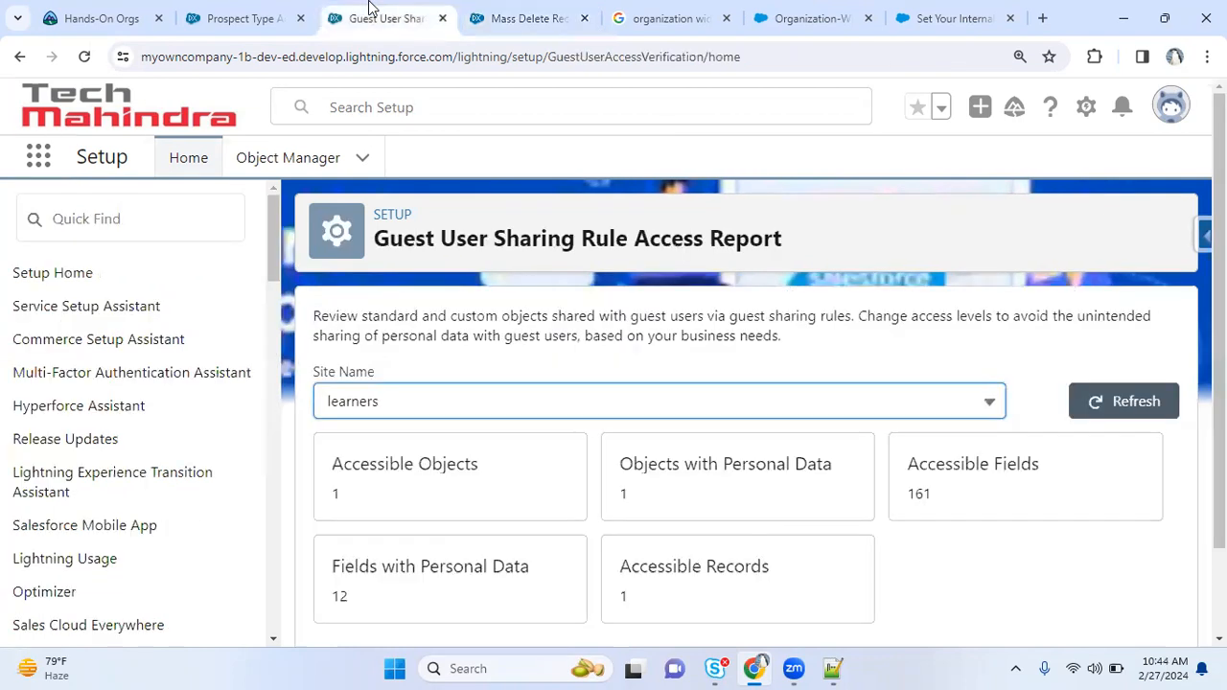
click(281, 18)
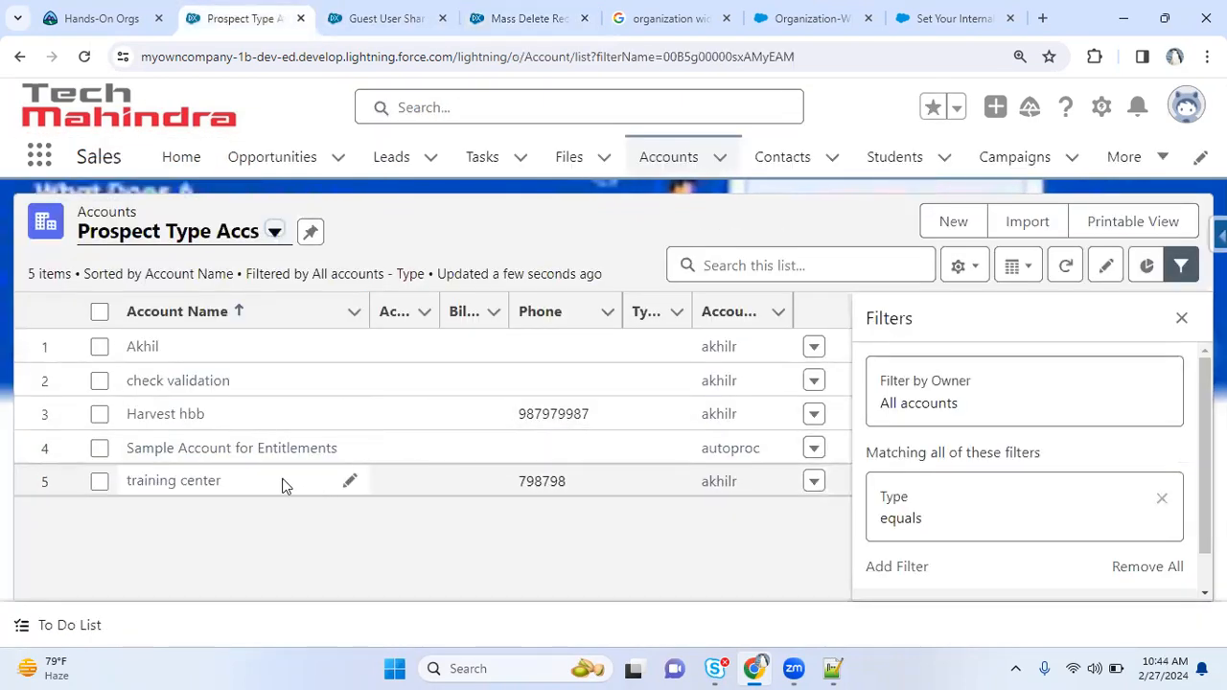
scroll(1193, 452, down, 1)
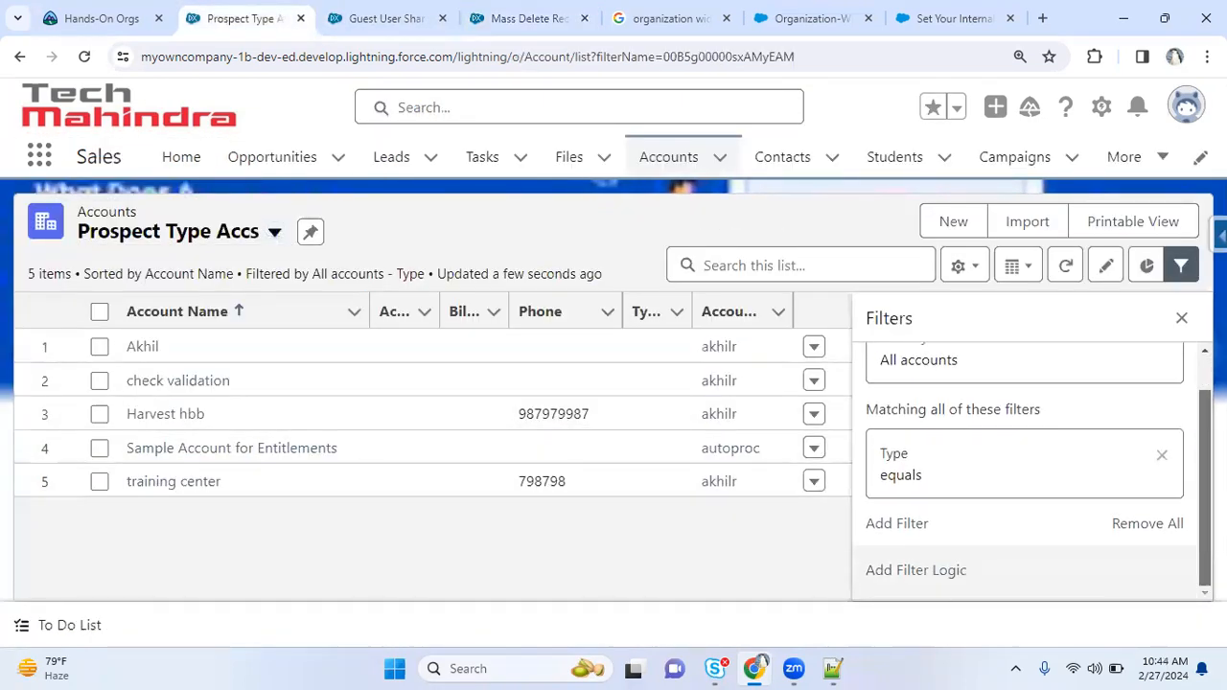
click(919, 476)
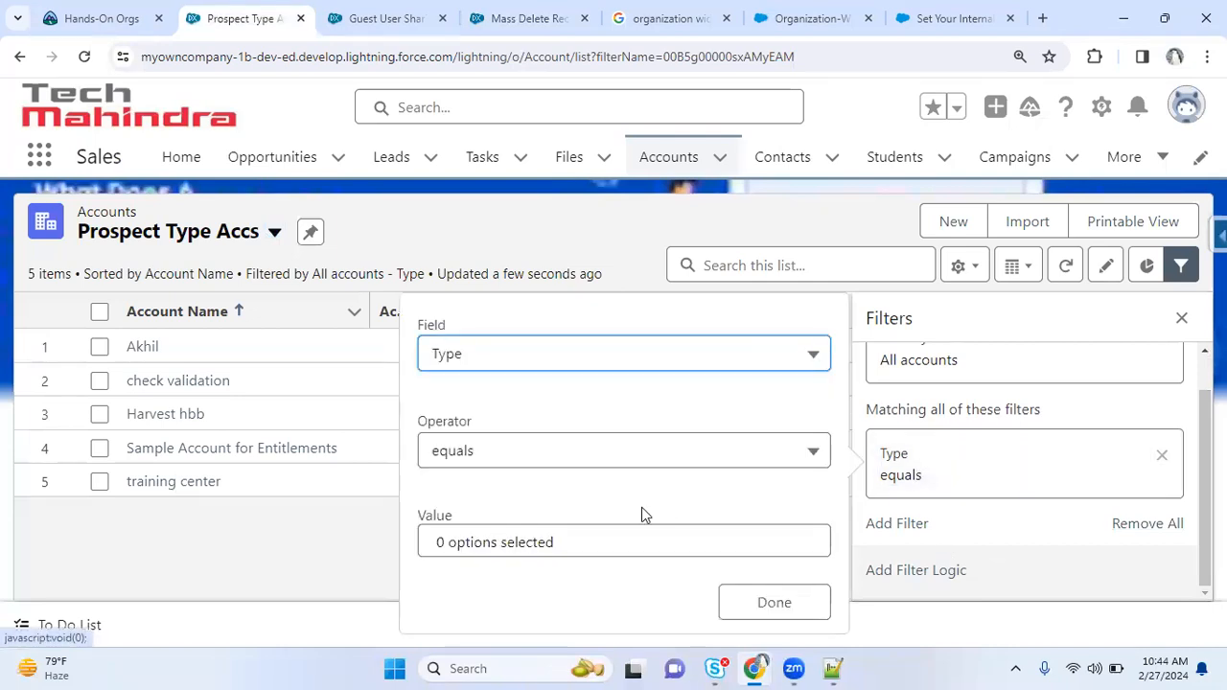
click(555, 547)
click(540, 323)
click(772, 603)
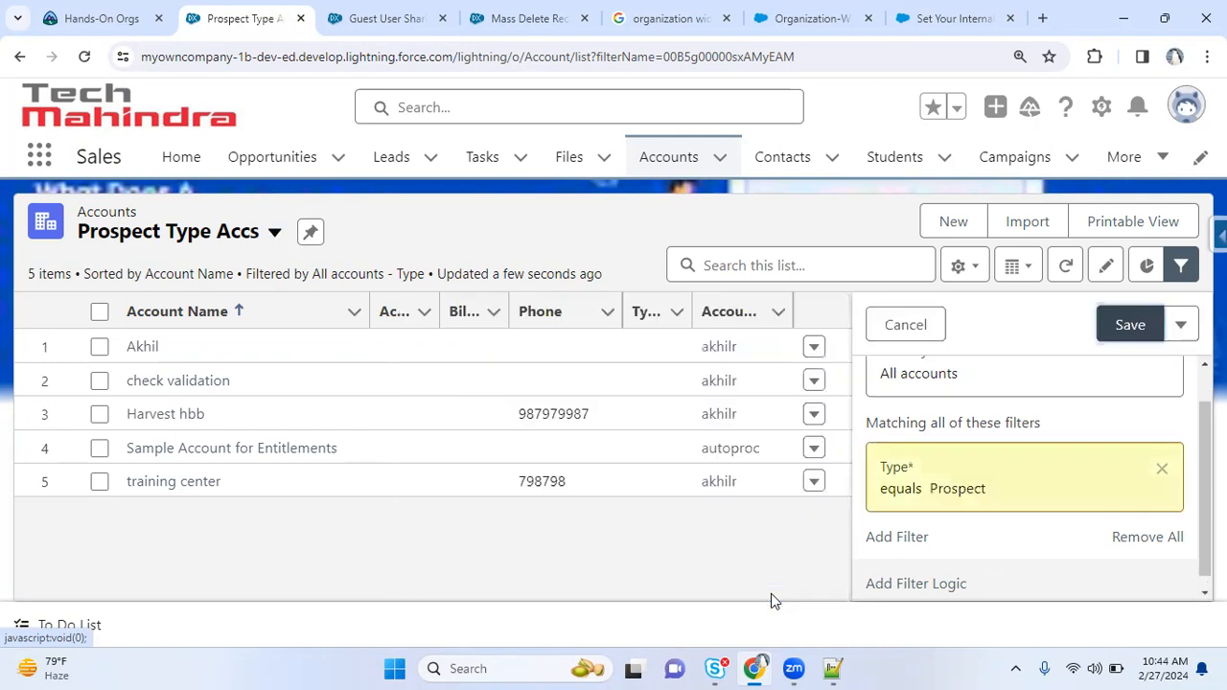
click(1128, 325)
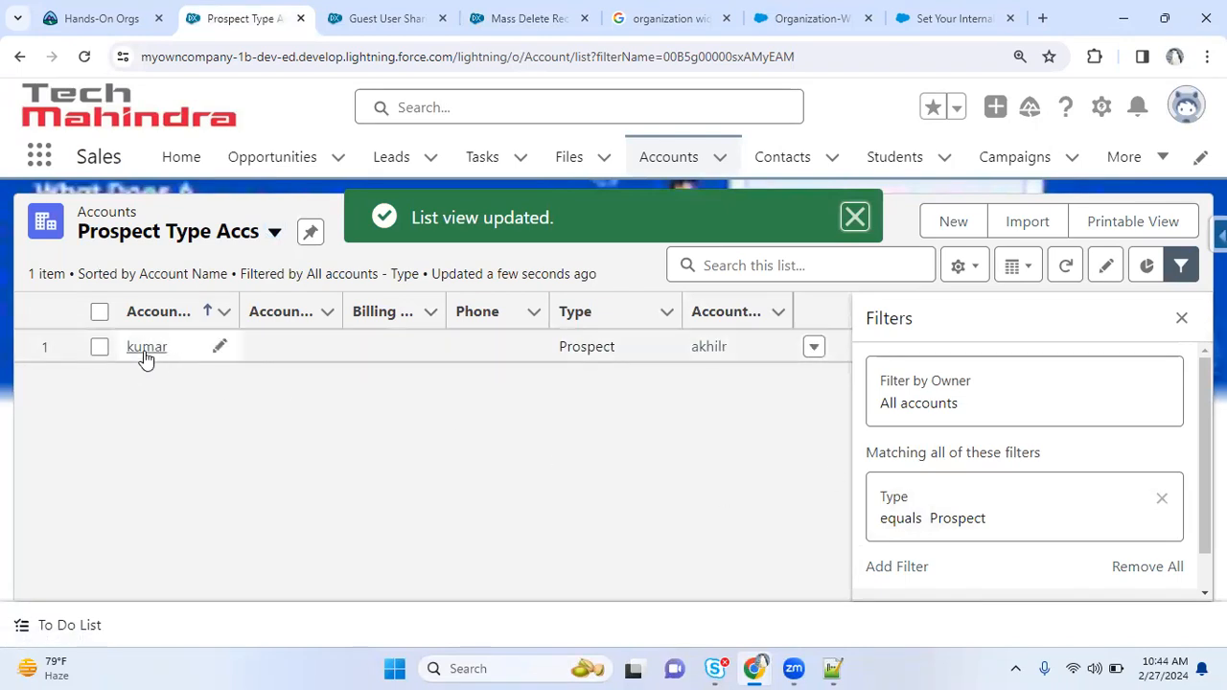
- Check the matching accounts in Mass Delete Records against the Prospect Type Accs list view
click(337, 16)
click(520, 14)
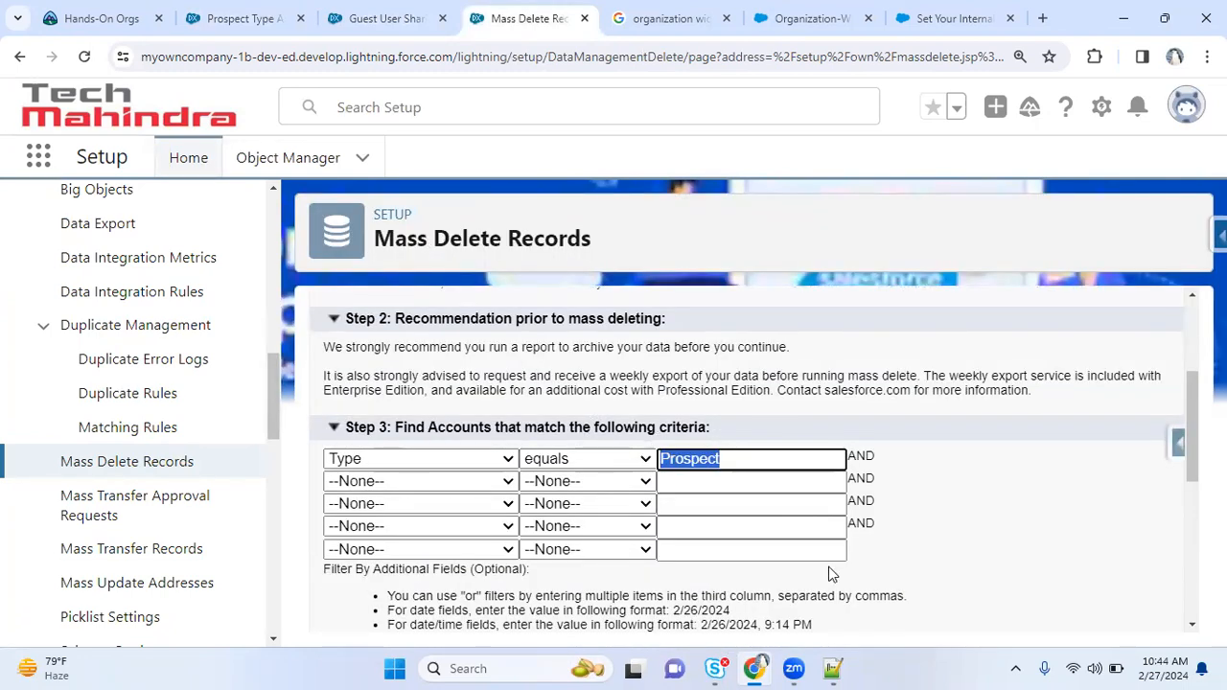
scroll(1189, 427, down, 5)
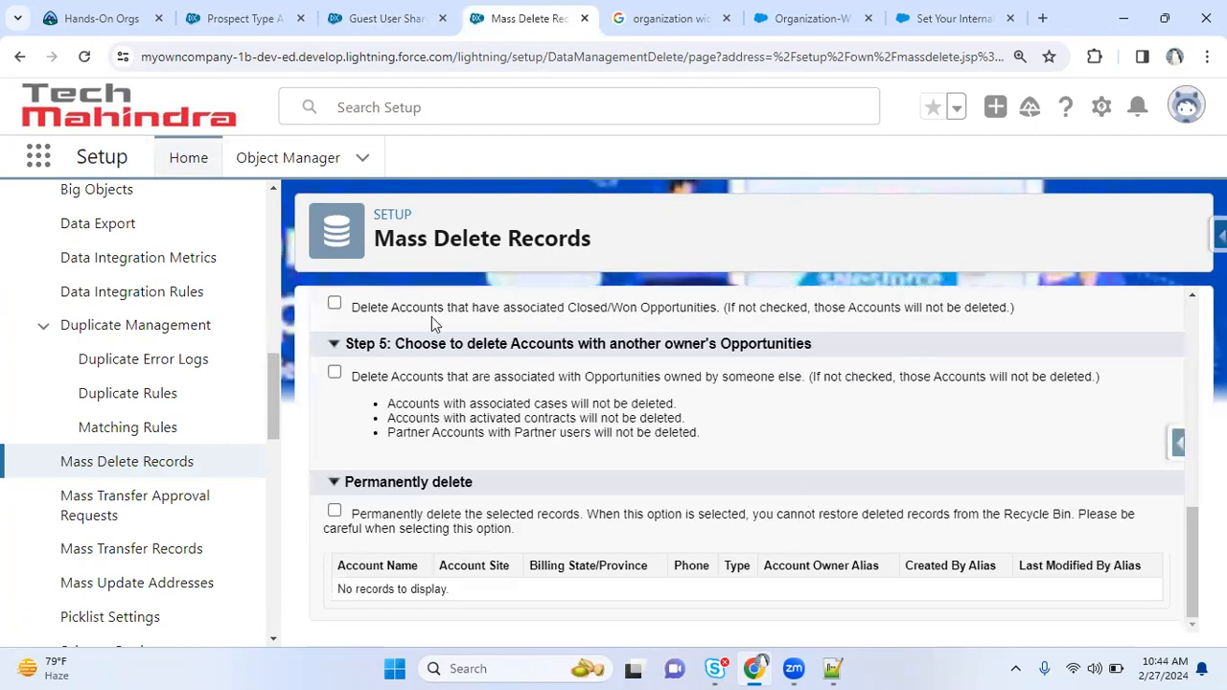
click(383, 18)
click(246, 14)
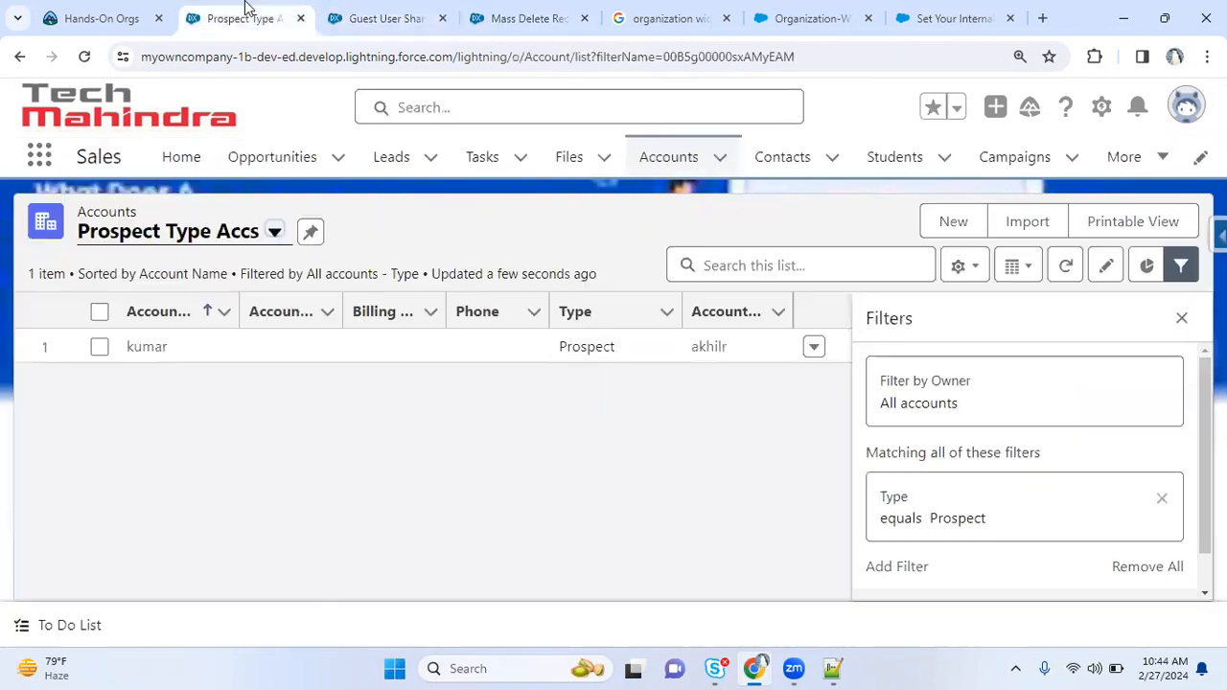
- Open the Prospect account from the list view and reload its record page to check whether it still exists
click(144, 348)
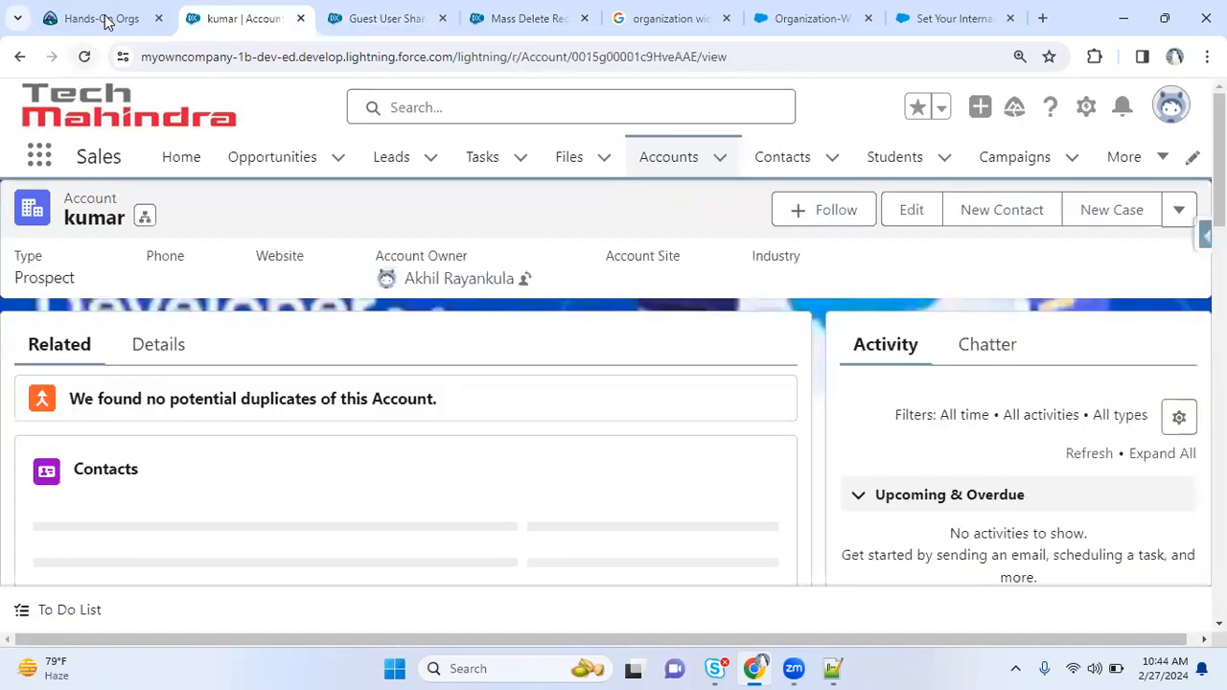
key(F5)
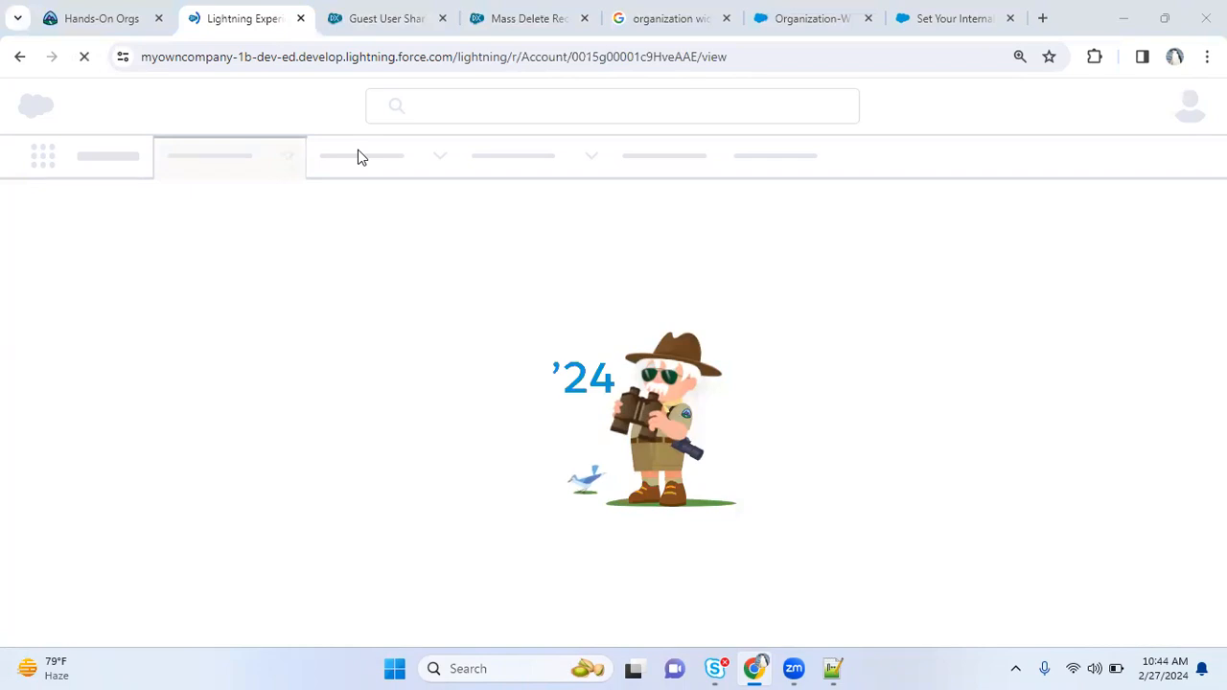
double_click(628, 57)
- Review the object types offered by Mass Delete Records and open the Mass Transfer Approval Requests page
click(526, 18)
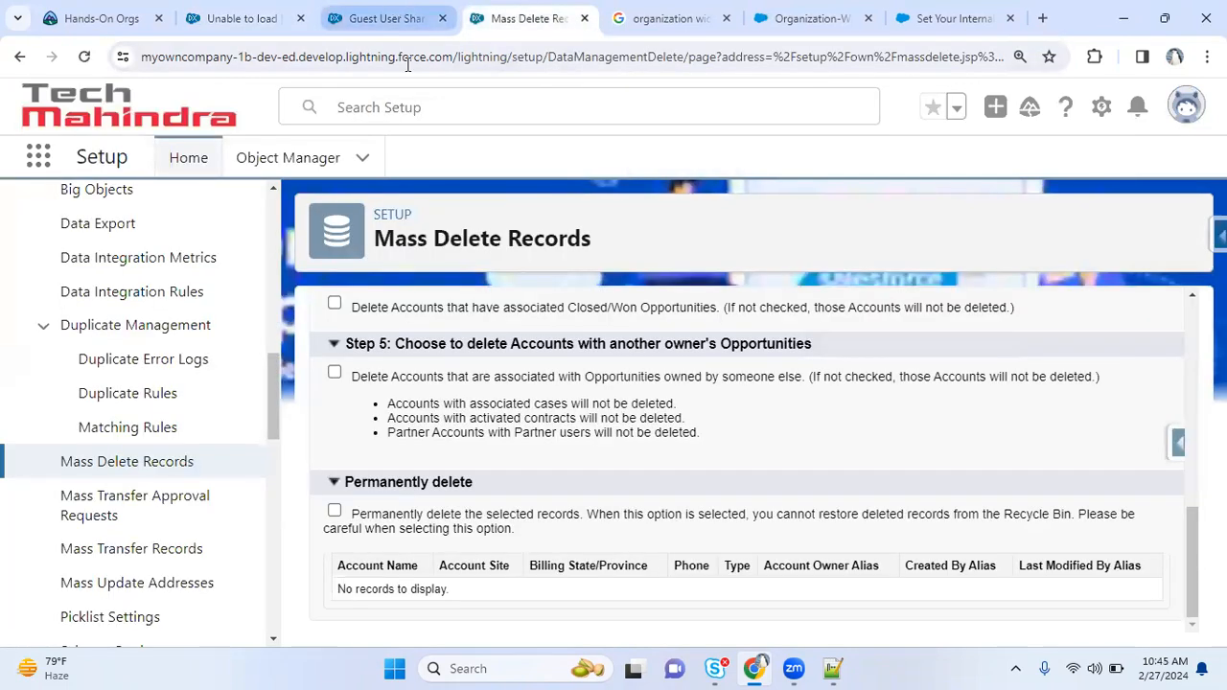
click(125, 464)
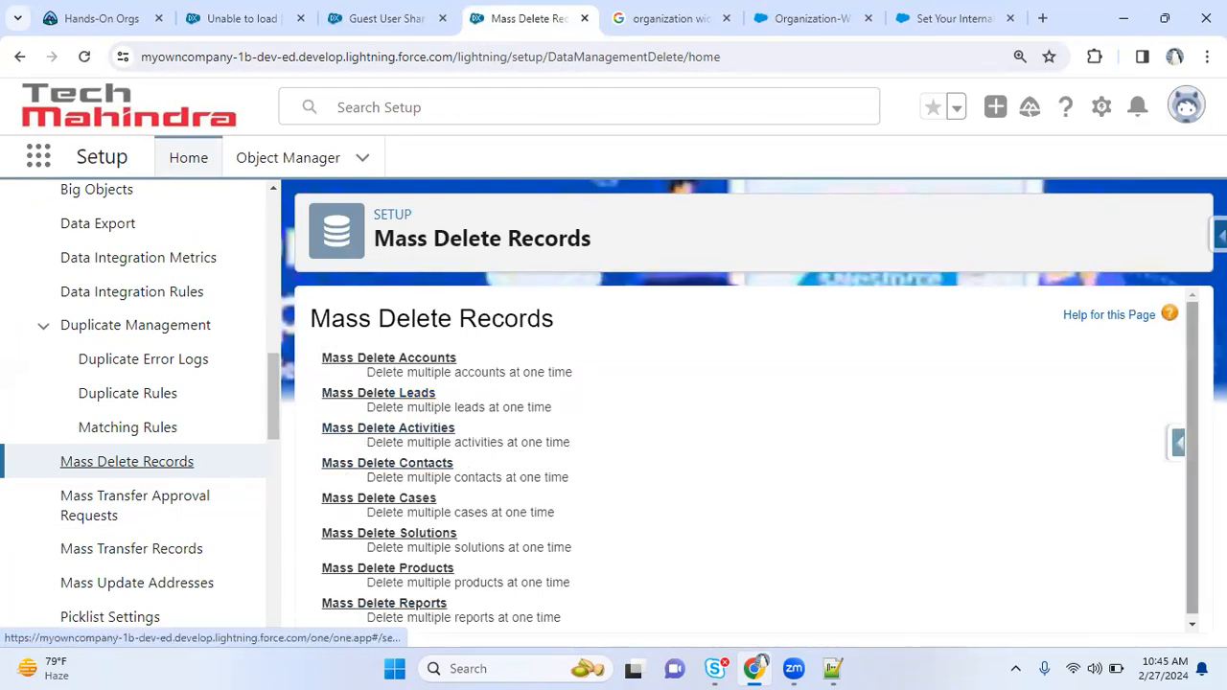
scroll(1188, 444, down, 1)
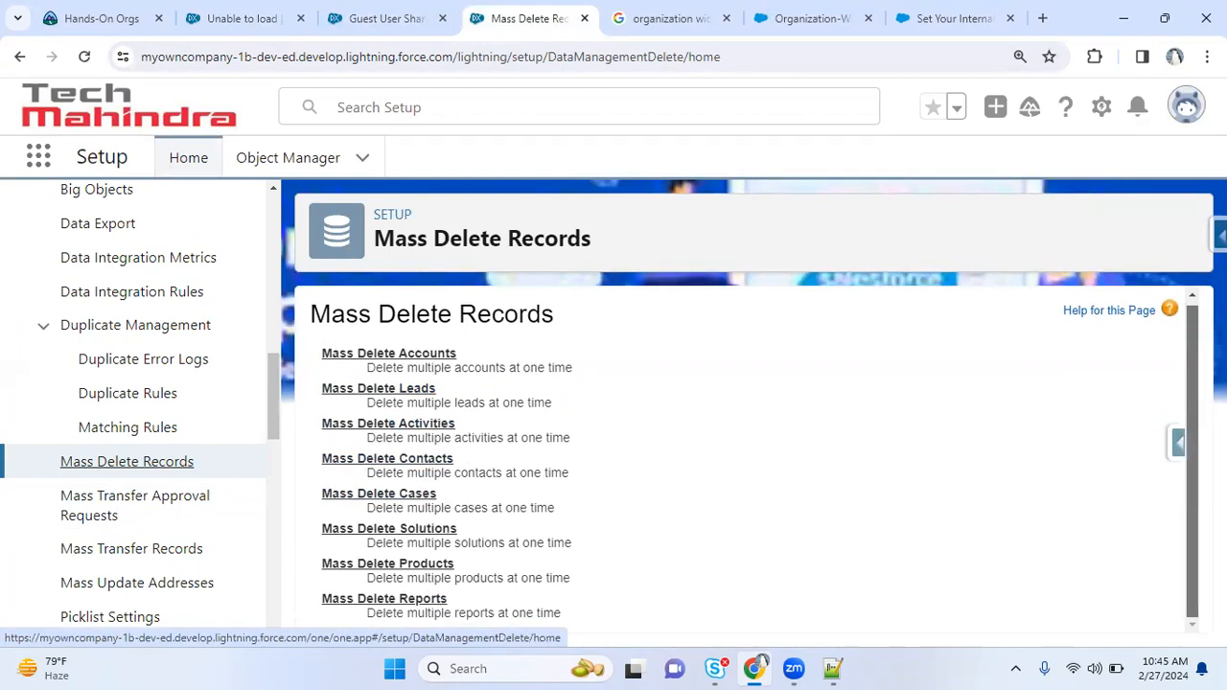
click(163, 505)
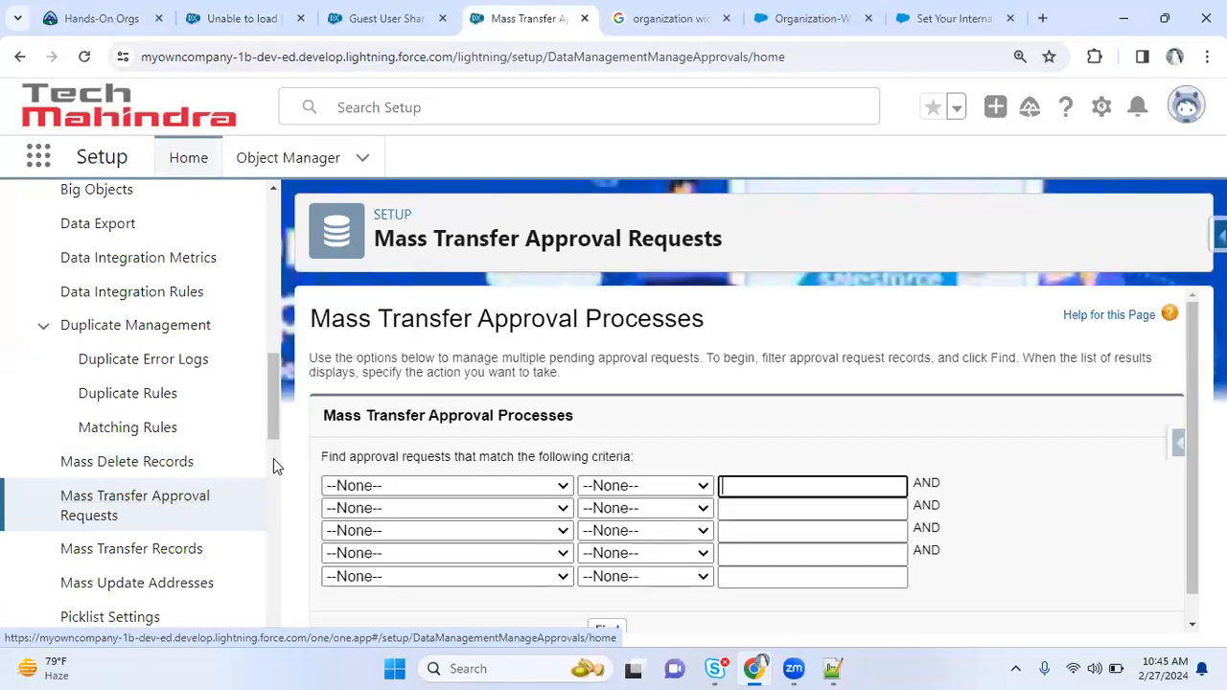
- Open Transfer Accounts in Mass Transfer Records and bring up the user lookup for Transfer from
click(171, 553)
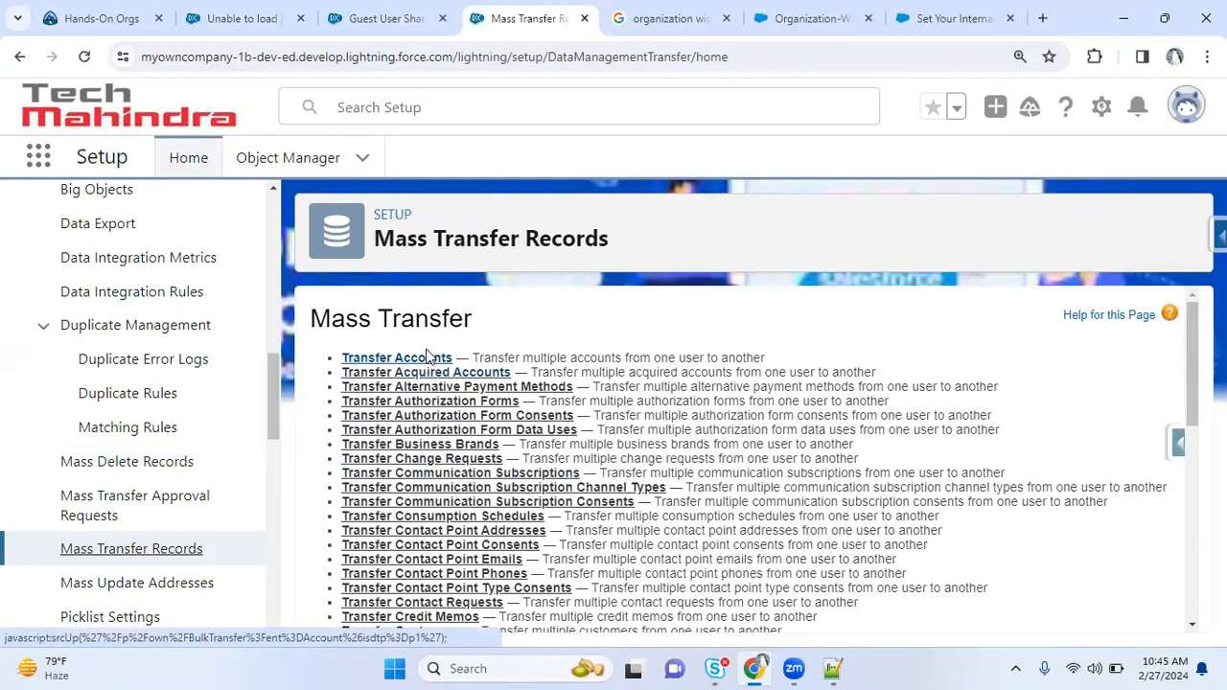
drag(490, 357, 735, 352)
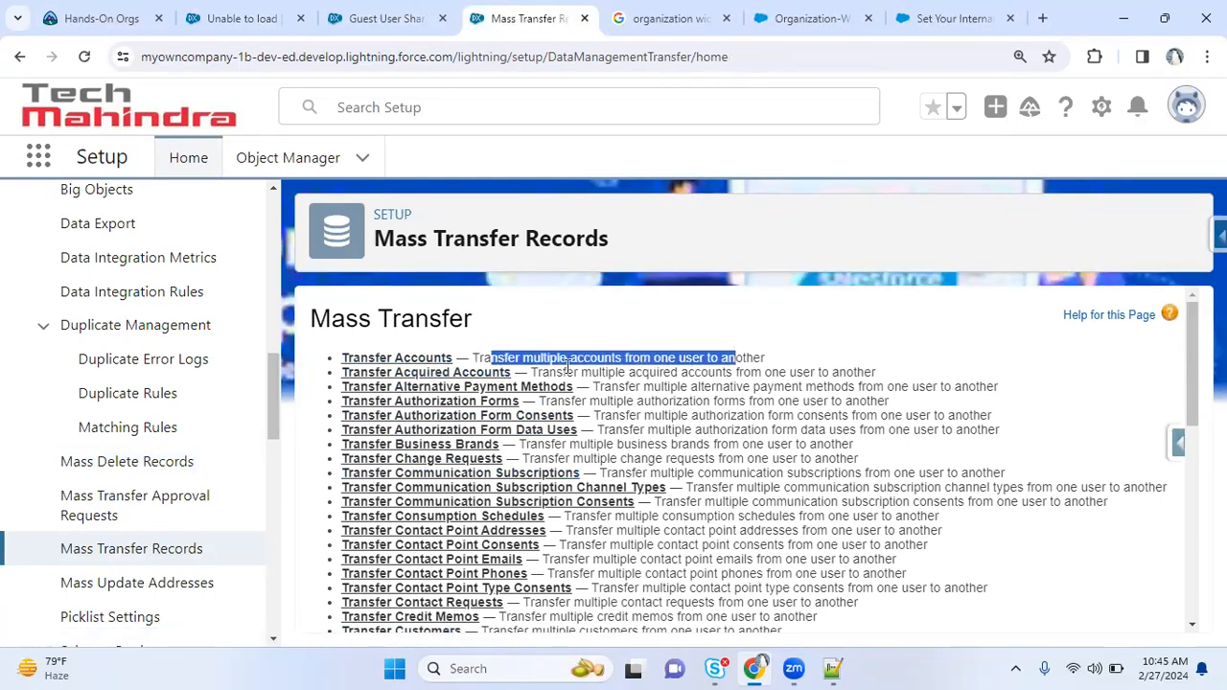
click(403, 357)
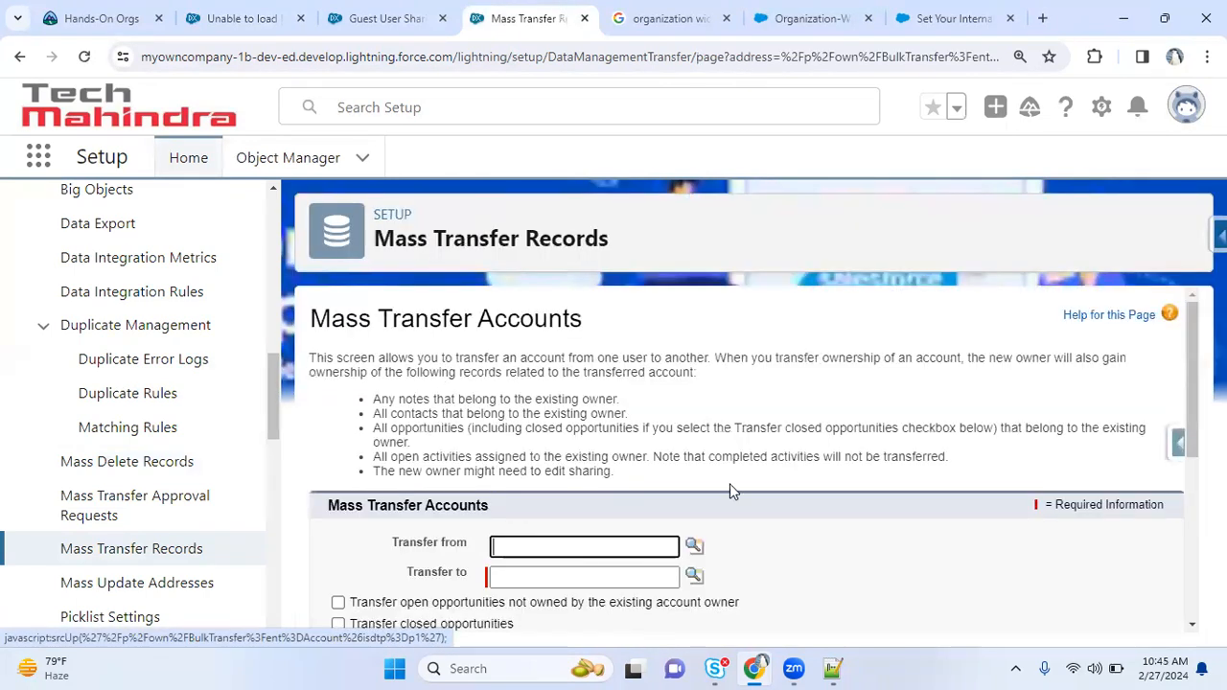
drag(1189, 410, 1189, 466)
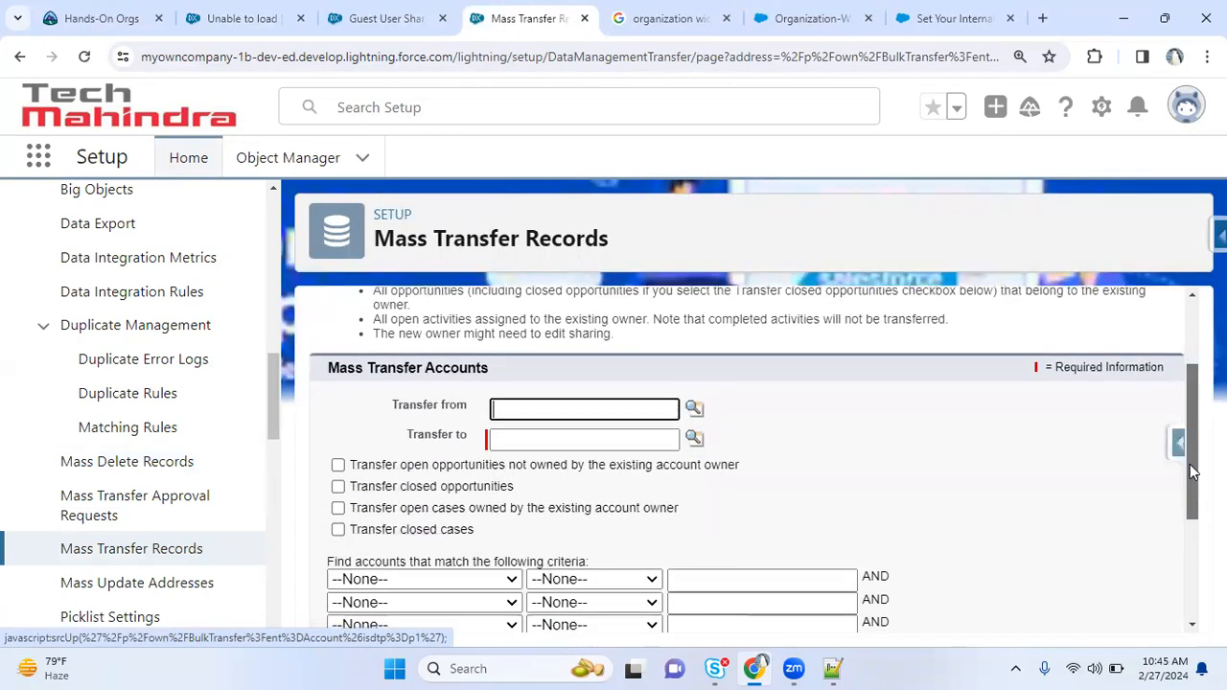
click(694, 407)
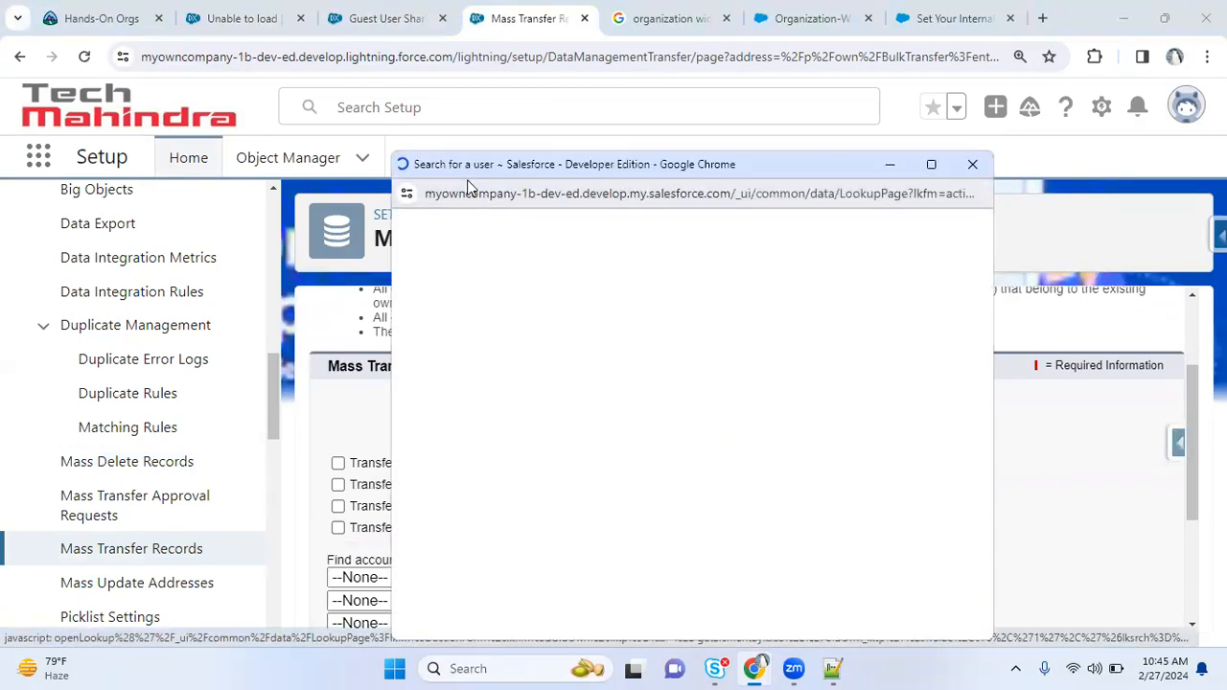
drag(475, 172, 596, 245)
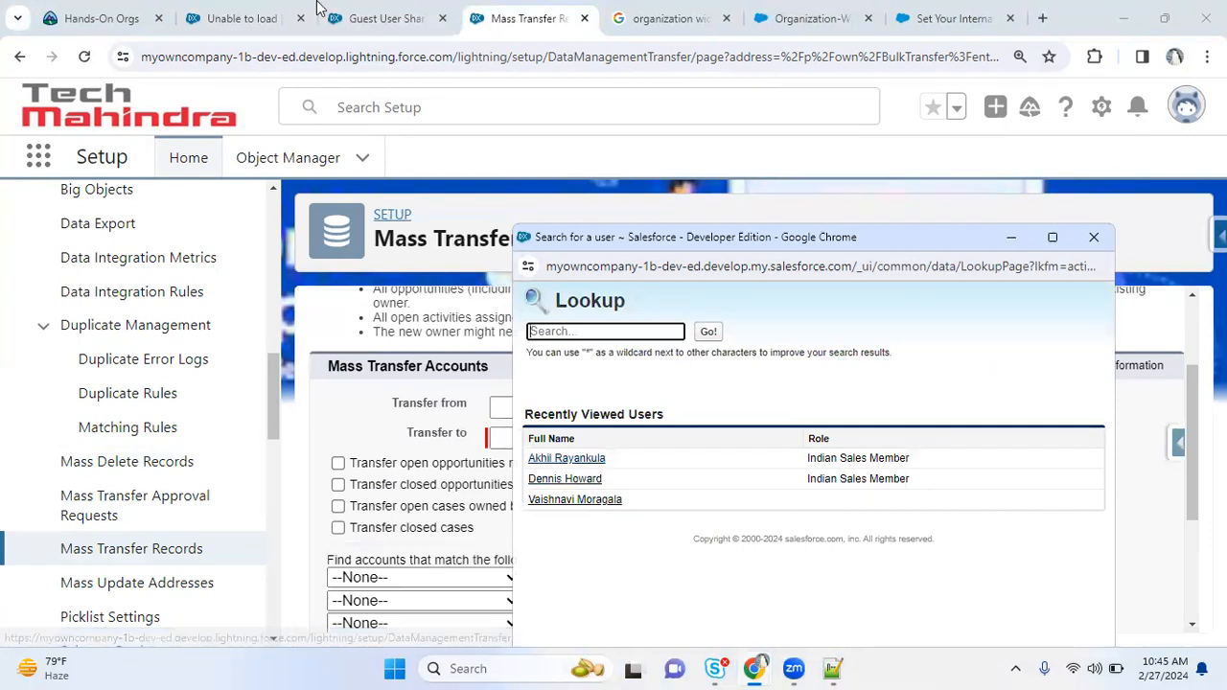
- Return to the Accounts object in the Sales app and display the All Accounts list view
click(246, 10)
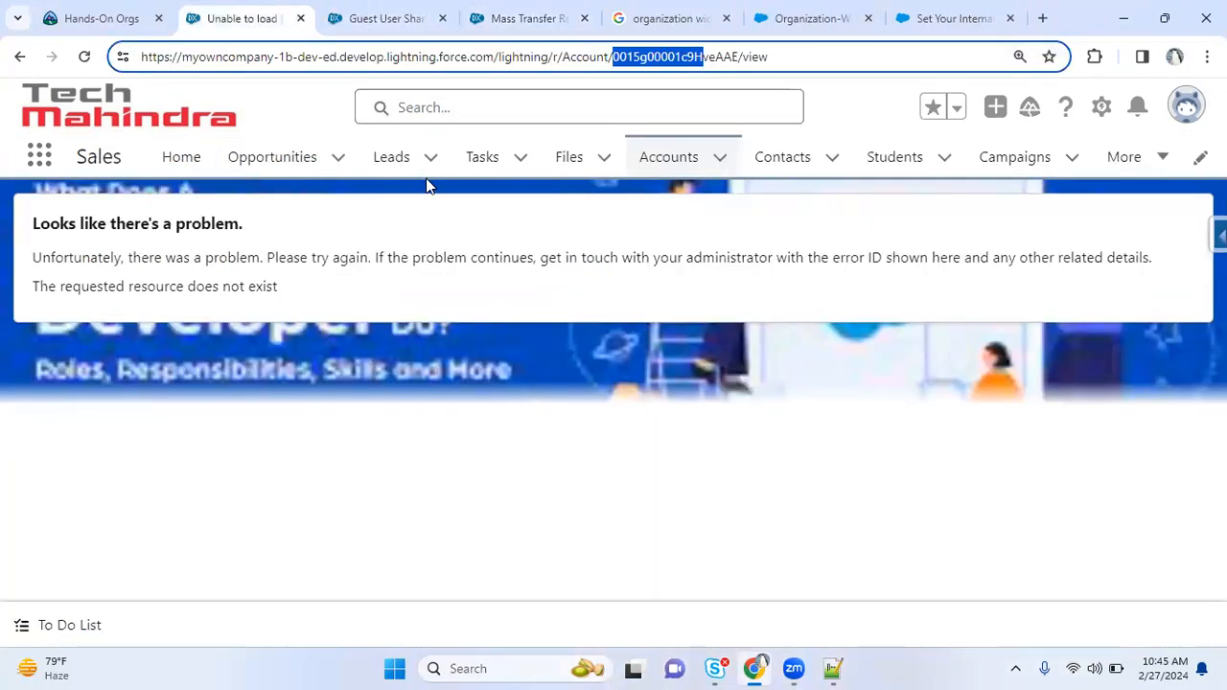
key(ctrl+minus)
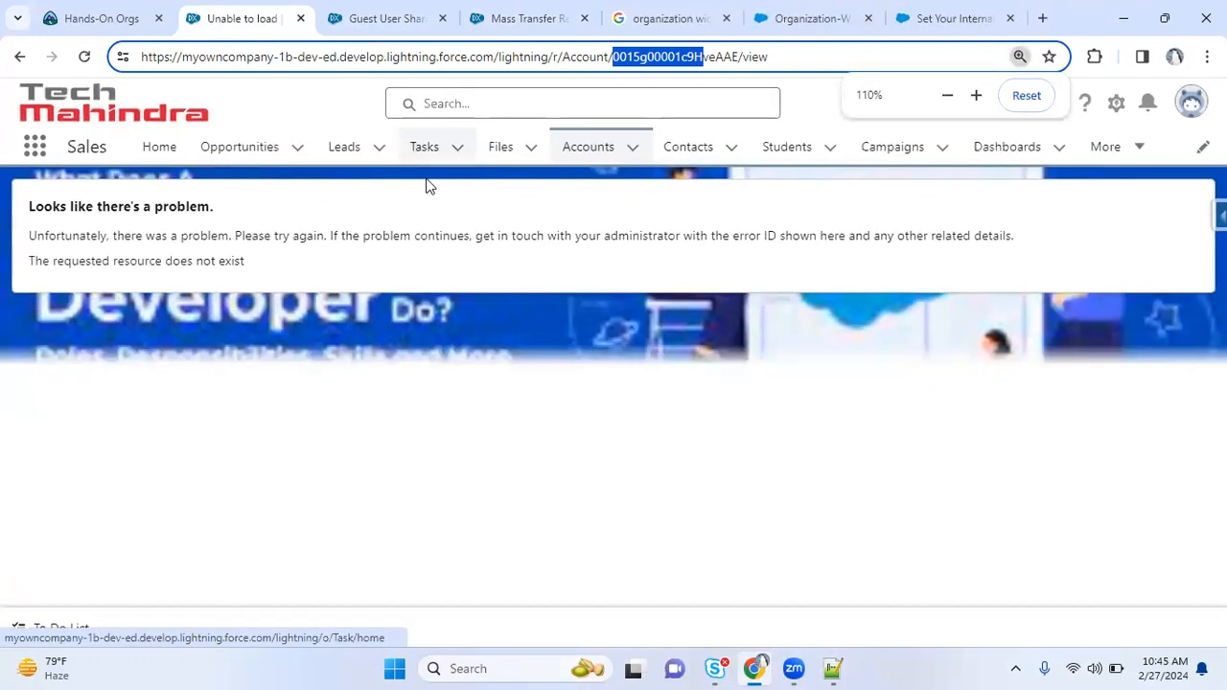
click(593, 149)
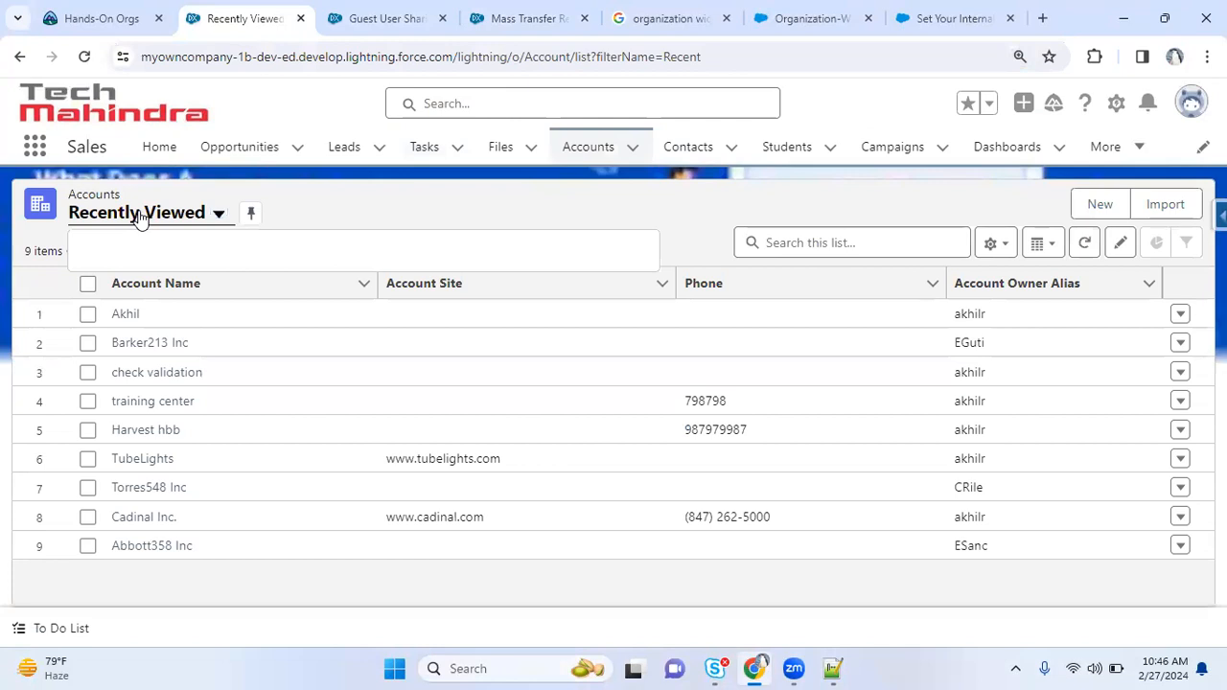
click(139, 215)
click(178, 277)
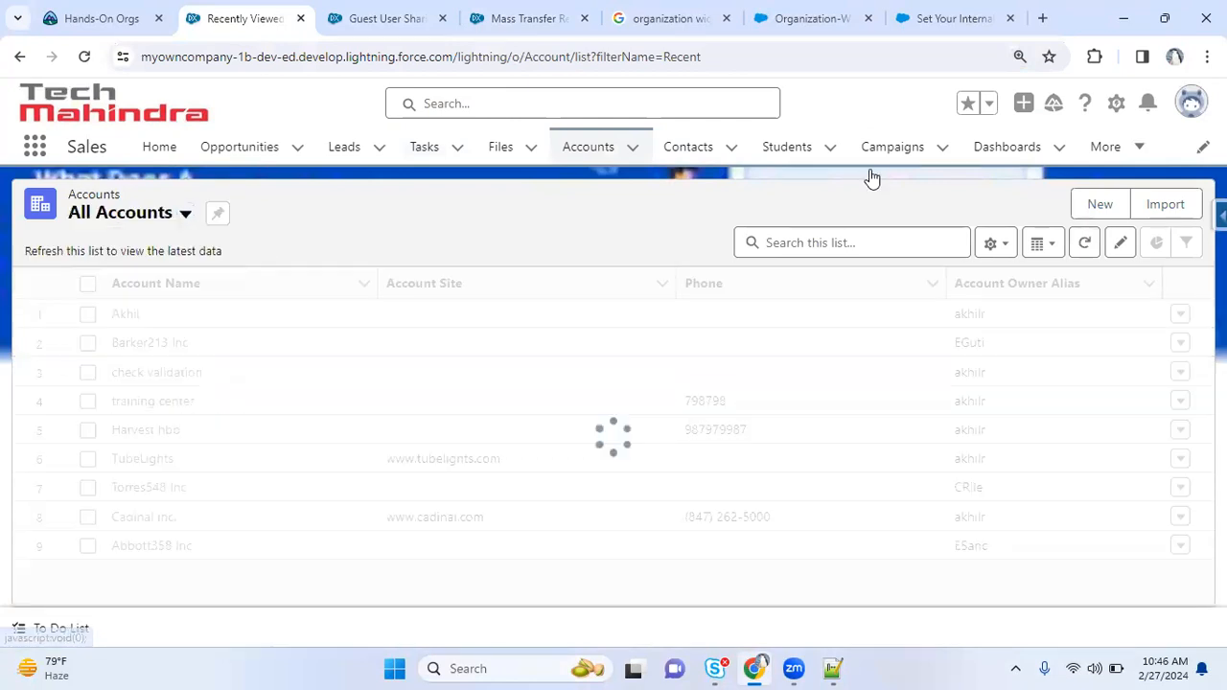
- Create an Accounts list view named with the owner's first name plus "sOwnedAccounts", visible only to its creator
click(998, 243)
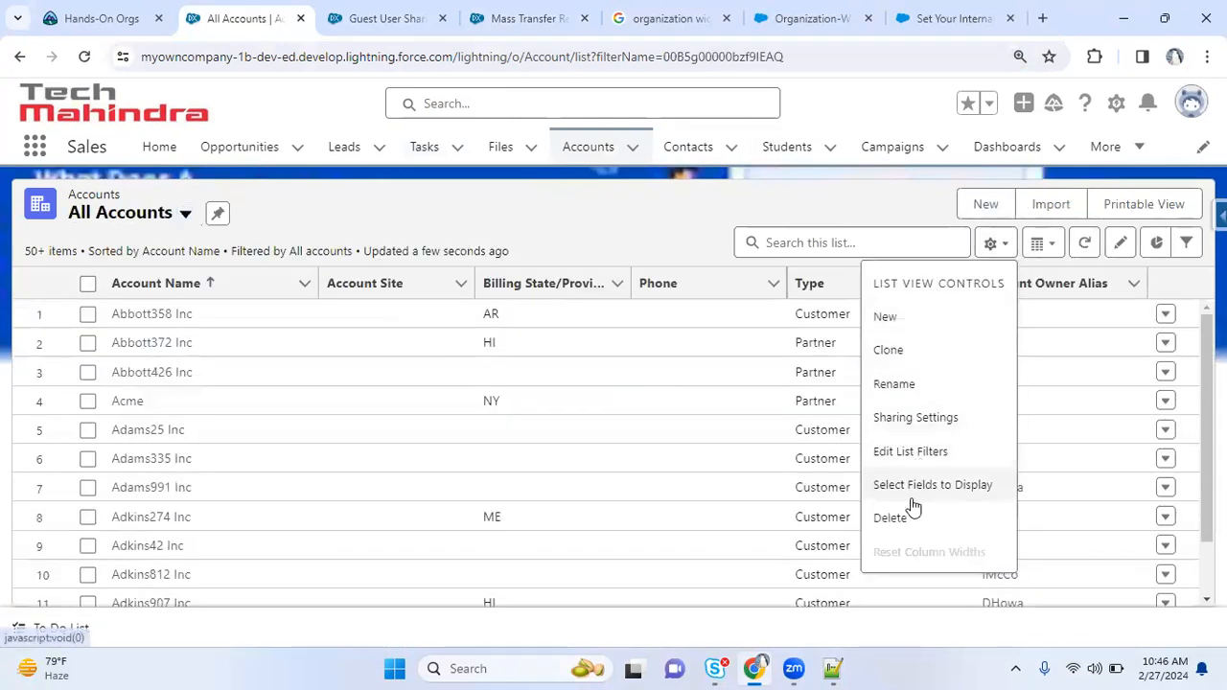
click(916, 319)
text(AkhilsOwnedAccounts)
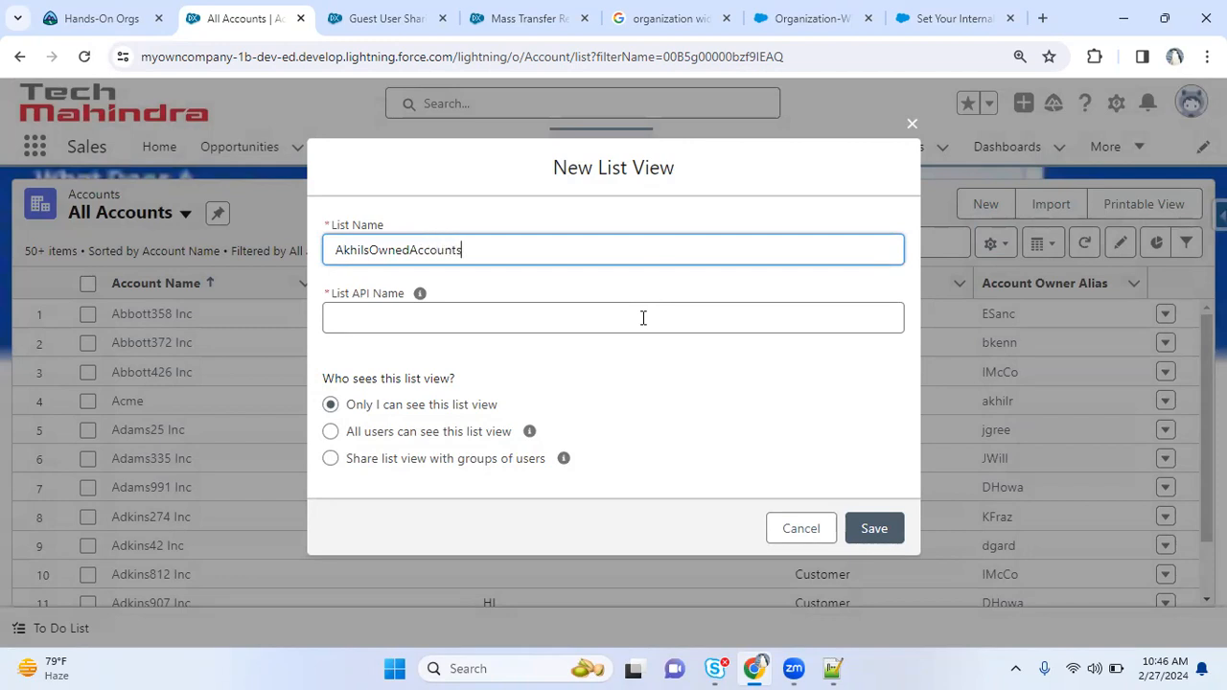
key(Tab)
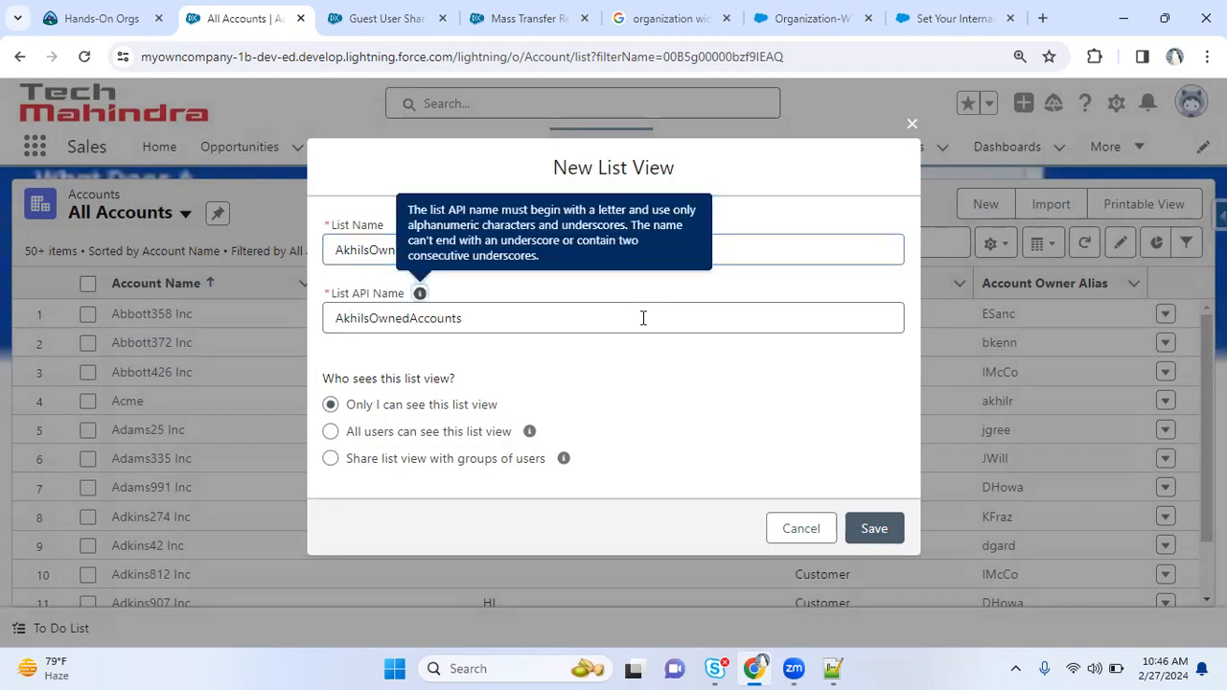
click(889, 528)
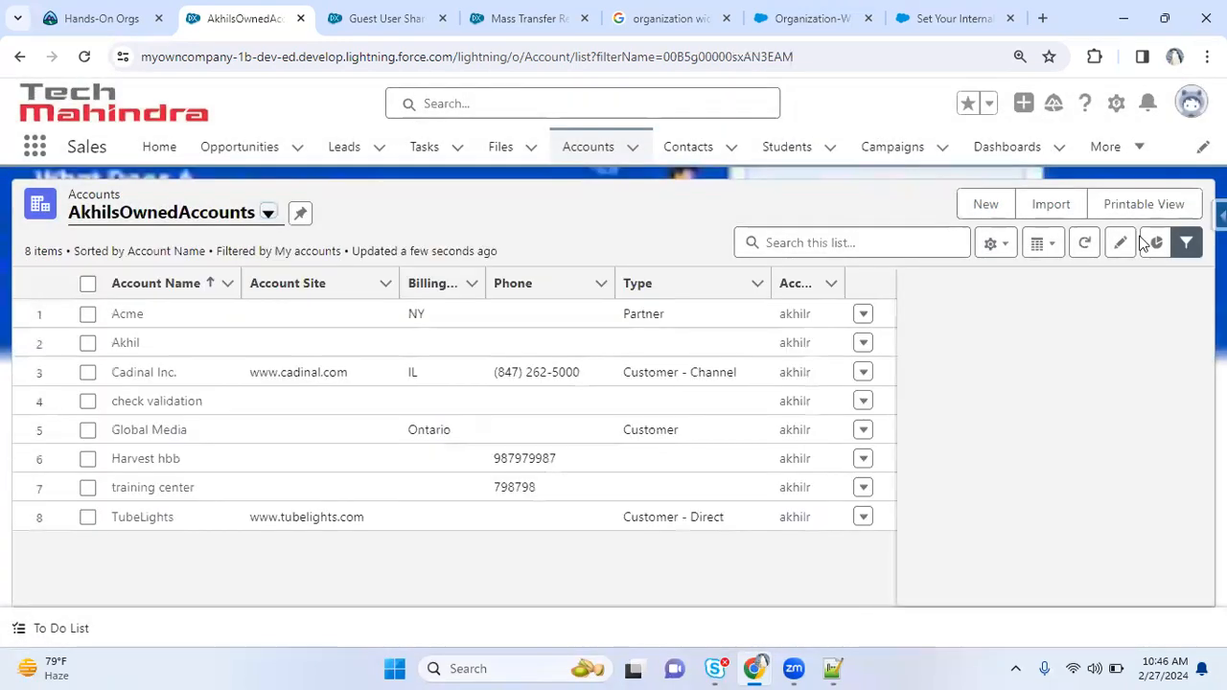
- Review the new list view's owner filter, keep it at My accounts, and close the filters
click(959, 356)
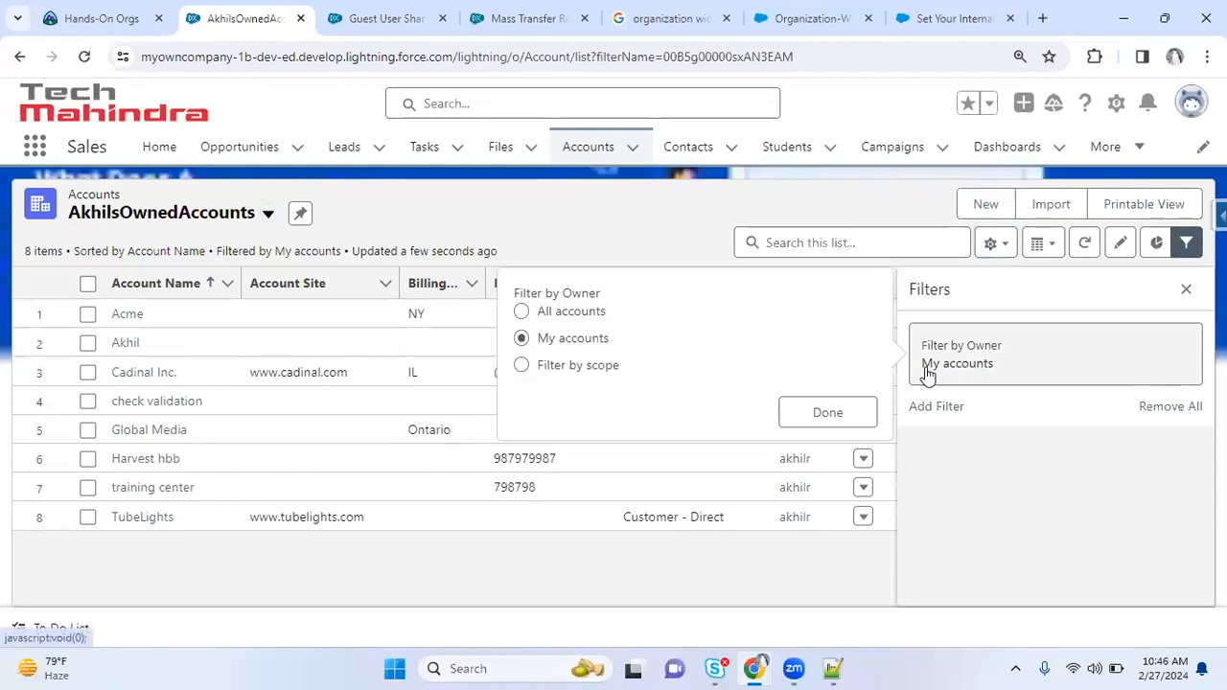
click(839, 414)
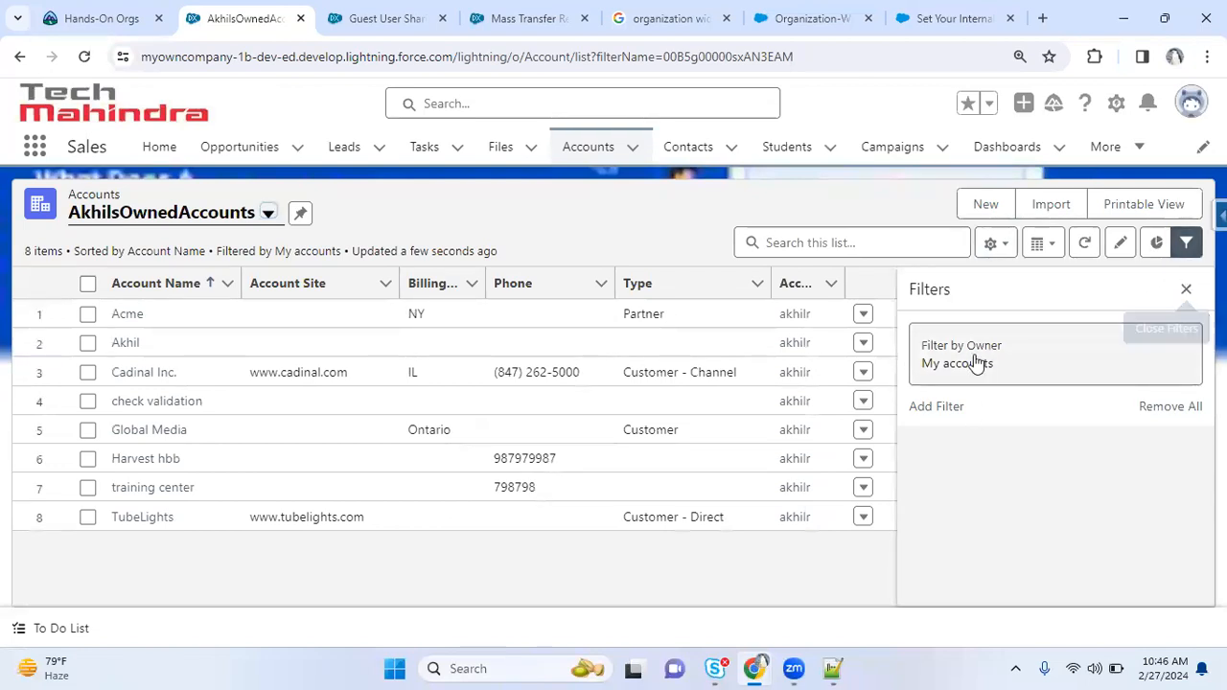
click(1186, 288)
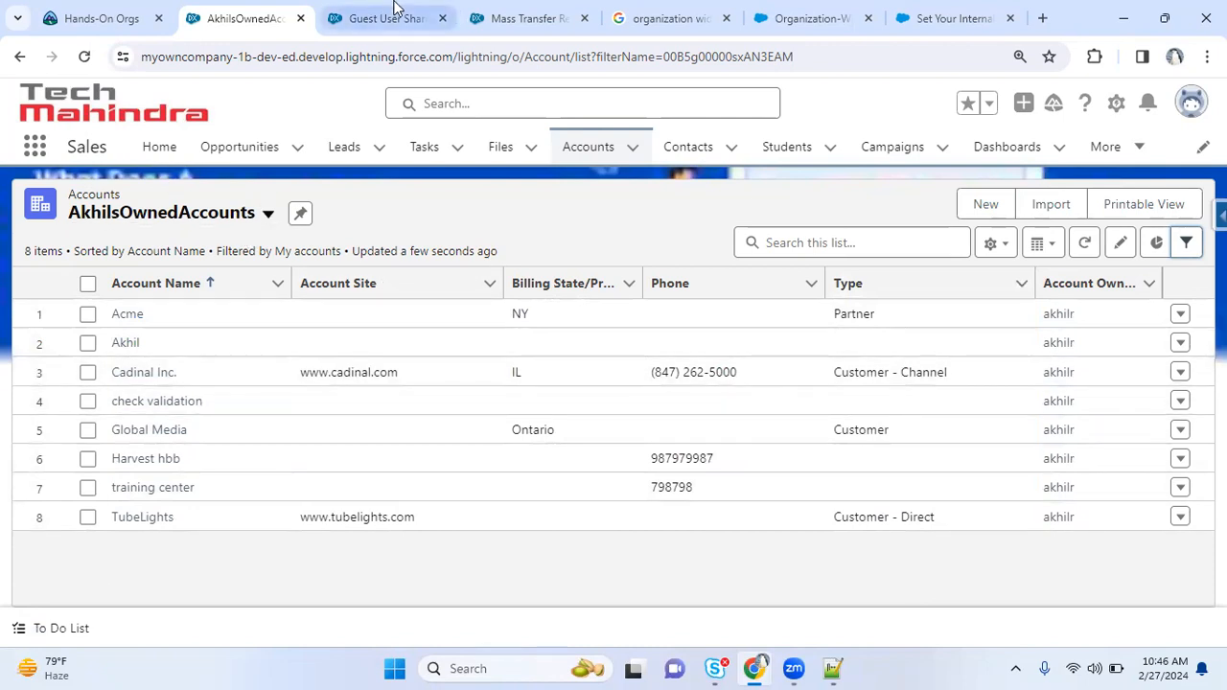
- Close the guest user report and choose the current account owner as Transfer from and the other recently viewed user as Transfer to
click(365, 9)
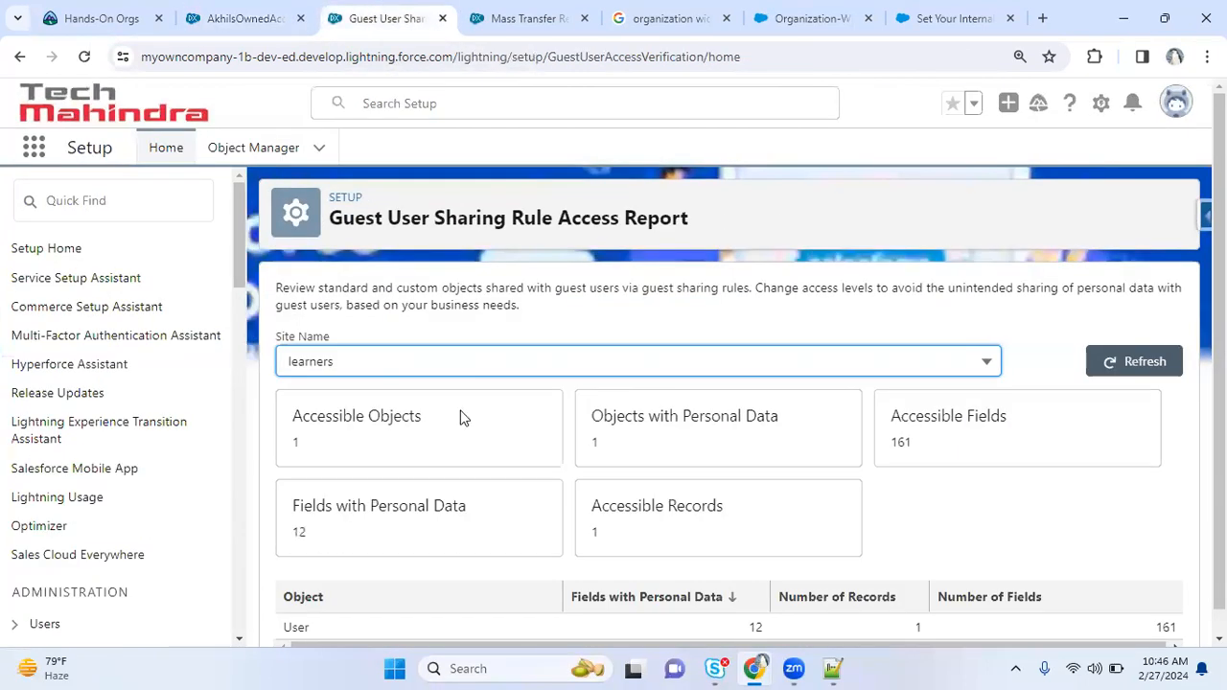
key(ctrl+w)
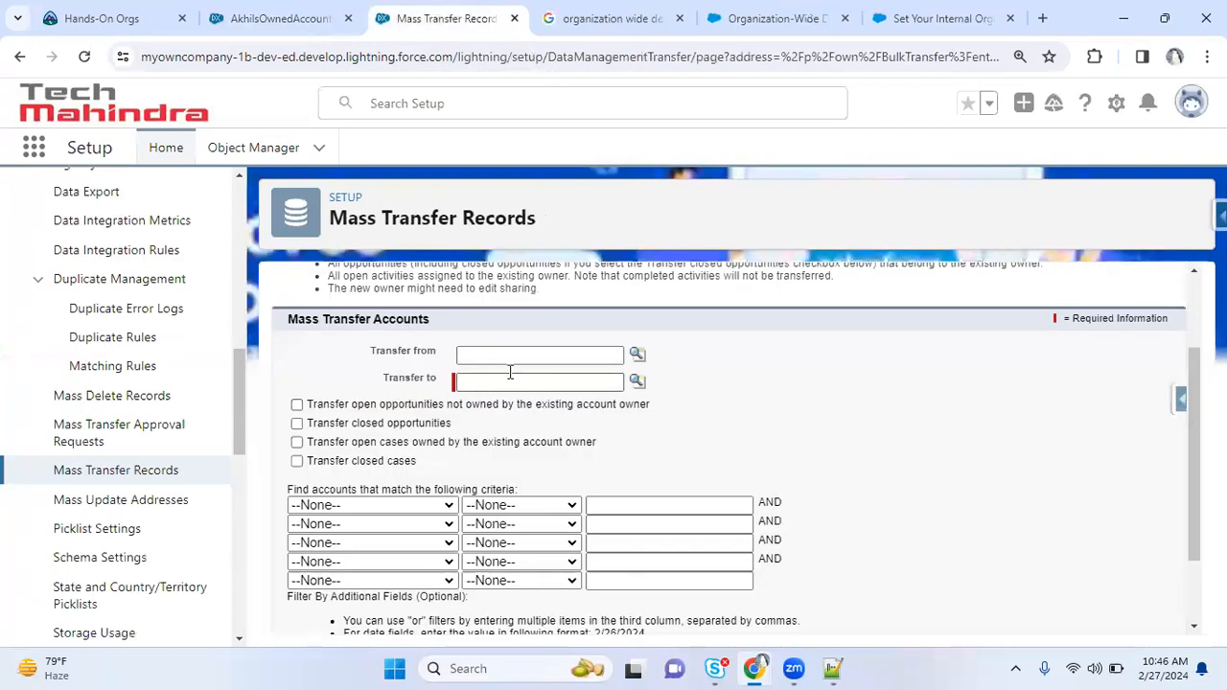
click(637, 359)
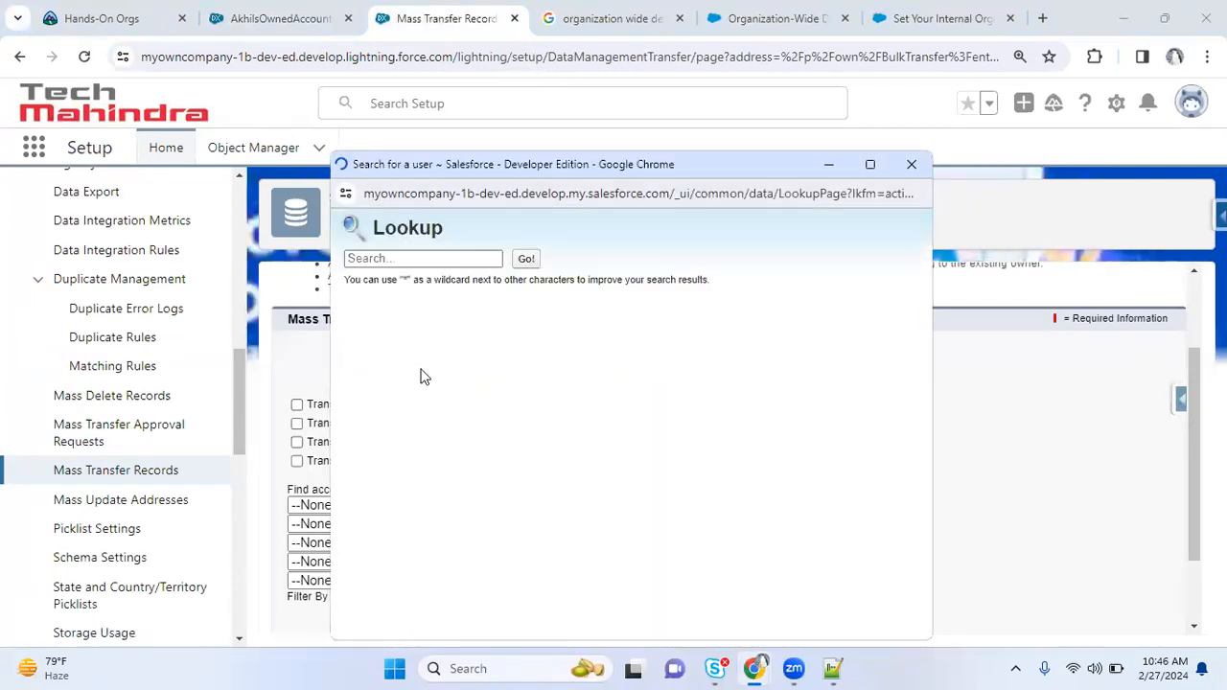
click(395, 387)
click(637, 382)
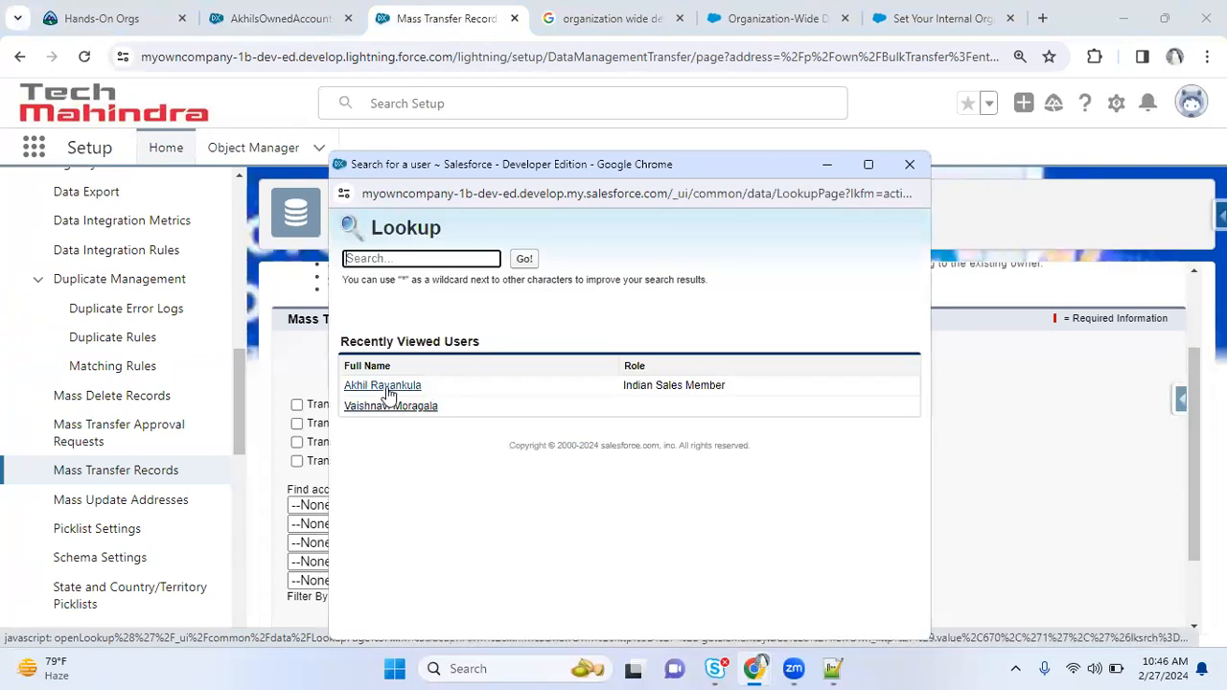
click(376, 409)
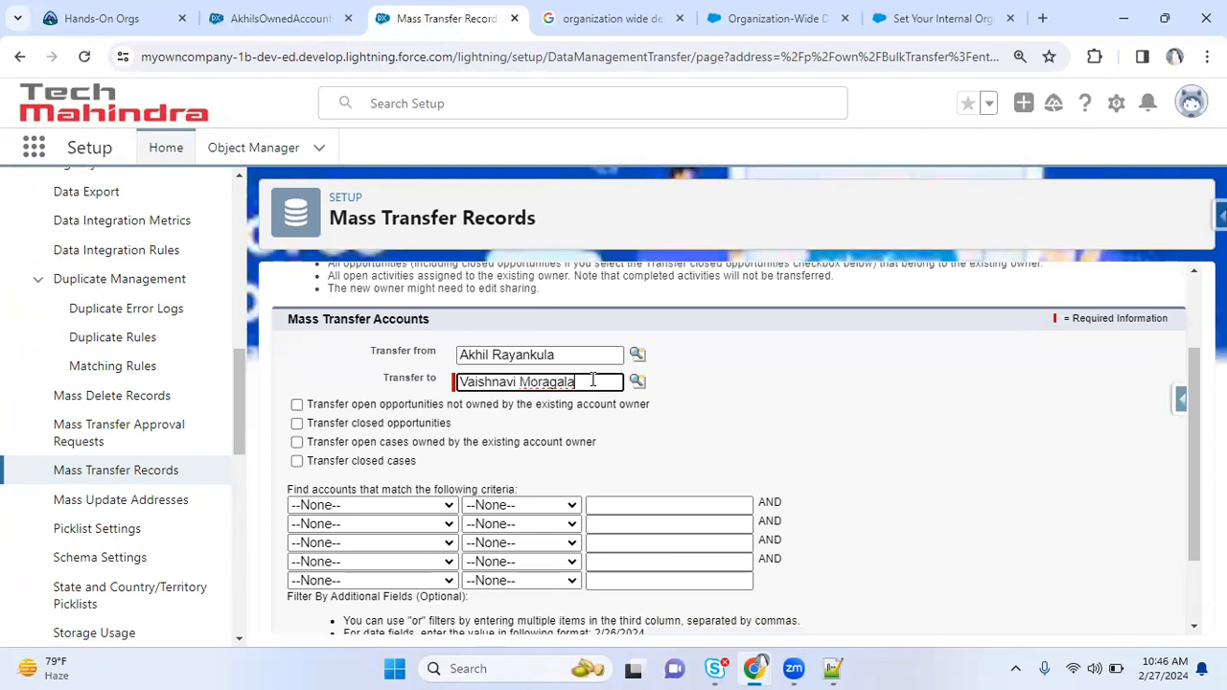
click(773, 411)
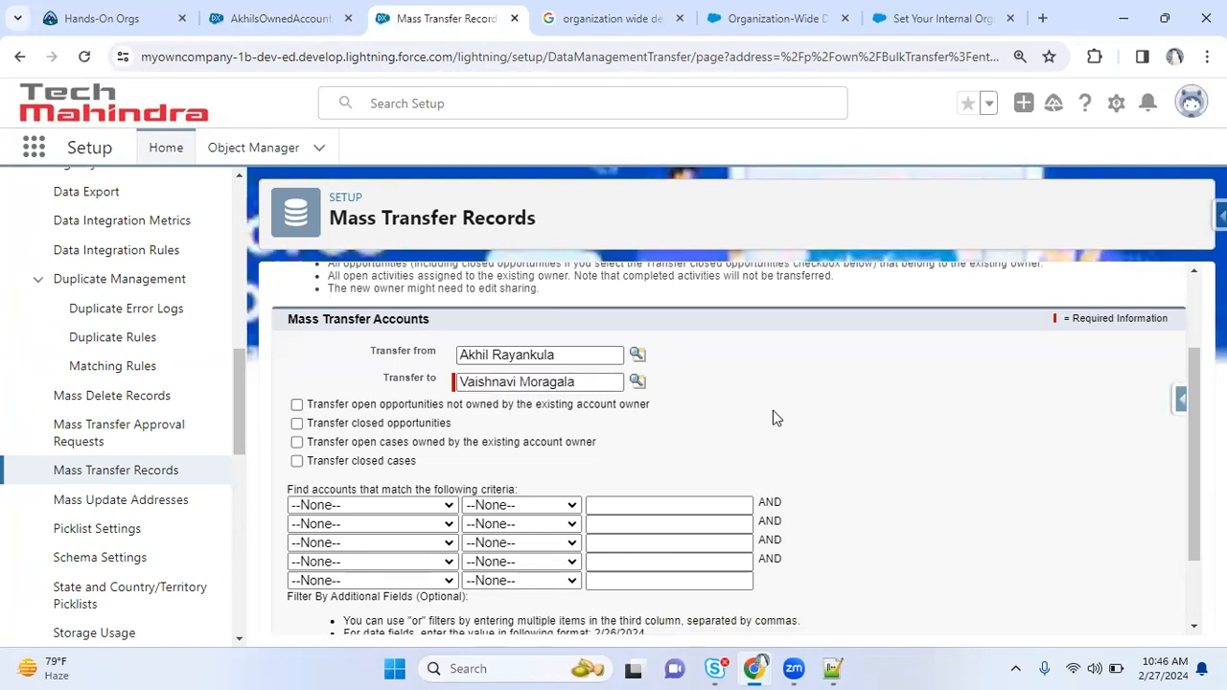
- Enable the transfer of open opportunities not owned by the existing account owner in Mass Transfer Accounts
drag(337, 410, 434, 411)
click(578, 411)
drag(562, 355, 428, 355)
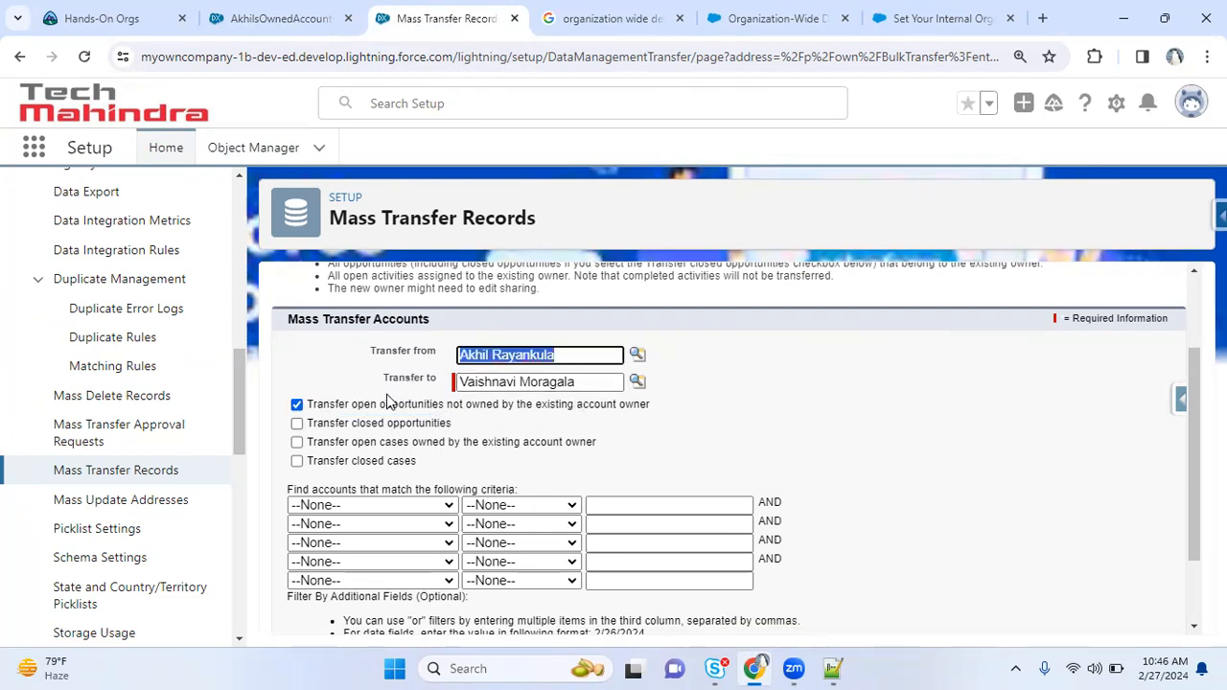
drag(341, 320, 422, 322)
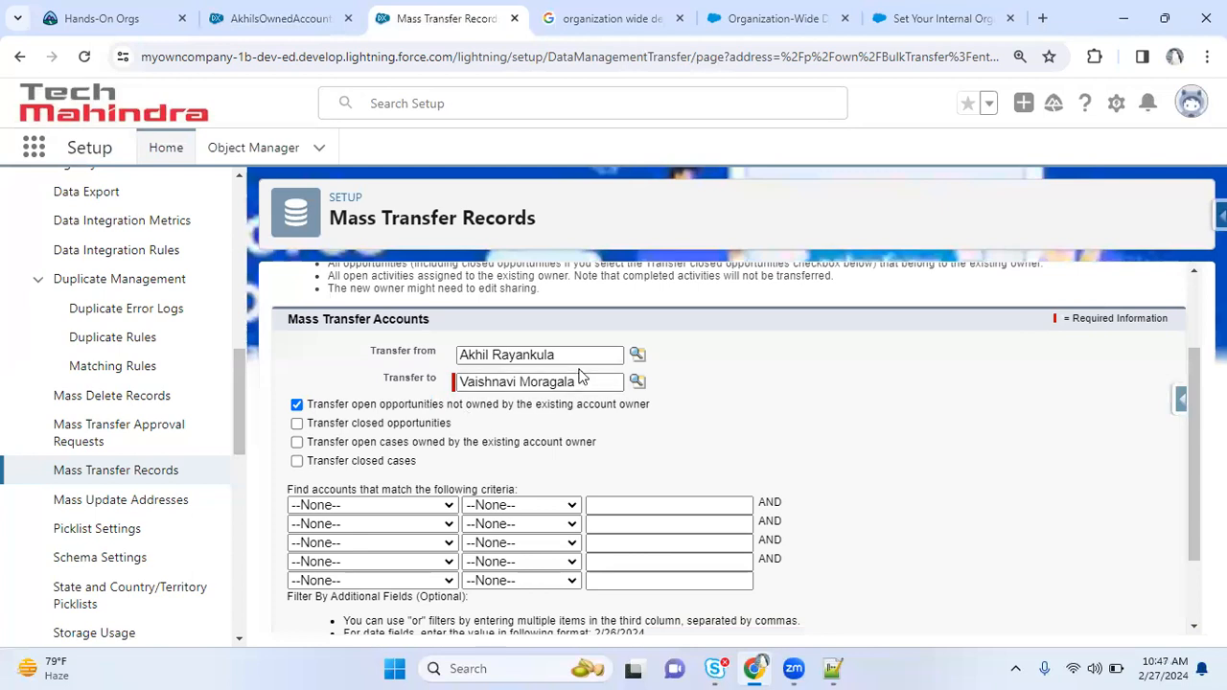
drag(579, 356, 458, 356)
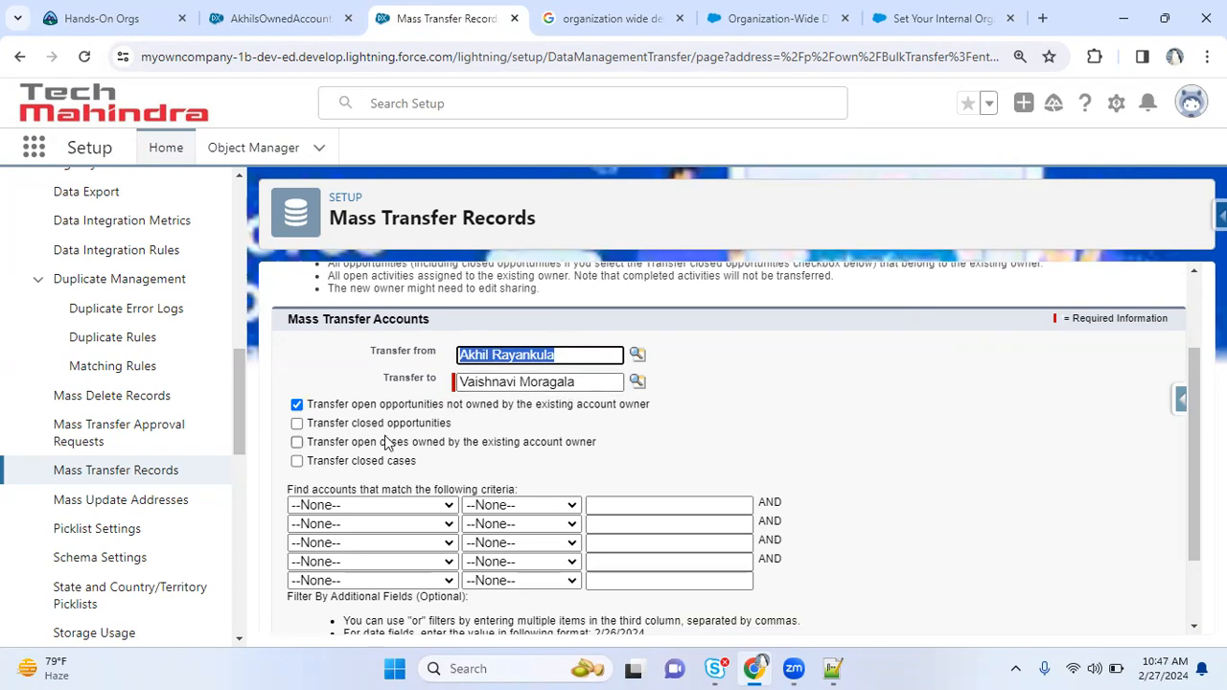
- Enable the transfer of closed opportunities, open cases owned by the existing account owner, and closed cases
click(344, 429)
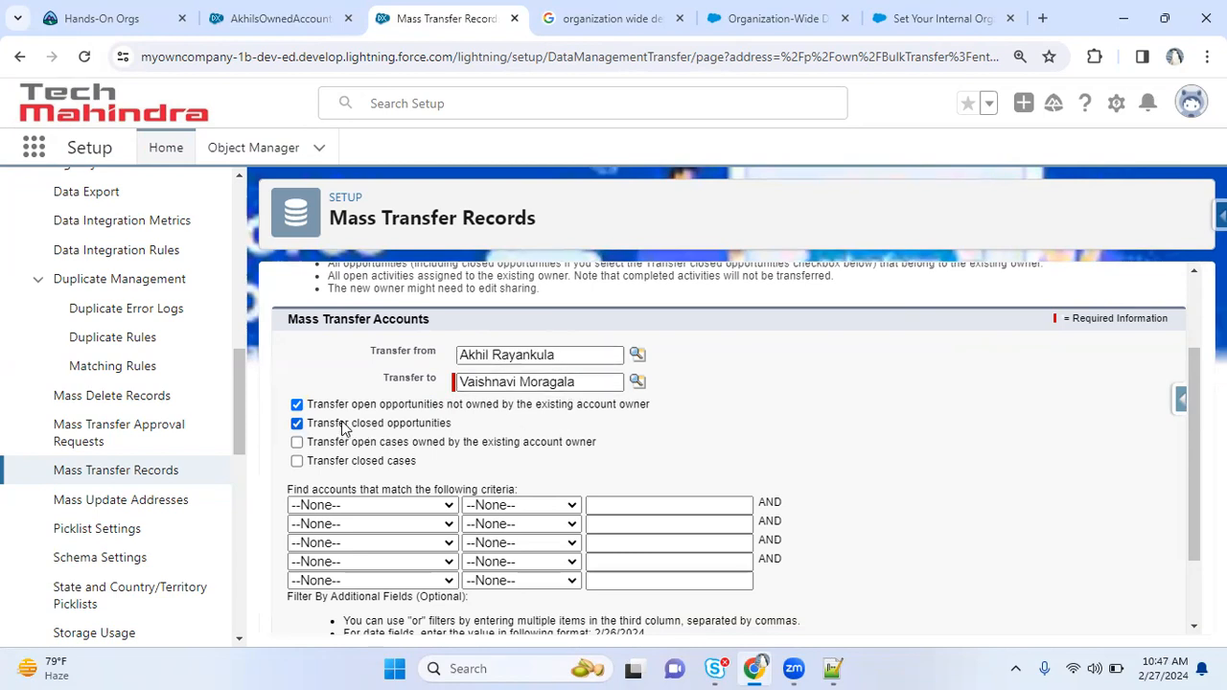
drag(566, 355, 443, 351)
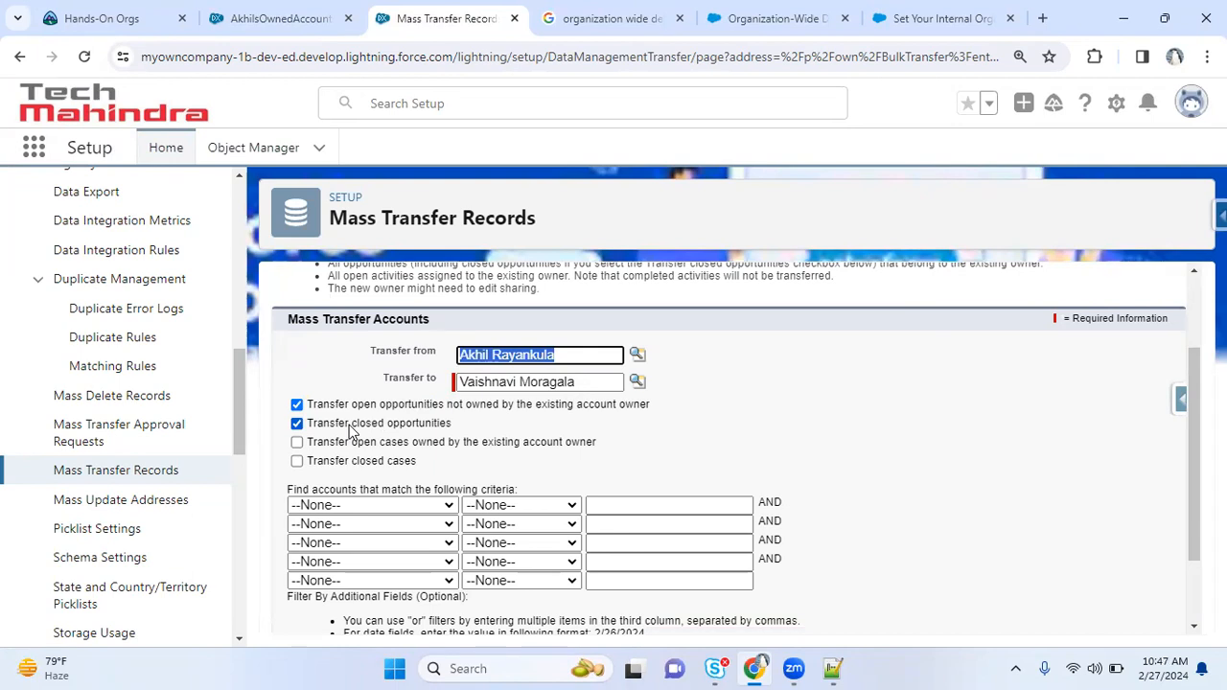
click(374, 467)
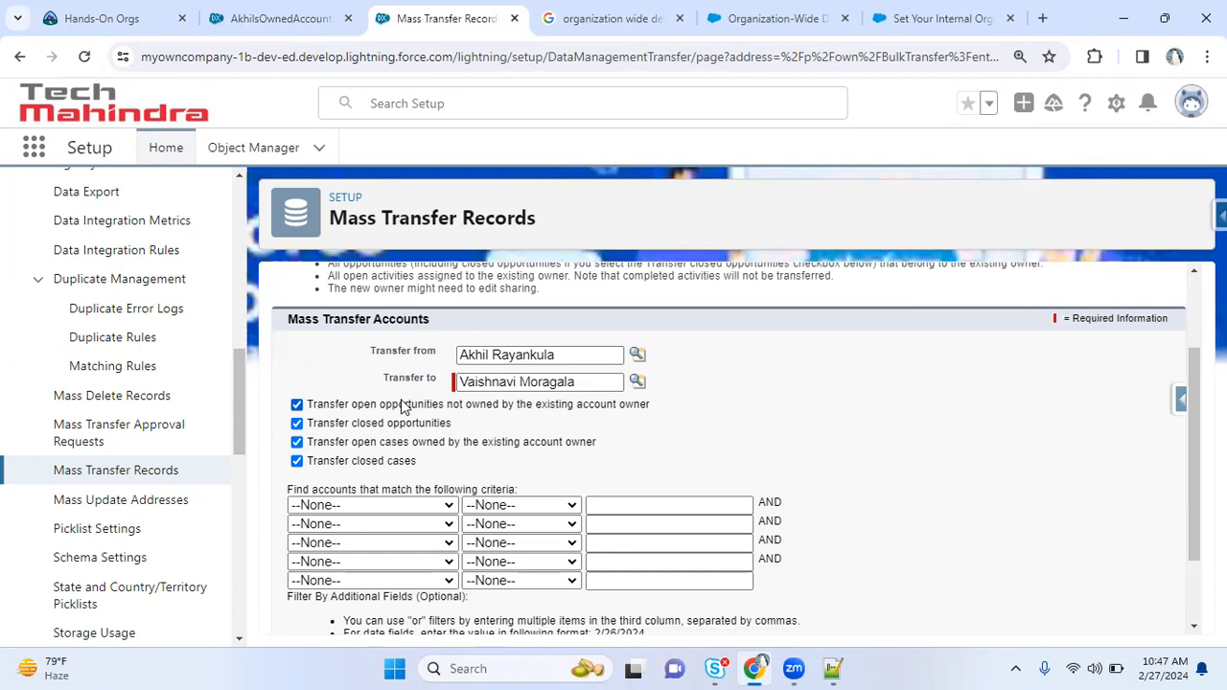
- Find the current owner's accounts for the transfer, leaving all filter criteria at None
scroll(1193, 559, down, 1)
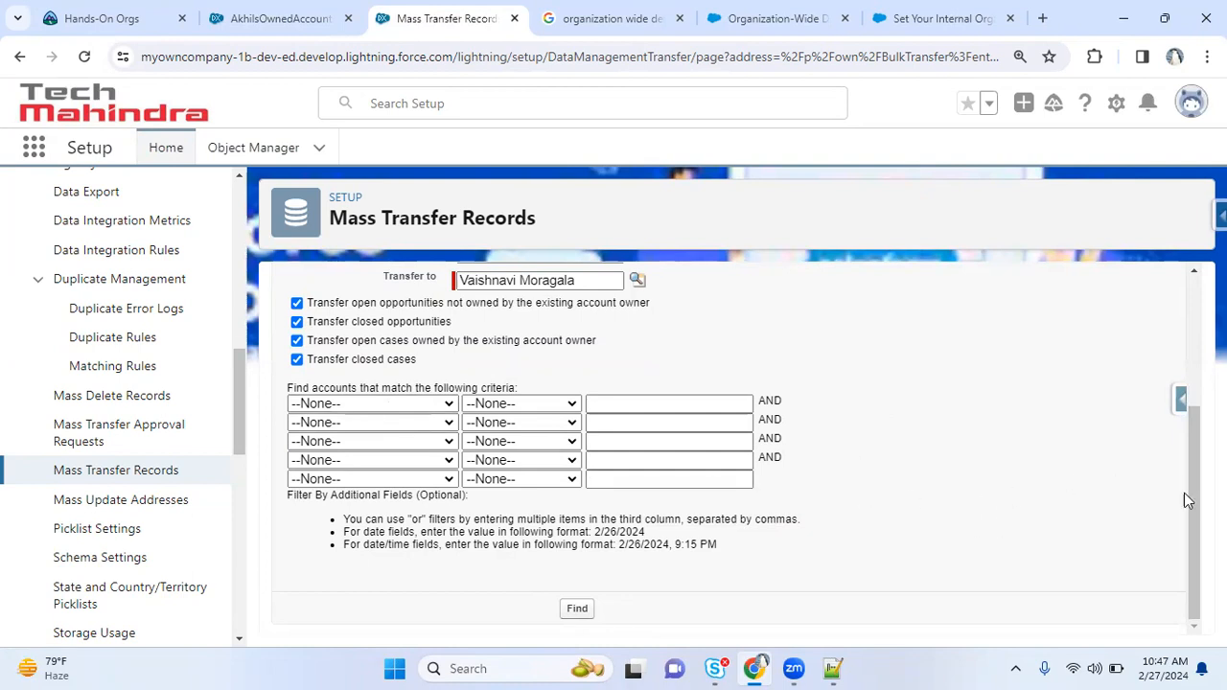
scroll(1184, 493, up, 2)
click(555, 331)
drag(555, 331, 464, 332)
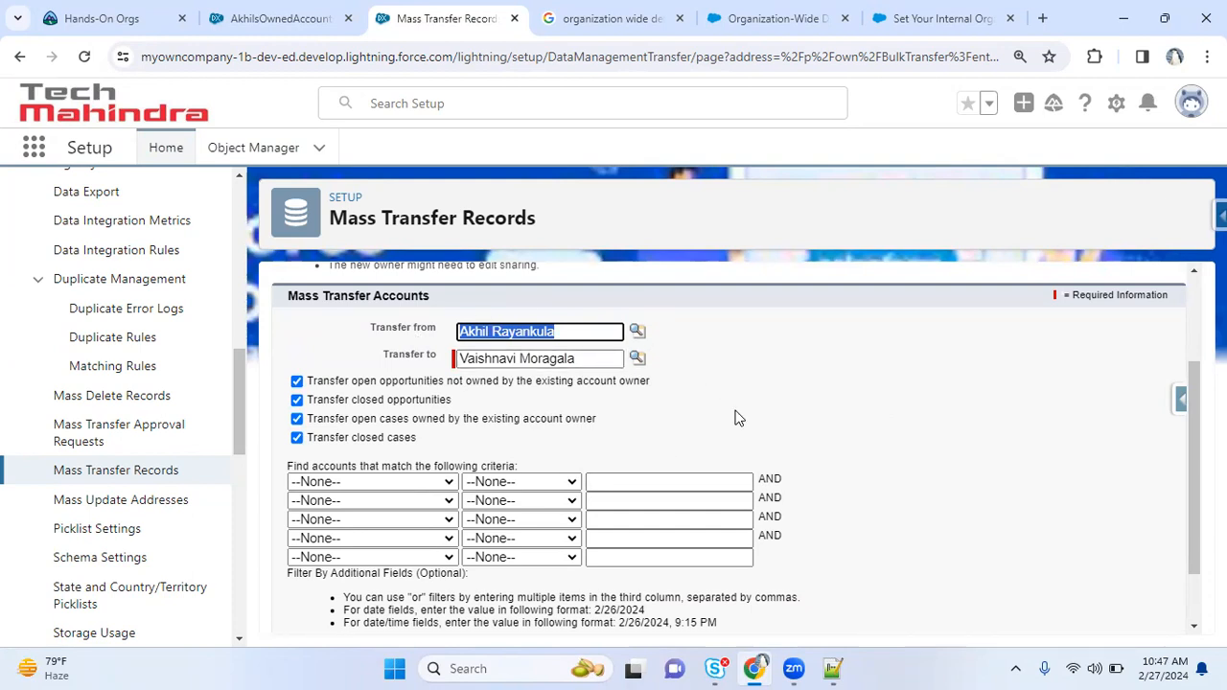
scroll(1187, 445, down, 2)
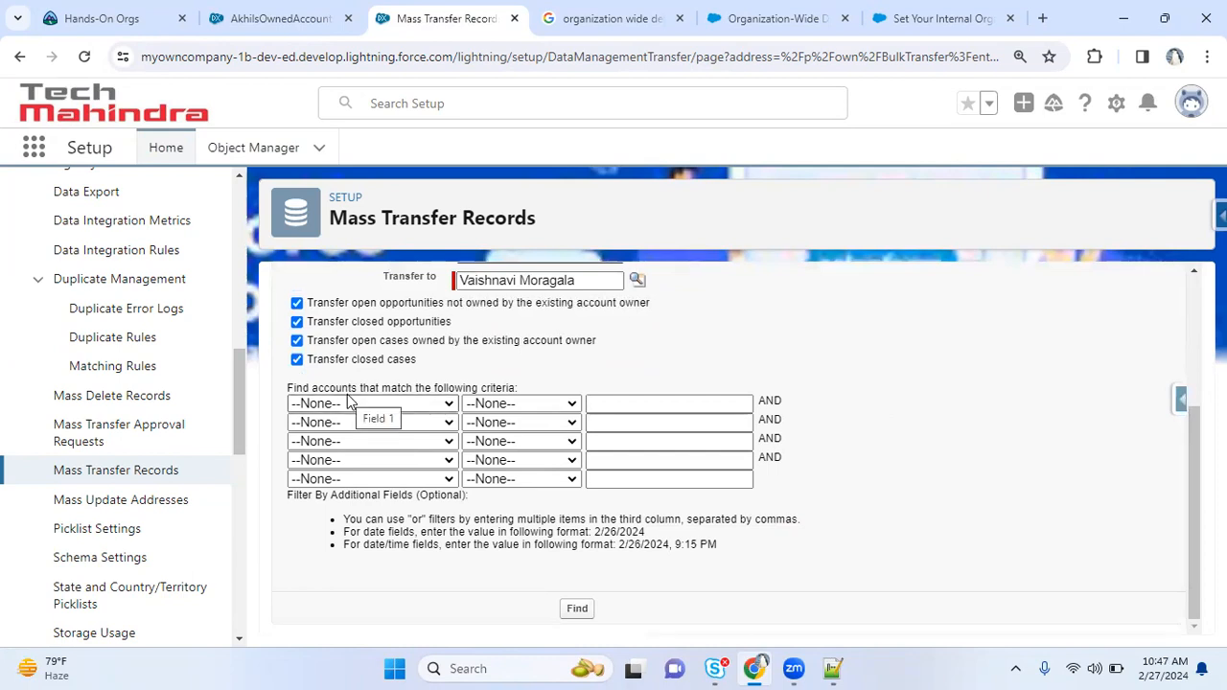
scroll(1193, 412, up, 1)
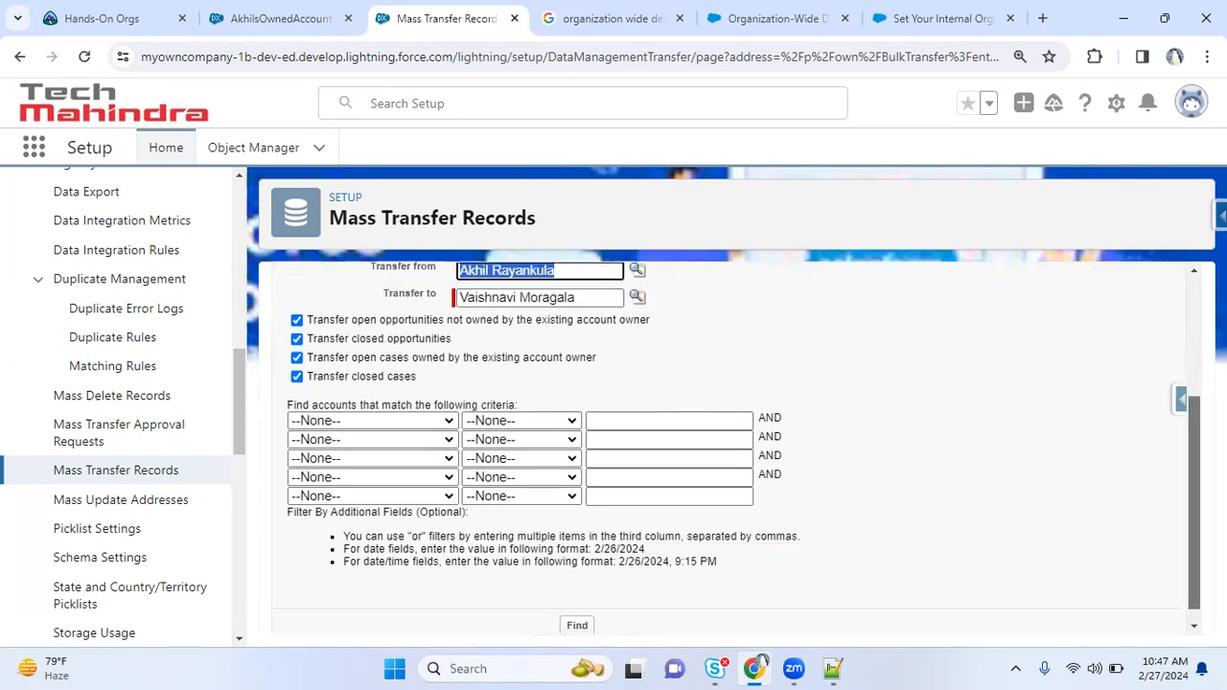
scroll(401, 434, up, 1)
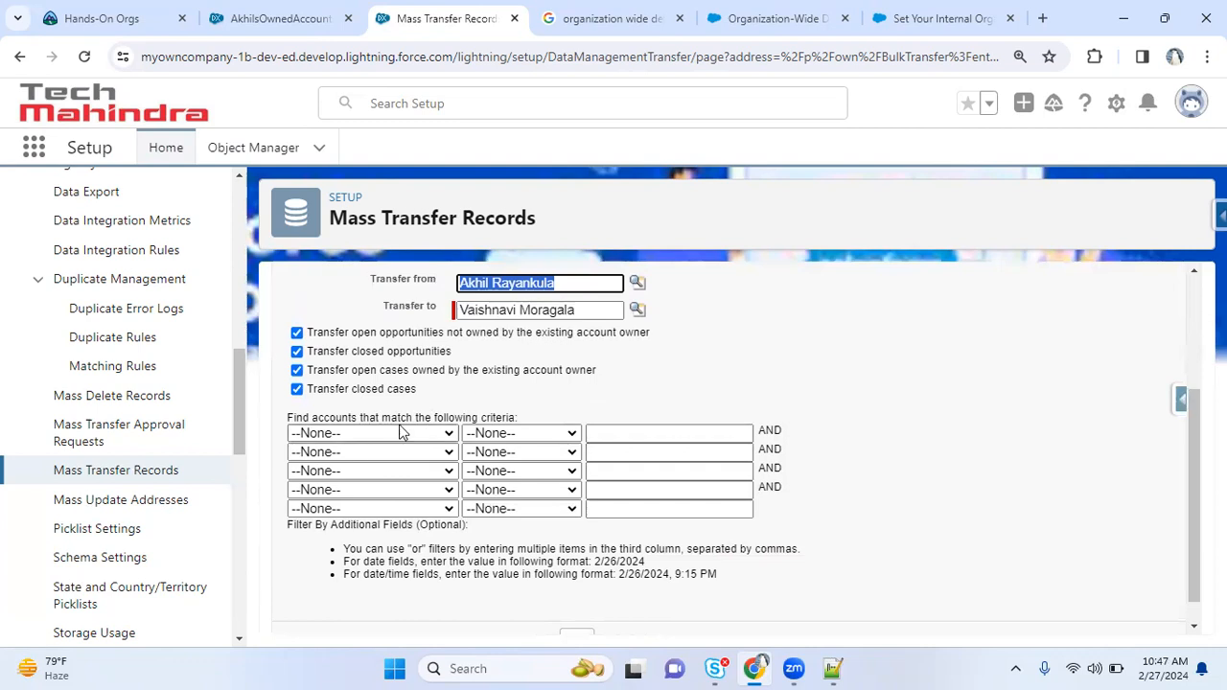
click(575, 638)
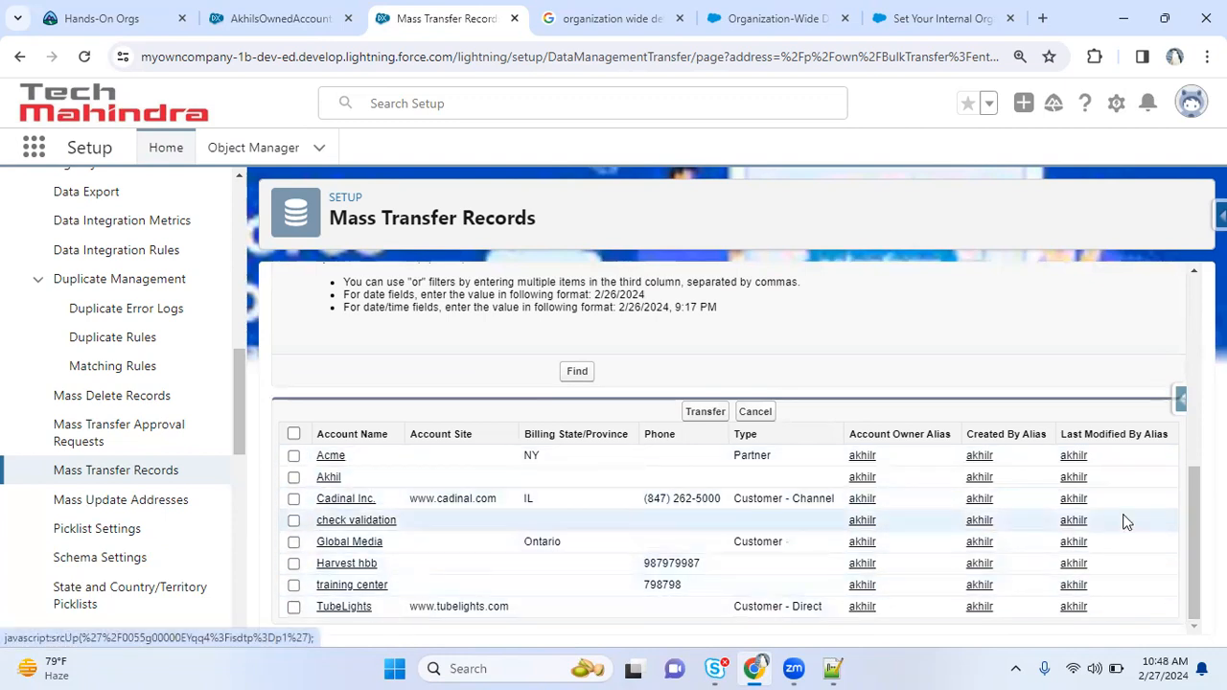
- Select all the accounts found and transfer them to the new owner
mouse_move(1195, 504)
mouse_down()
mouse_move(1195, 384)
mouse_move(1195, 510)
mouse_up()
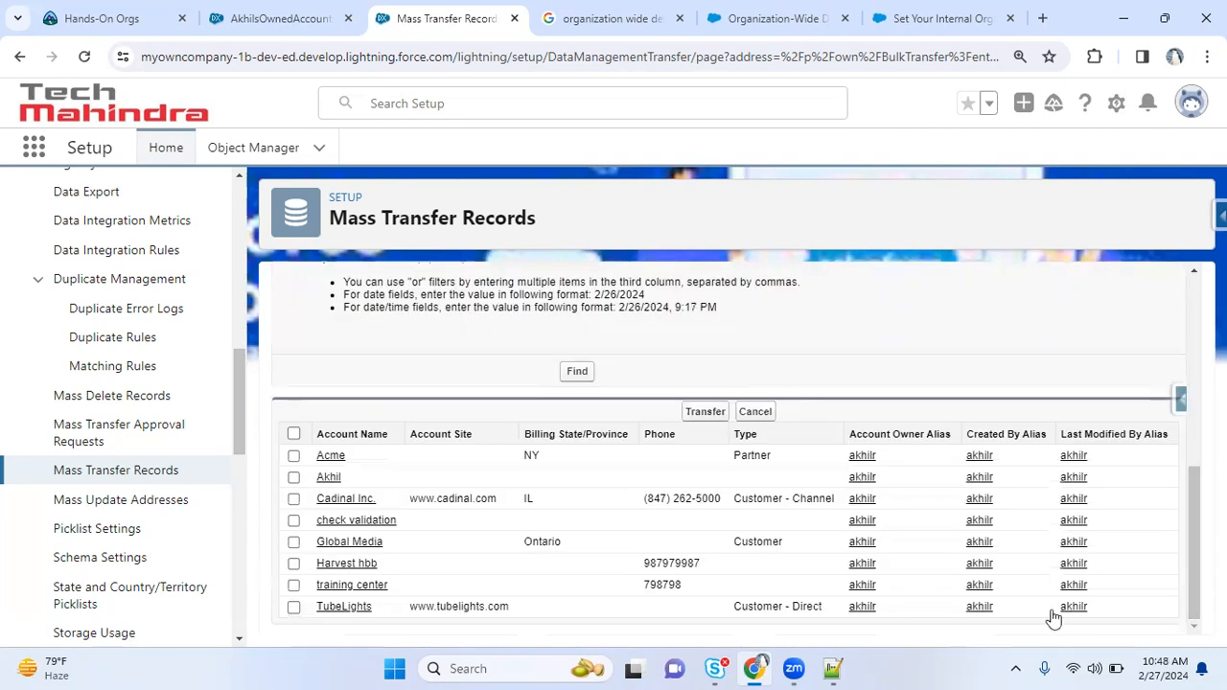
click(706, 414)
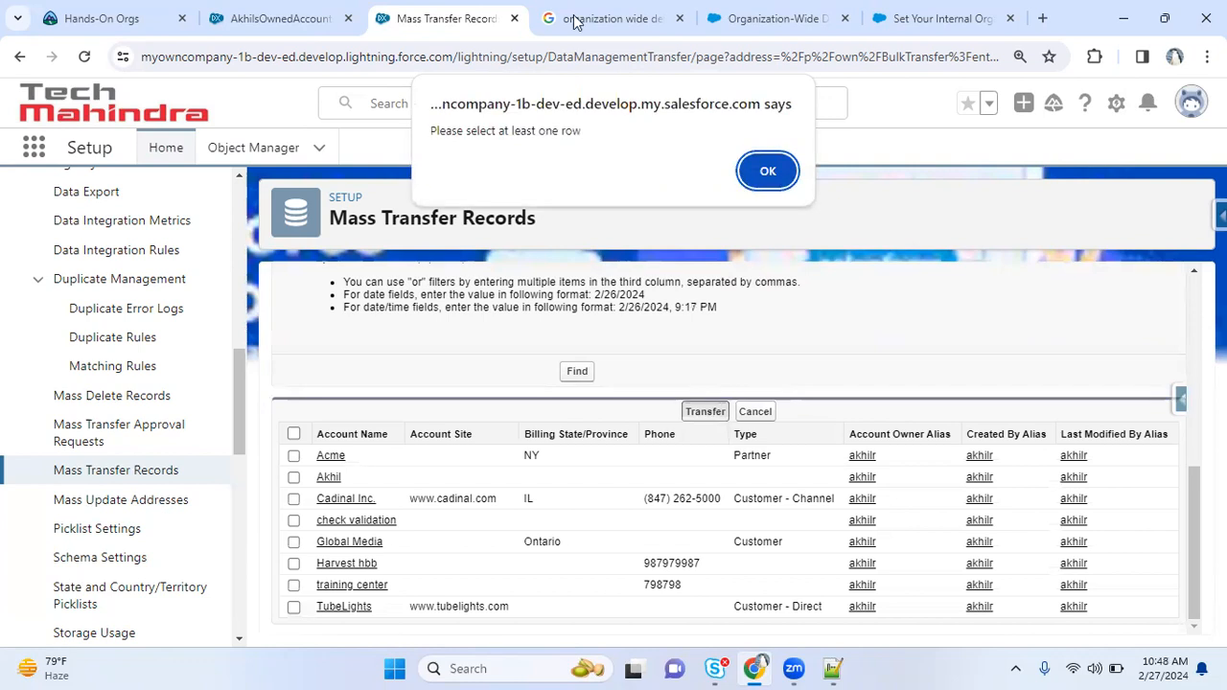
key(Return)
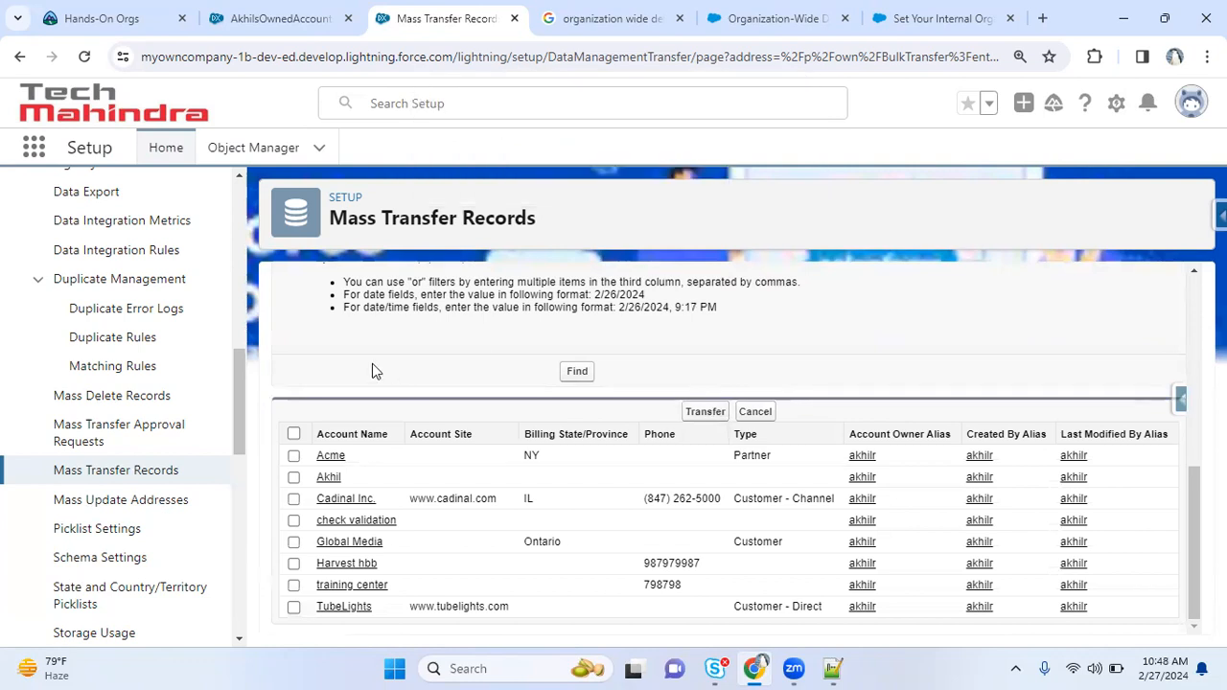
click(294, 433)
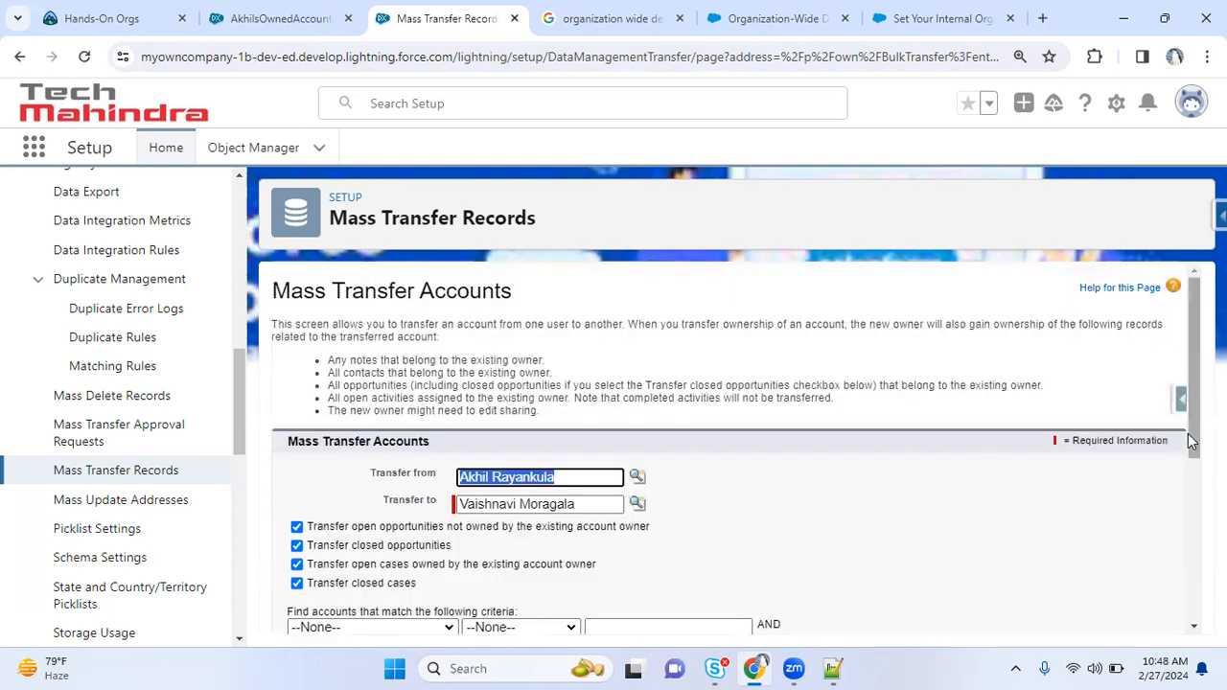
drag(1193, 441, 1193, 604)
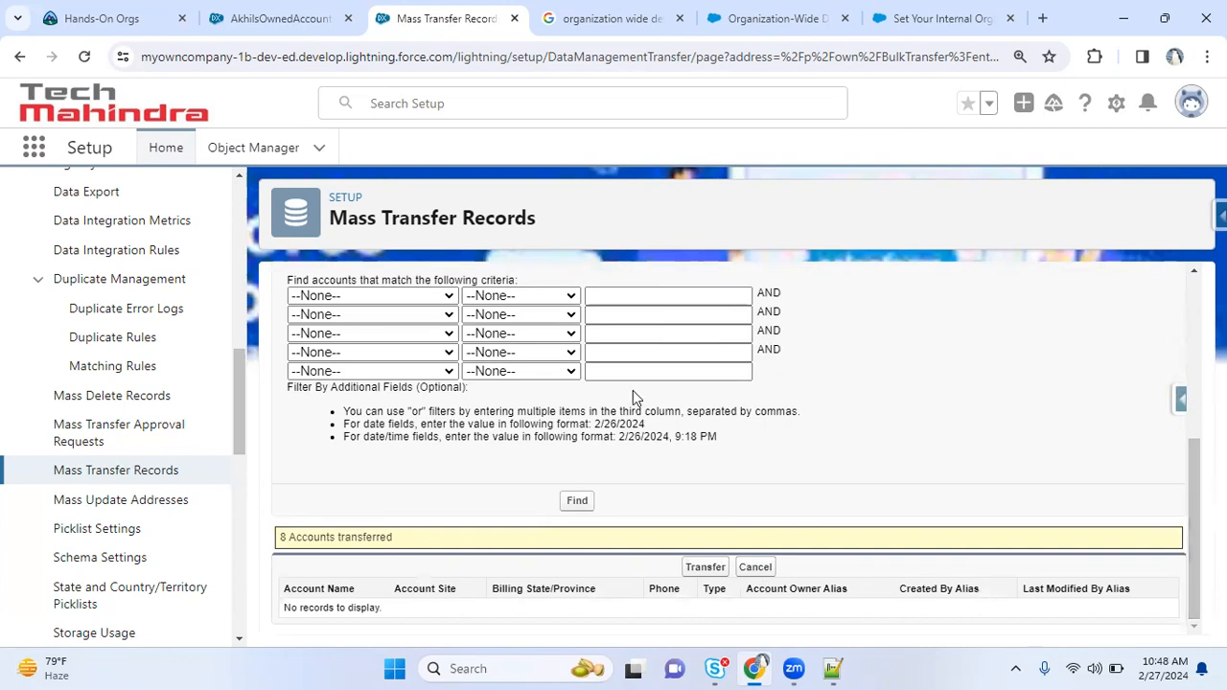
drag(282, 537, 409, 539)
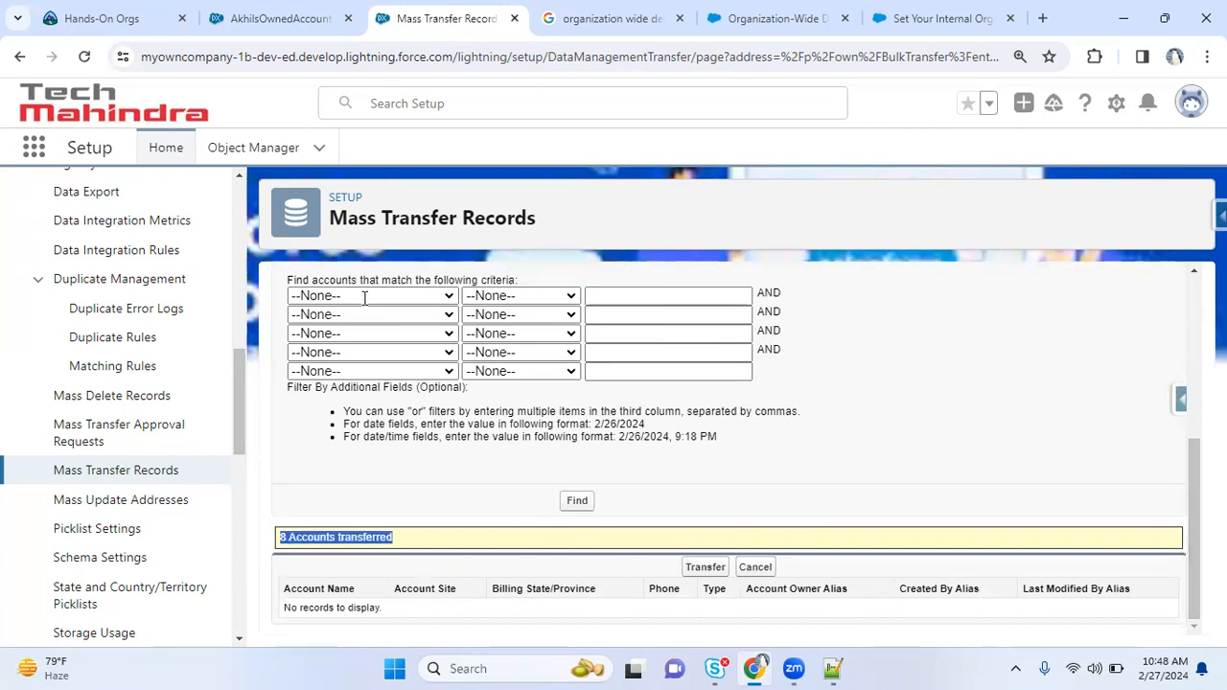
- Reopen the custom owned-accounts list view in Accounts to check it after the transfer
click(257, 14)
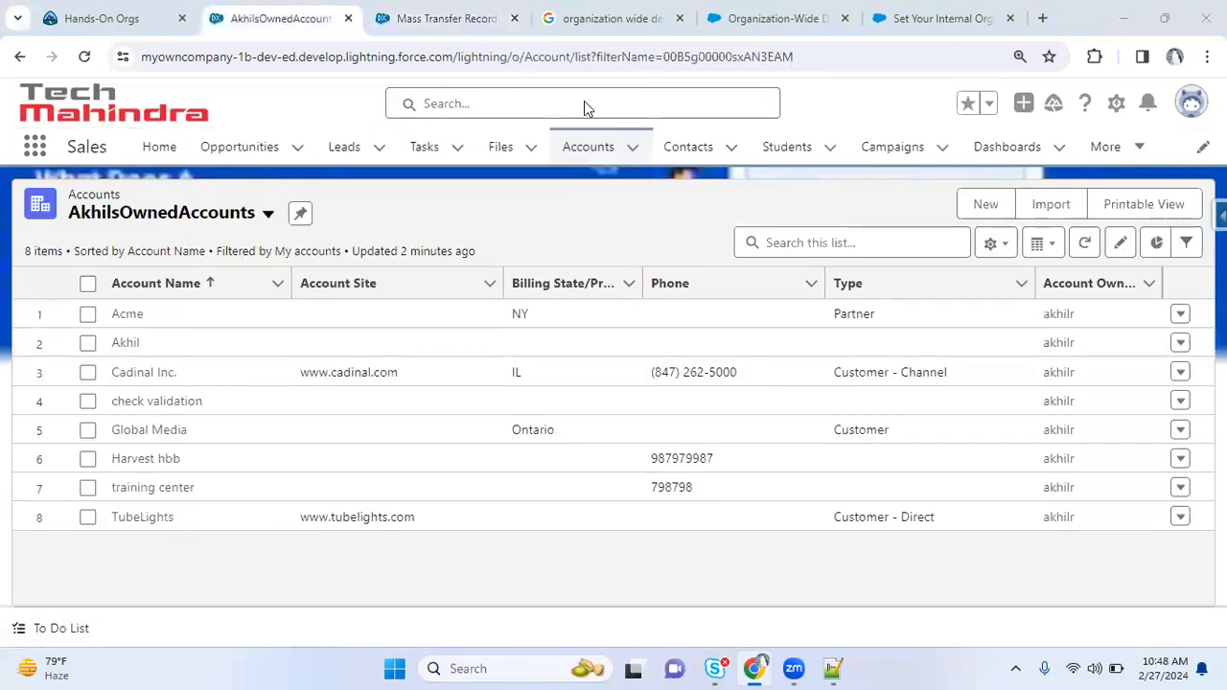
click(1186, 242)
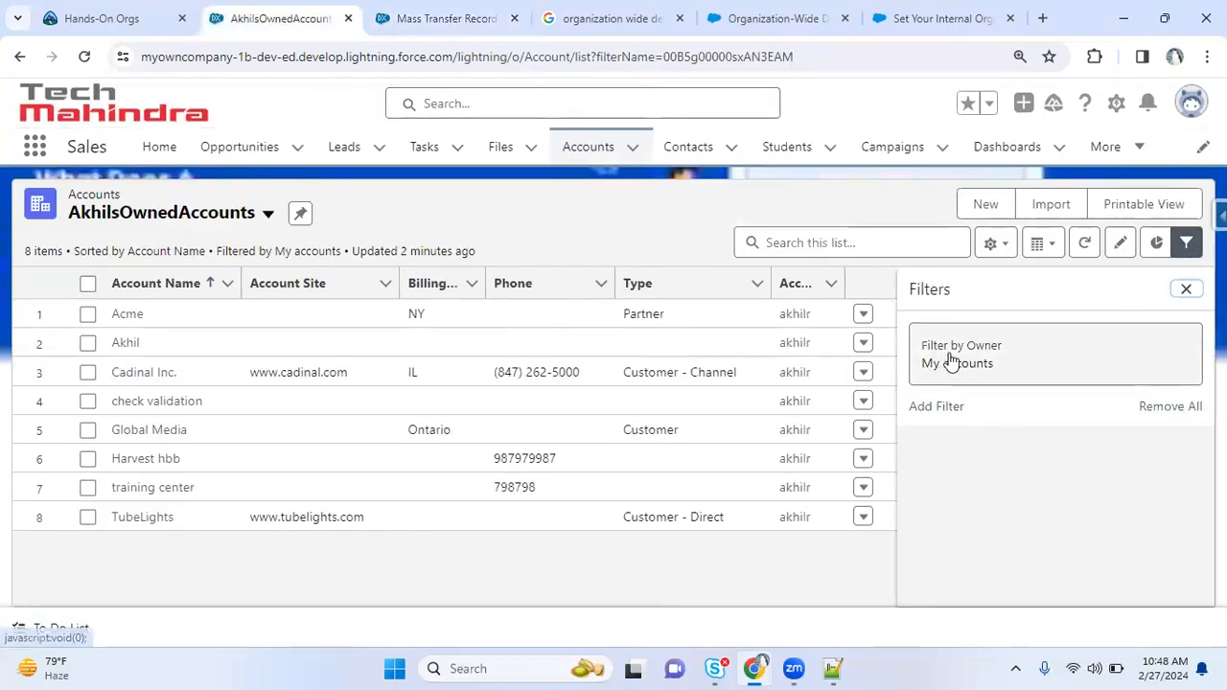
click(581, 150)
click(146, 214)
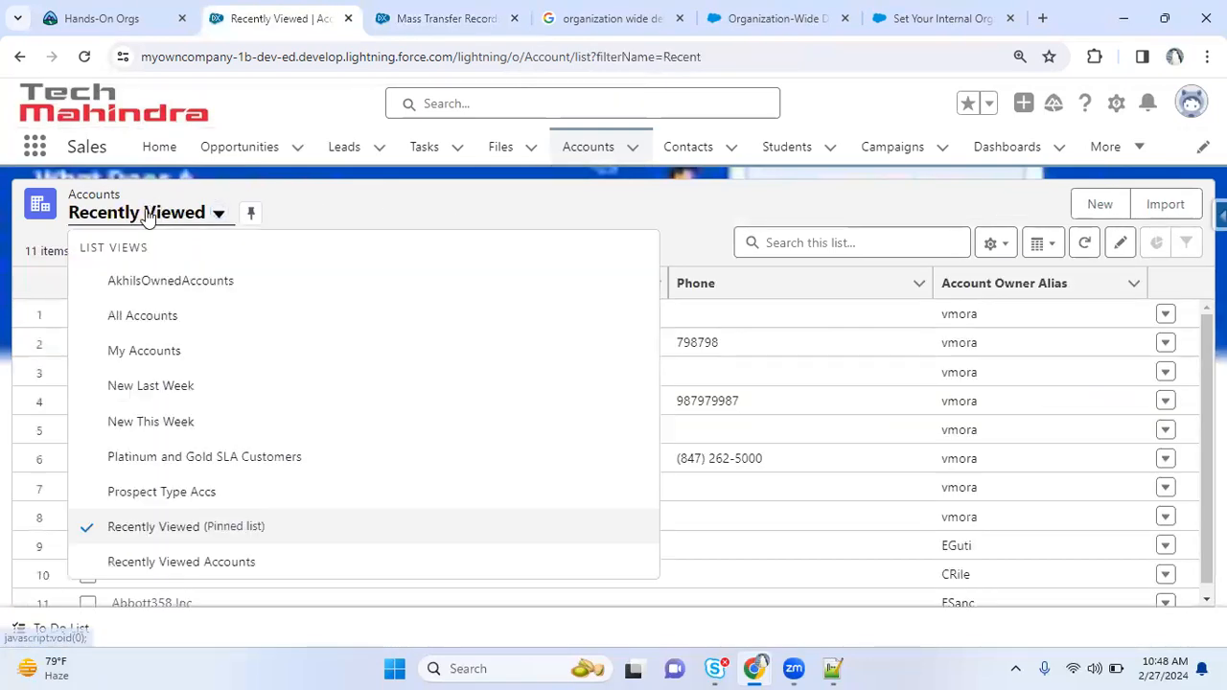
click(197, 283)
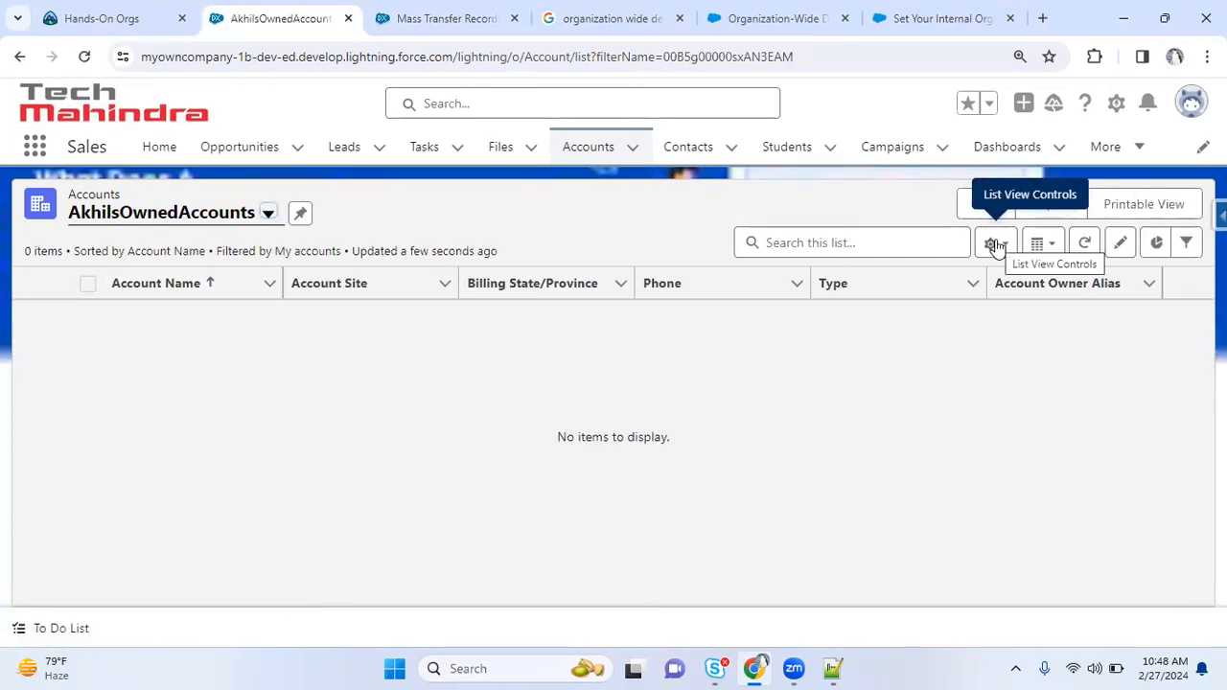
- Set the list view's owner filter to All accounts and add a filter on Account Owner Alias with the equals operator
click(1189, 246)
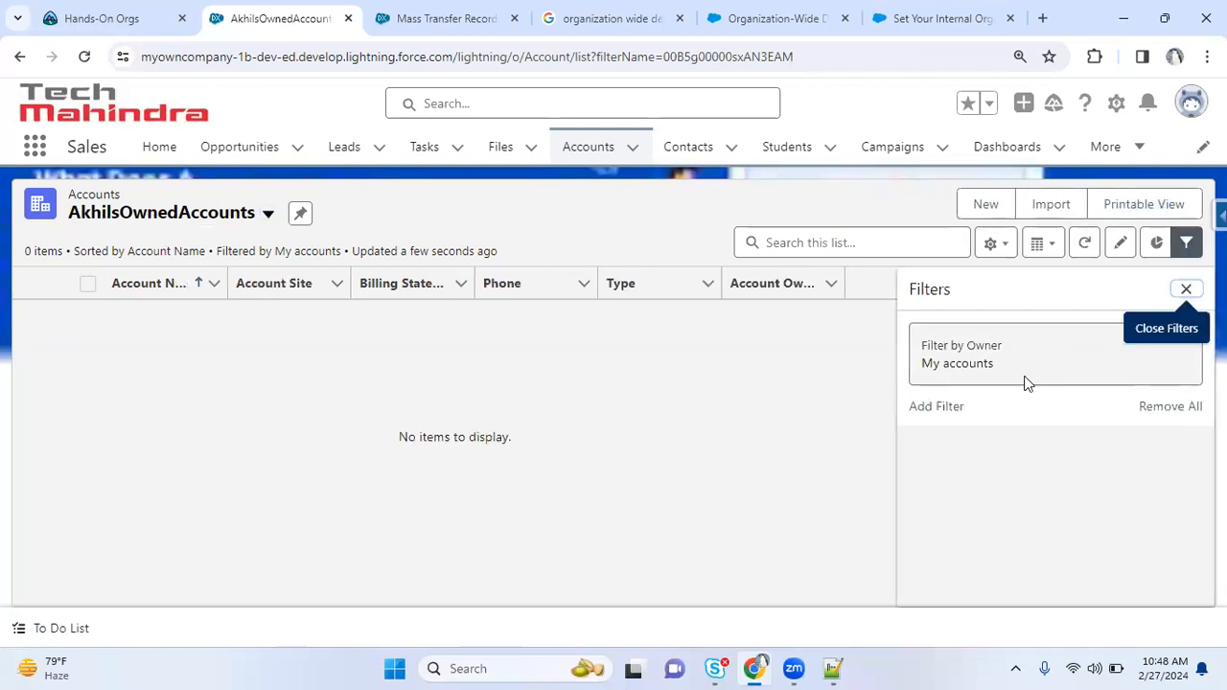
click(1030, 367)
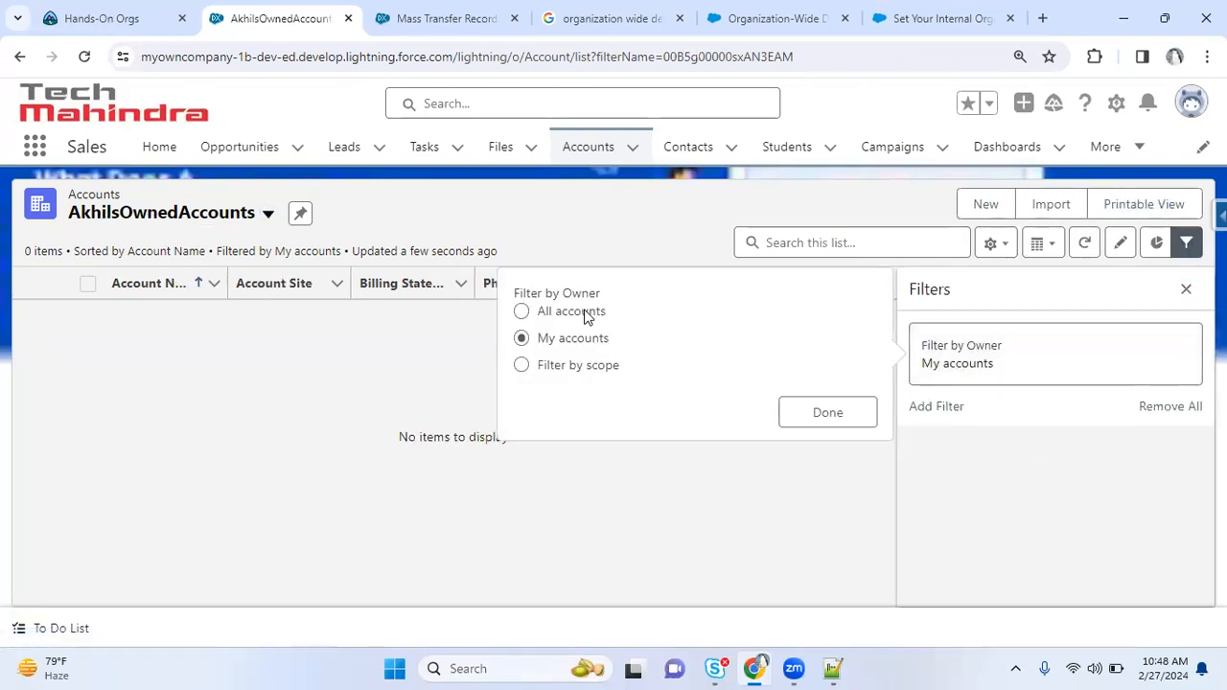
click(819, 412)
click(947, 422)
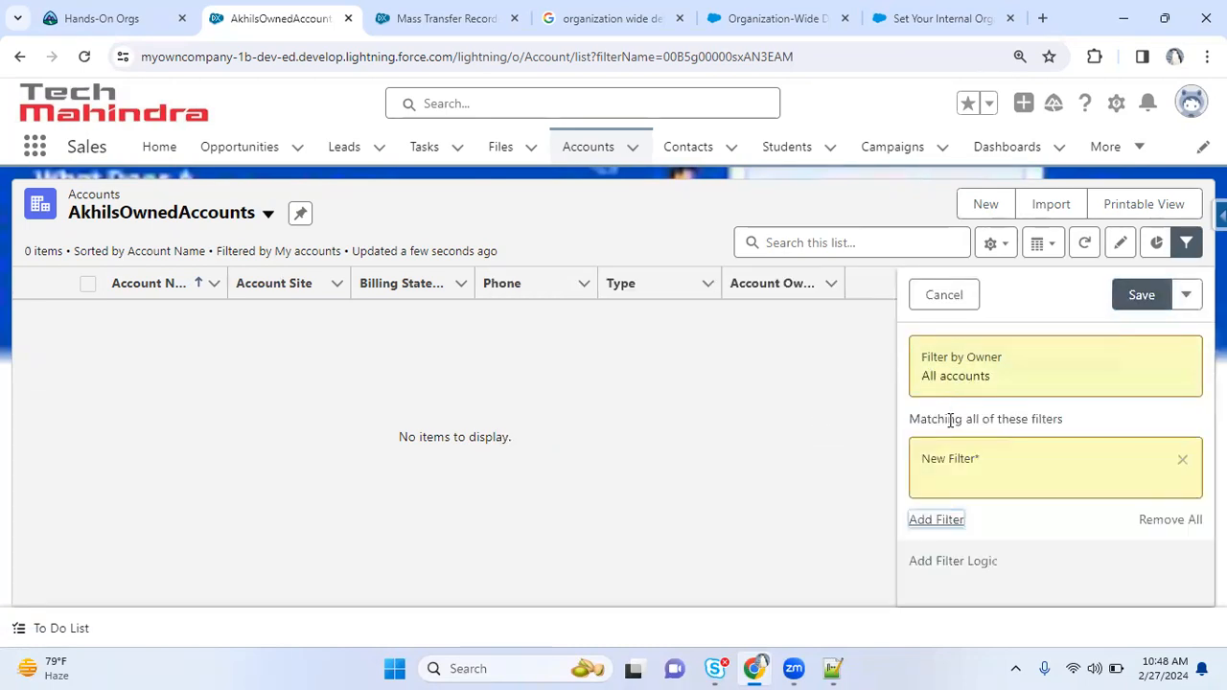
click(648, 378)
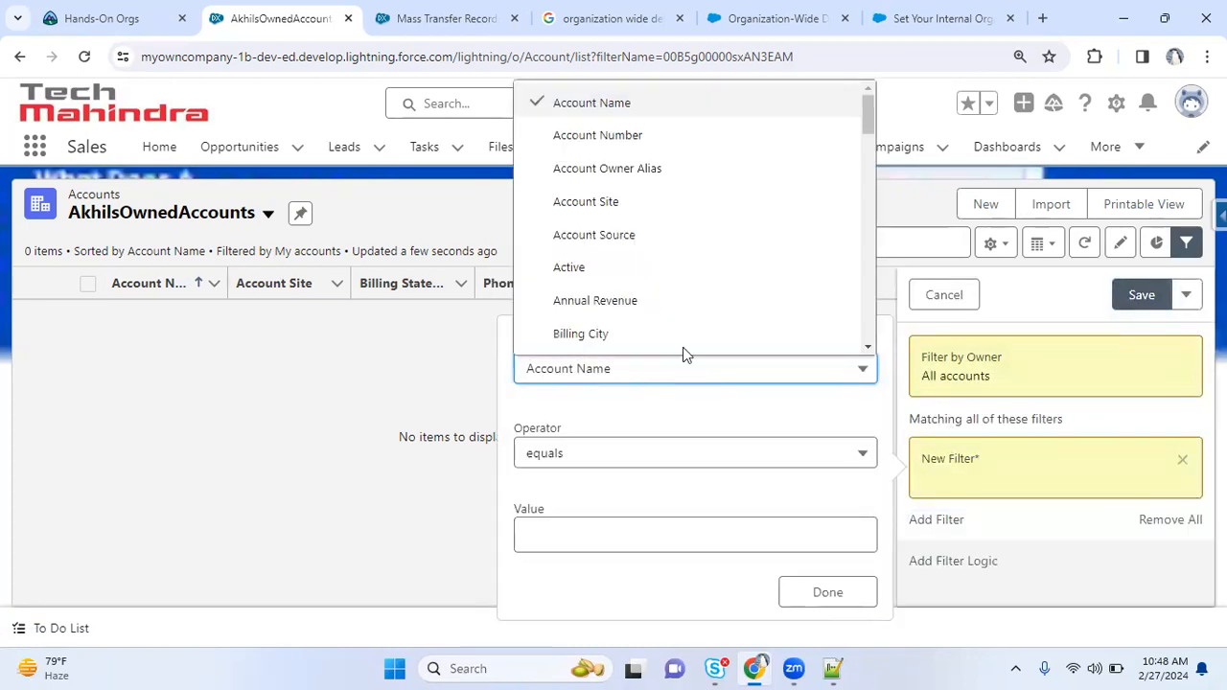
click(755, 170)
click(584, 530)
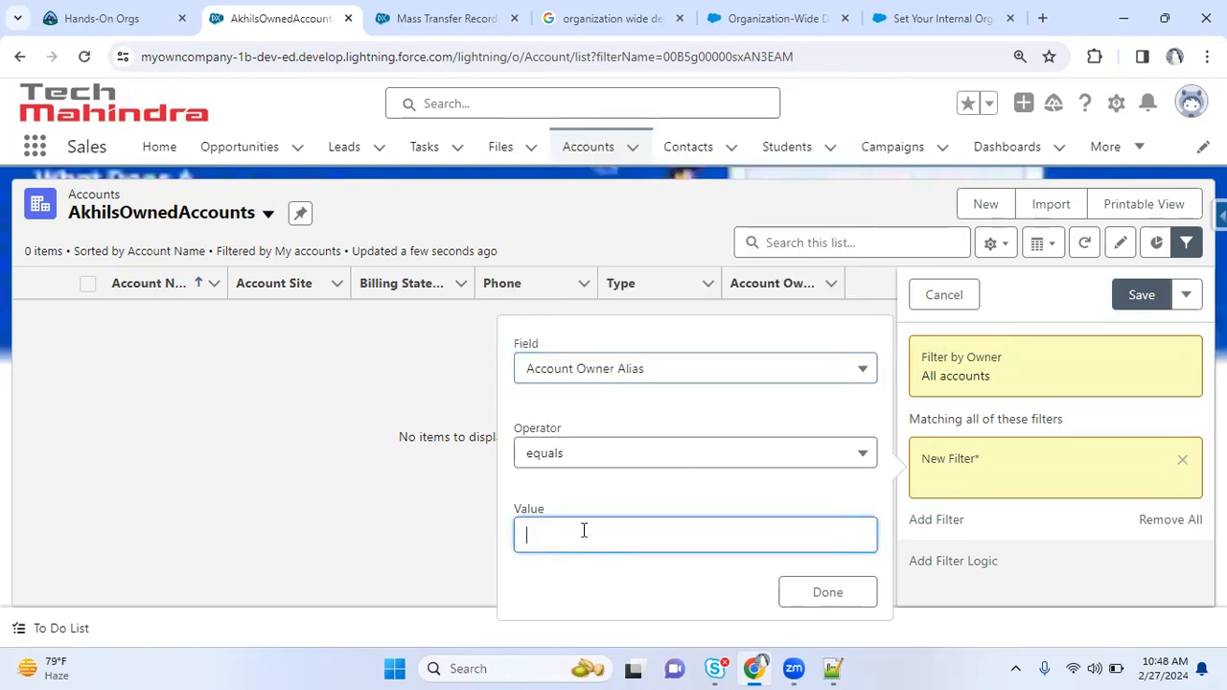
- Search Setup for the receiving user's first name, open their user record, and copy their alias
click(458, 9)
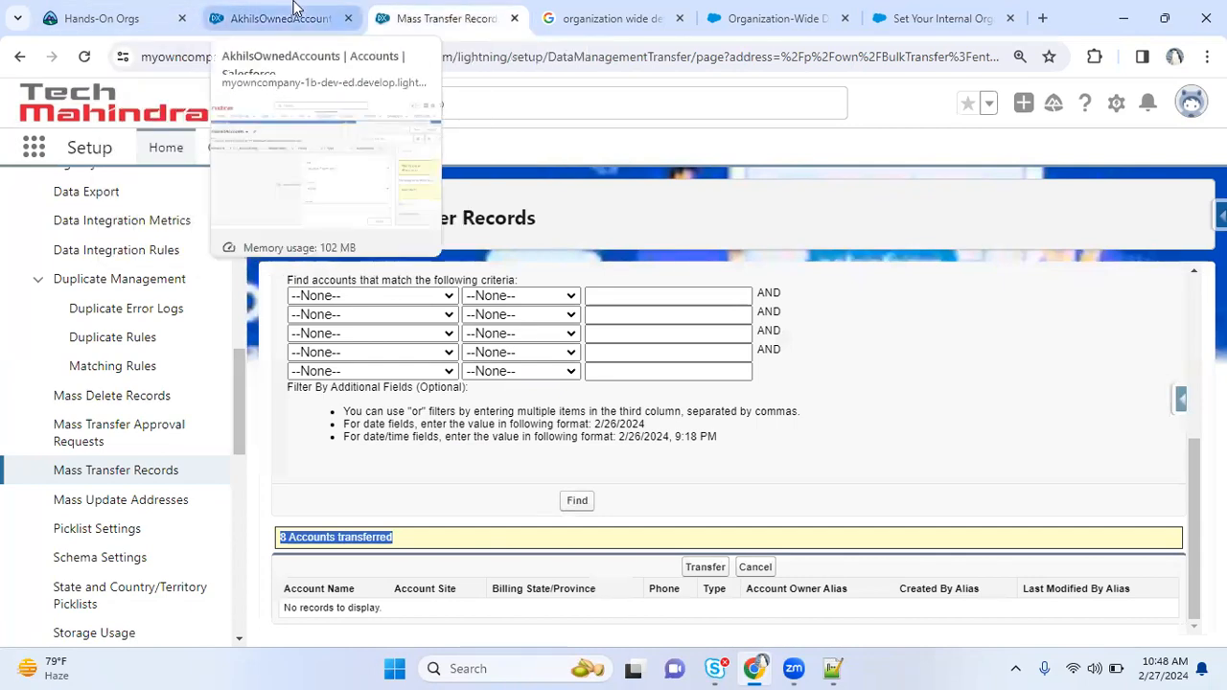
click(434, 104)
text(V)
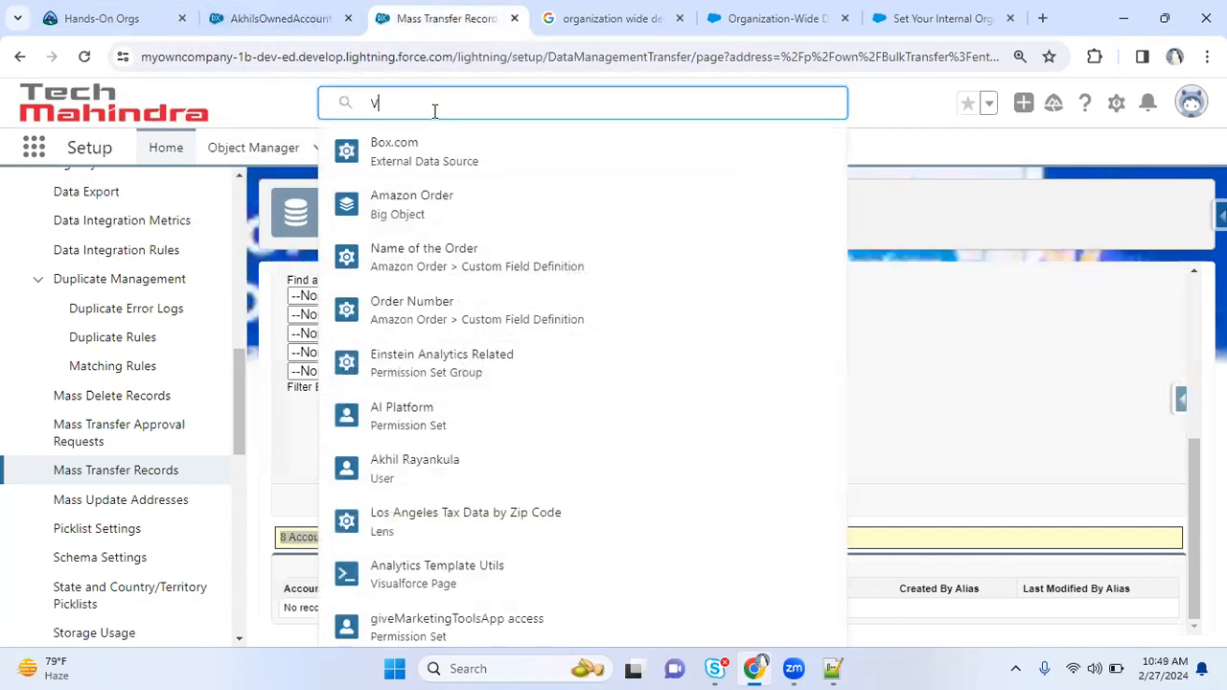
text(aishnavi)
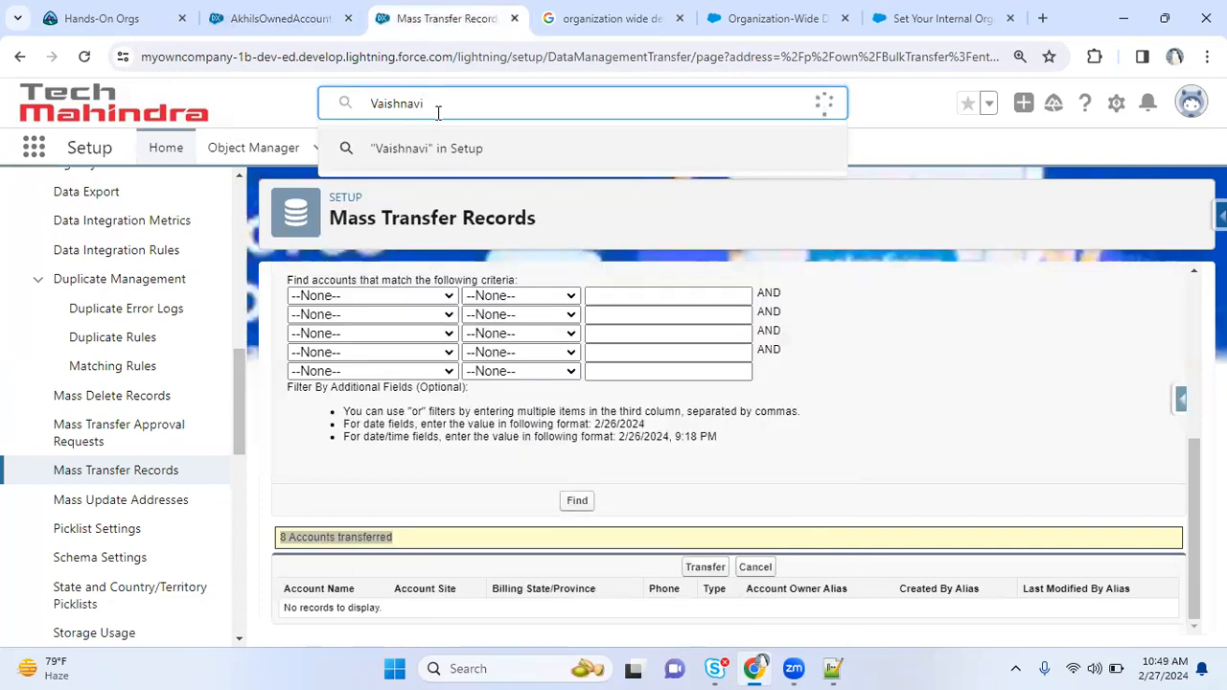
click(467, 213)
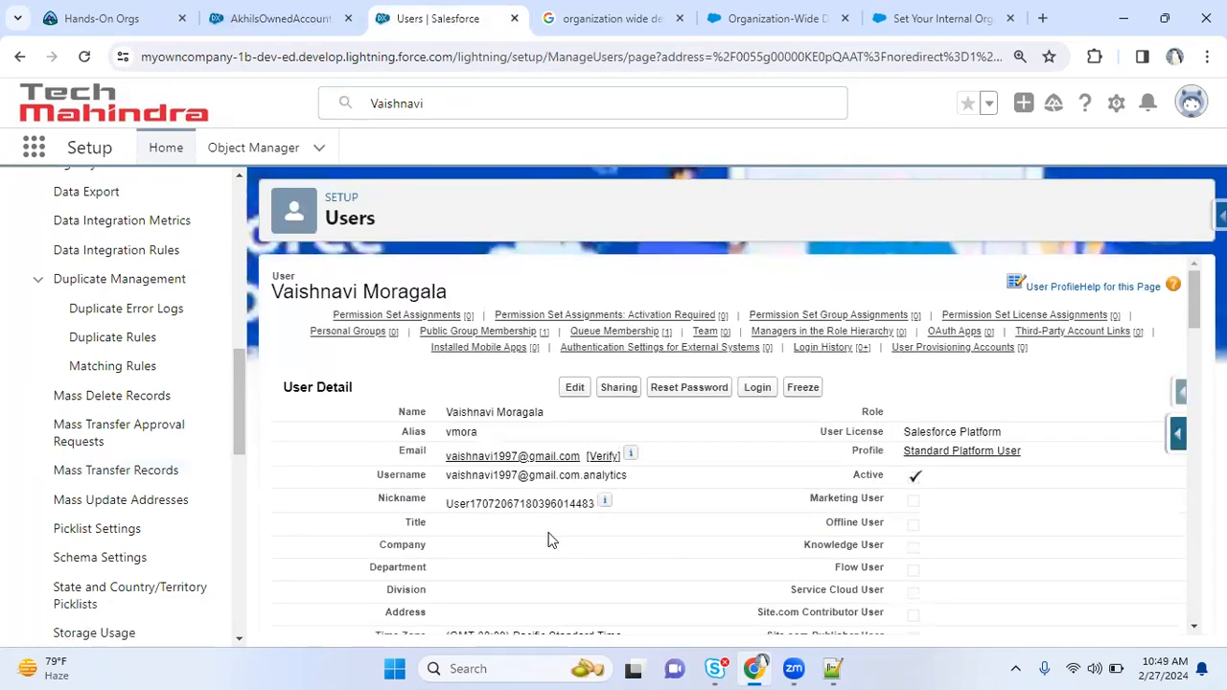
double_click(458, 433)
key(ctrl+c)
- Paste the copied alias as the Account Owner Alias filter value in the accounts list view and save the filters
click(278, 18)
key(ctrl+v)
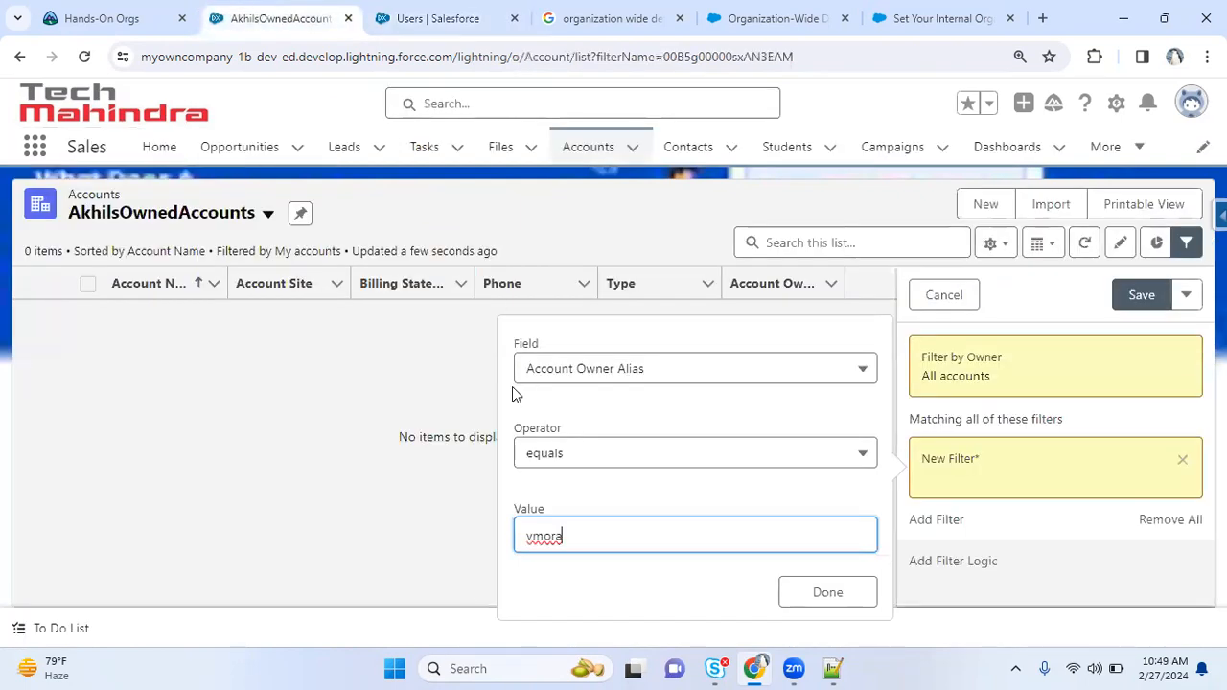
click(821, 592)
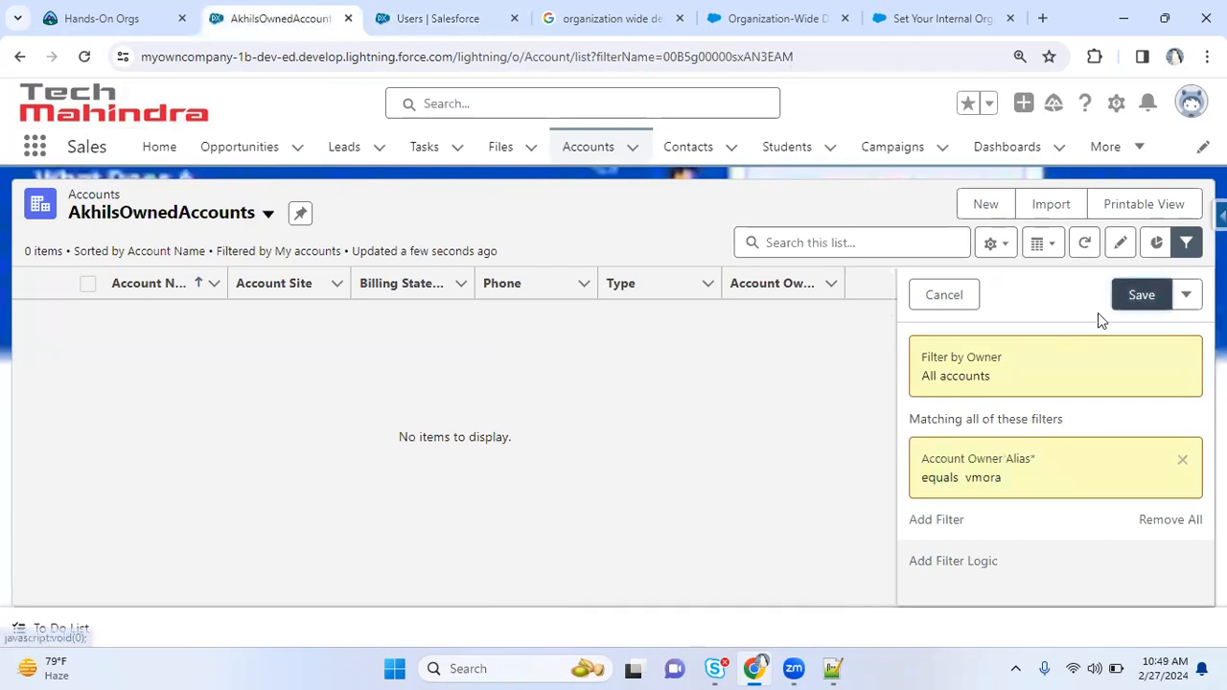
click(1139, 294)
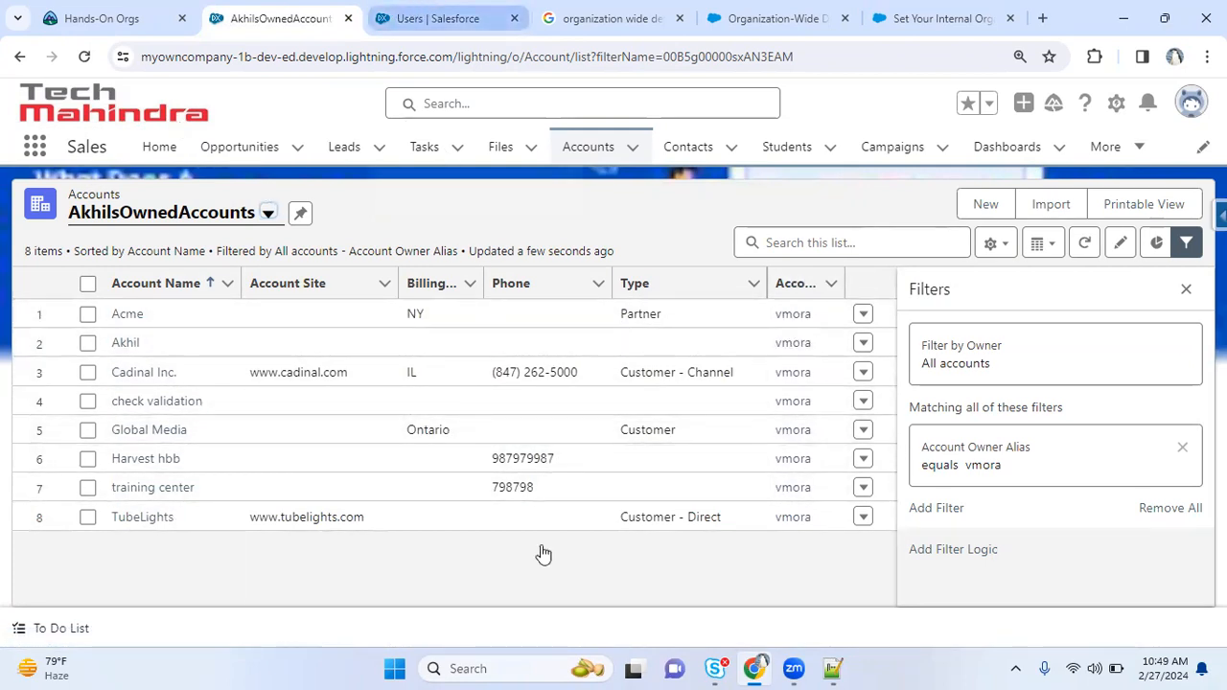
click(425, 14)
click(251, 12)
click(578, 15)
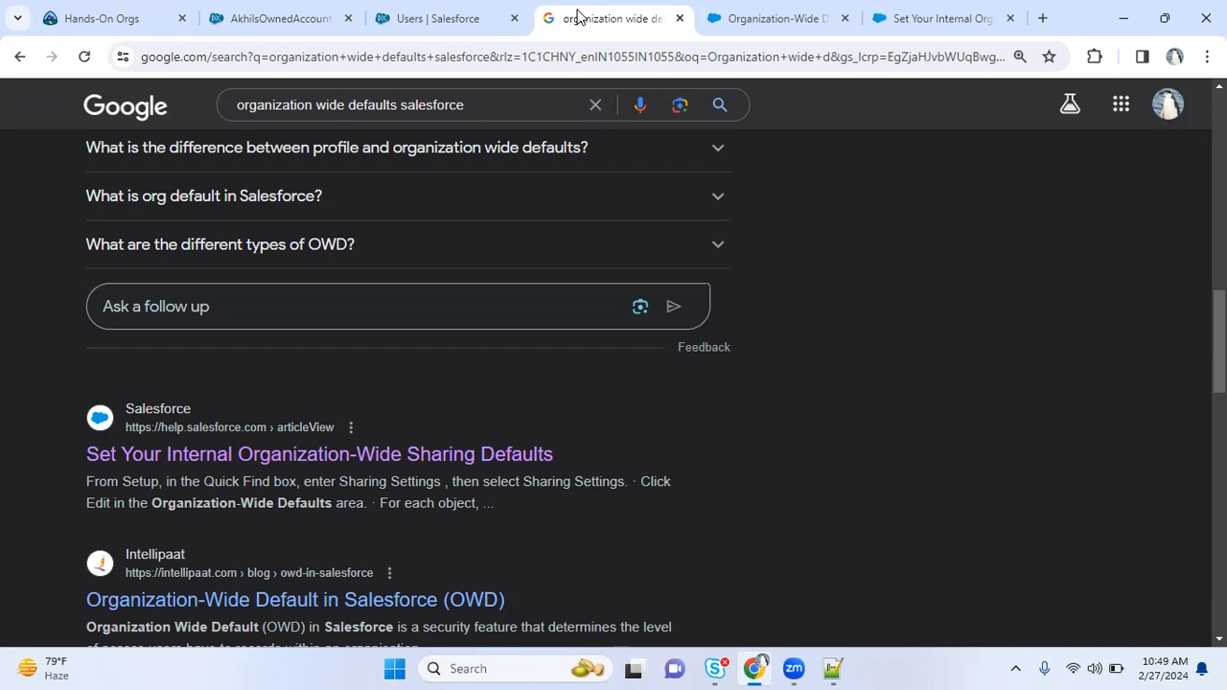
key(ctrl+Tab)
click(461, 11)
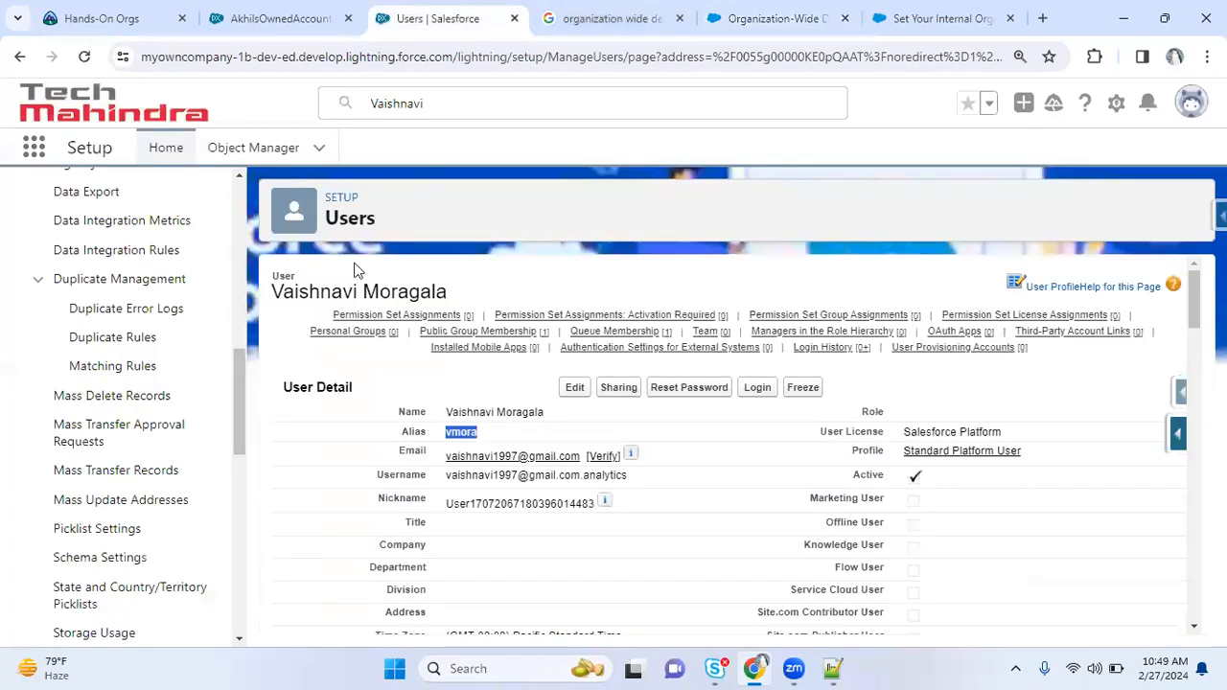
click(274, 18)
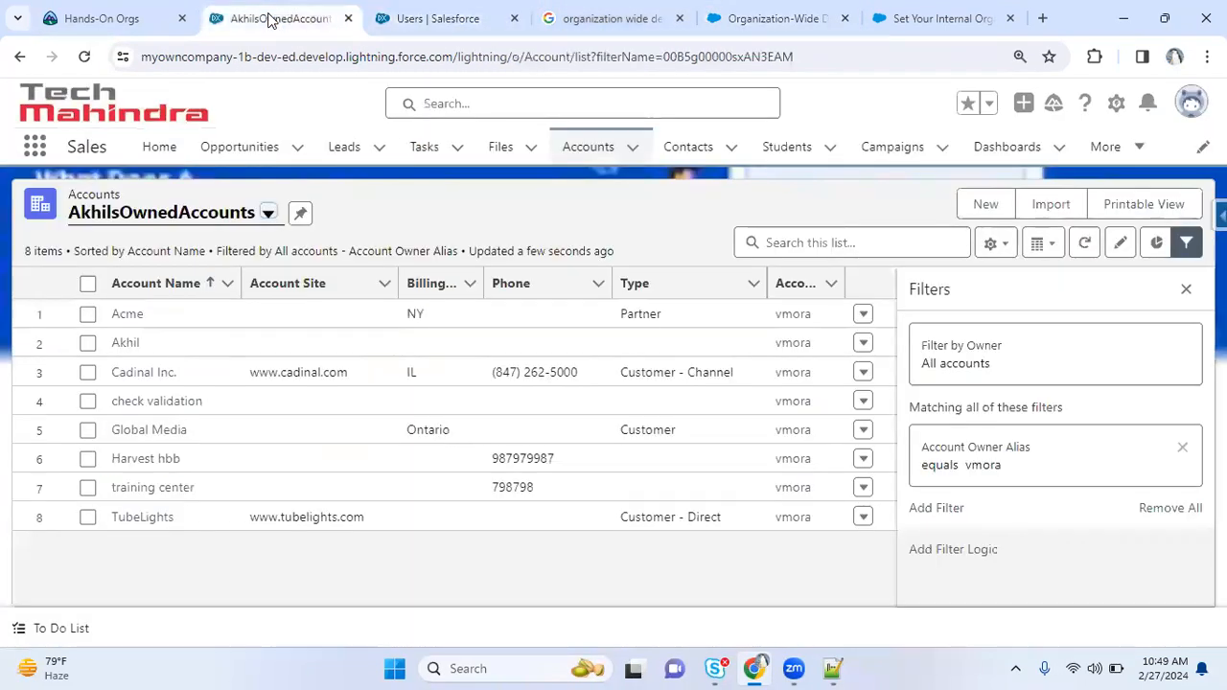
click(379, 11)
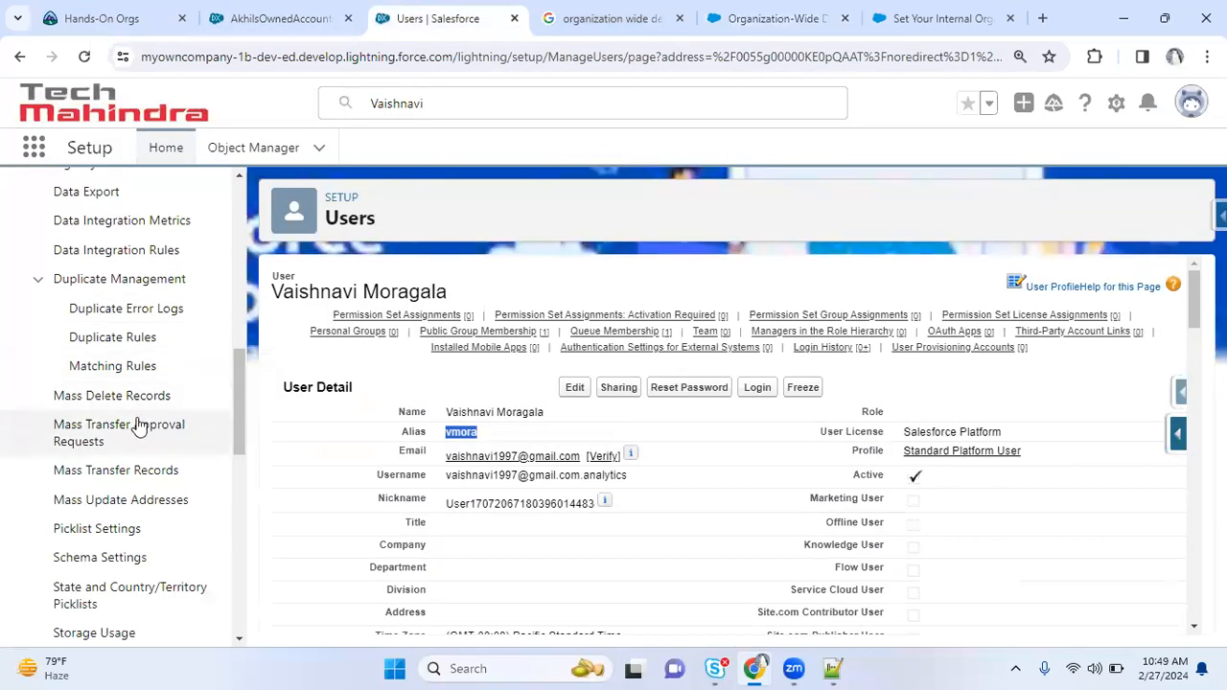
- Open the Mass Update Addresses page in Setup, and view the address fields in the Acme account's details
click(169, 505)
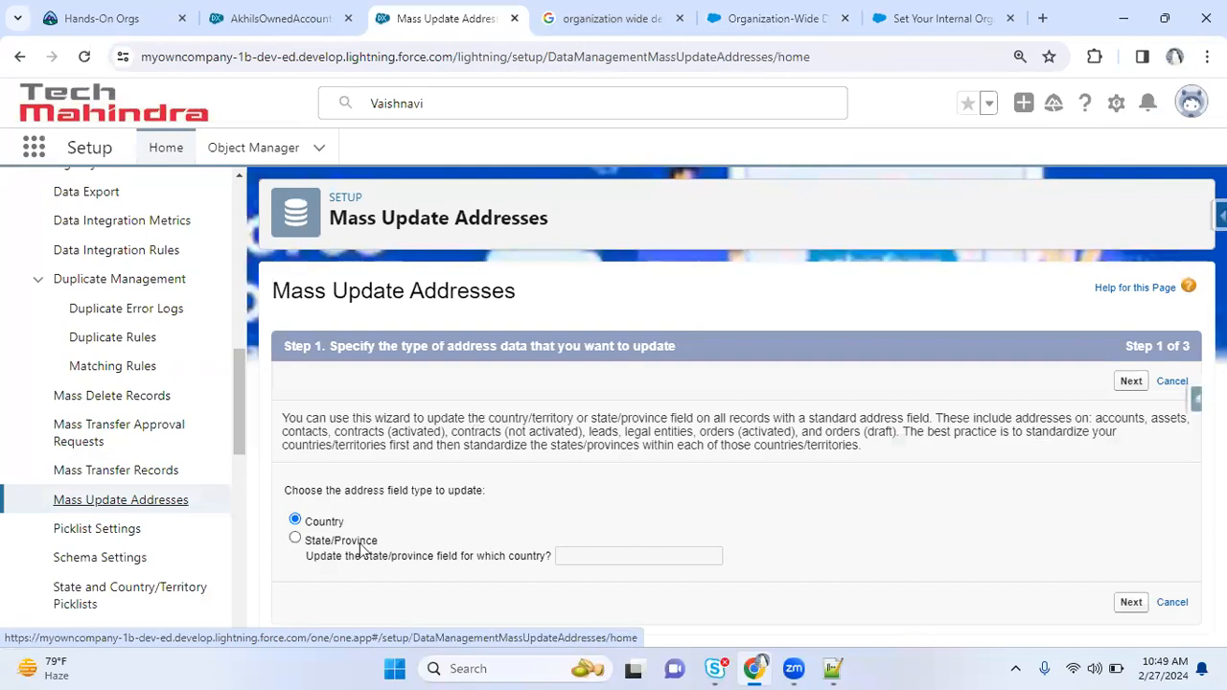
click(282, 18)
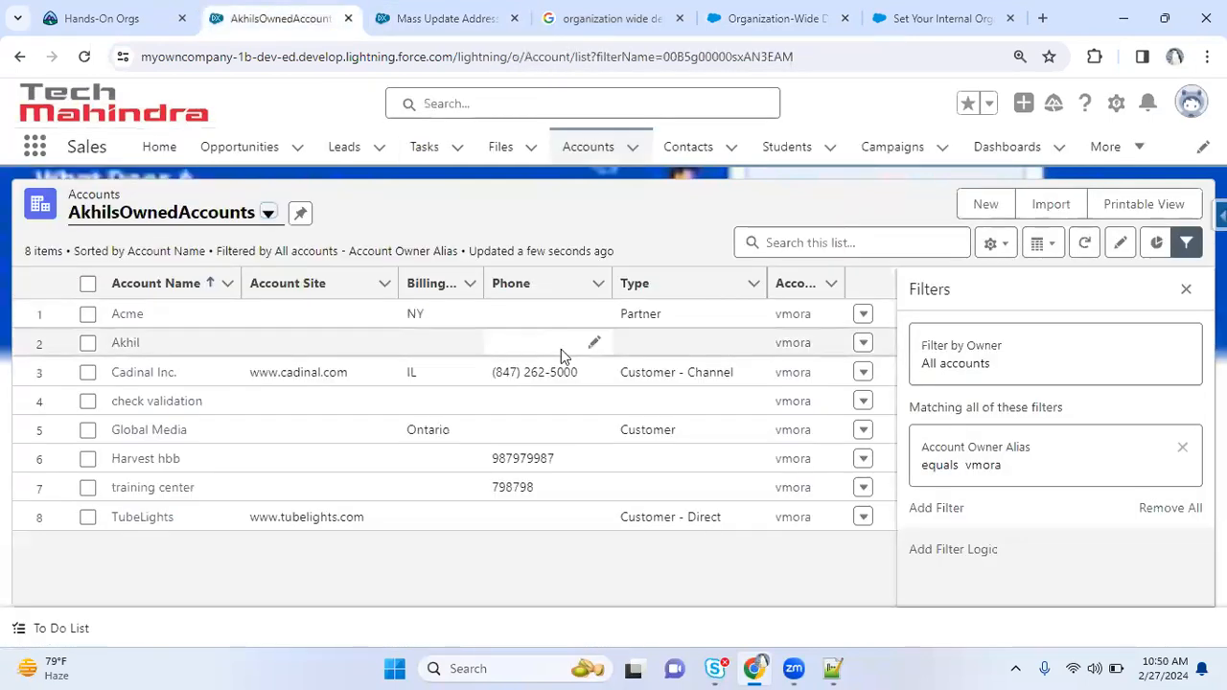
click(132, 316)
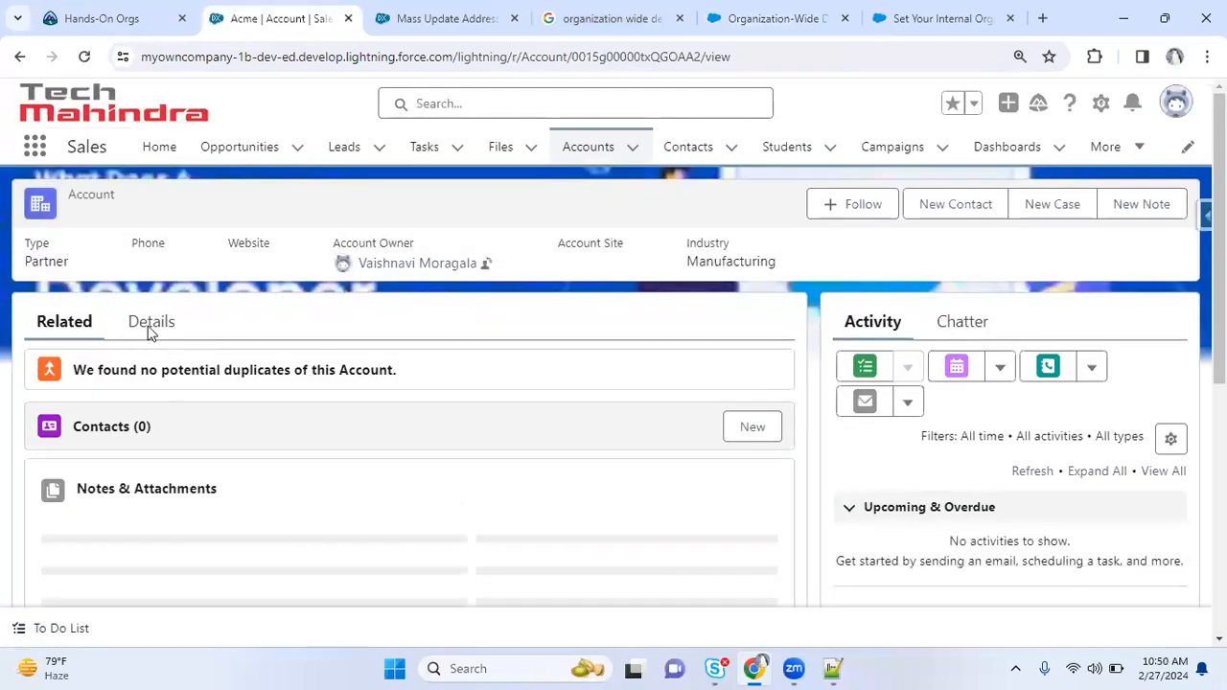
click(151, 323)
scroll(151, 383, down, 2)
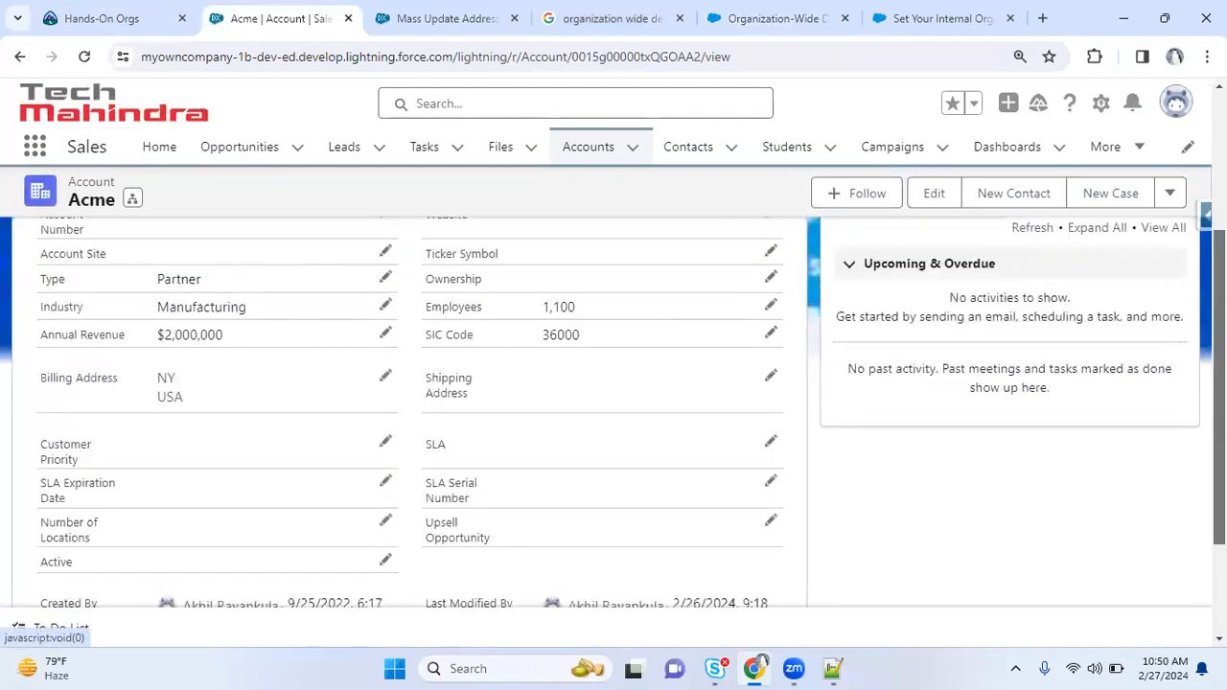
- Return to Setup and review the Picklist Settings page followed by the Schema Settings page
click(480, 13)
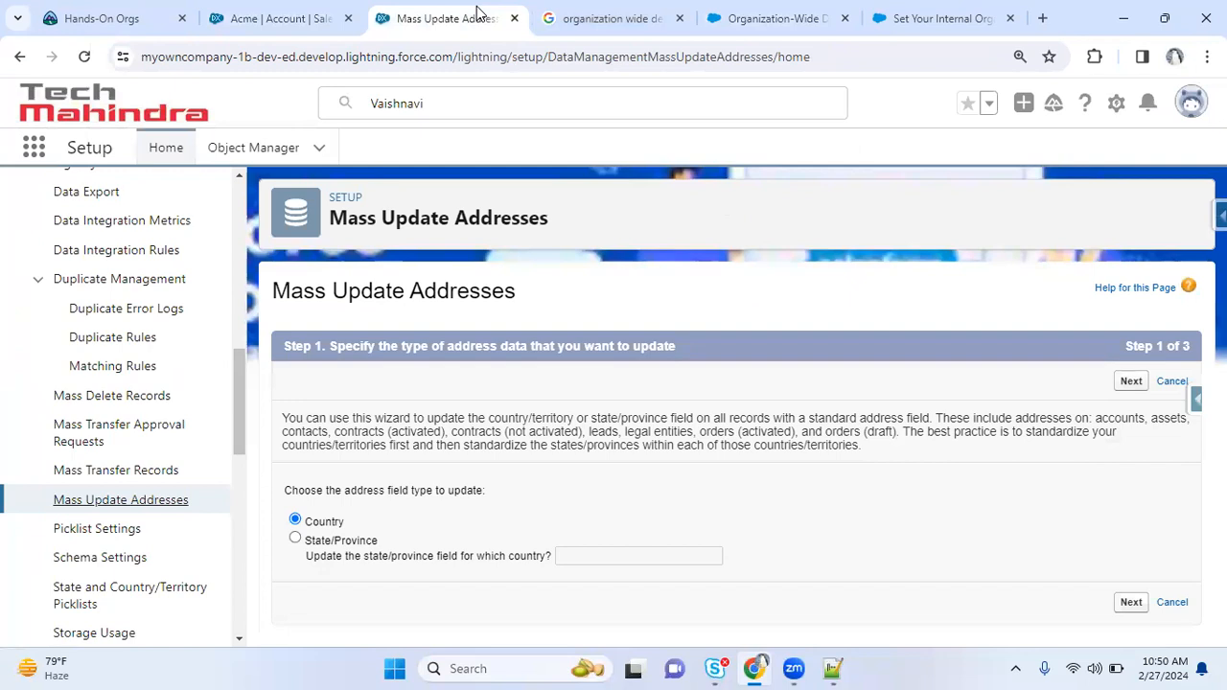
click(124, 537)
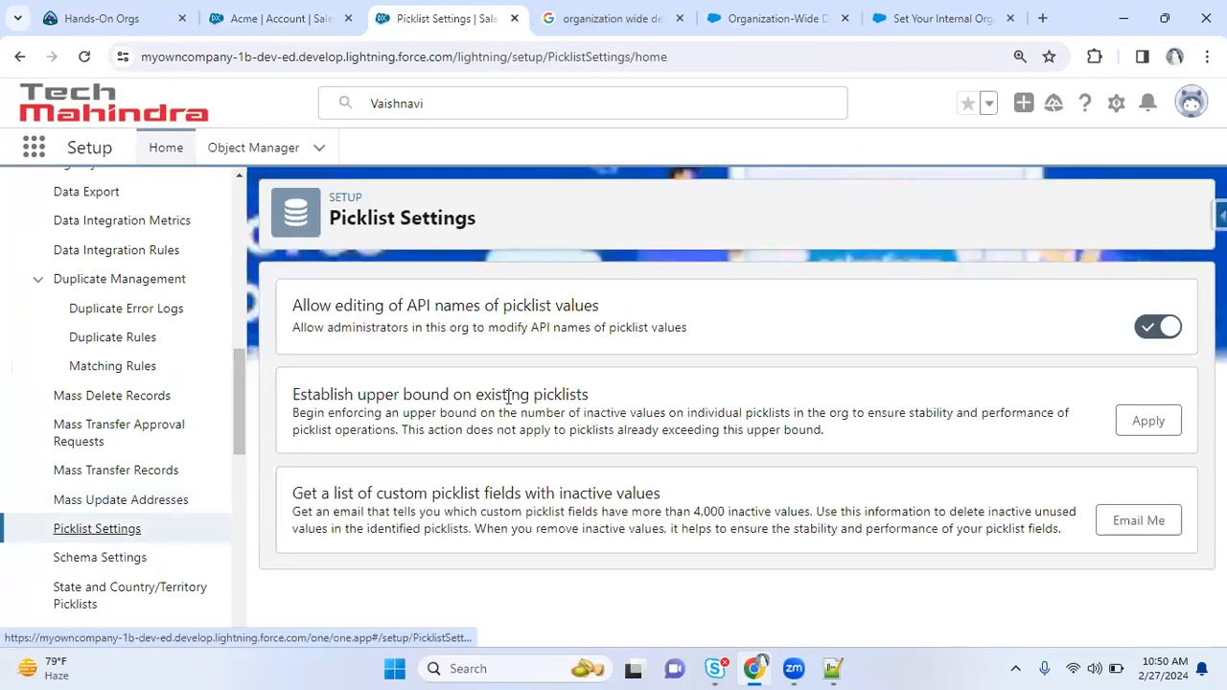
drag(300, 300, 697, 410)
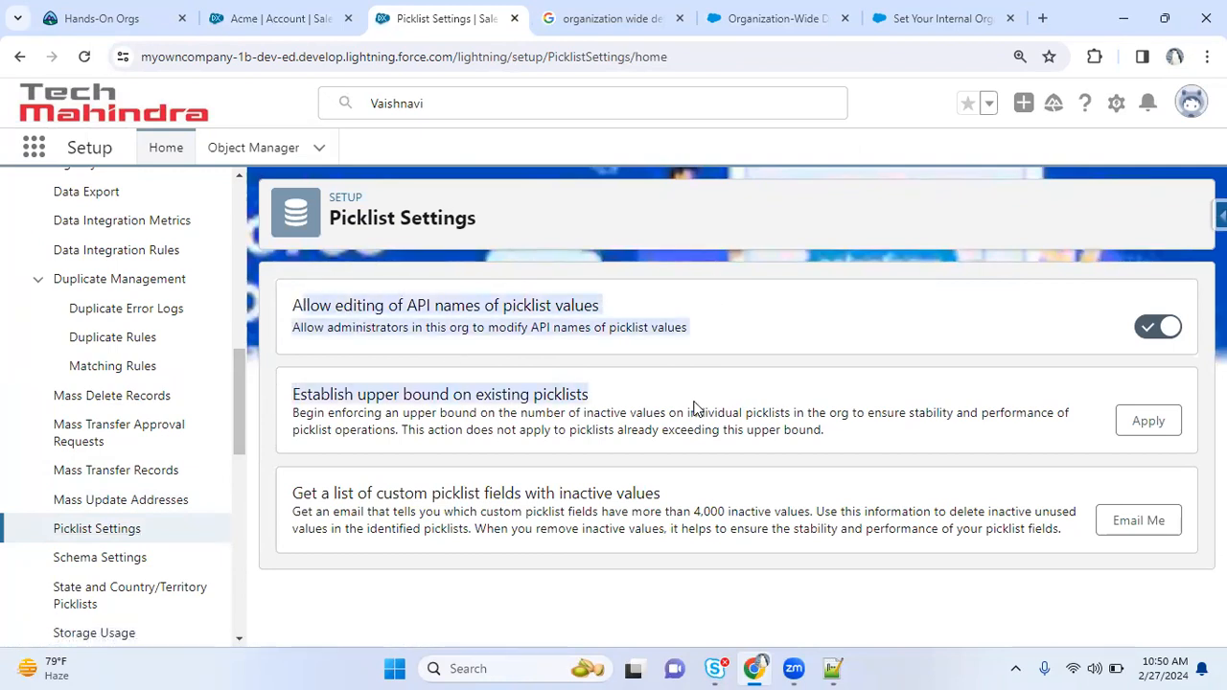
click(114, 564)
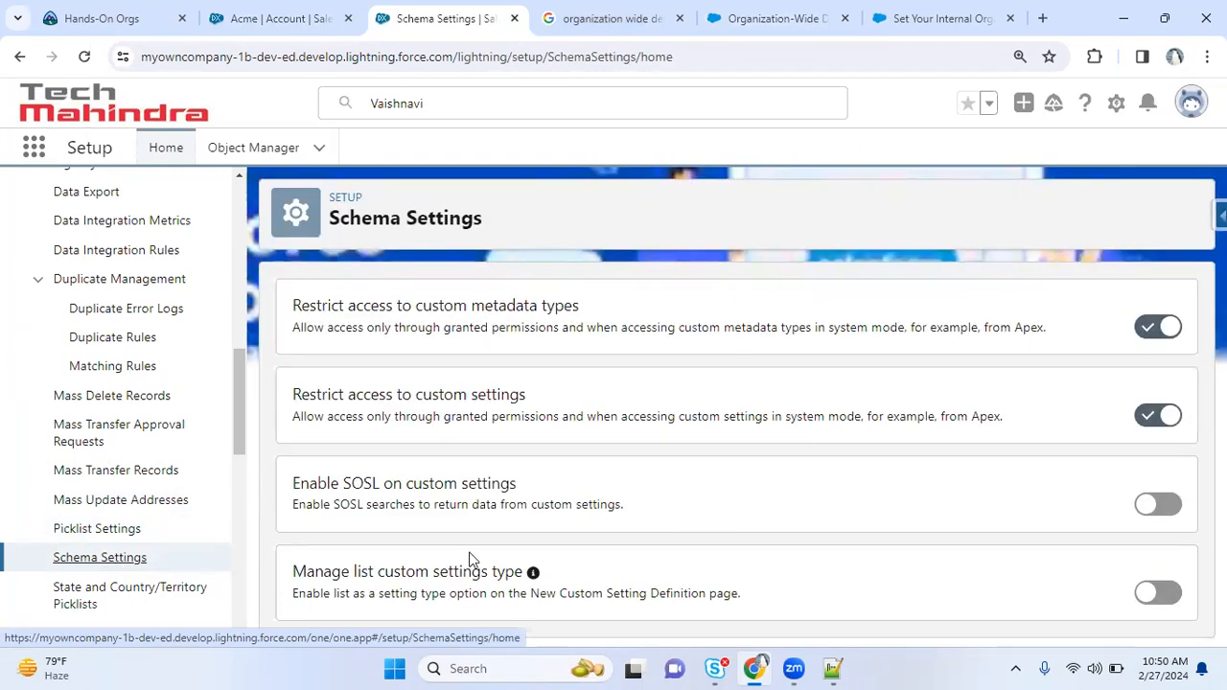
- Open the State and Country/Territory Picklists page and read through its enablement steps
scroll(245, 431, down, 3)
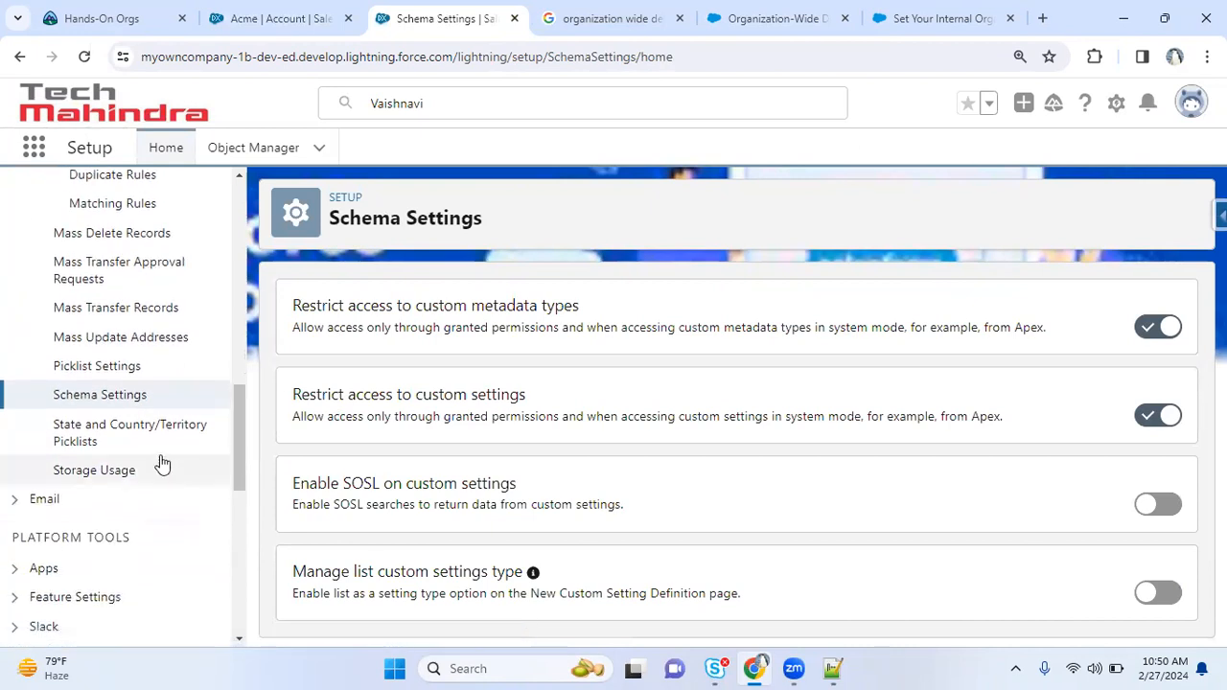
click(161, 446)
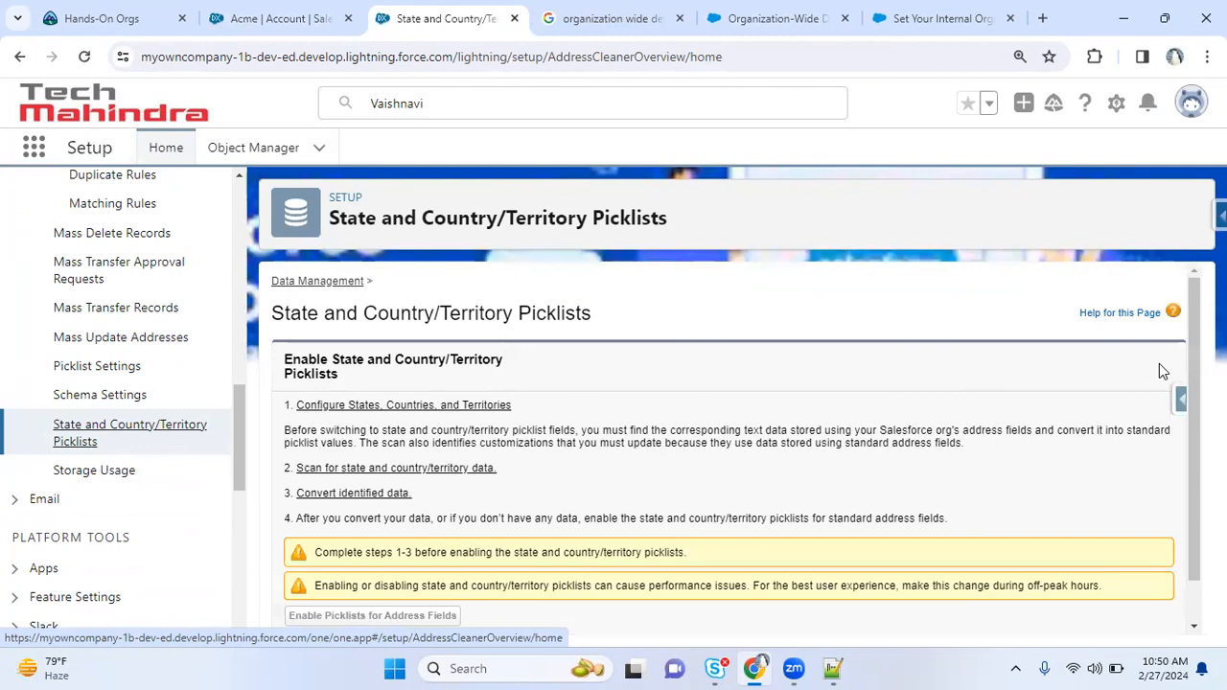
drag(320, 313, 594, 320)
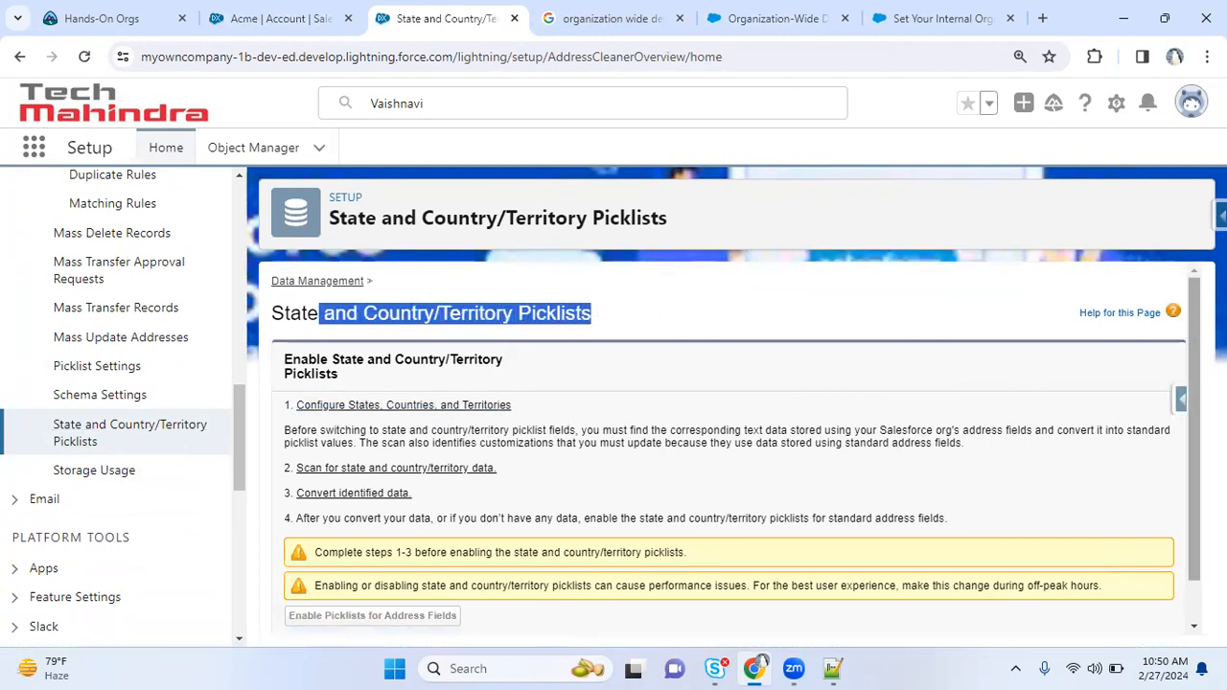
scroll(1120, 415, down, 1)
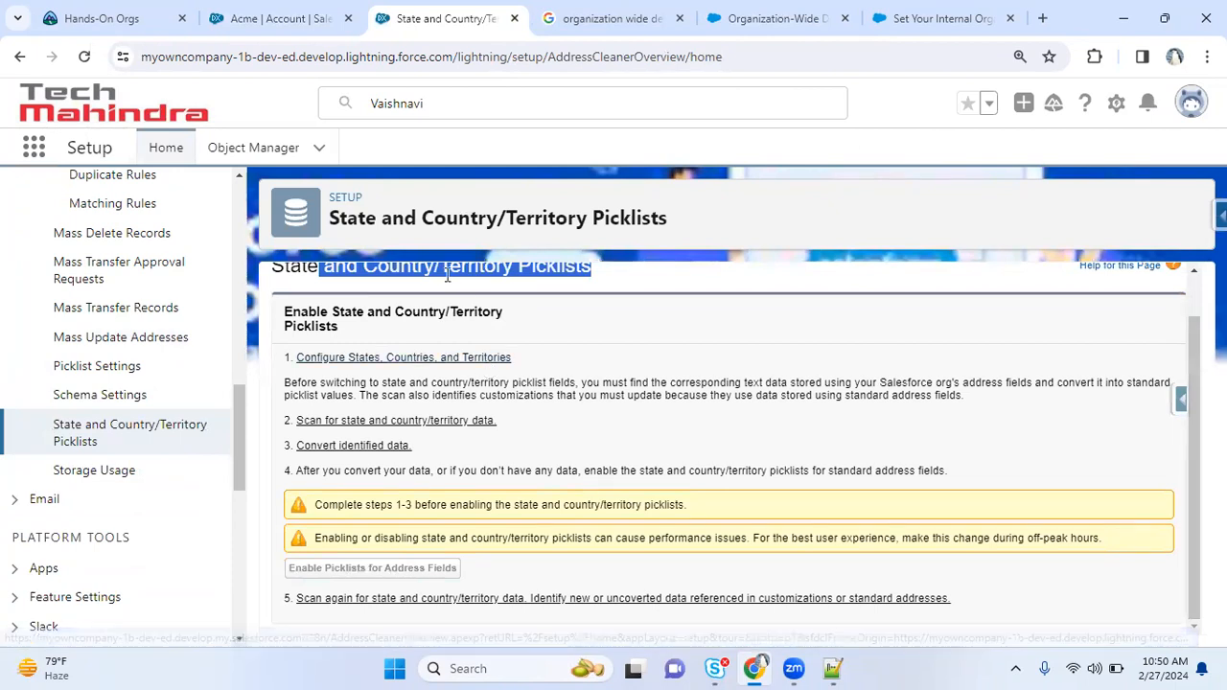
- Open the Acme account's billing address for editing and inspect its Billing Country text field
click(298, 13)
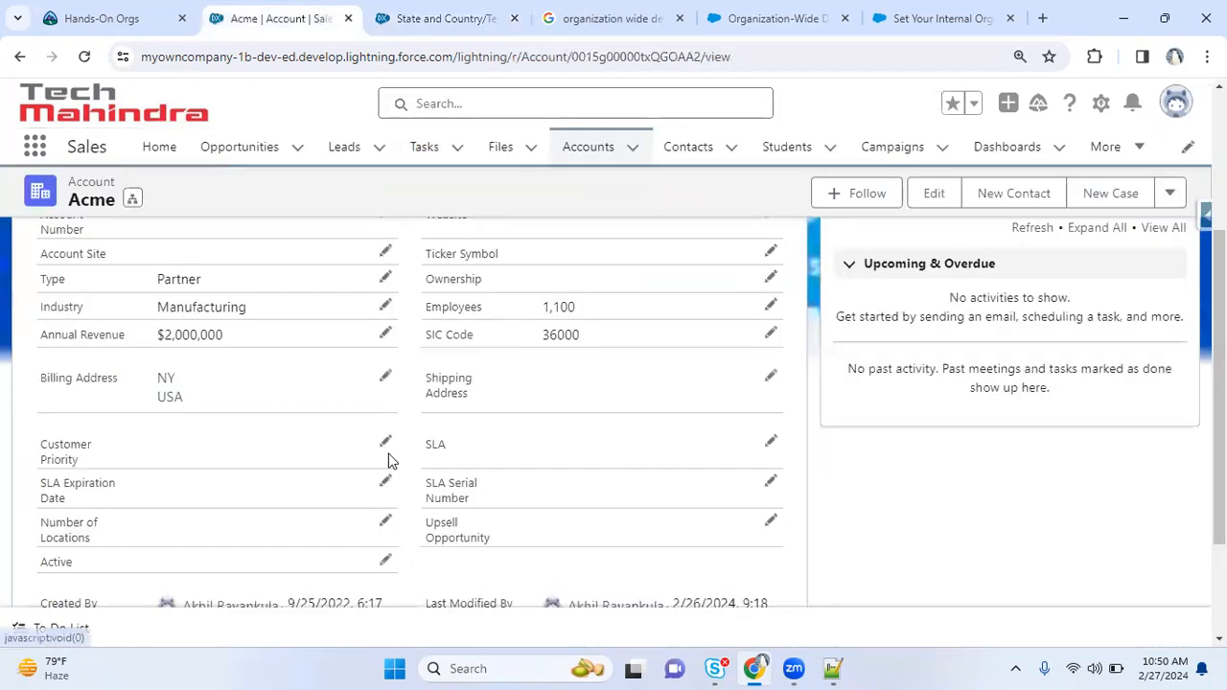
click(384, 375)
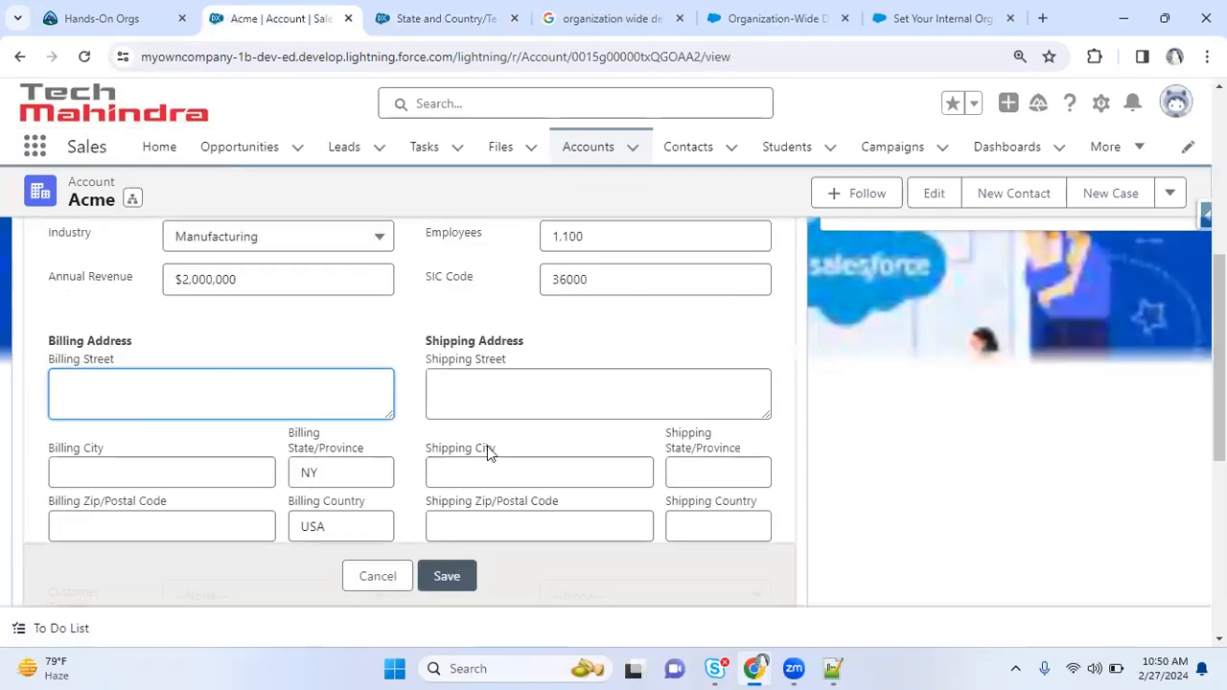
scroll(334, 375, down, 1)
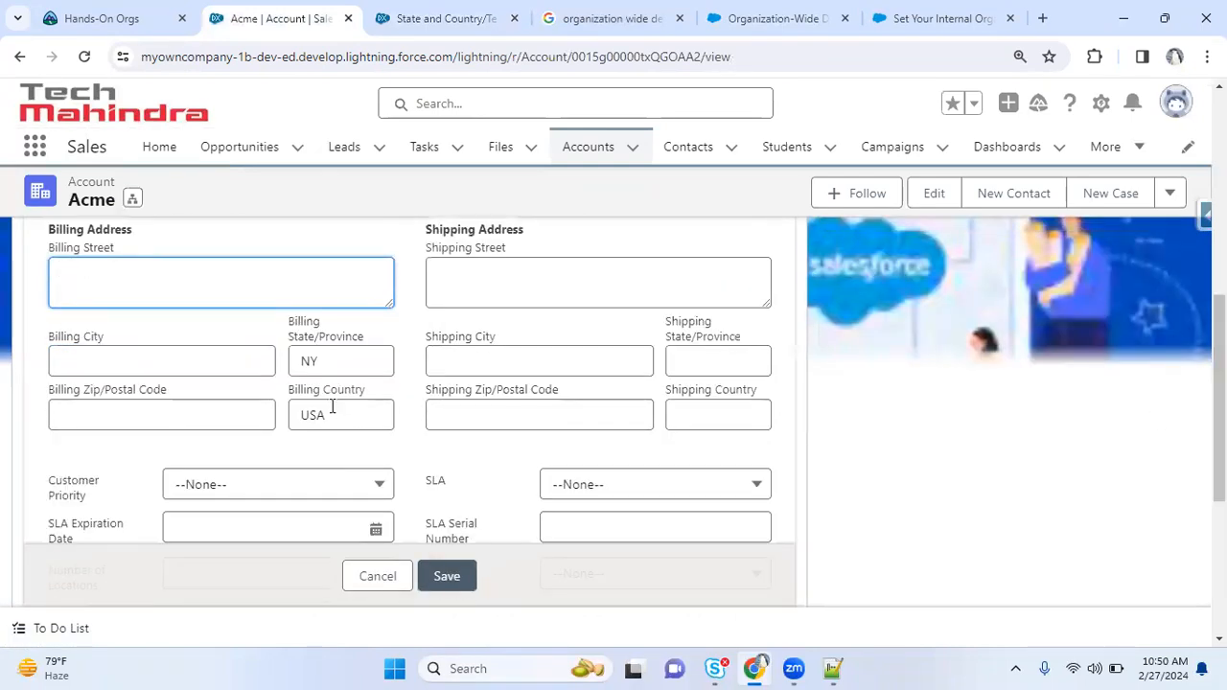
double_click(295, 412)
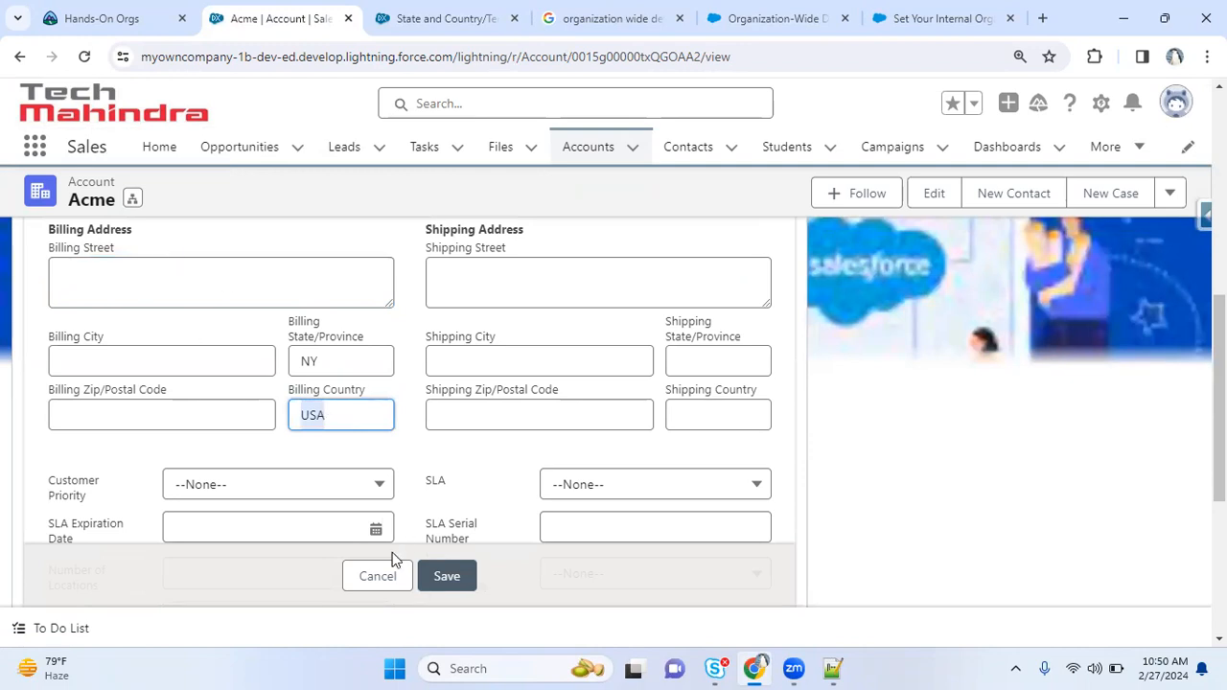
- Return to Setup to review the state and country/territory data scan step, and open the Storage Usage page
click(441, 18)
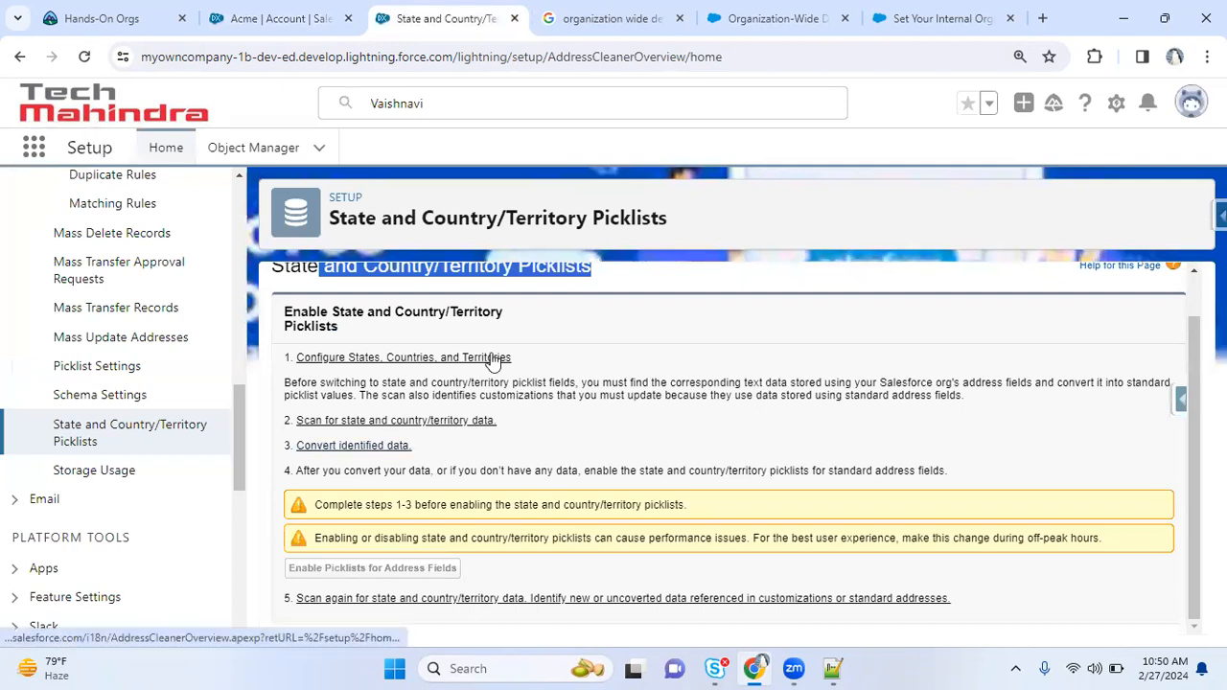
drag(503, 423, 339, 414)
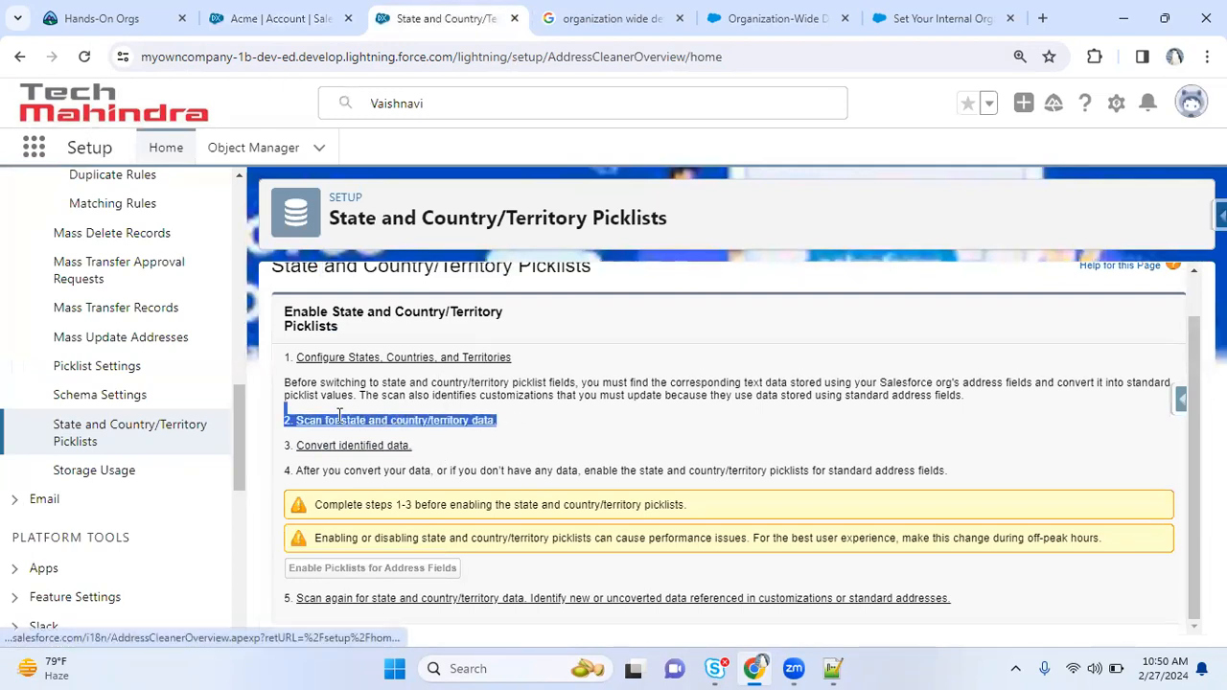
click(604, 431)
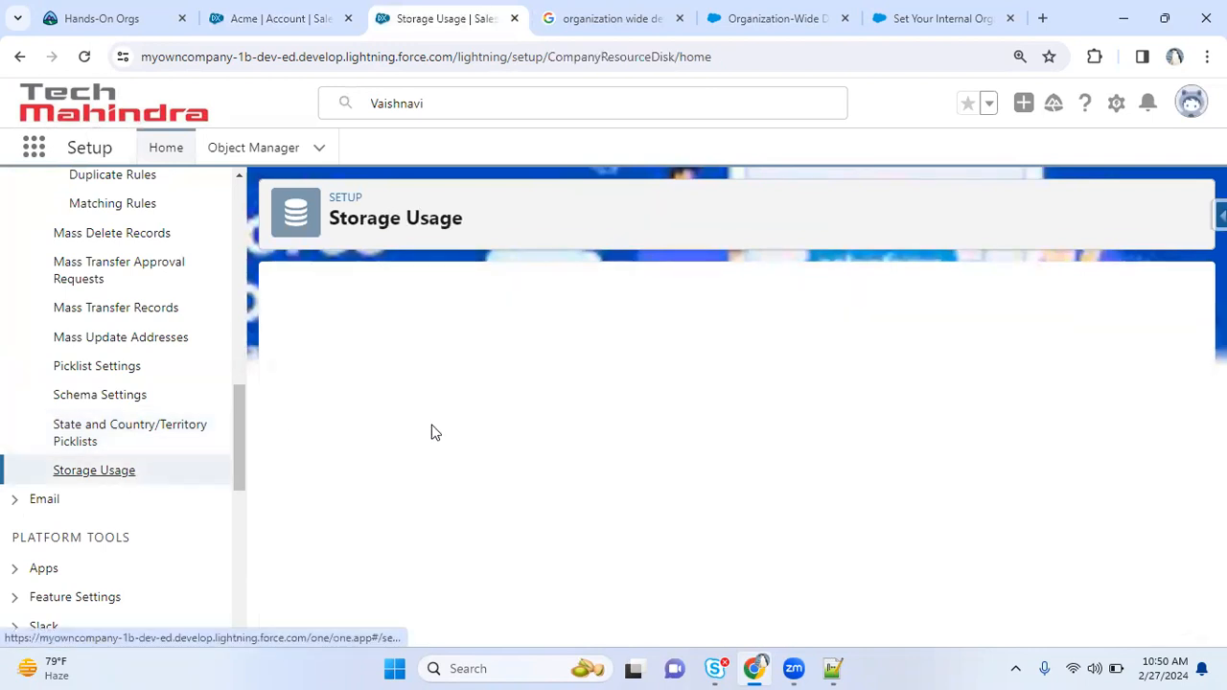
- Examine the org's data storage usage and the Current Data Storage Usage breakdown by record type
drag(285, 402, 349, 401)
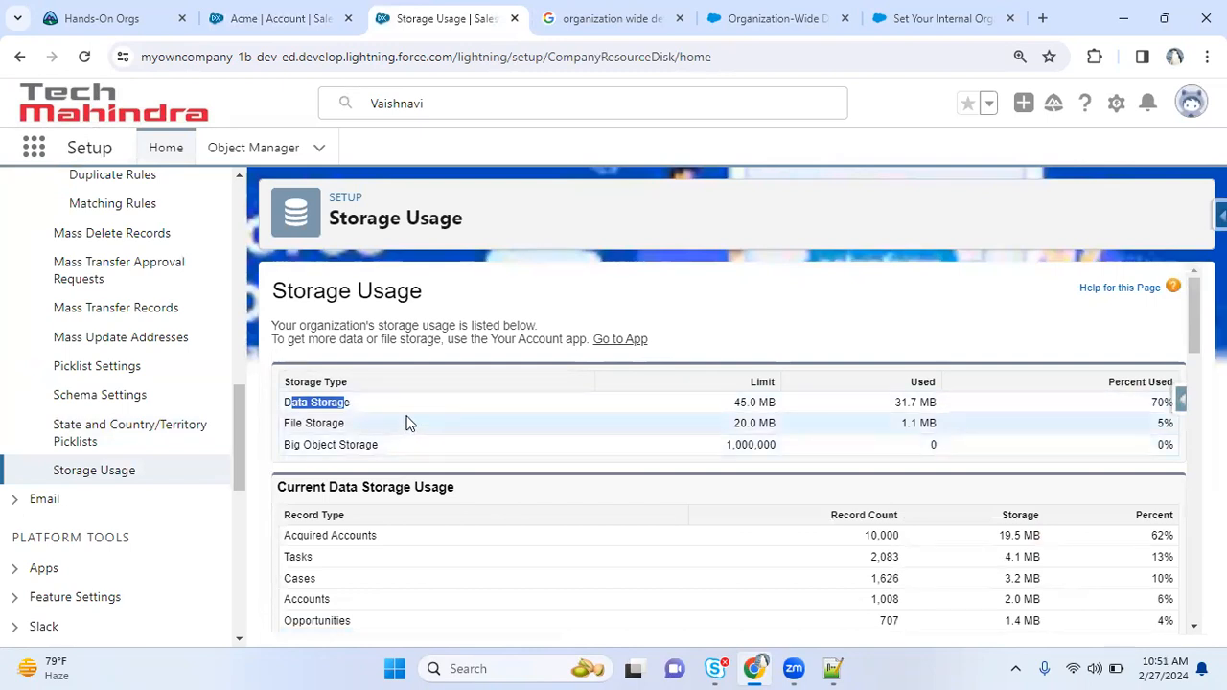
drag(894, 403, 908, 402)
drag(1156, 402, 775, 330)
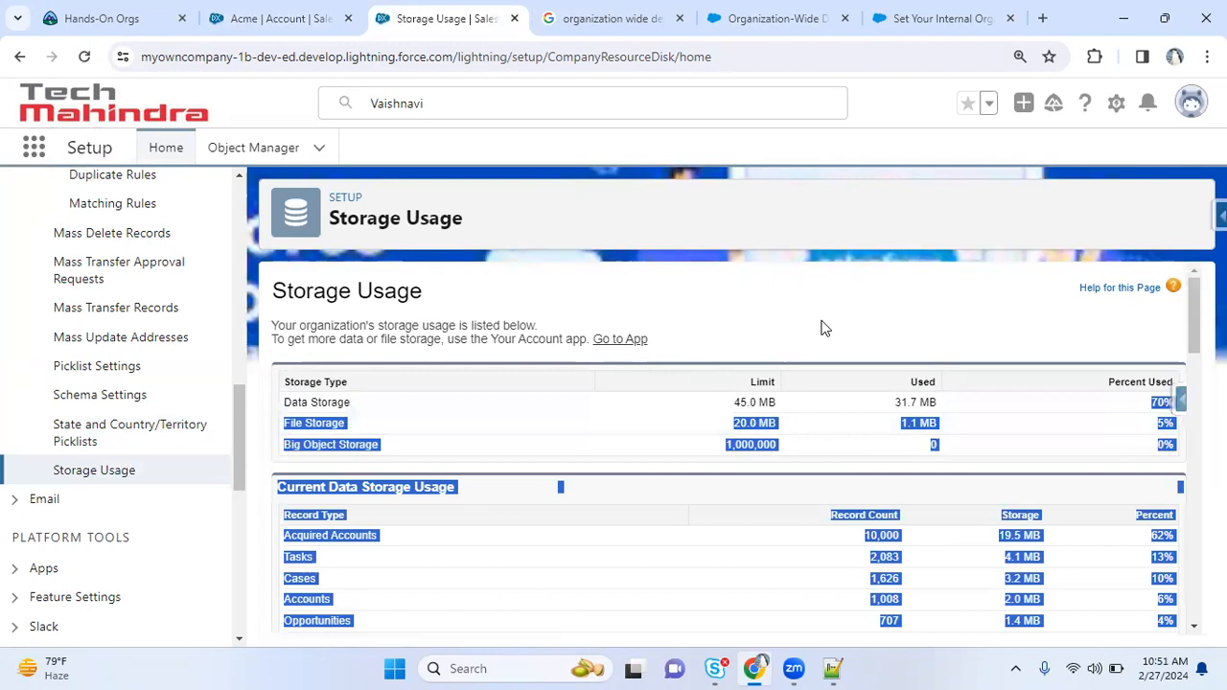
click(820, 328)
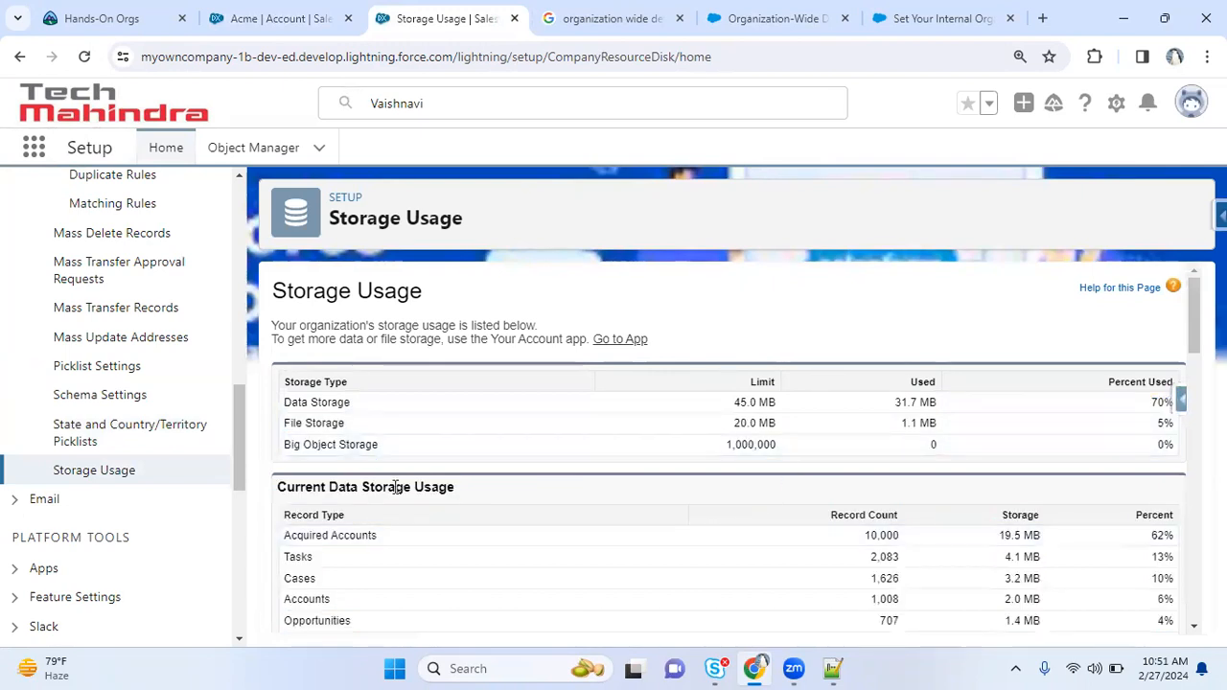
drag(322, 487, 1024, 479)
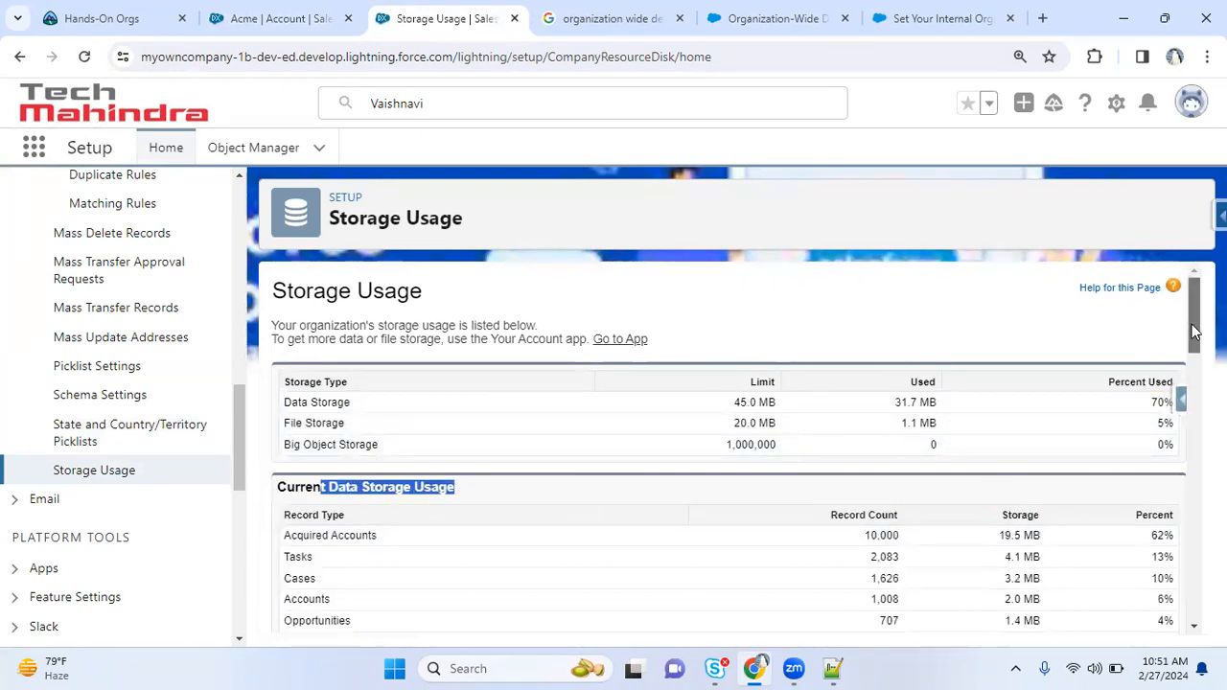
scroll(1192, 331, down, 2)
scroll(728, 441, down, 3)
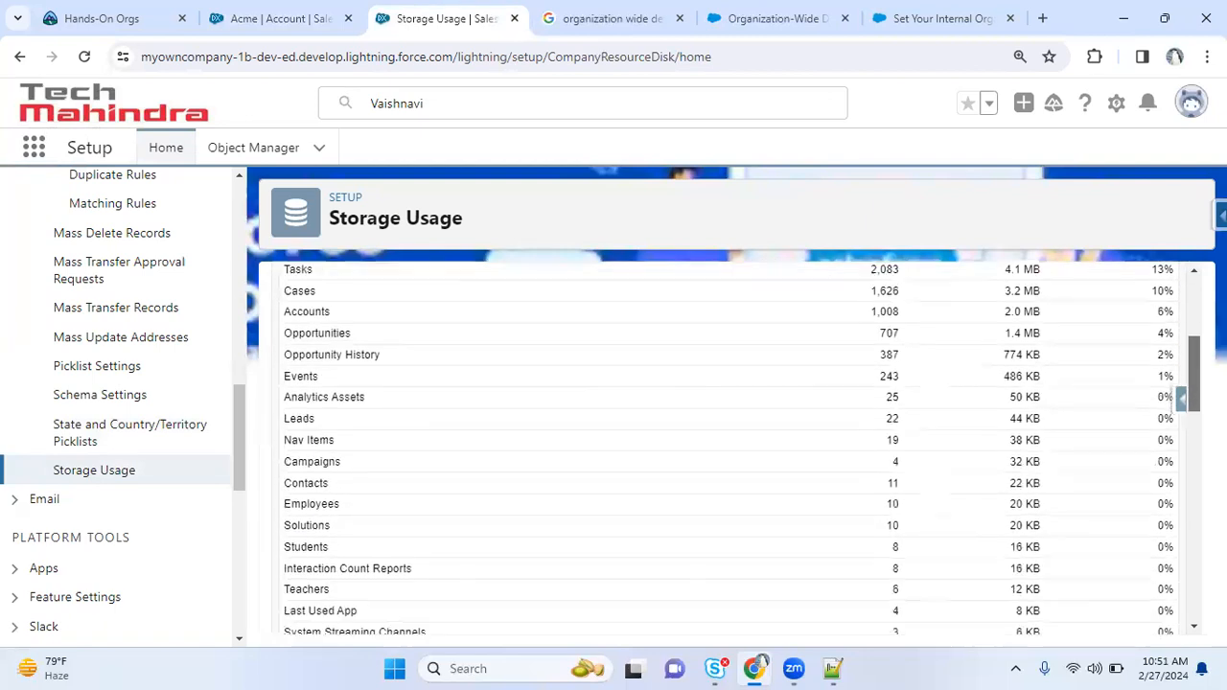
scroll(728, 441, up, 3)
scroll(735, 445, up, 1)
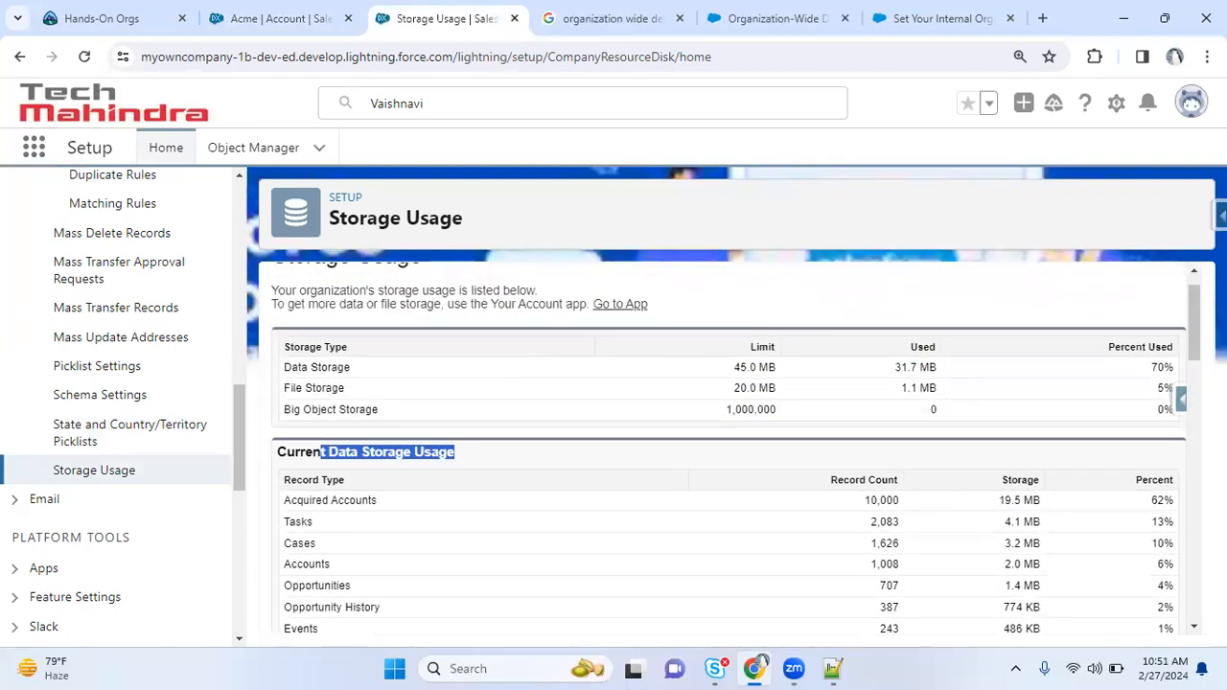
scroll(455, 415, up, 1)
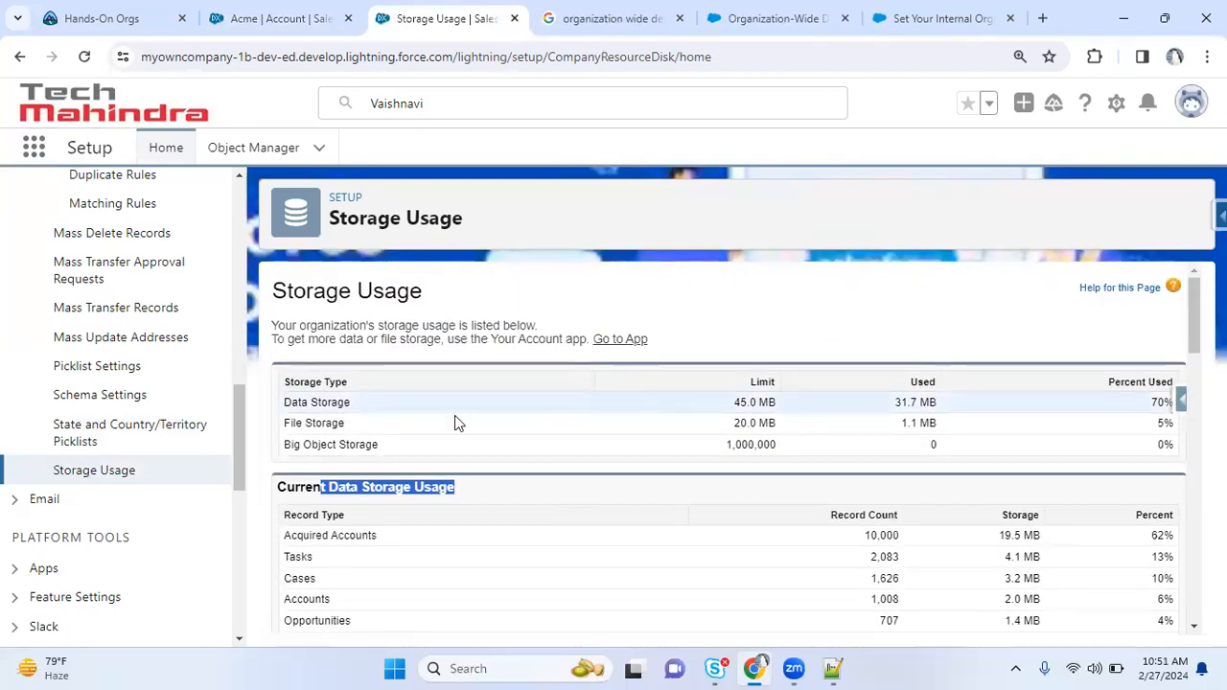
- Compare the data, file and big object storage types, and check the Big Object Storage limit
double_click(326, 403)
drag(293, 422, 293, 458)
click(303, 447)
click(453, 452)
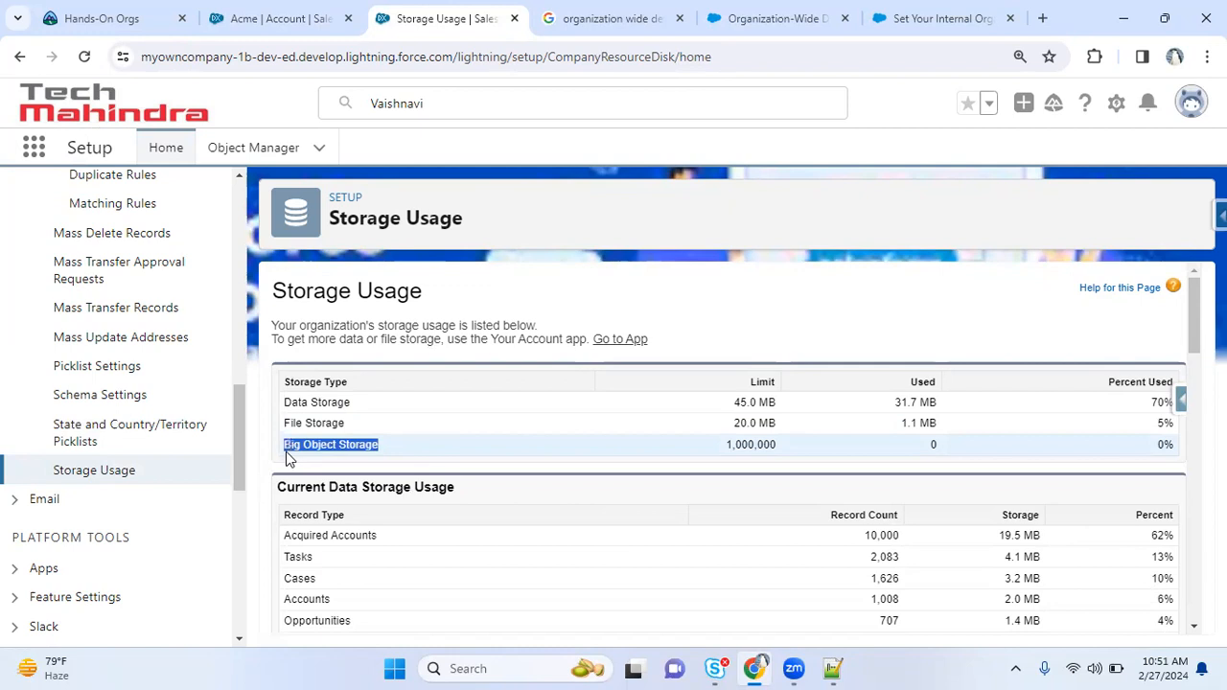
click(685, 458)
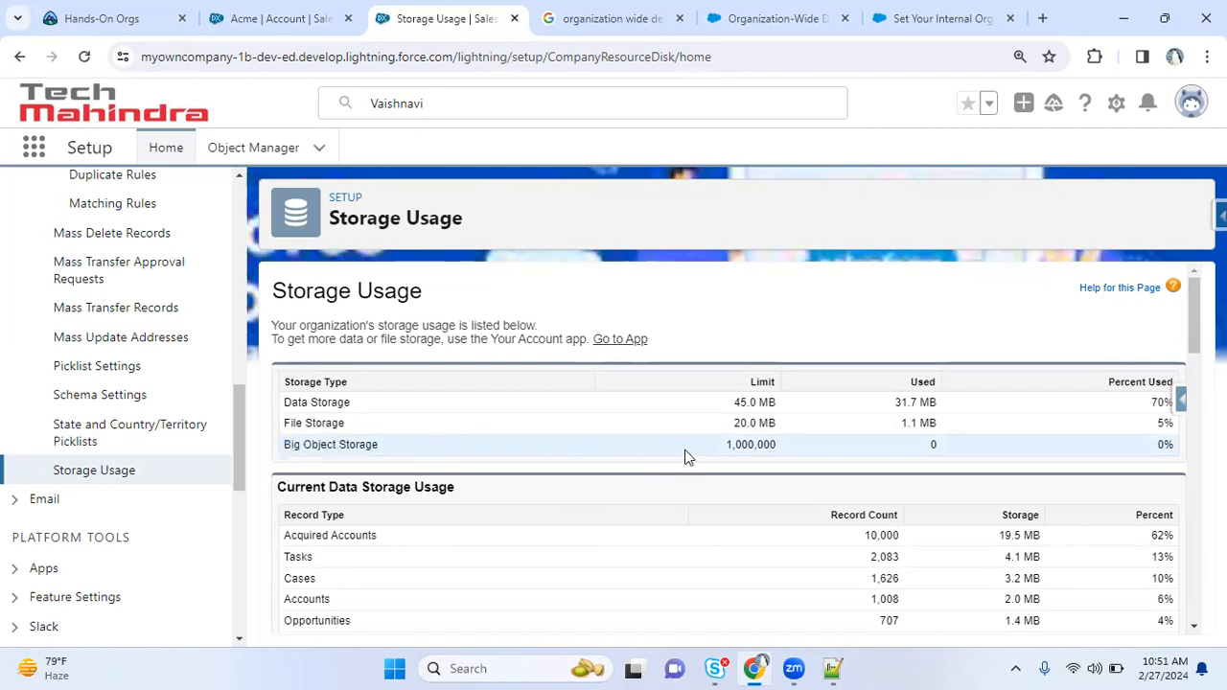
drag(751, 445, 778, 451)
click(741, 445)
click(993, 450)
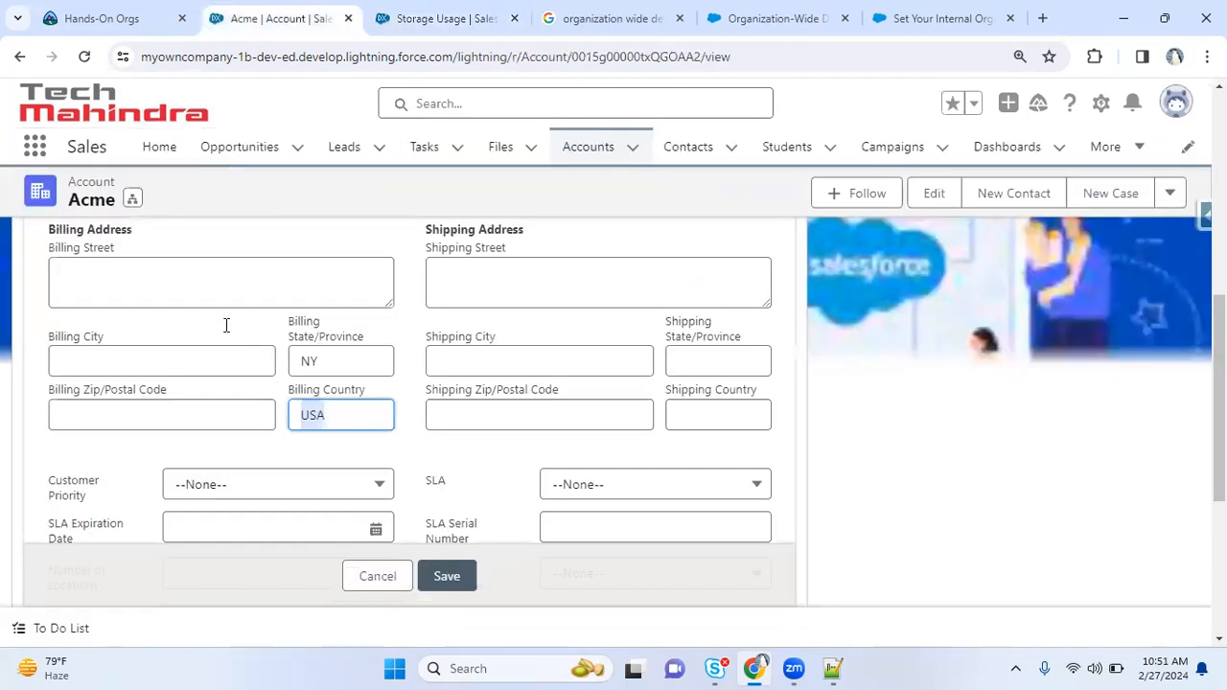
- Cancel editing the Acme account, show its related records, and search the App Launcher for "files"
click(278, 18)
click(378, 576)
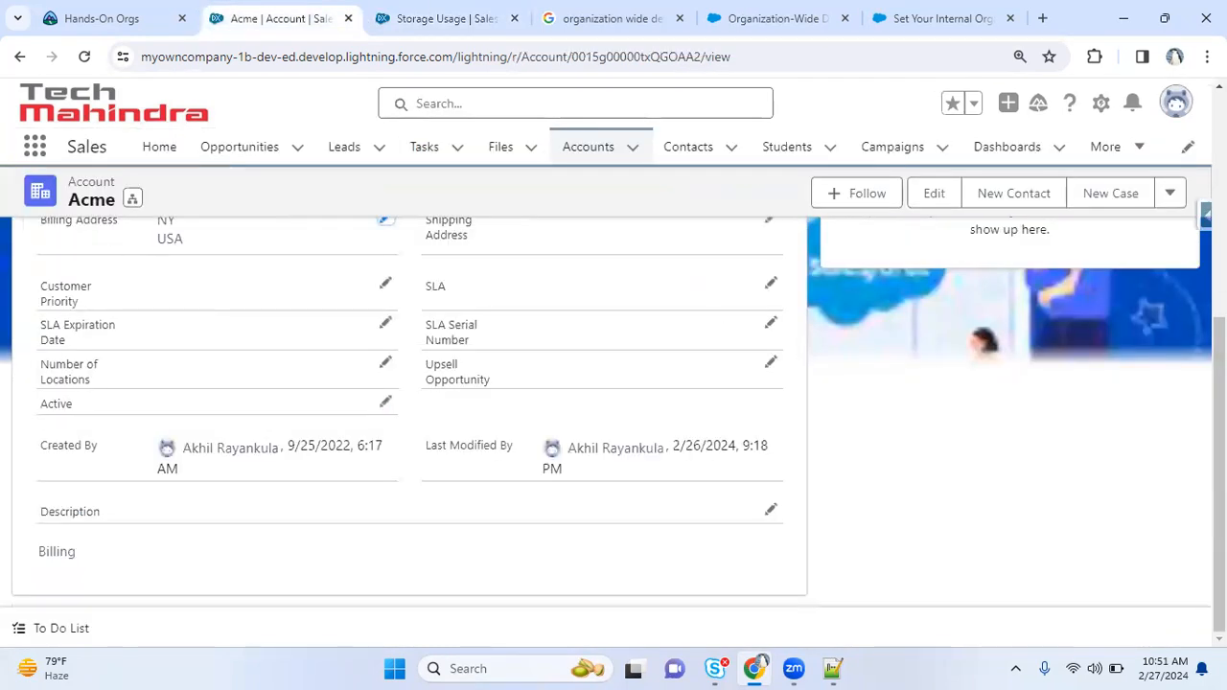
click(58, 324)
click(37, 146)
text(files)
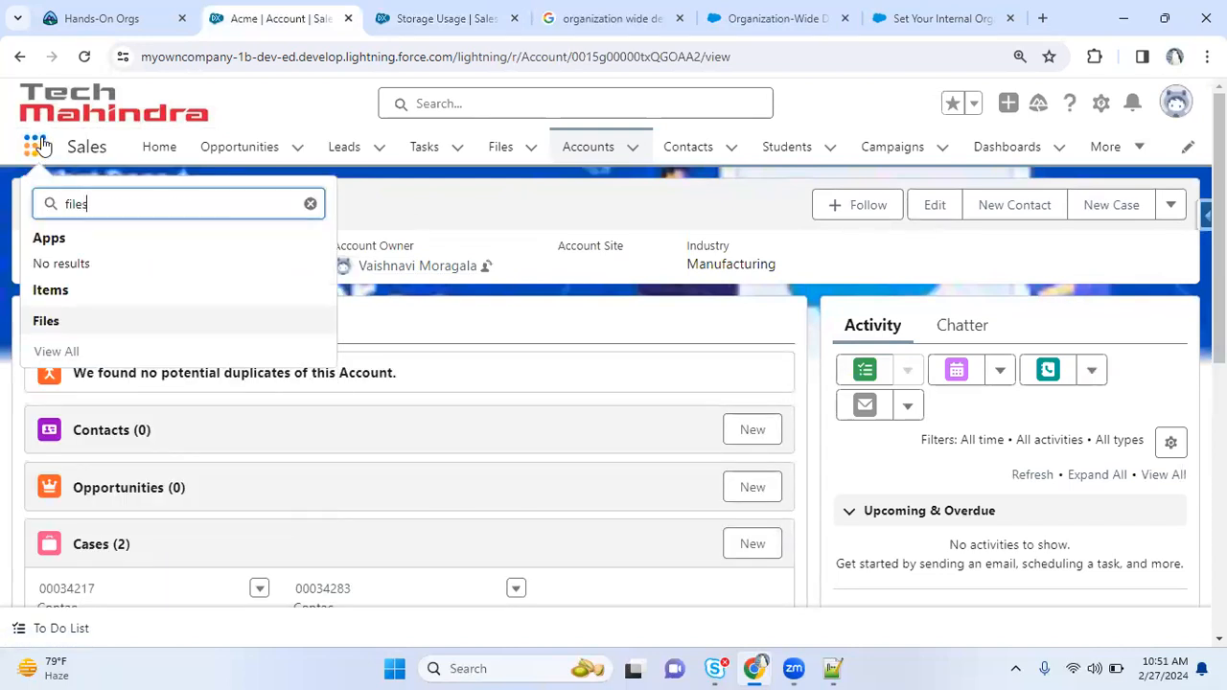
- Return to the Storage Usage page and check the used amount, limit and percentage for File Storage
click(427, 8)
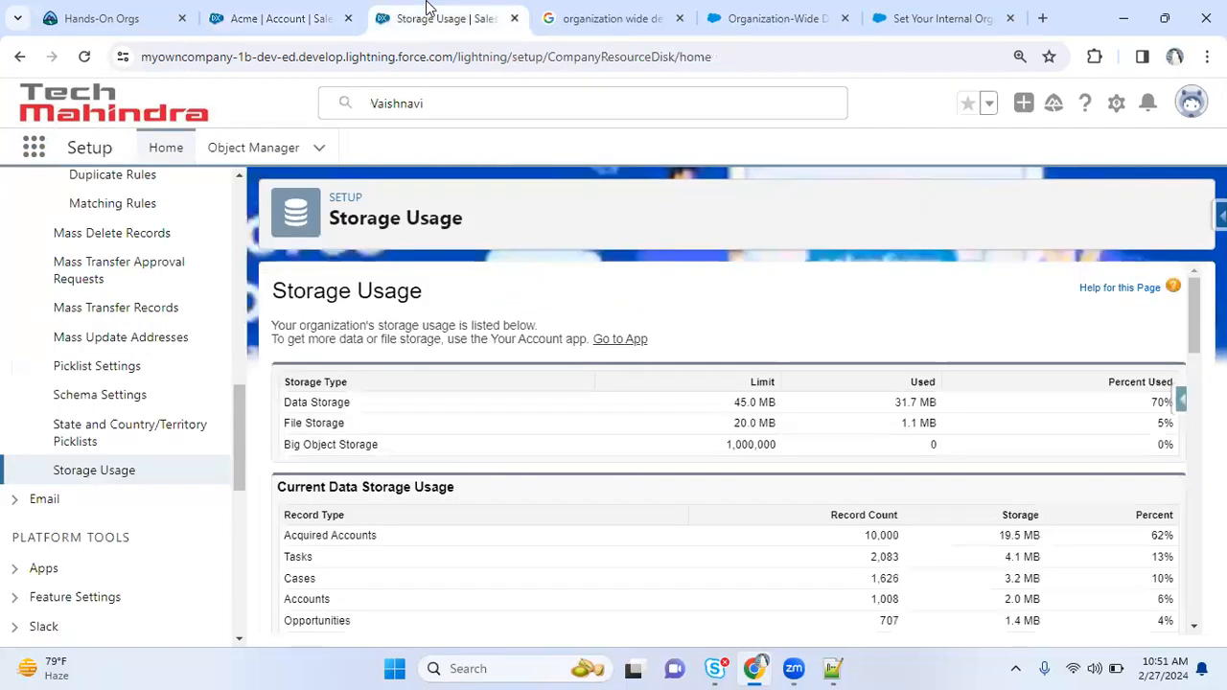
double_click(909, 423)
shift+click(955, 434)
drag(729, 424, 766, 422)
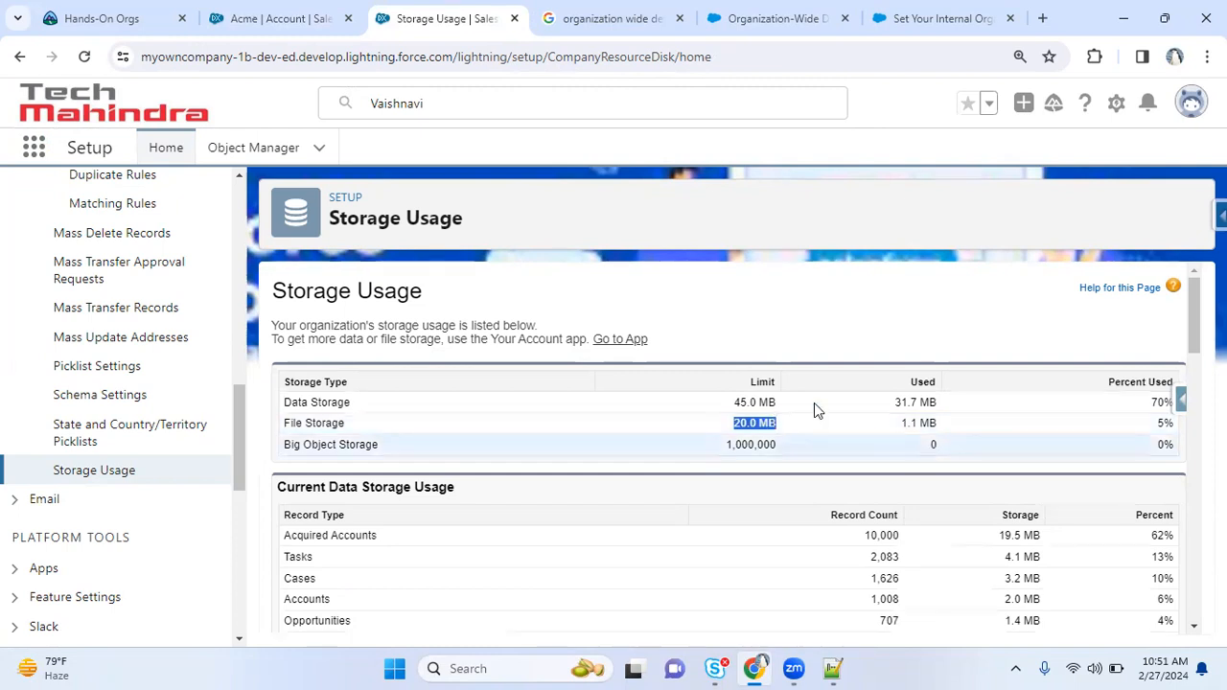
drag(1154, 422, 1179, 428)
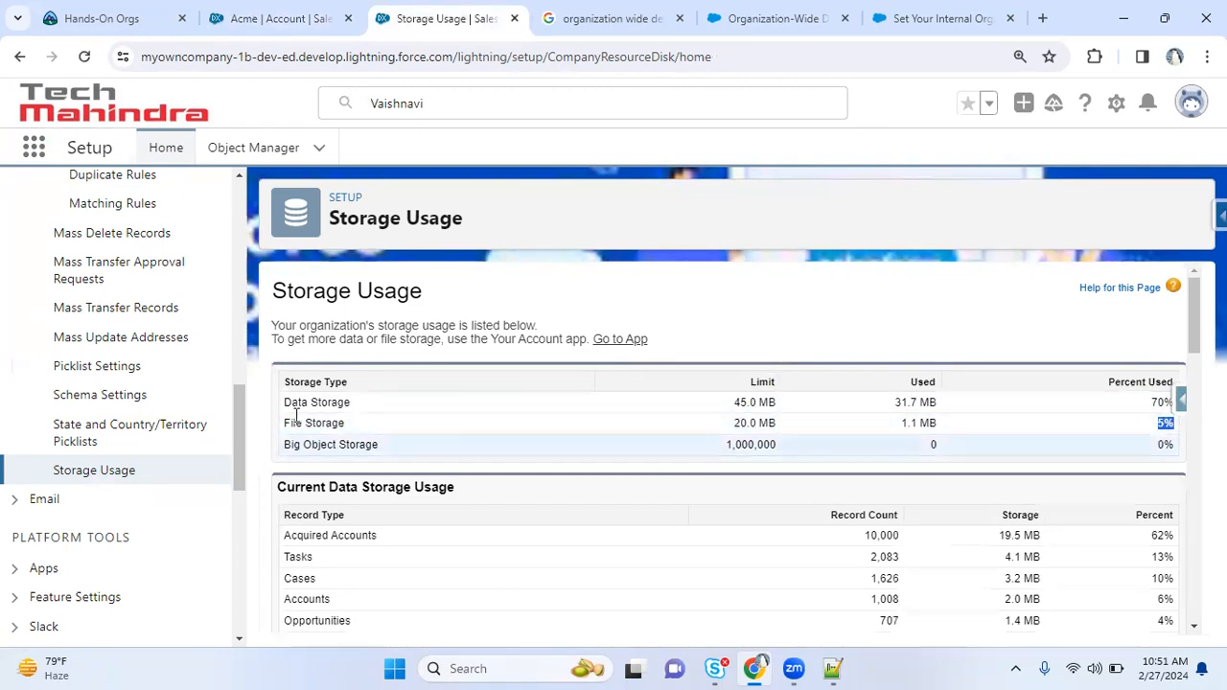
drag(294, 402, 351, 403)
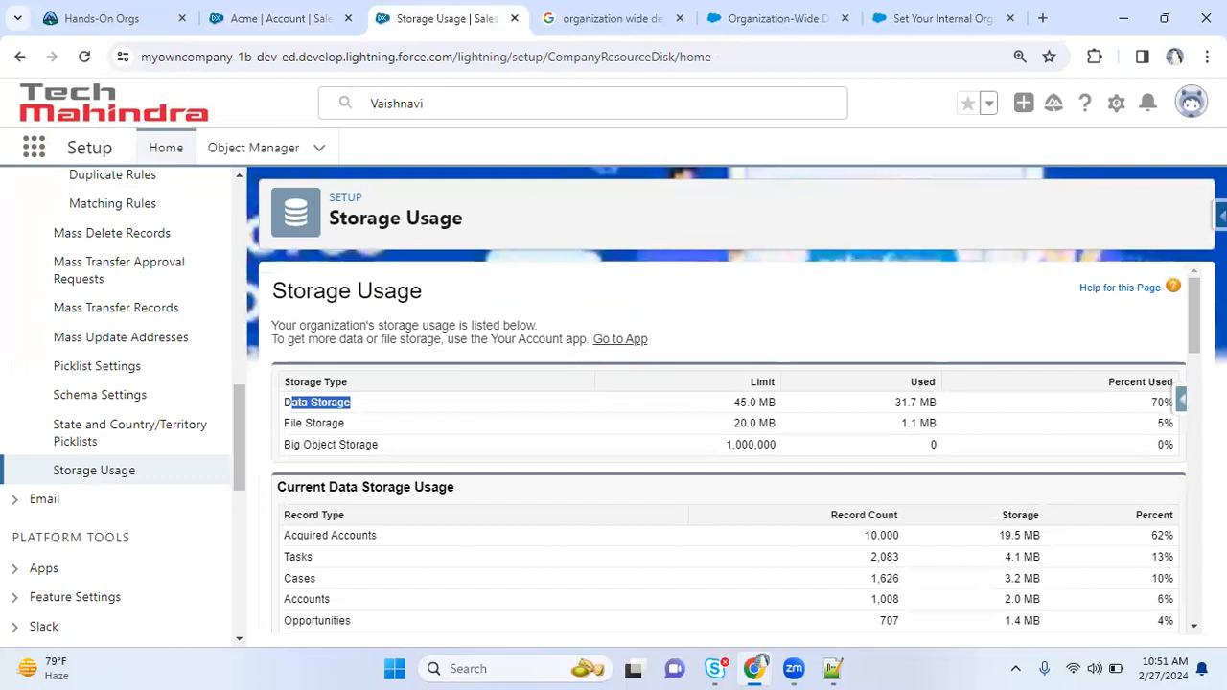
- Examine the record counts and storage sizes of the record types under Current Data Storage Usage, including Tasks and Accounts
scroll(729, 451, down, 5)
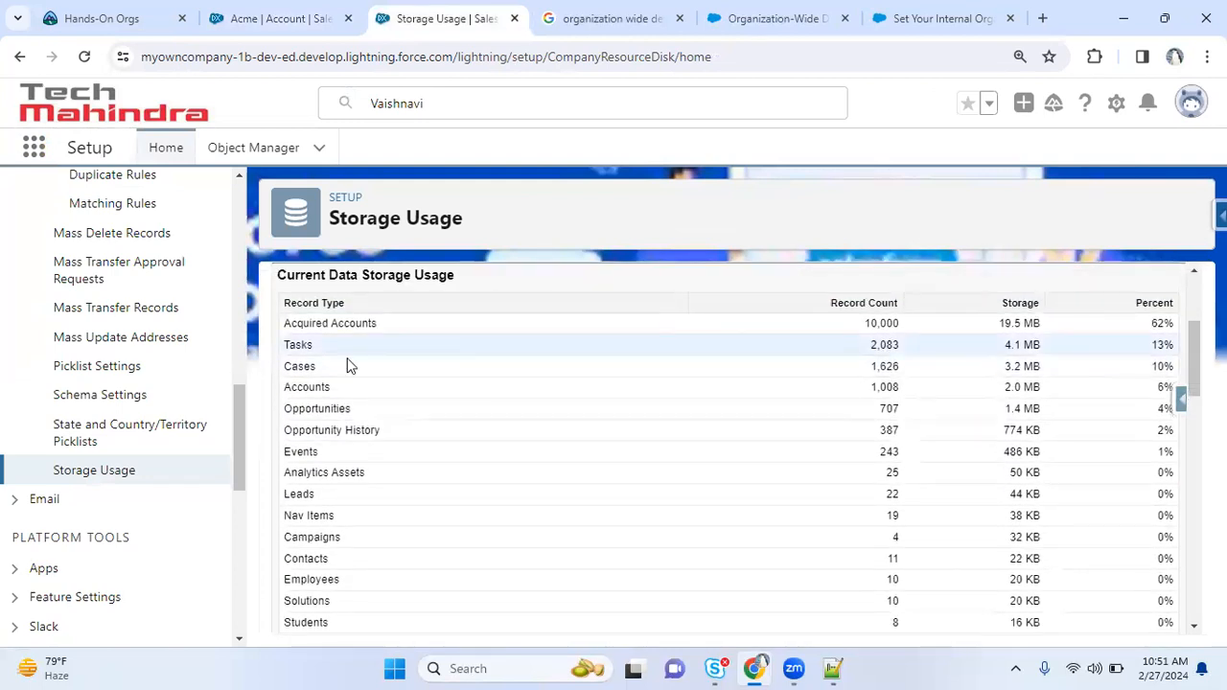
double_click(287, 345)
double_click(288, 388)
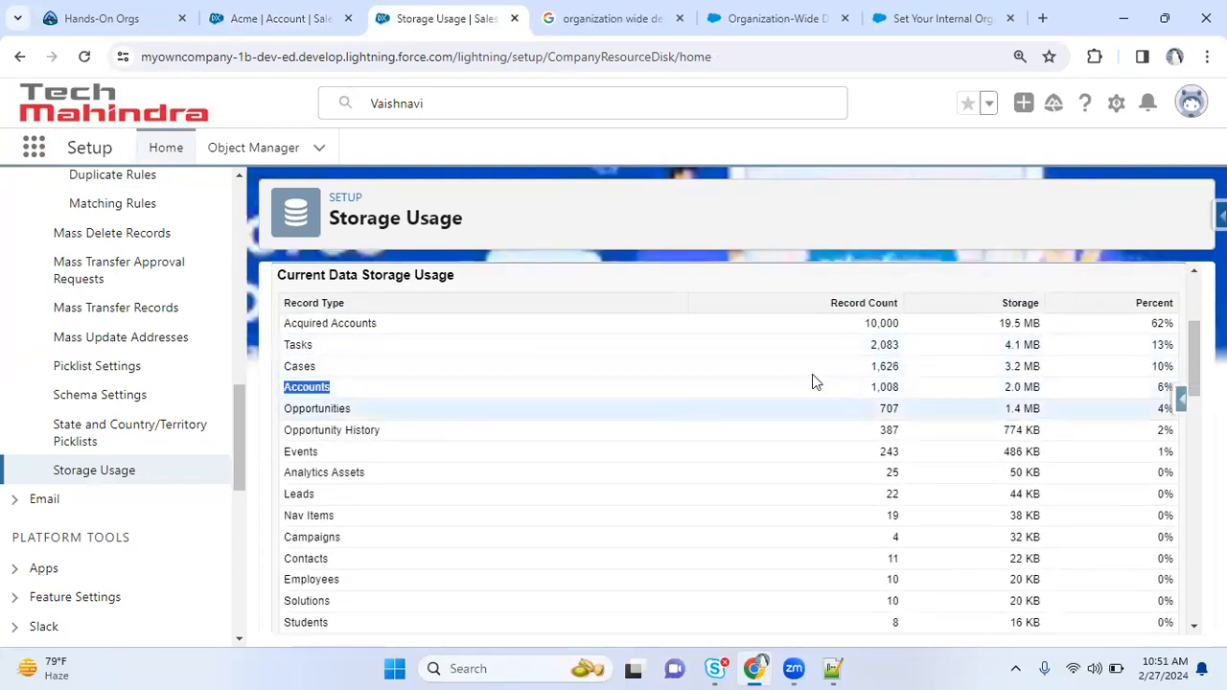
drag(869, 323, 986, 331)
click(911, 397)
drag(866, 323, 897, 368)
click(908, 390)
drag(1004, 323, 1045, 497)
- Review the Current Big Object Storage Usage and Top Users by Data Storage Usage sections, and return to the storage type summary
drag(1194, 369, 1193, 507)
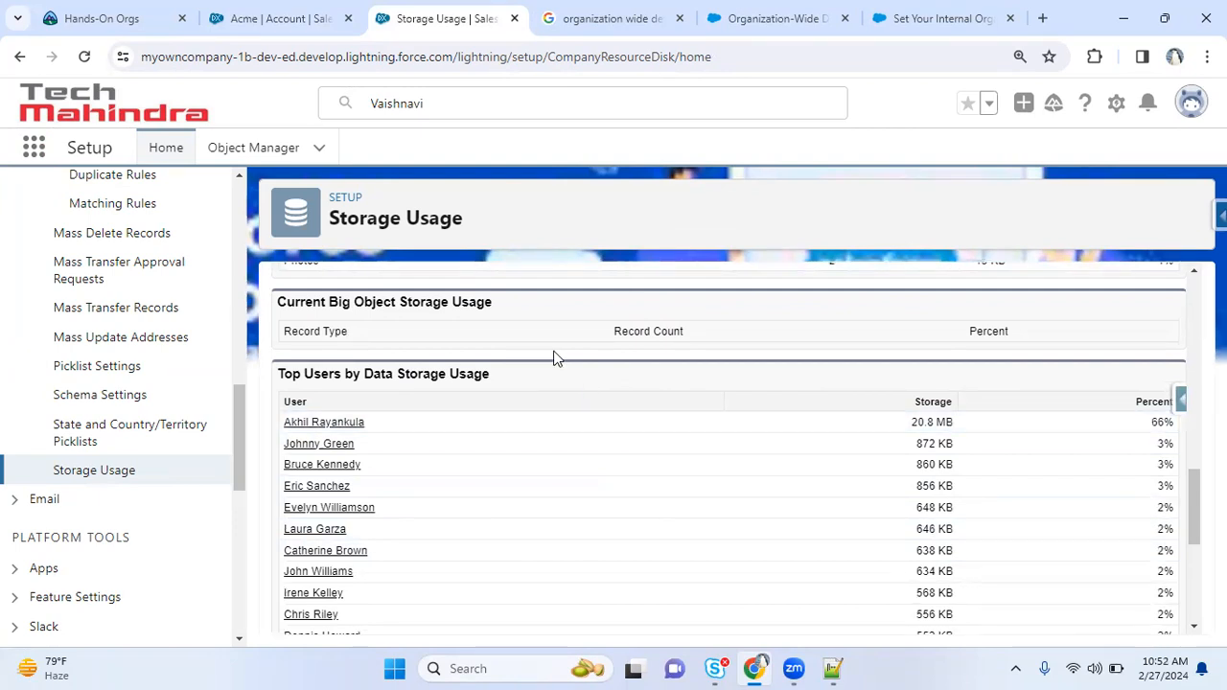
drag(1193, 507, 1194, 306)
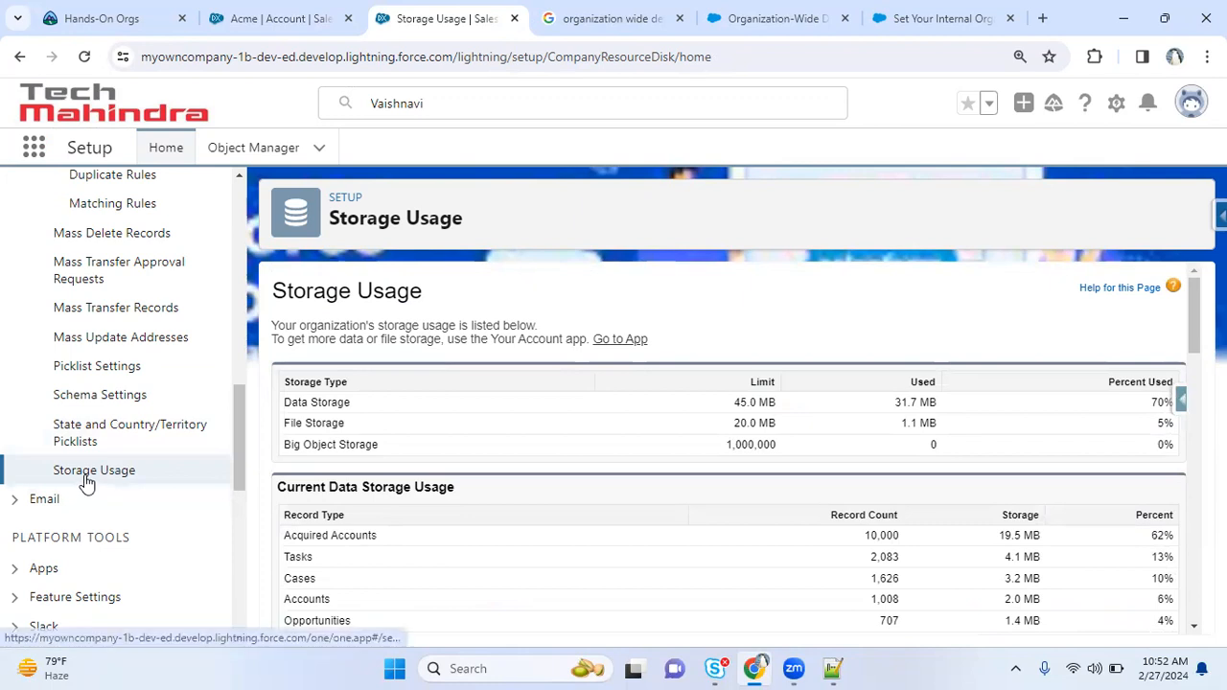
click(1195, 381)
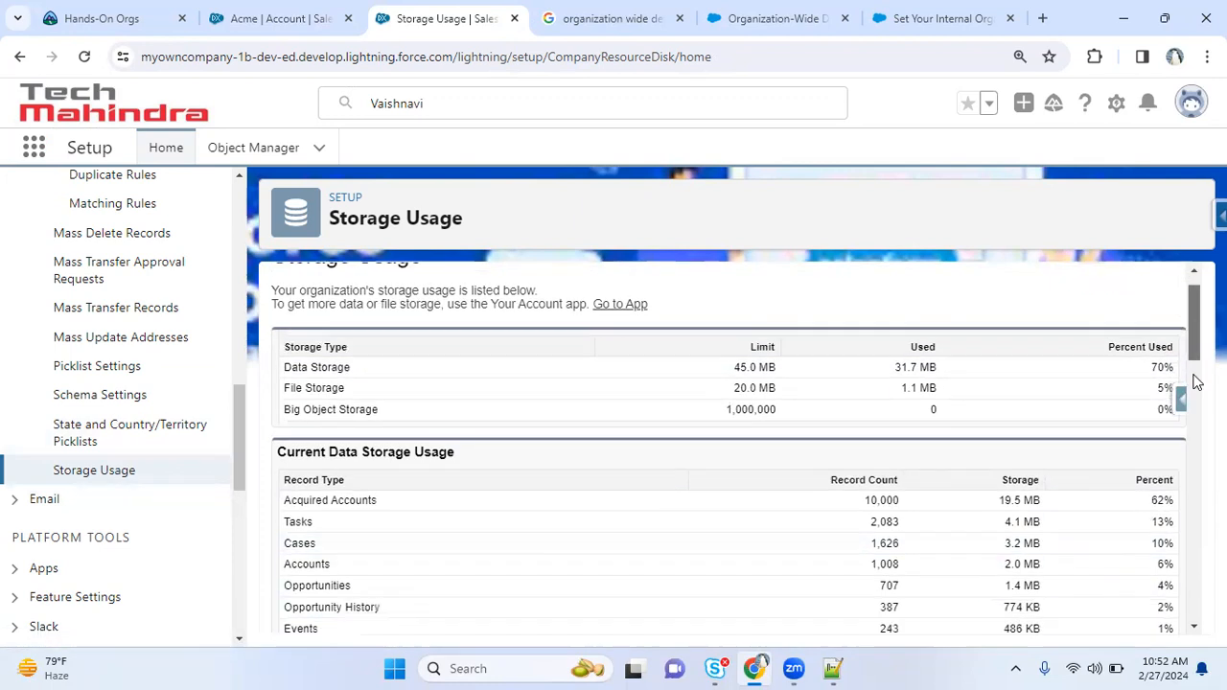
- Expand the Email settings in Setup and view the Apex Exception Email and Classic Email Templates pages
click(21, 508)
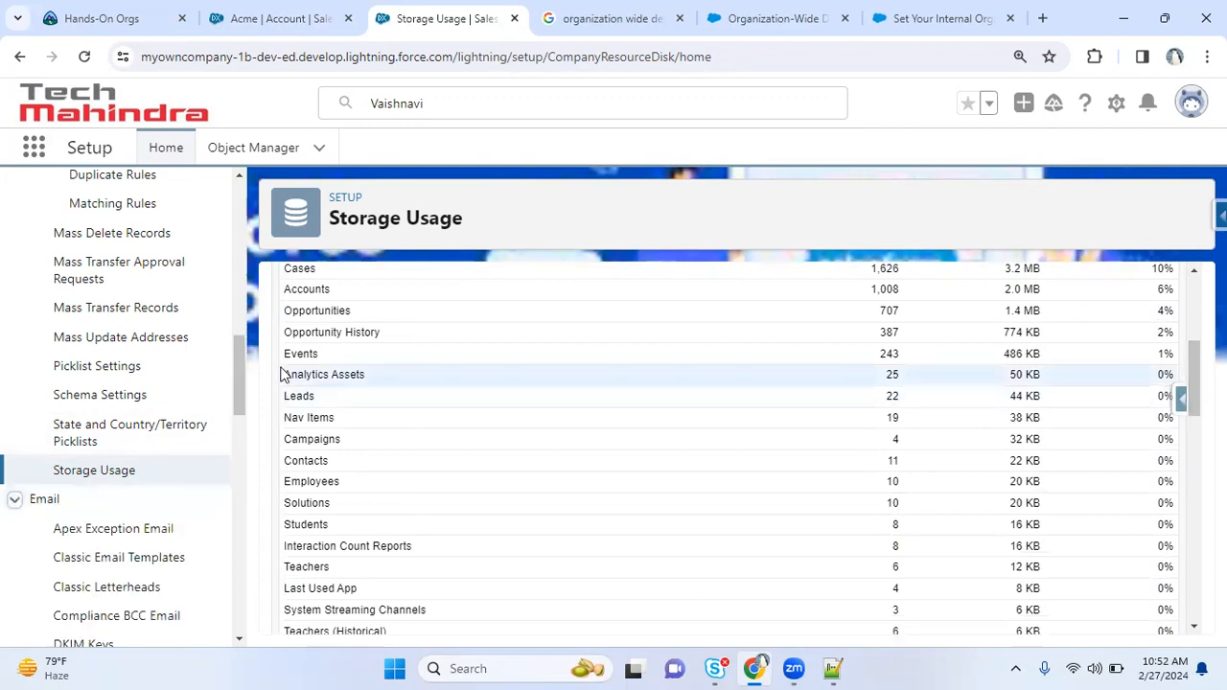
scroll(241, 376, down, 1)
scroll(240, 384, down, 2)
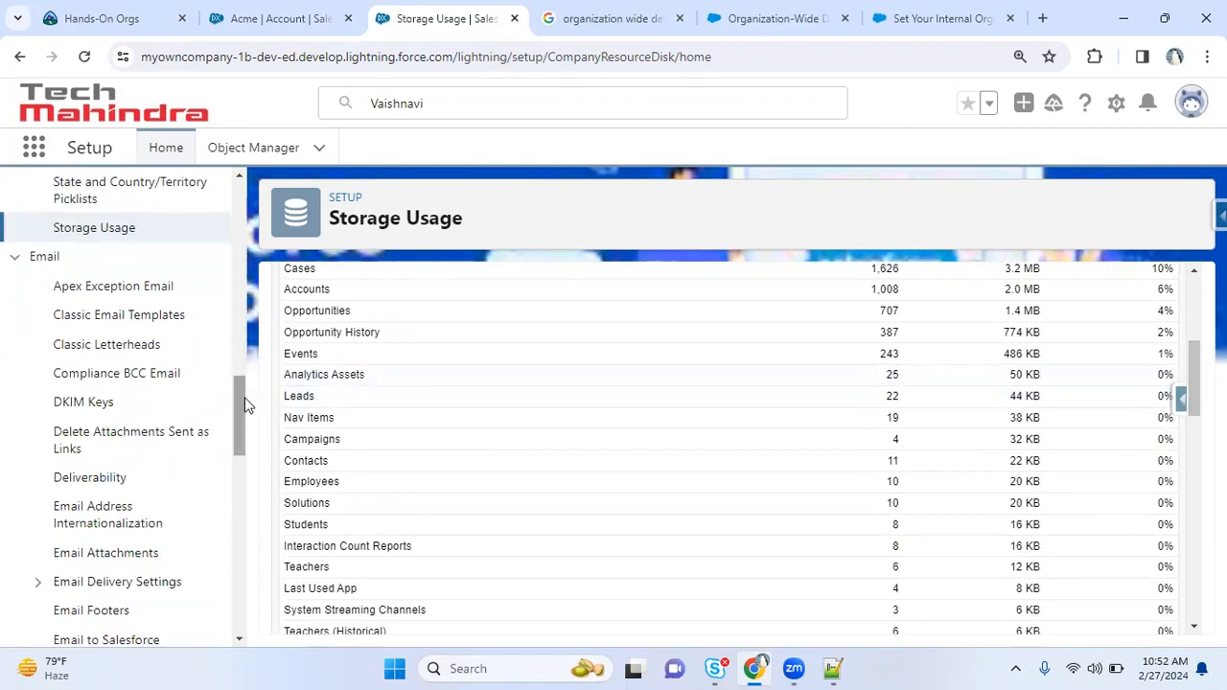
click(115, 290)
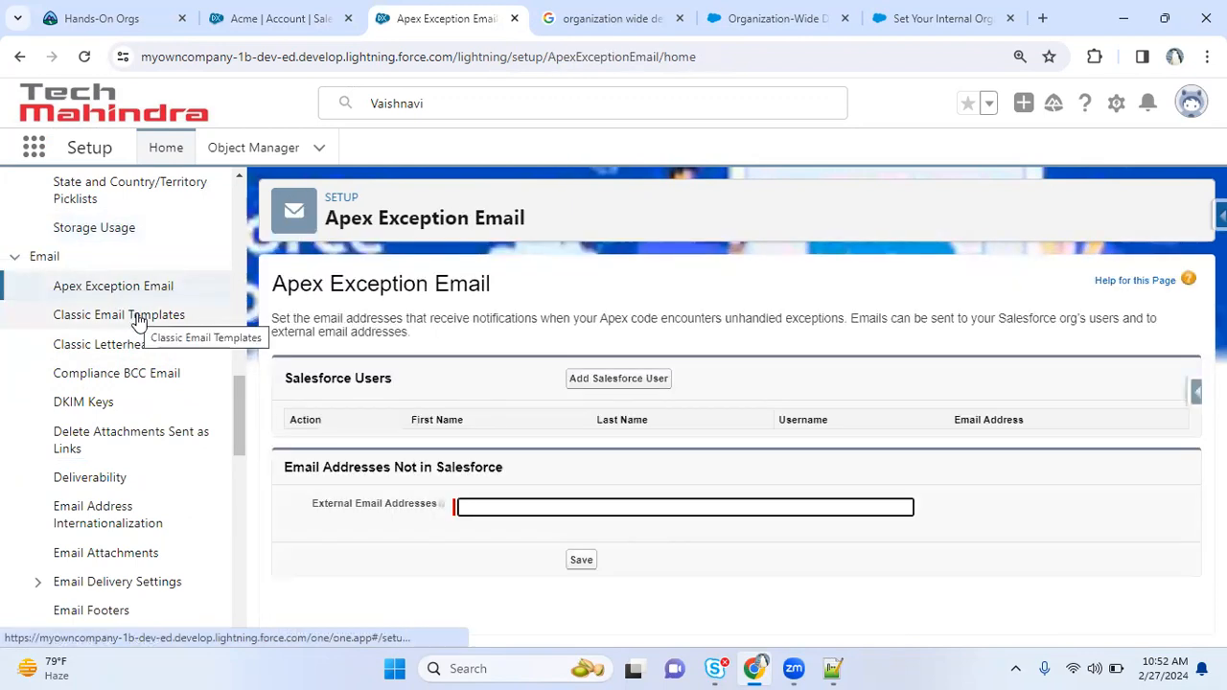
click(139, 319)
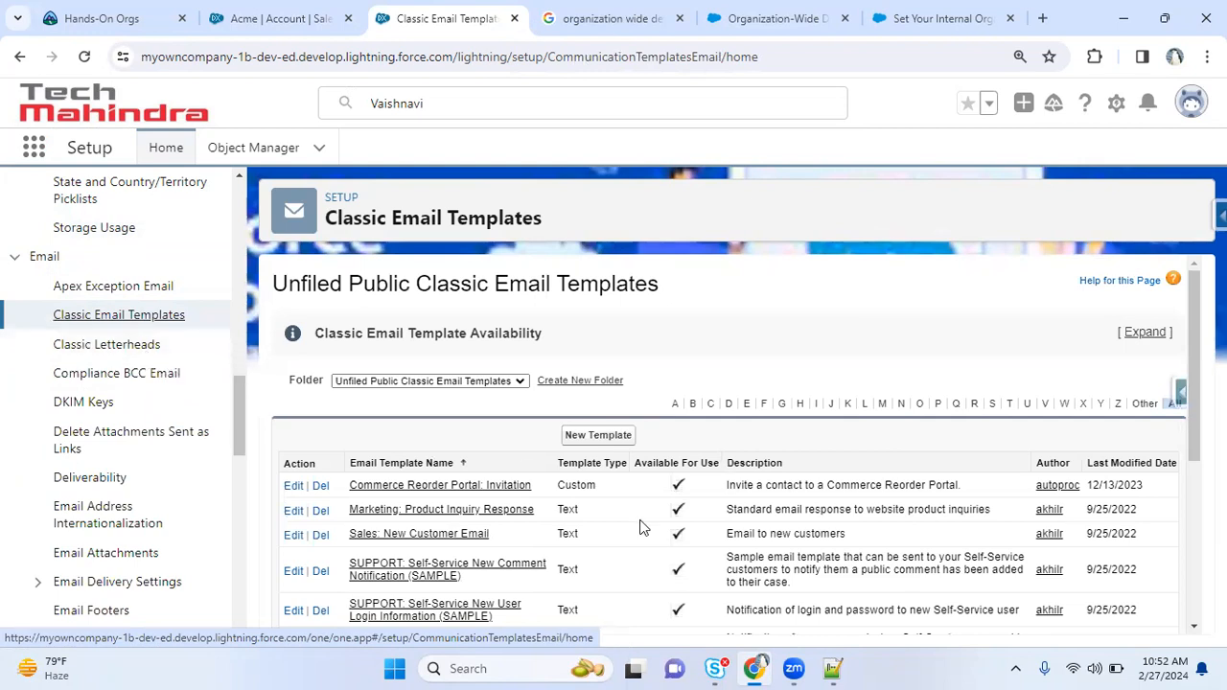
drag(311, 281, 685, 284)
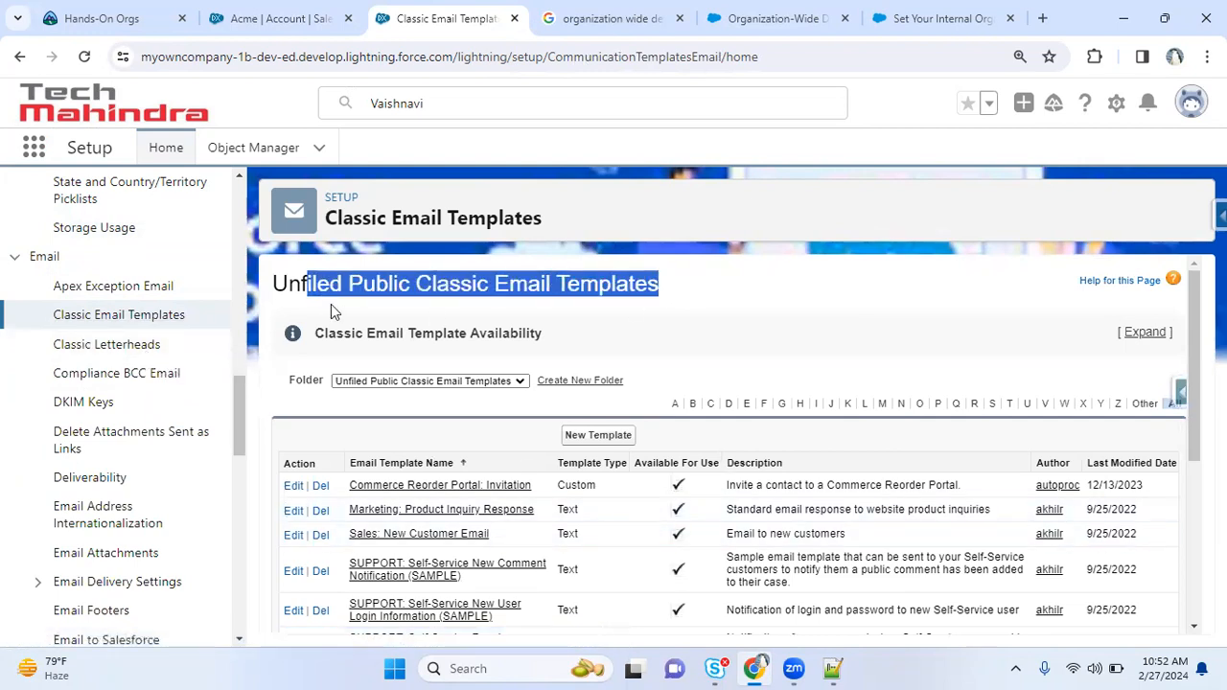
click(106, 357)
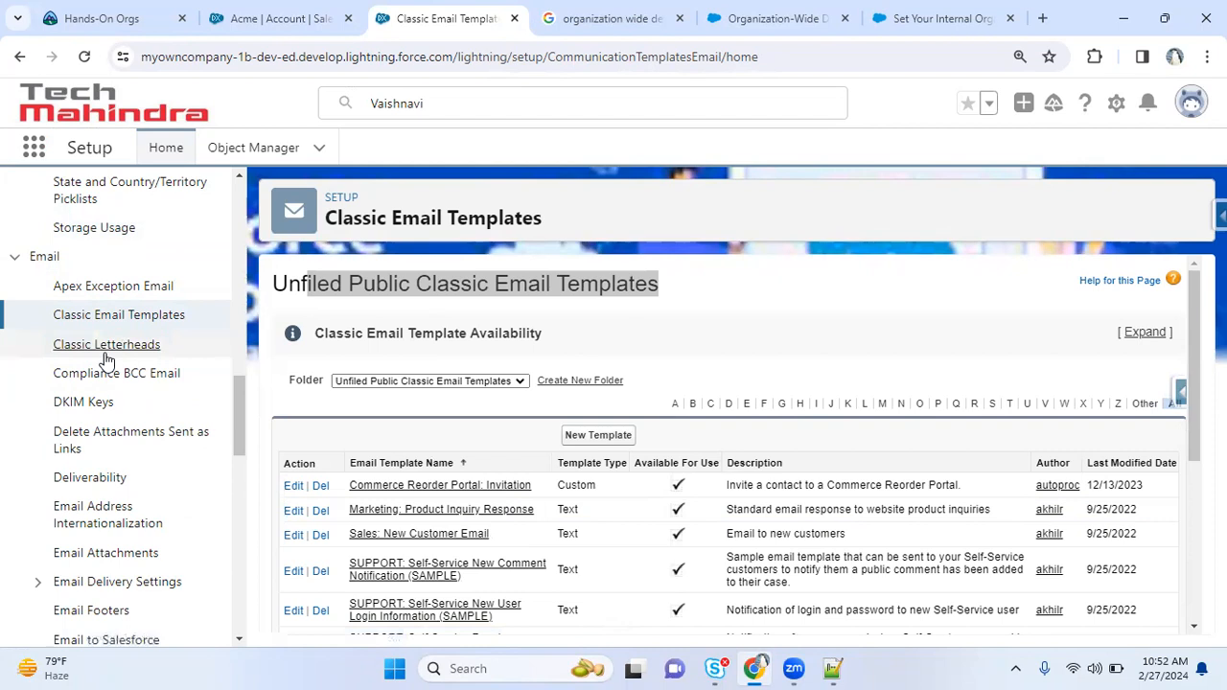
- Expand Apps under Platform Tools and open the App Manager to view the list of Lightning Experience apps
drag(241, 401, 237, 490)
click(15, 489)
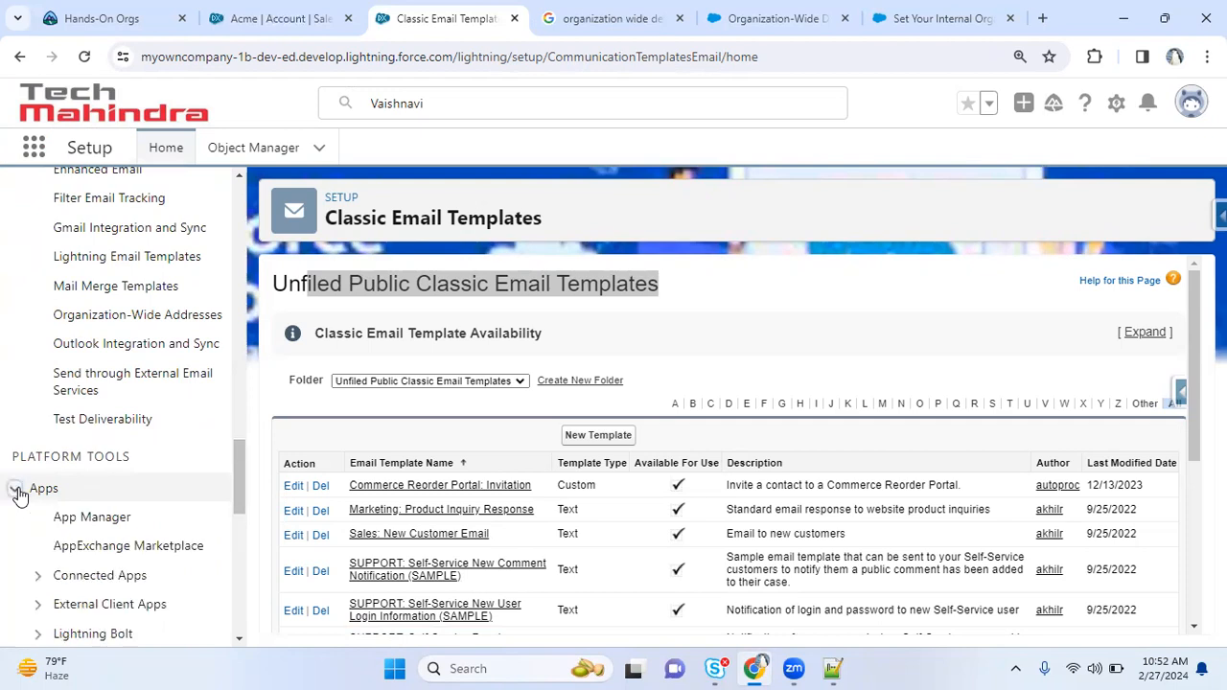
click(93, 517)
drag(239, 468, 237, 502)
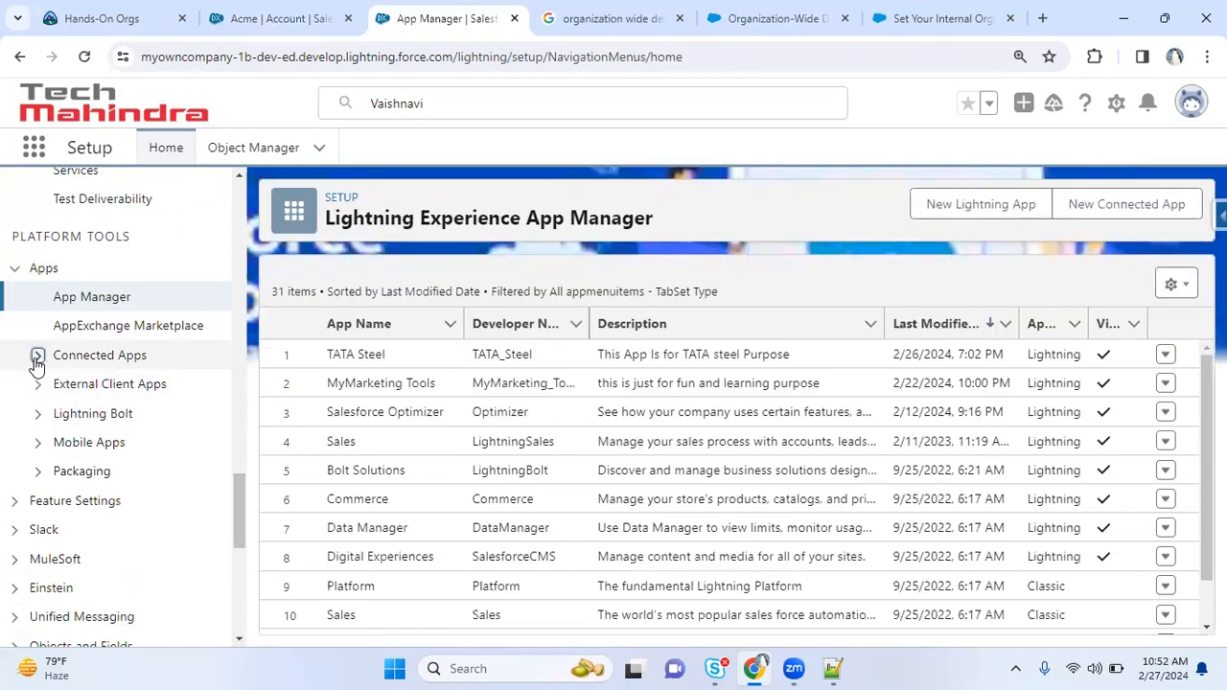
- Expand Connected Apps, External Client Apps, Lightning Bolt and Mobile Apps, including the Salesforce mobile app's subsection
click(37, 355)
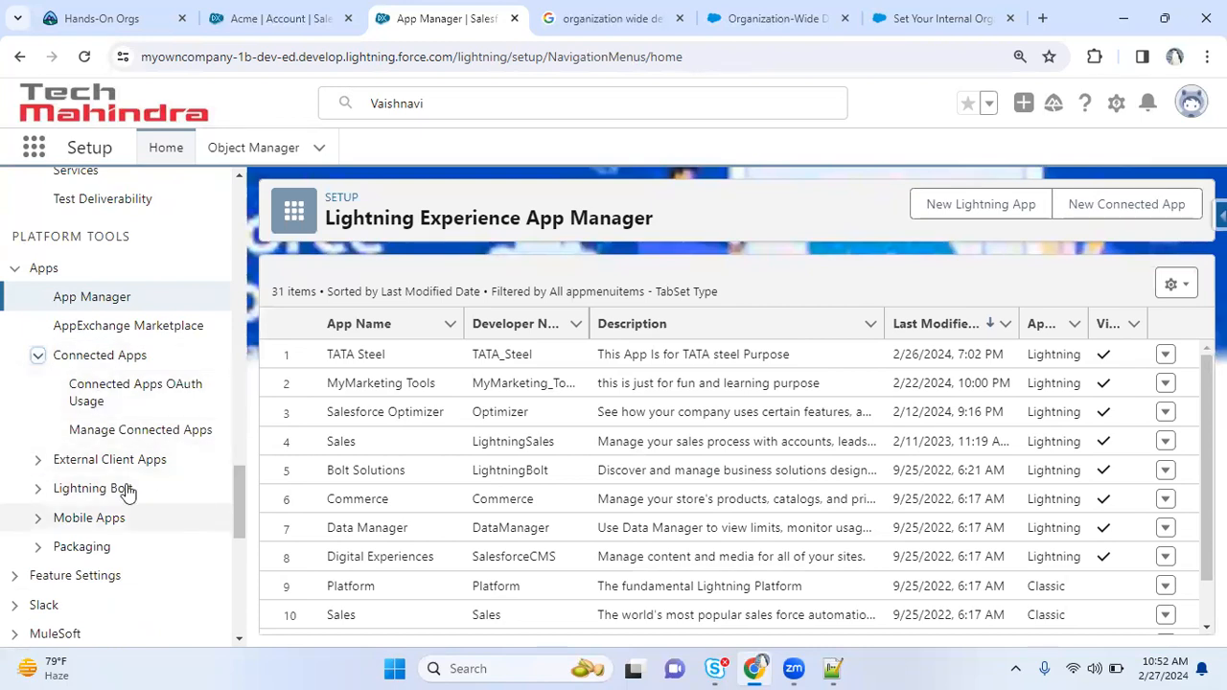
click(37, 460)
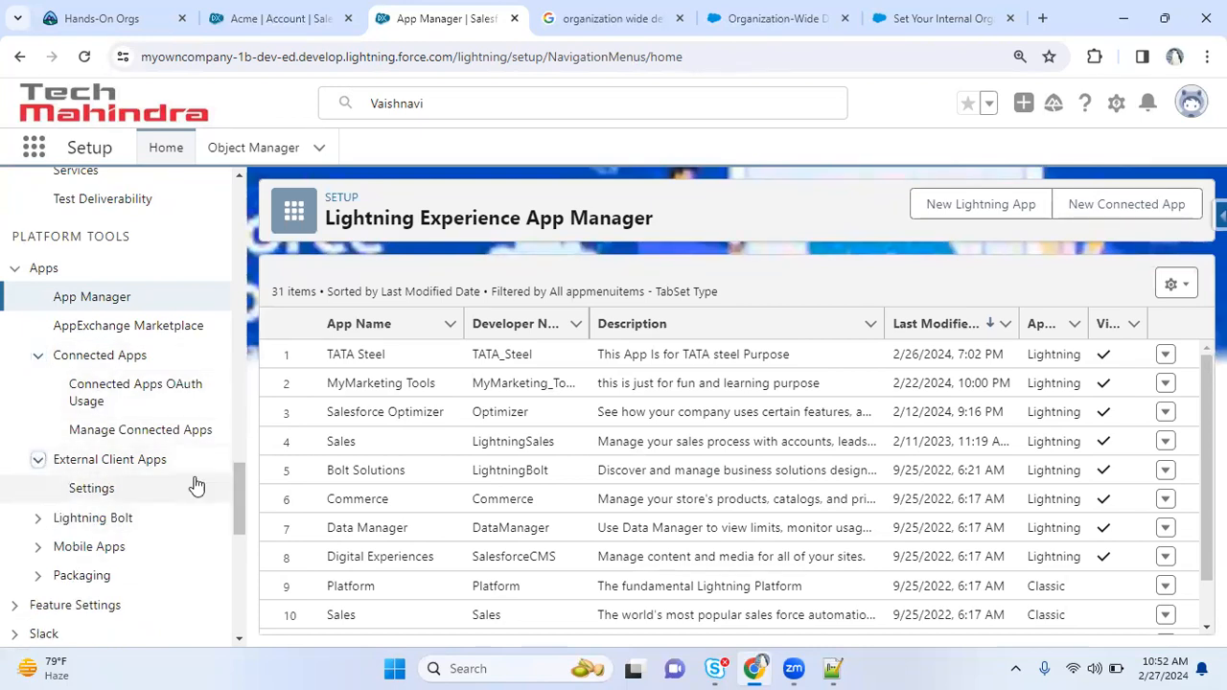
click(37, 518)
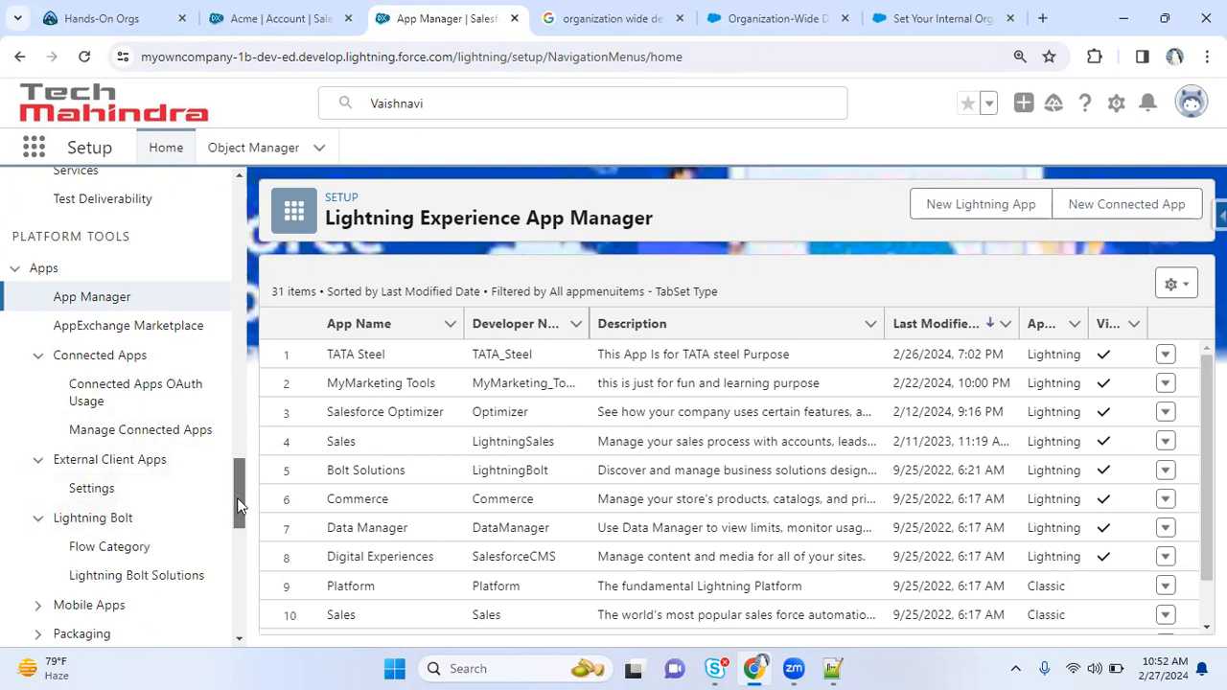
scroll(237, 497, down, 3)
click(37, 318)
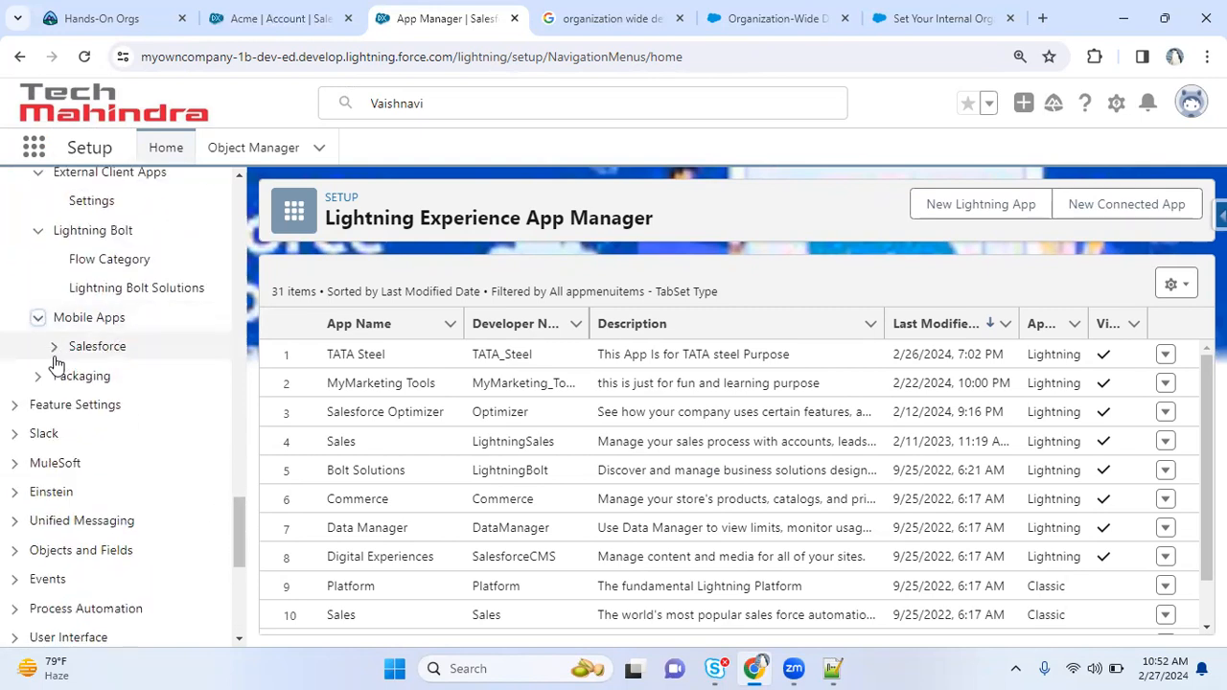
click(54, 348)
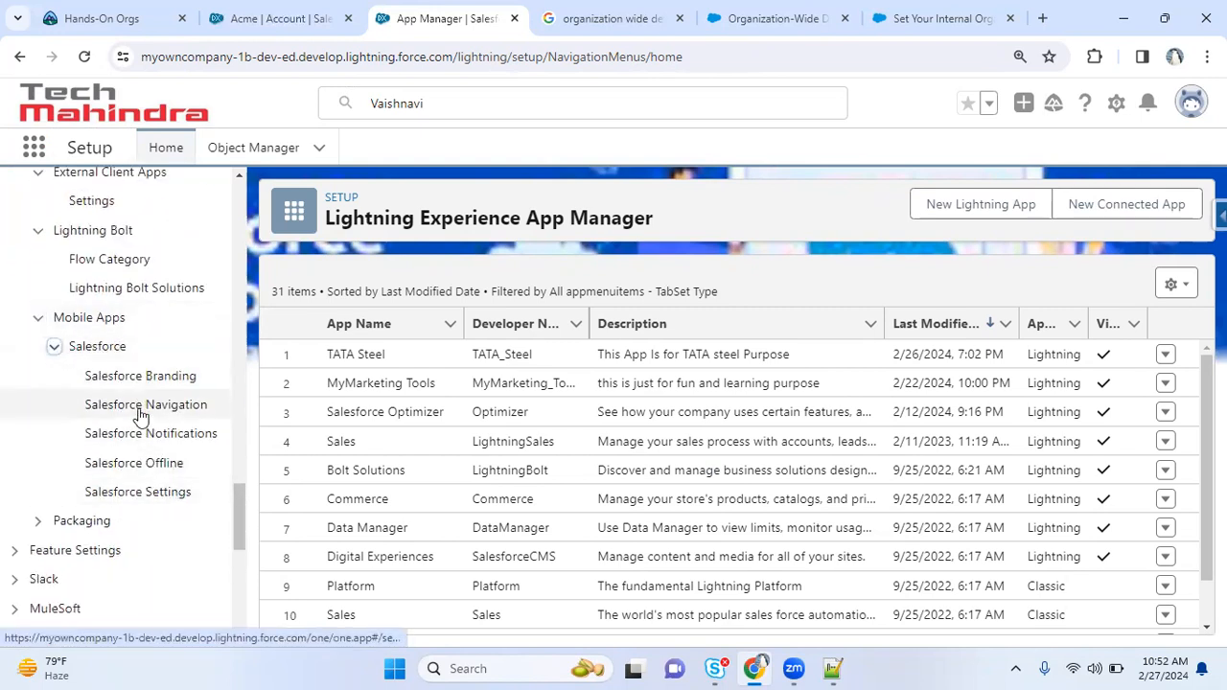
- Look through the Salesforce Branding, Salesforce Navigation and Salesforce Settings pages for the mobile app
click(165, 379)
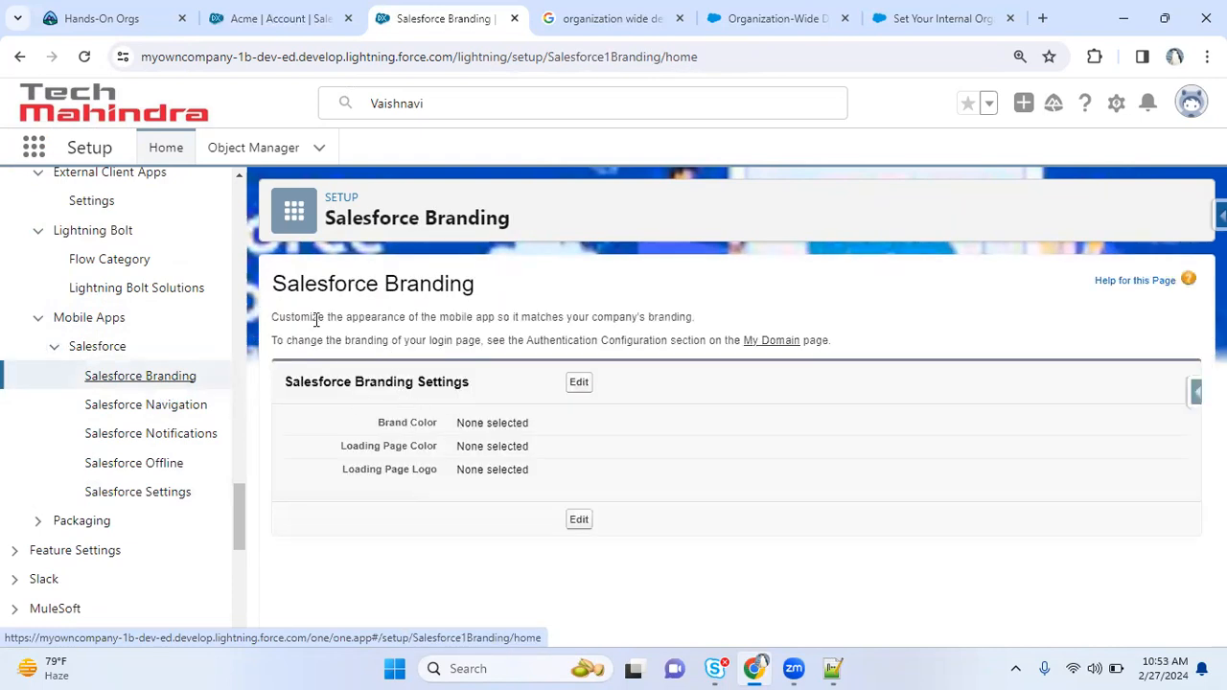
drag(305, 318, 514, 317)
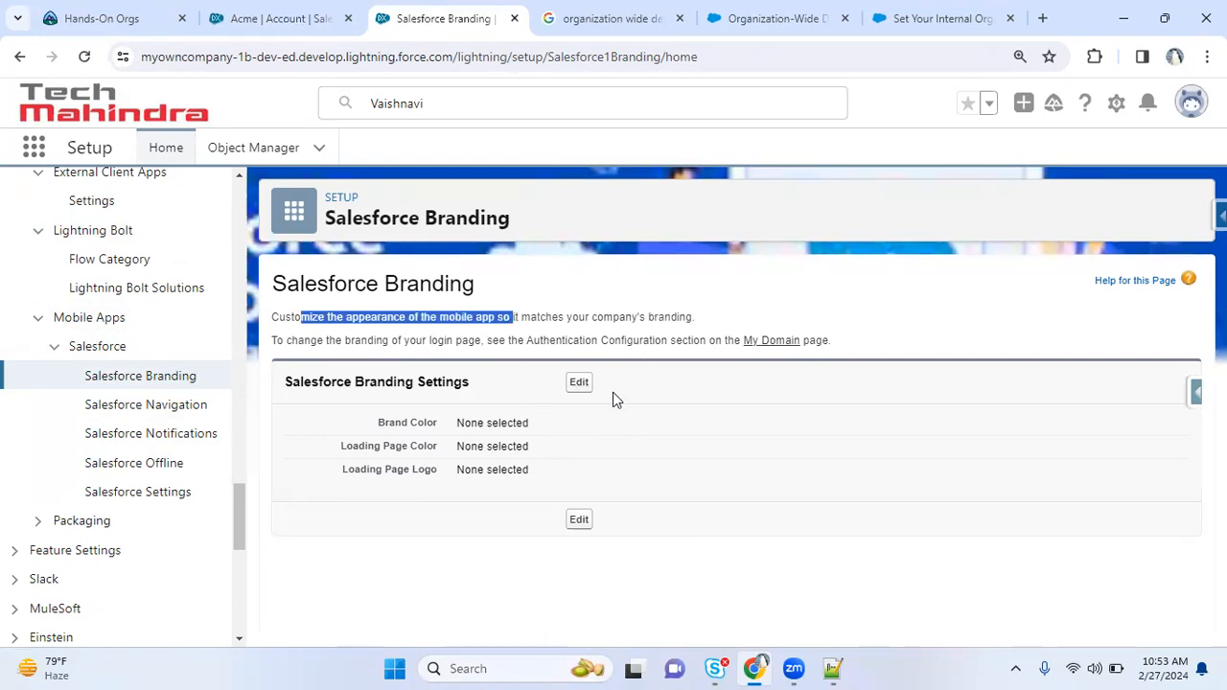
click(178, 408)
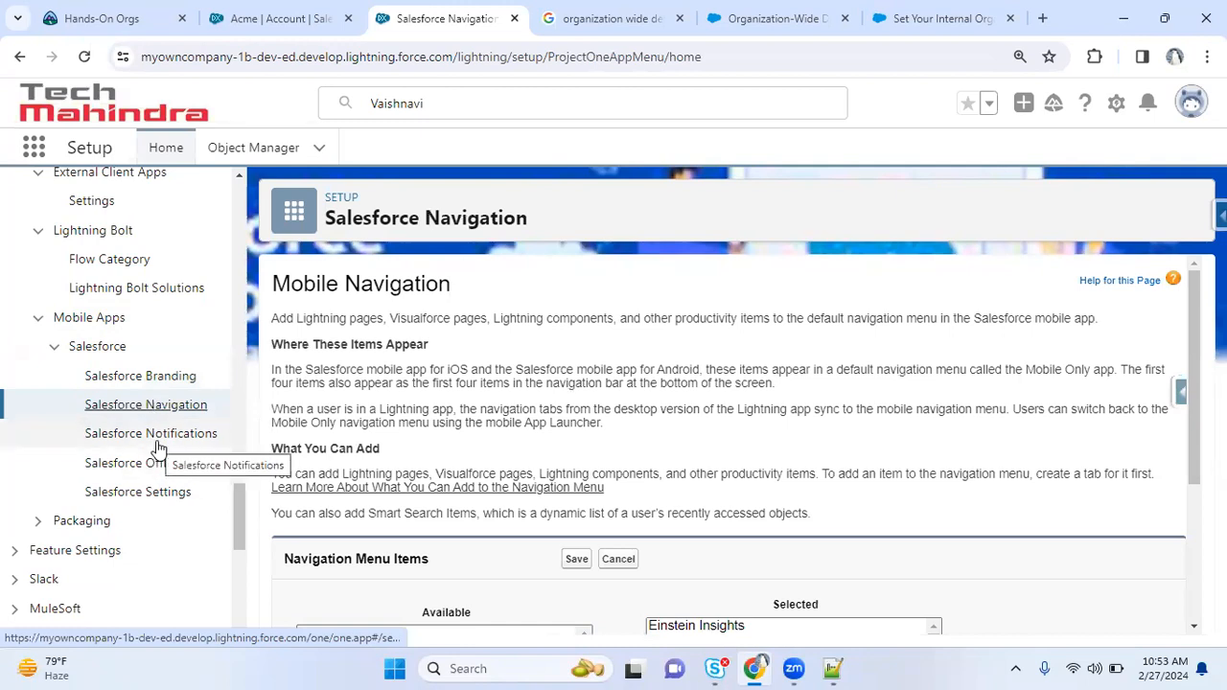
click(173, 495)
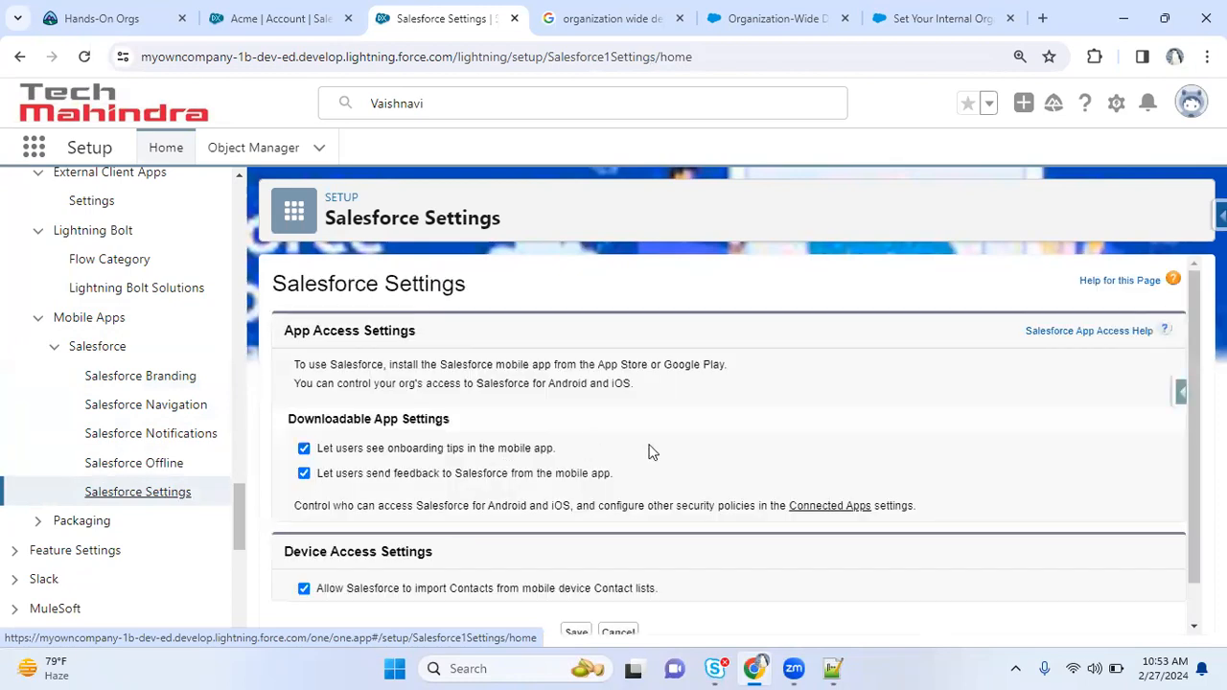
- Expand Packaging and open the Installed Packages page
click(37, 521)
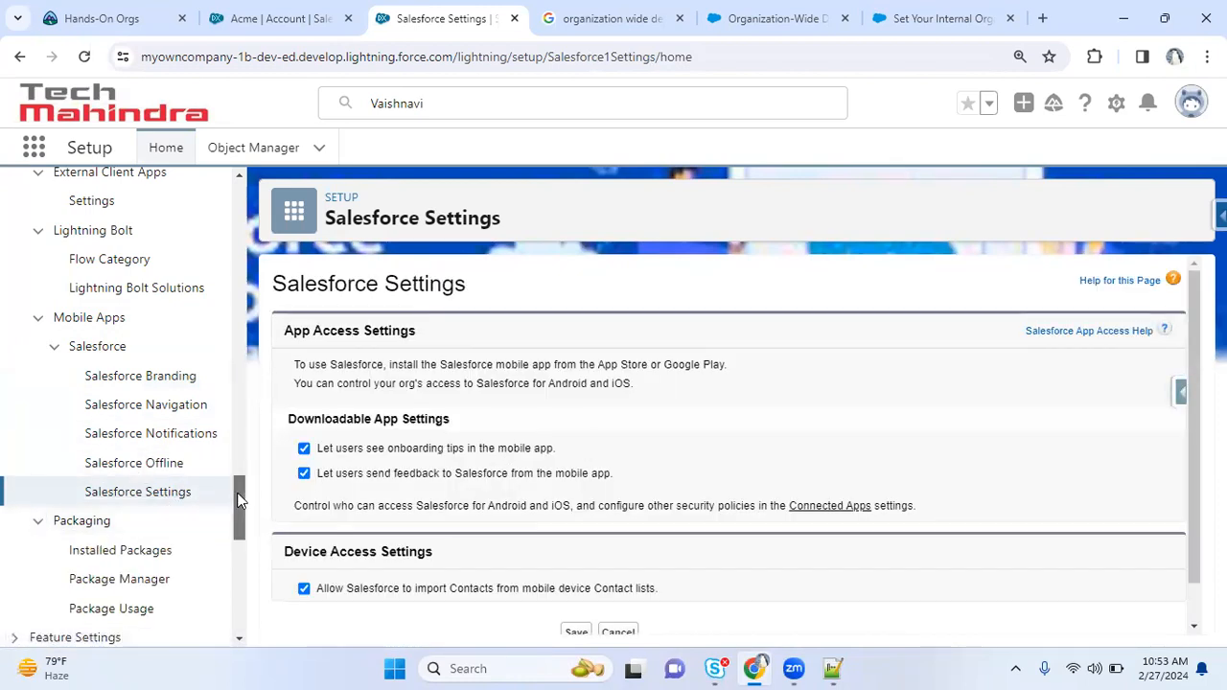
scroll(238, 518, down, 2)
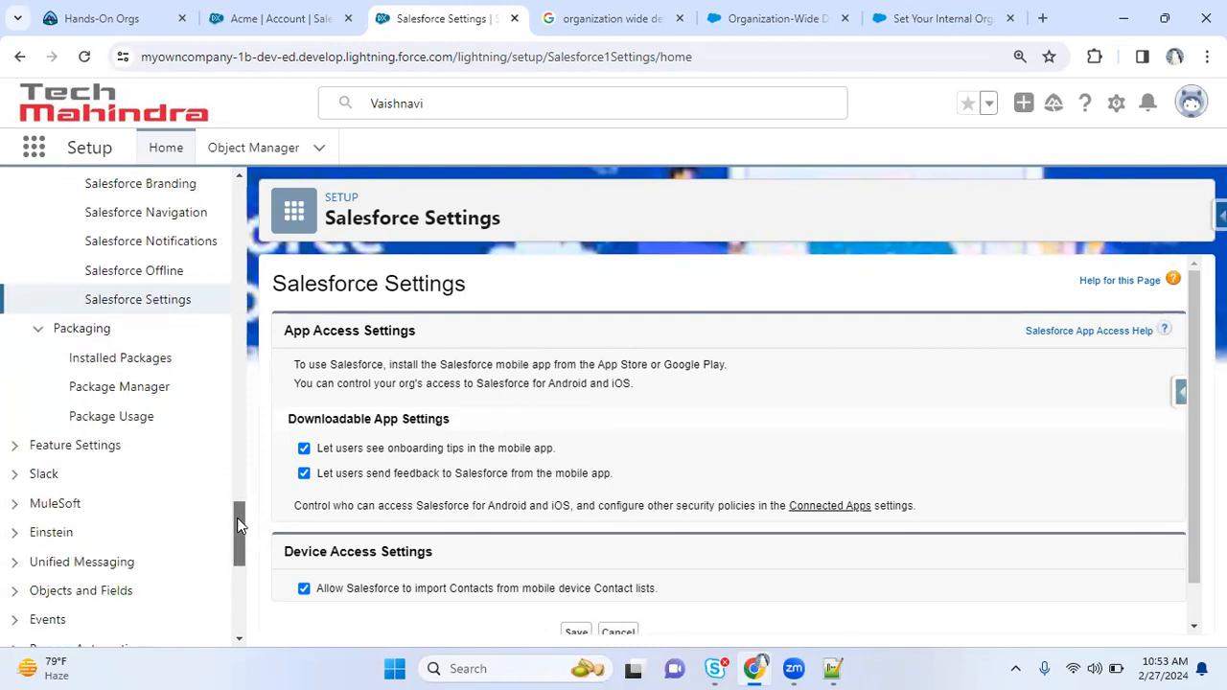
click(113, 365)
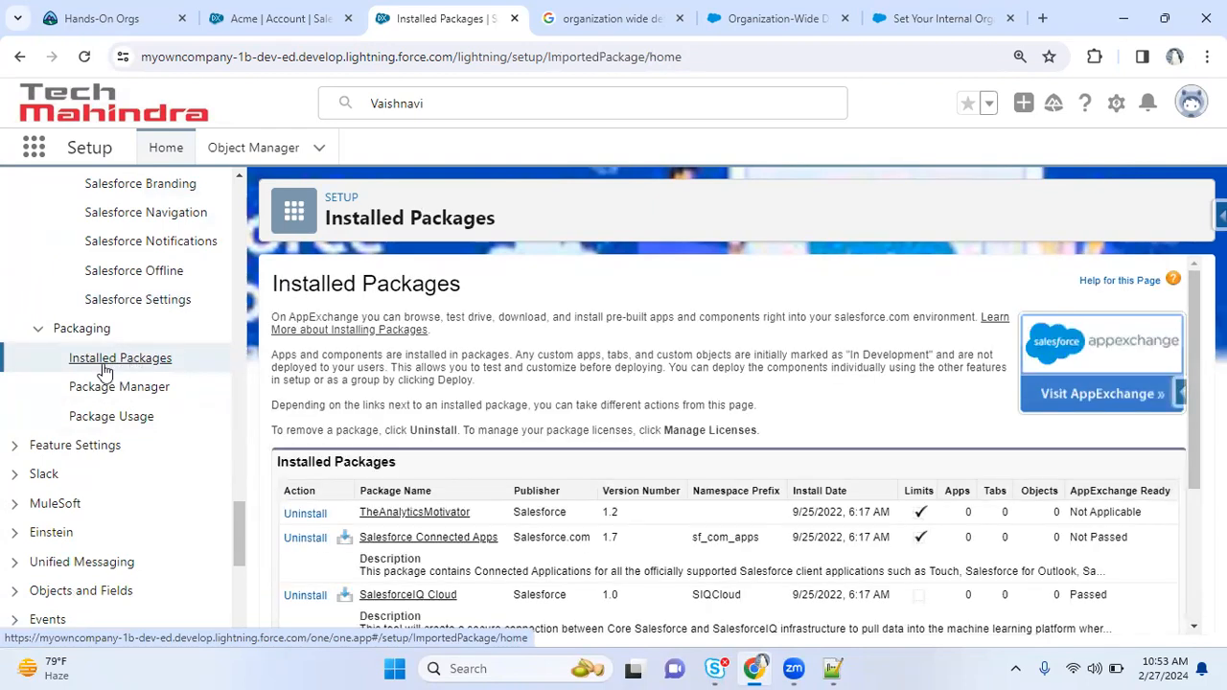
- Visit the AppExchange site from the Installed Packages page, and return to Setup to review the installed packages list
click(1093, 388)
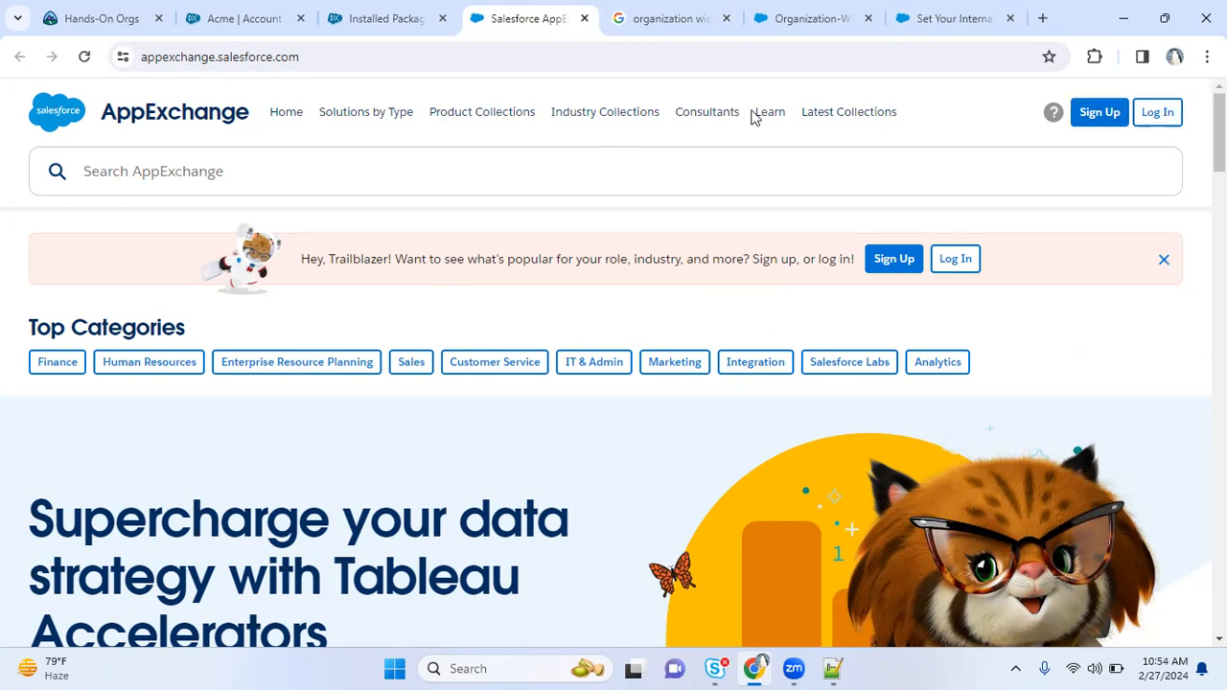
click(376, 14)
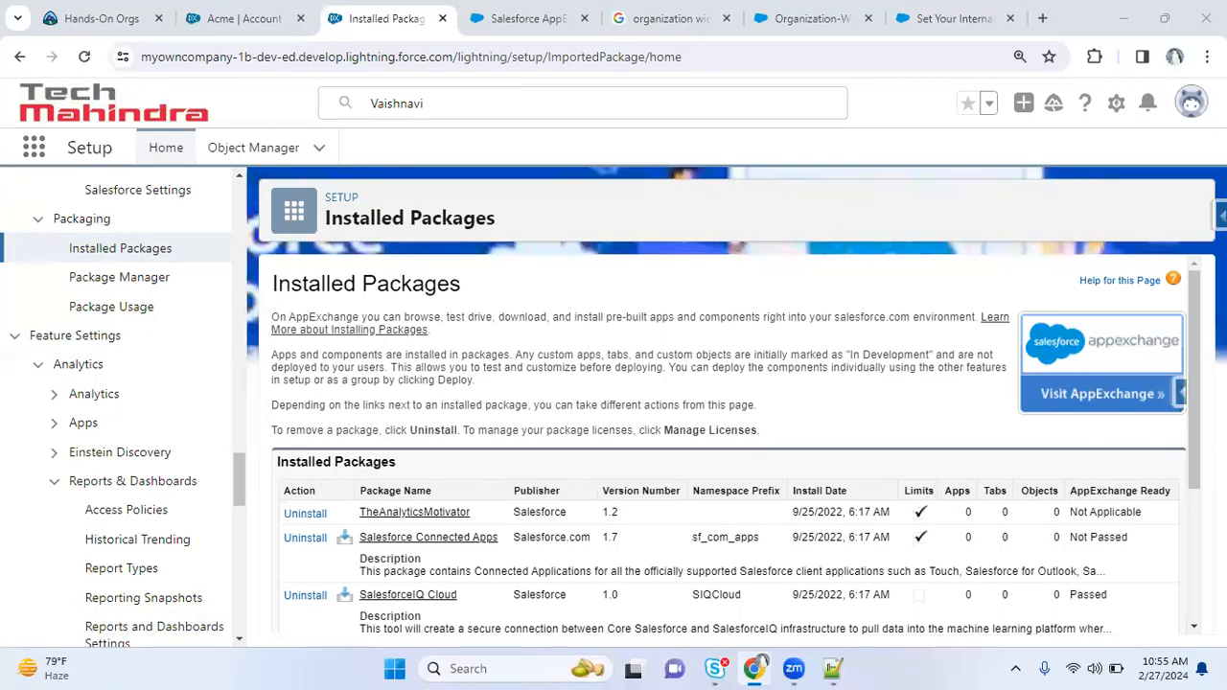
drag(1194, 379, 1195, 478)
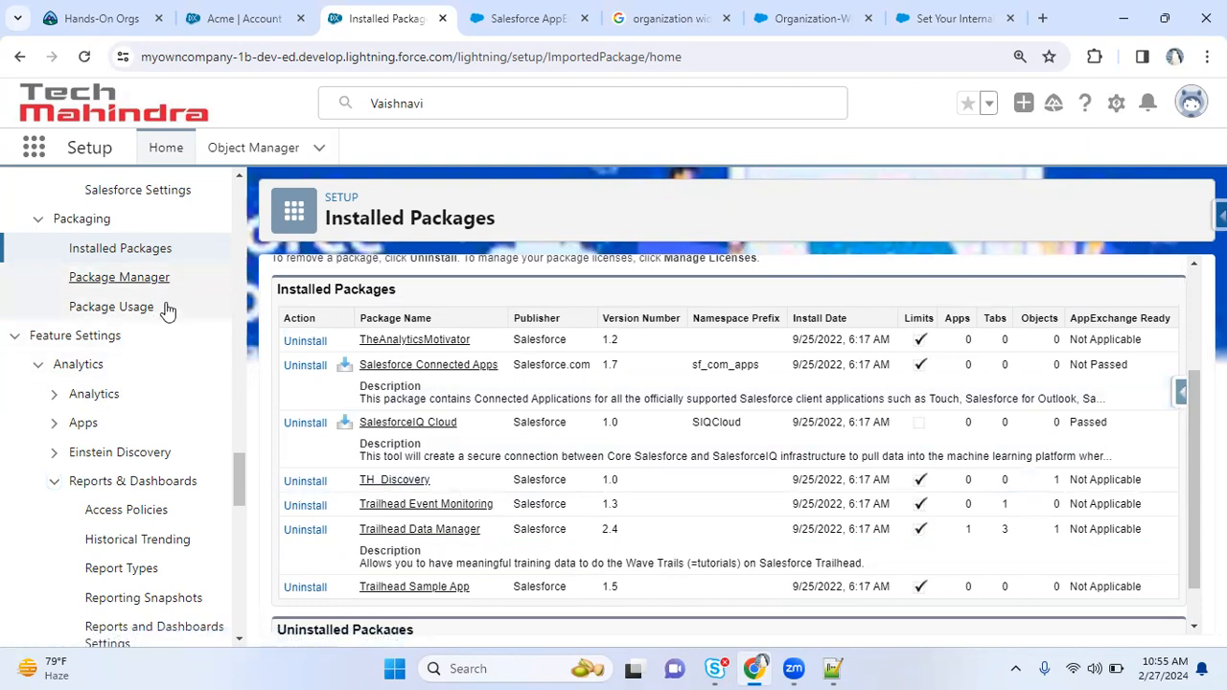
- View the Package Manager page and the Package Usage page under Packaging
mouse_move(236, 478)
mouse_down()
mouse_move(238, 617)
mouse_move(239, 337)
mouse_move(236, 460)
mouse_up()
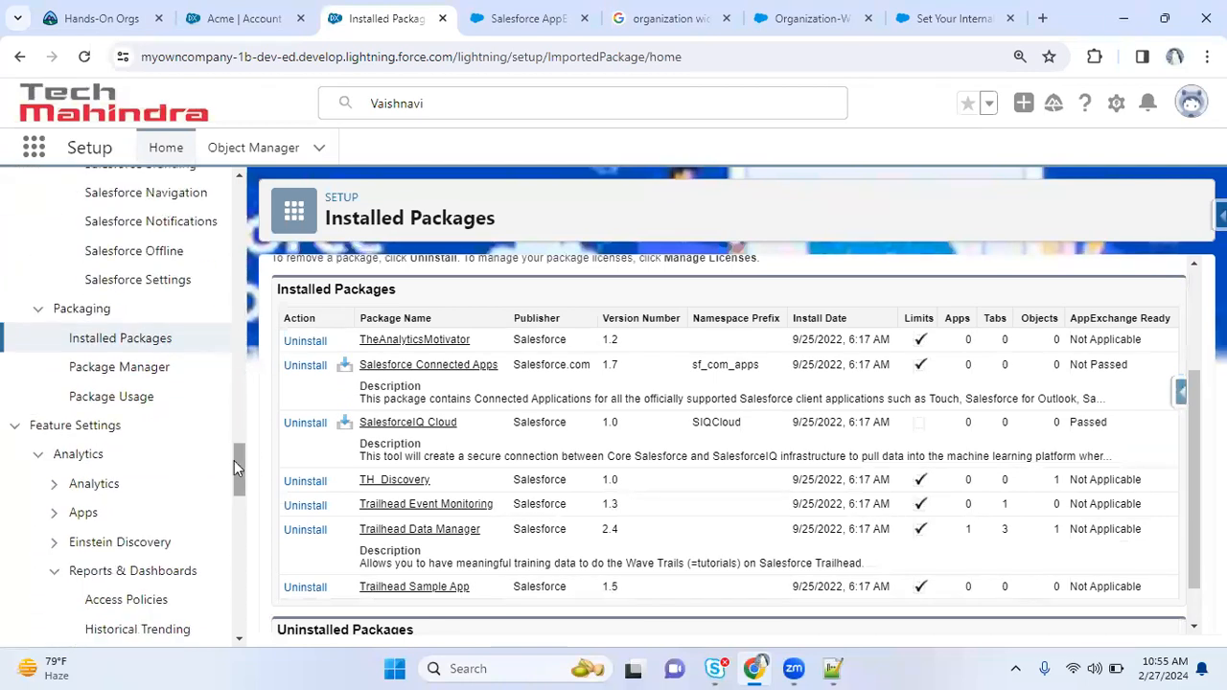
click(145, 371)
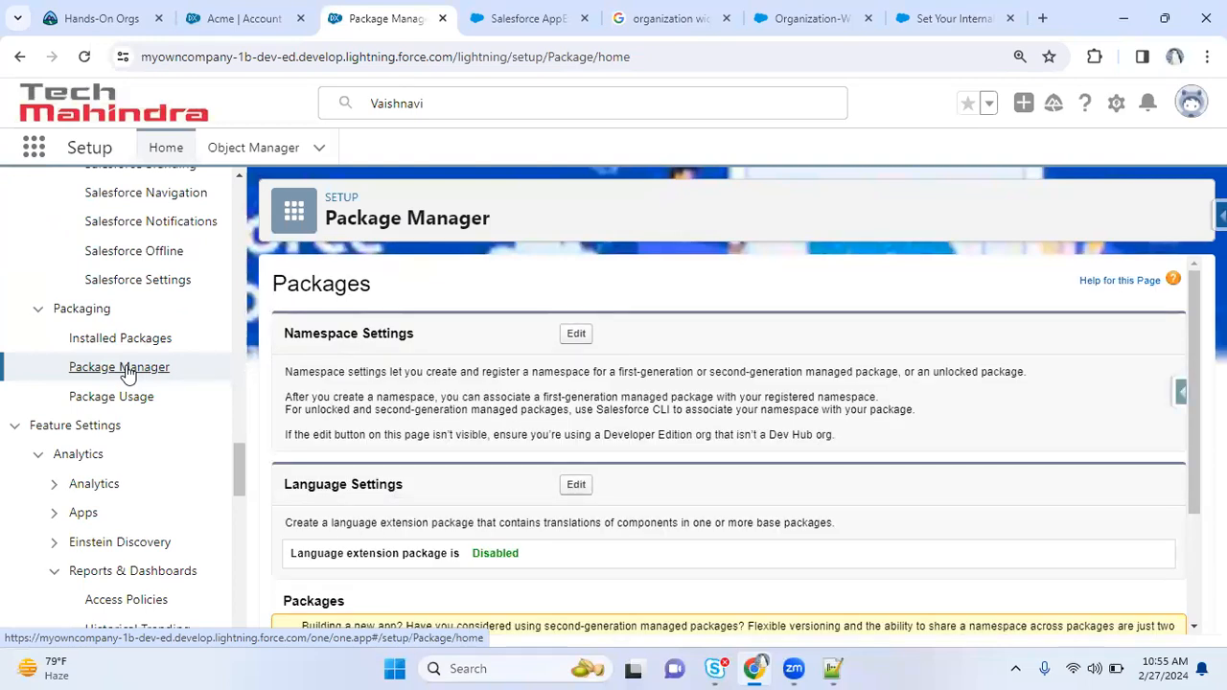
click(111, 397)
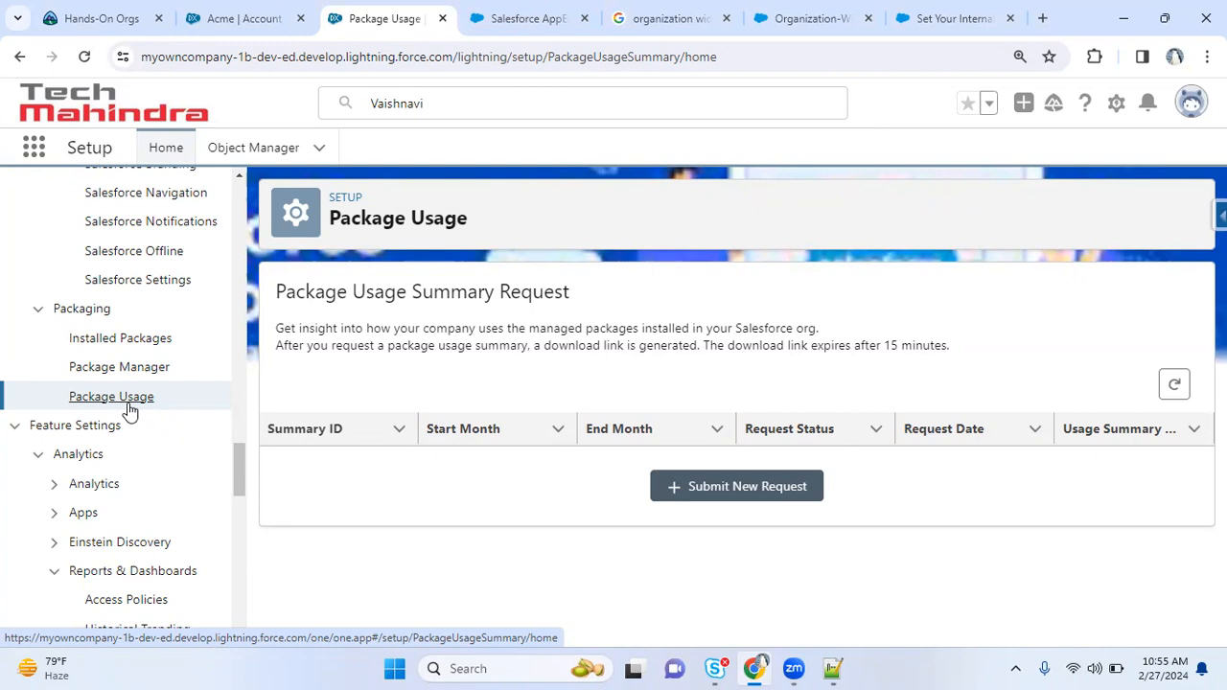
- Browse Feature Settings by expanding the nested Analytics entry, Tableau, Chatter and Chatter's Feed Item subsection
click(55, 484)
drag(234, 481, 240, 522)
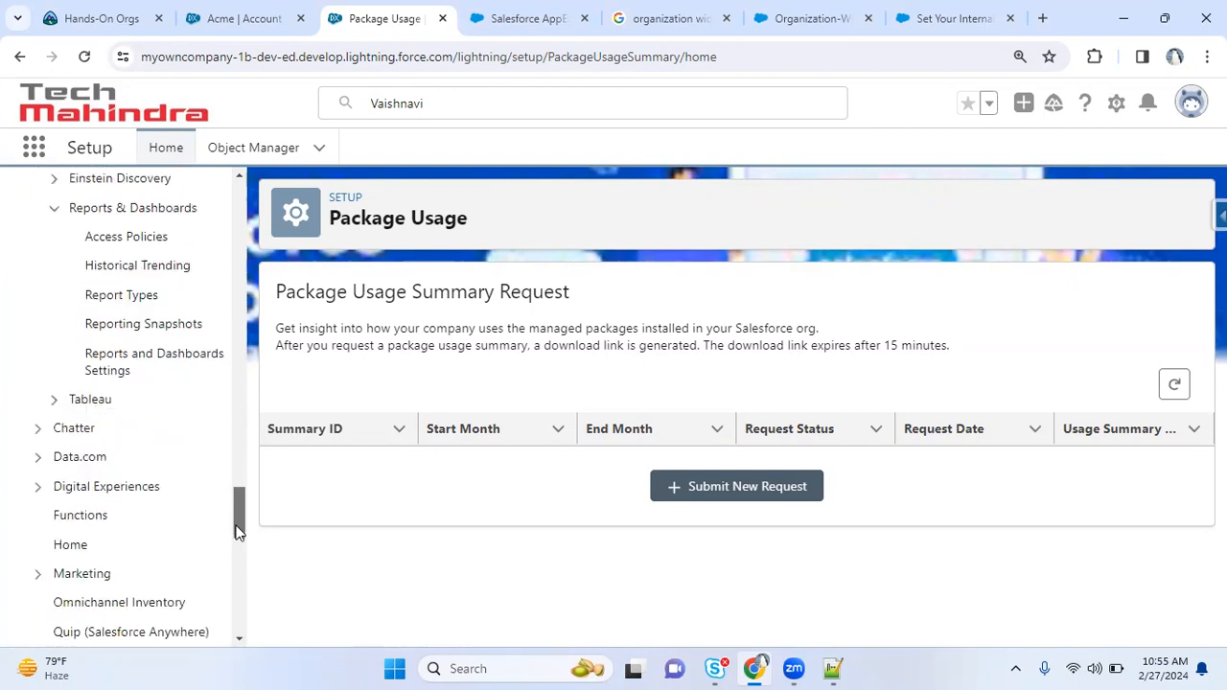
click(55, 401)
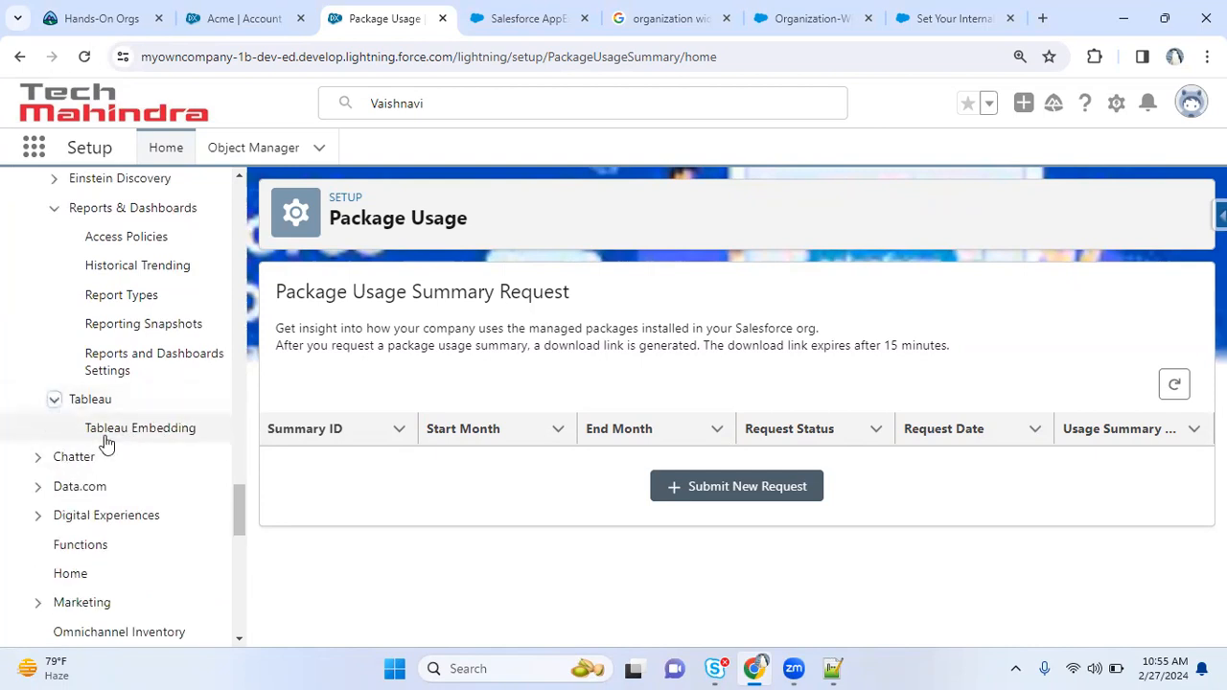
click(39, 459)
drag(246, 487, 238, 515)
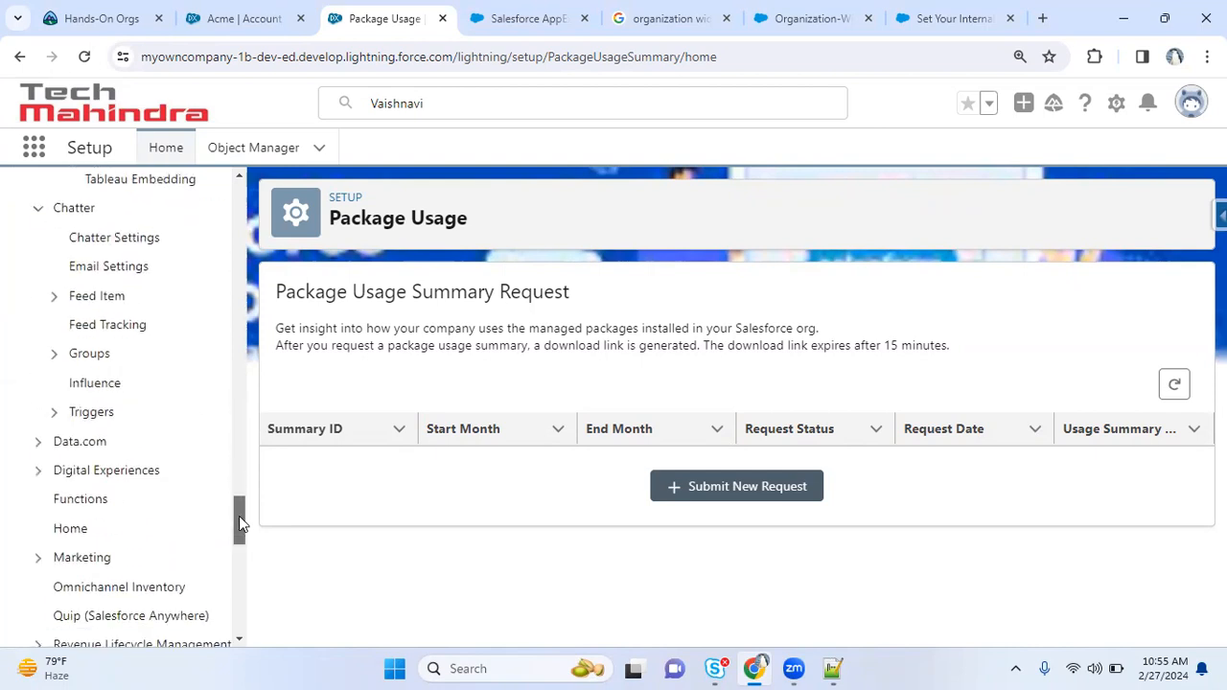
click(54, 296)
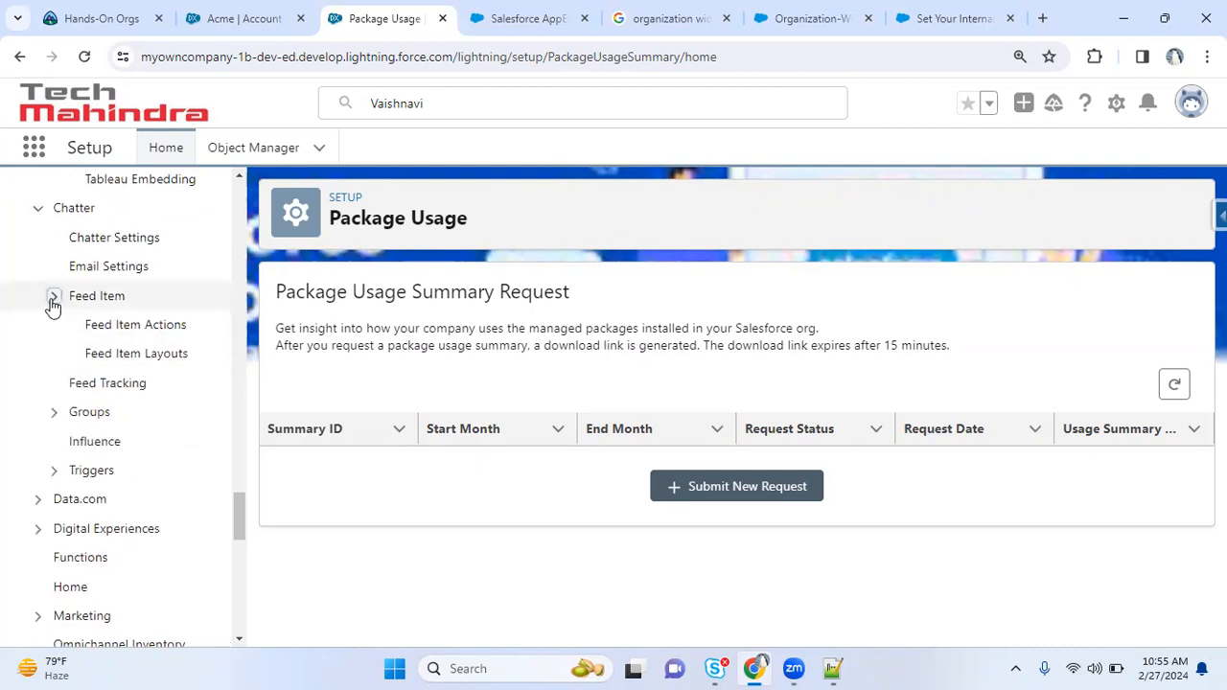
- Browse Feature Settings further by expanding Chatter's Groups subsection, Revenue Lifecycle Management and Sales
click(55, 414)
drag(234, 498, 239, 553)
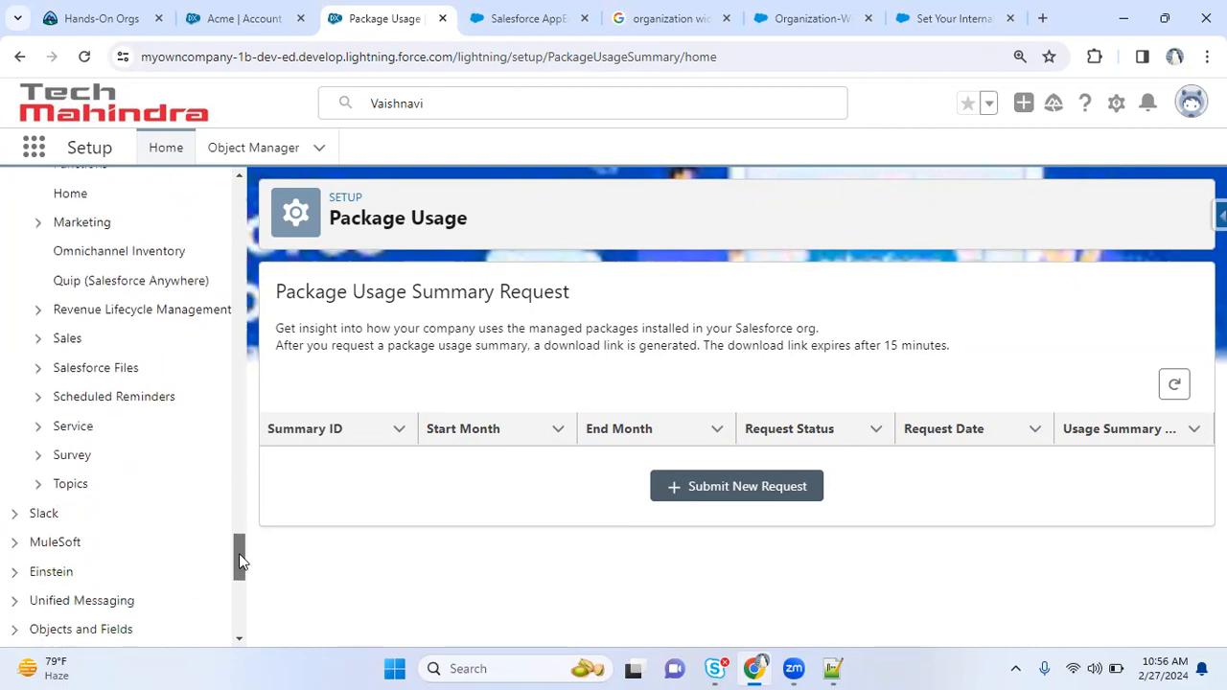
click(36, 310)
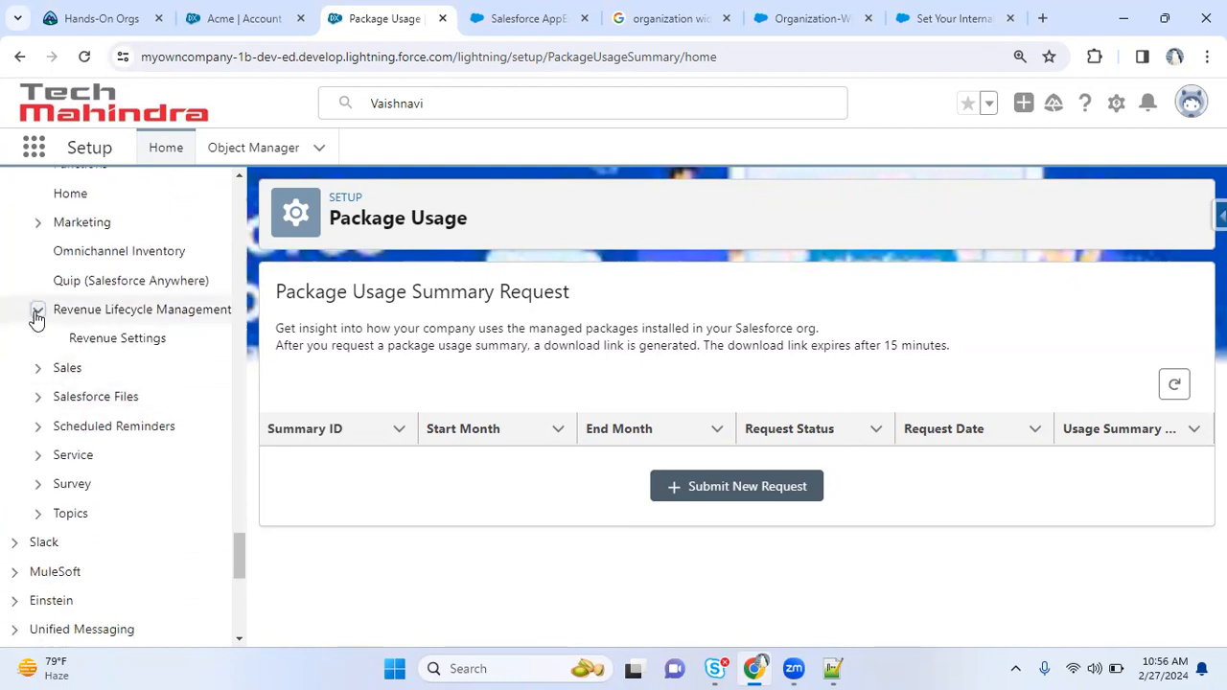
click(40, 369)
drag(234, 519, 240, 567)
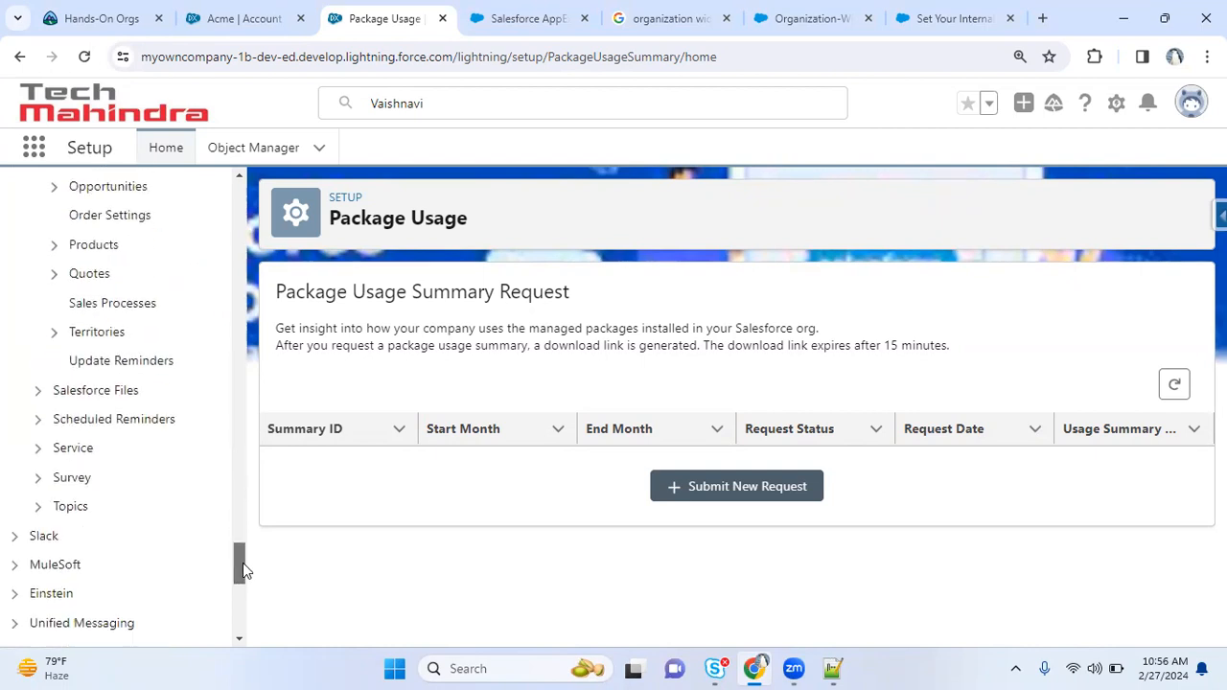
- Expand Salesforce Files, Scheduled Reminders and Service under Feature Settings to examine their entries
click(39, 390)
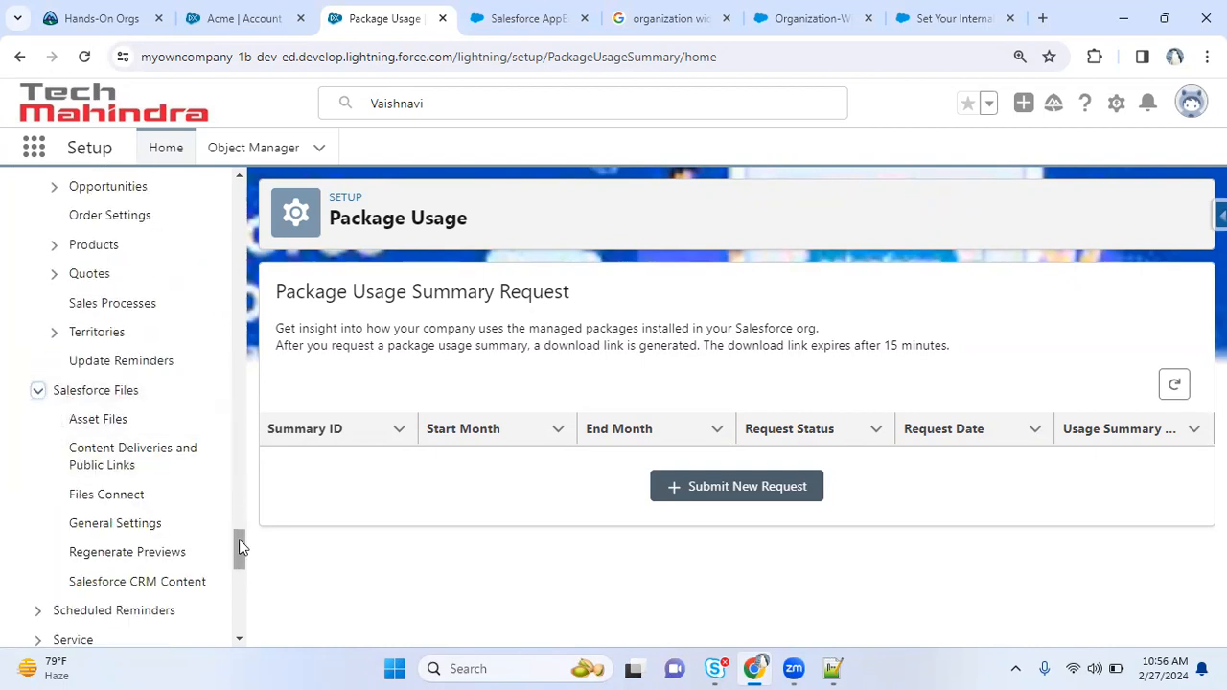
drag(239, 543, 238, 564)
click(38, 427)
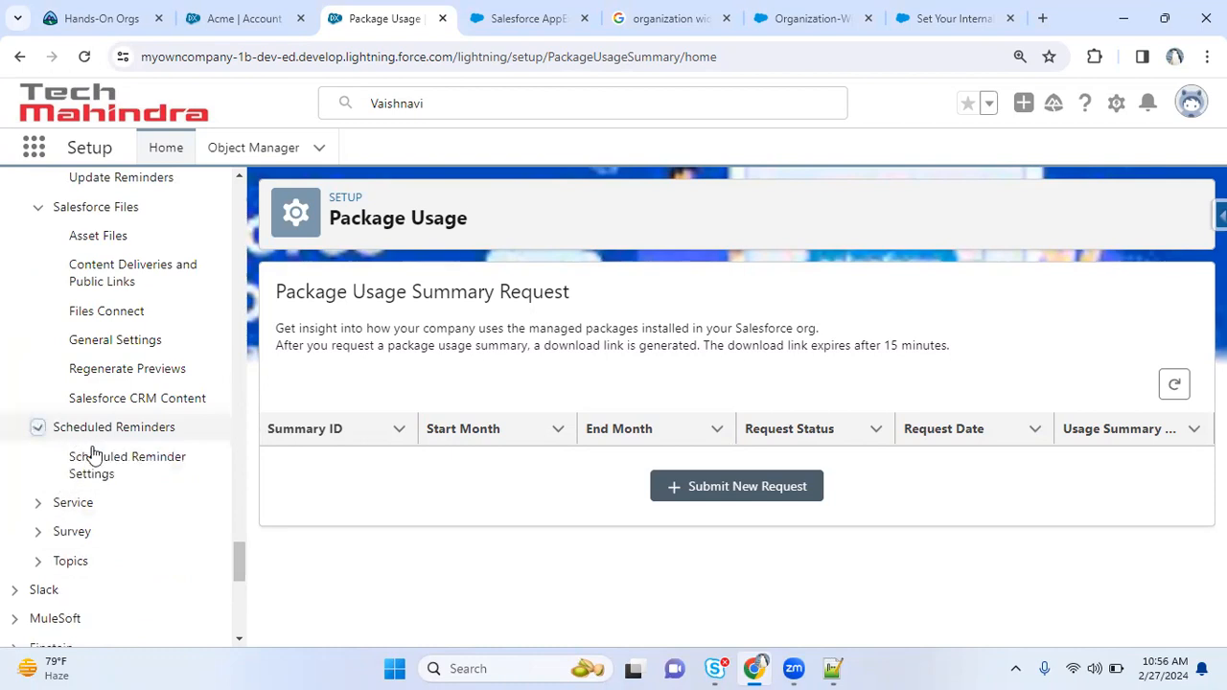
click(38, 503)
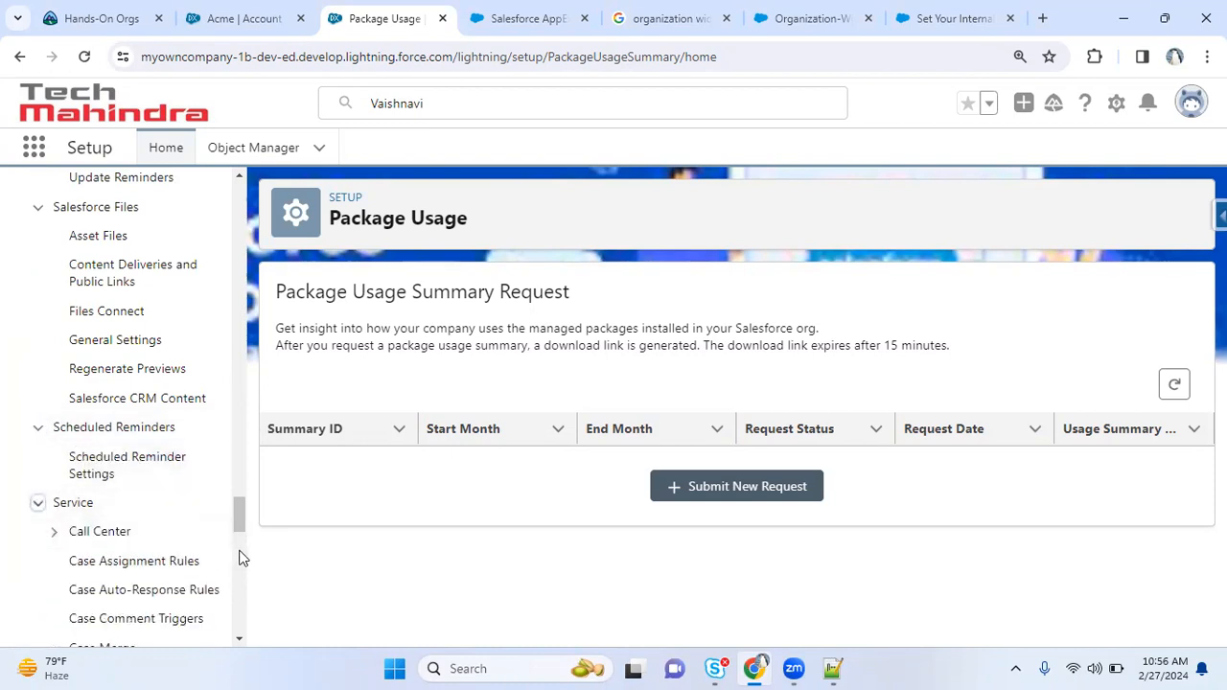
drag(240, 516, 240, 182)
click(37, 565)
click(38, 437)
- Search Setup for "account team" and open the Account Teams page
click(148, 197)
text(accou)
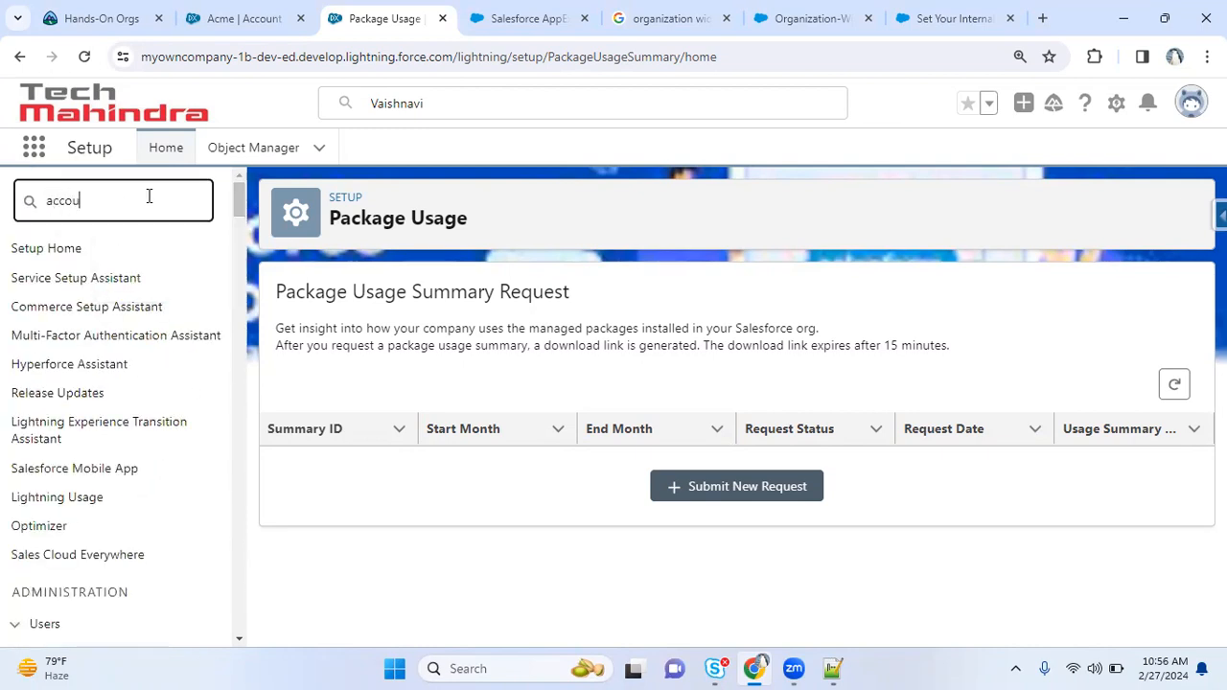
text(nt team)
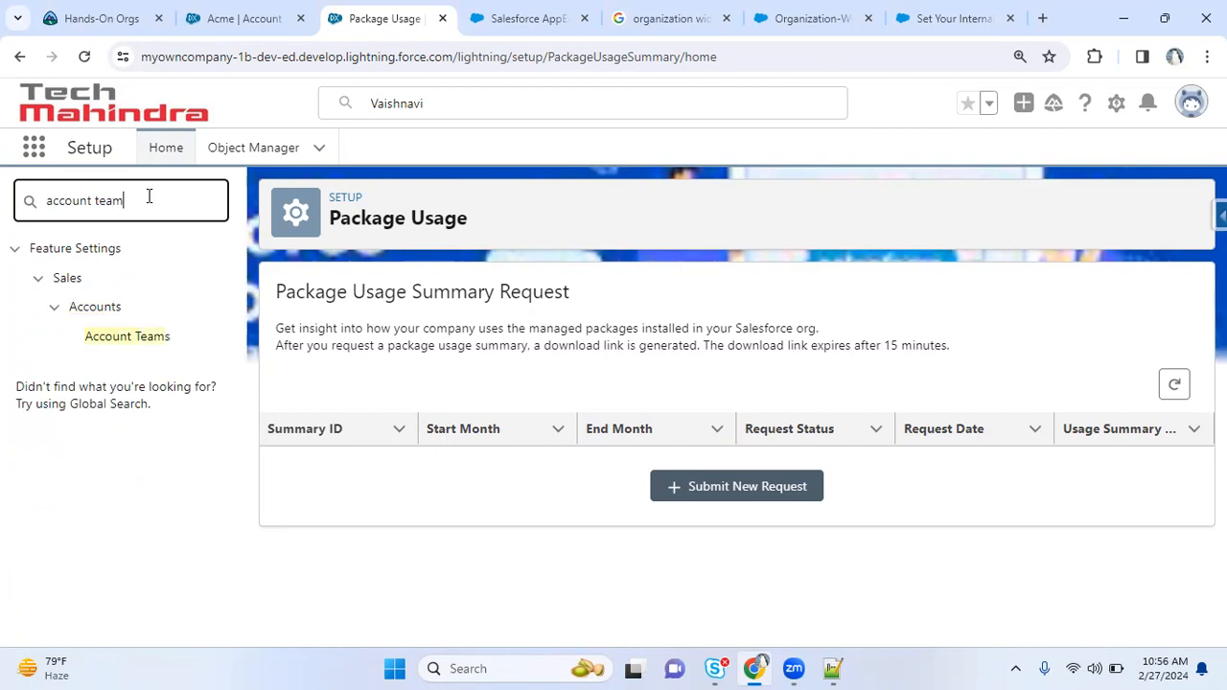
click(135, 347)
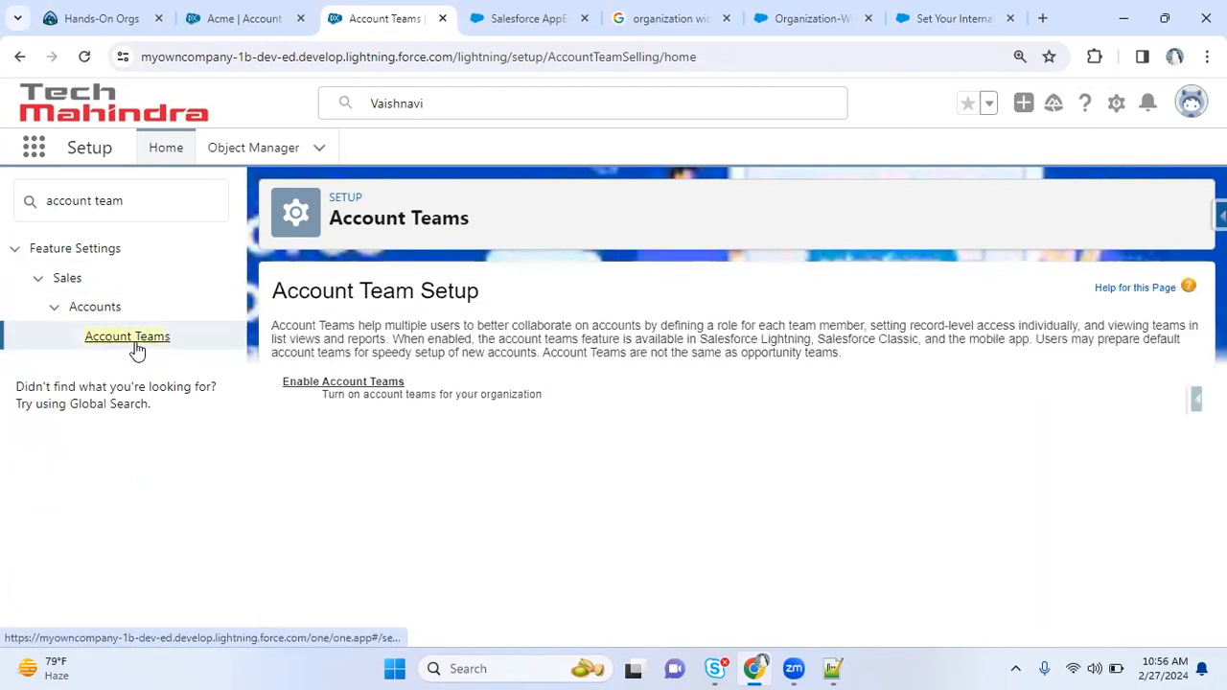
- Examine the related lists on the Acme account record and return to the Account Teams setup page
click(251, 13)
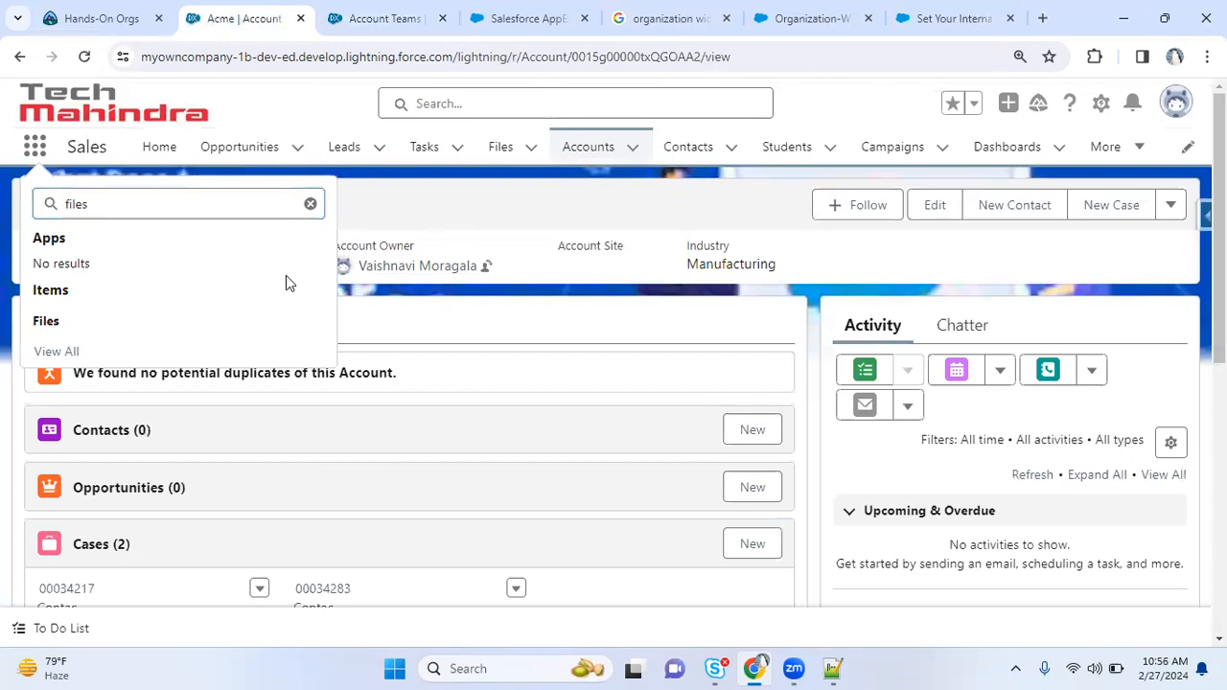
click(428, 191)
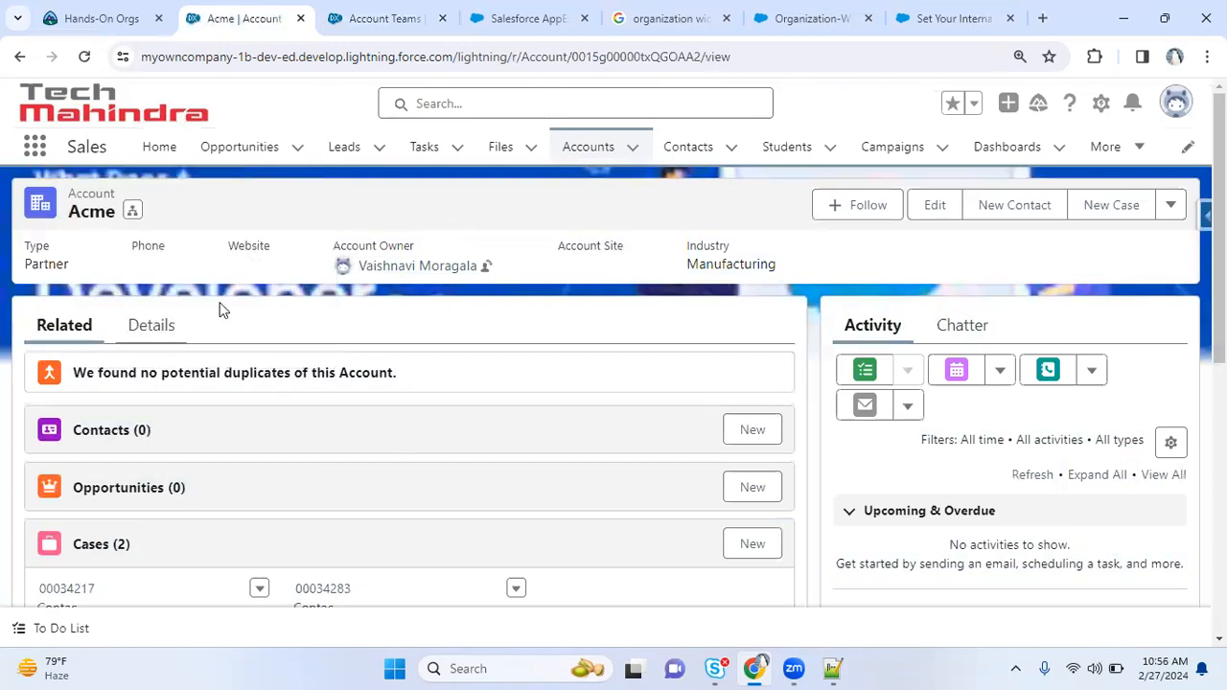
scroll(374, 307, down, 3)
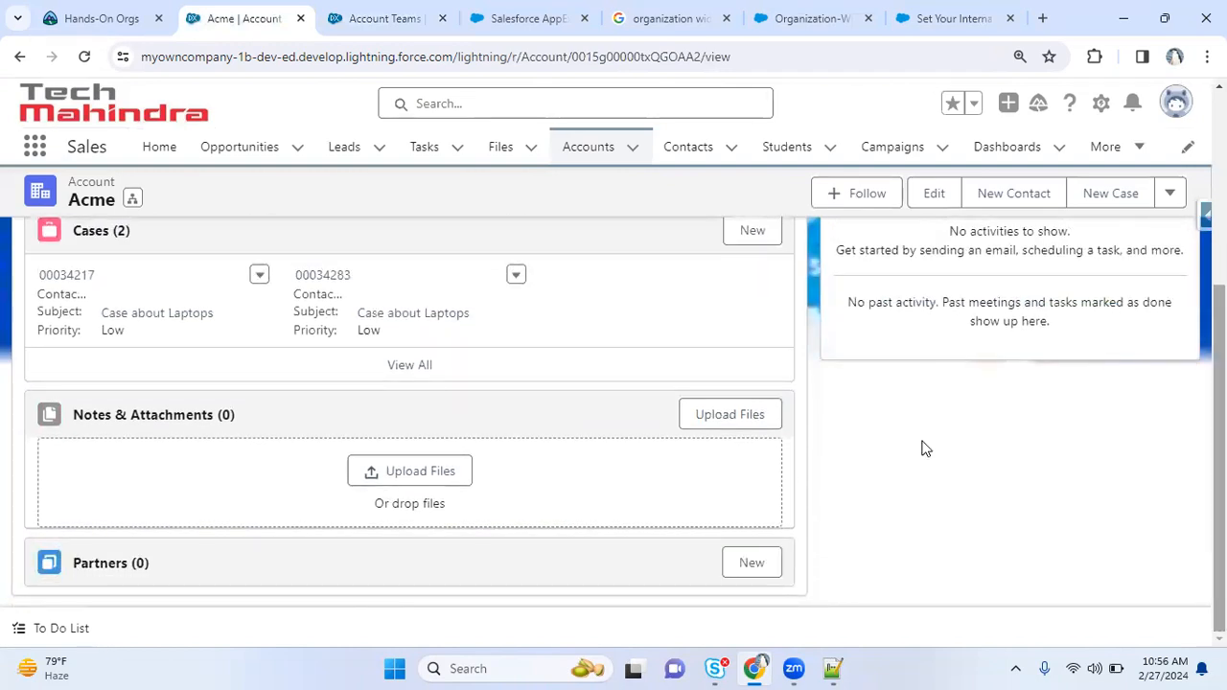
key(ctrl+Tab)
- Read the Account Team Setup description, highlighting the passages on collaboration and defining a role for each team member
drag(274, 326, 631, 326)
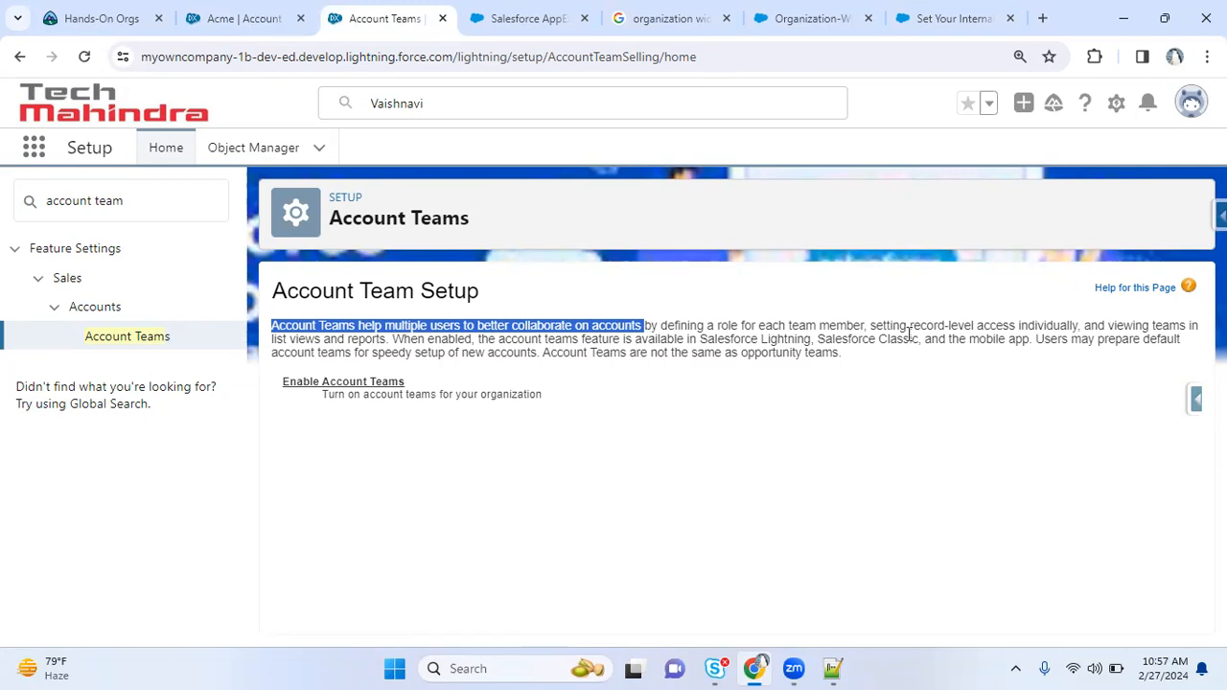
drag(690, 326, 817, 326)
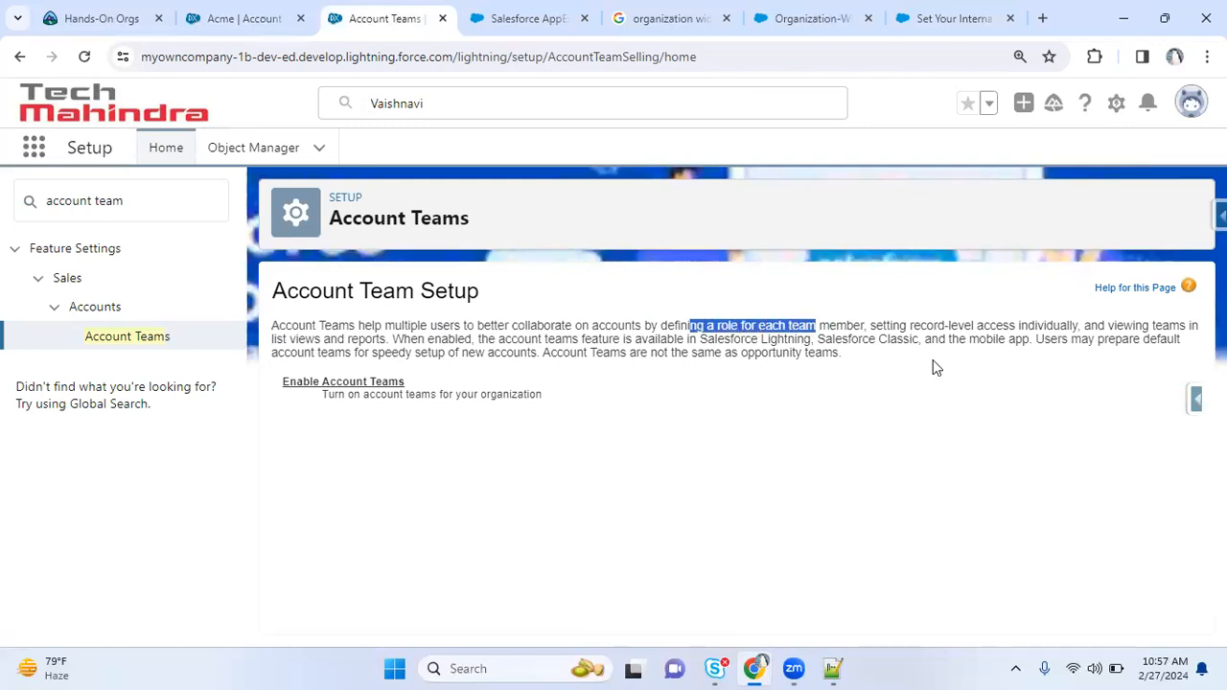
click(955, 407)
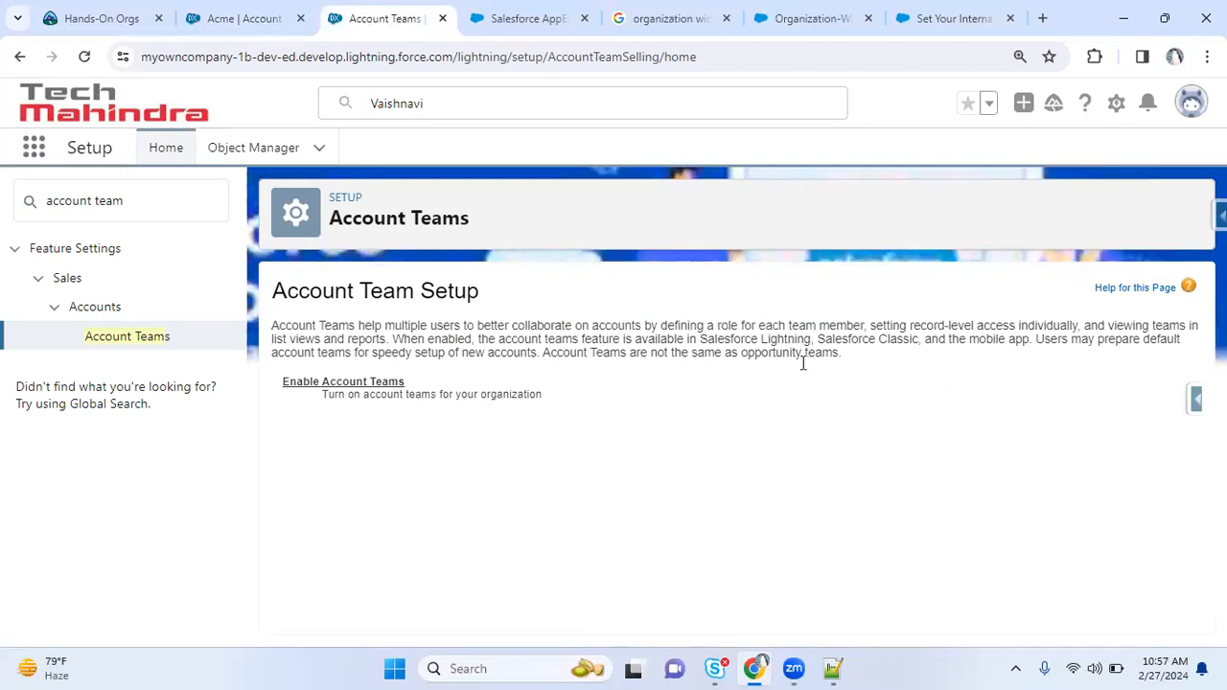
- Enable Account Teams for the organization and save the setting
click(357, 383)
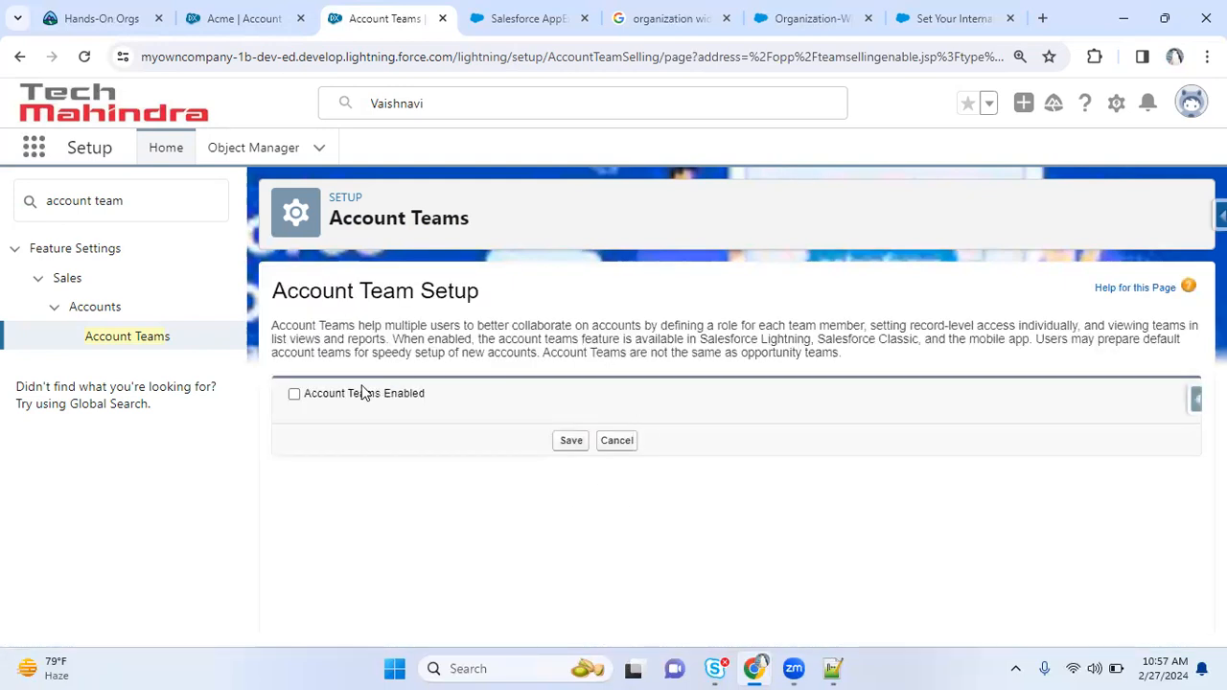
click(350, 393)
click(572, 443)
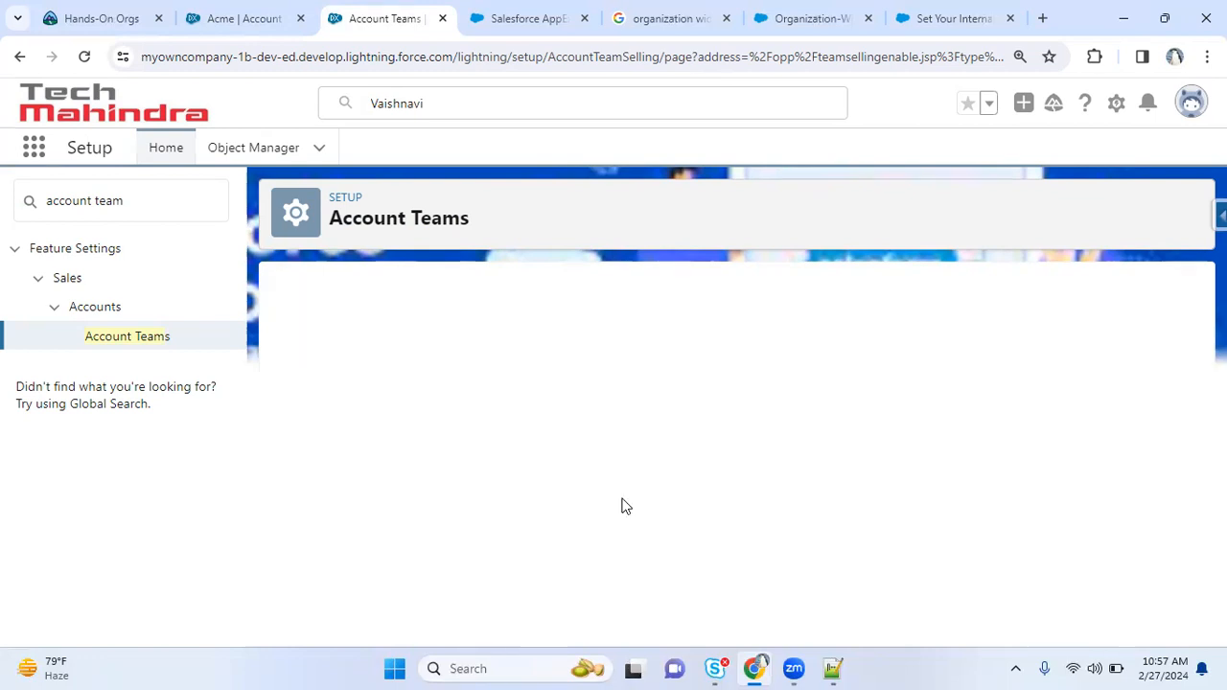
- Go from the Acme account record to the Account object's page layouts and open Account Layout for editing
click(268, 11)
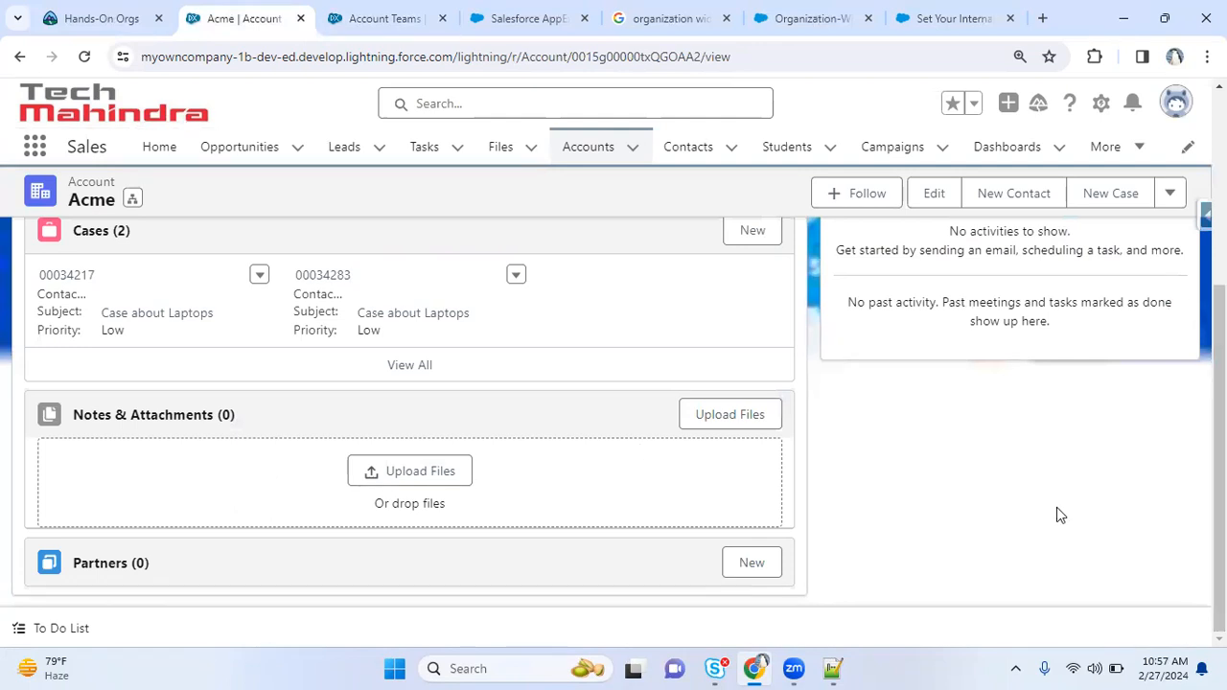
drag(1219, 383, 1218, 182)
click(1175, 103)
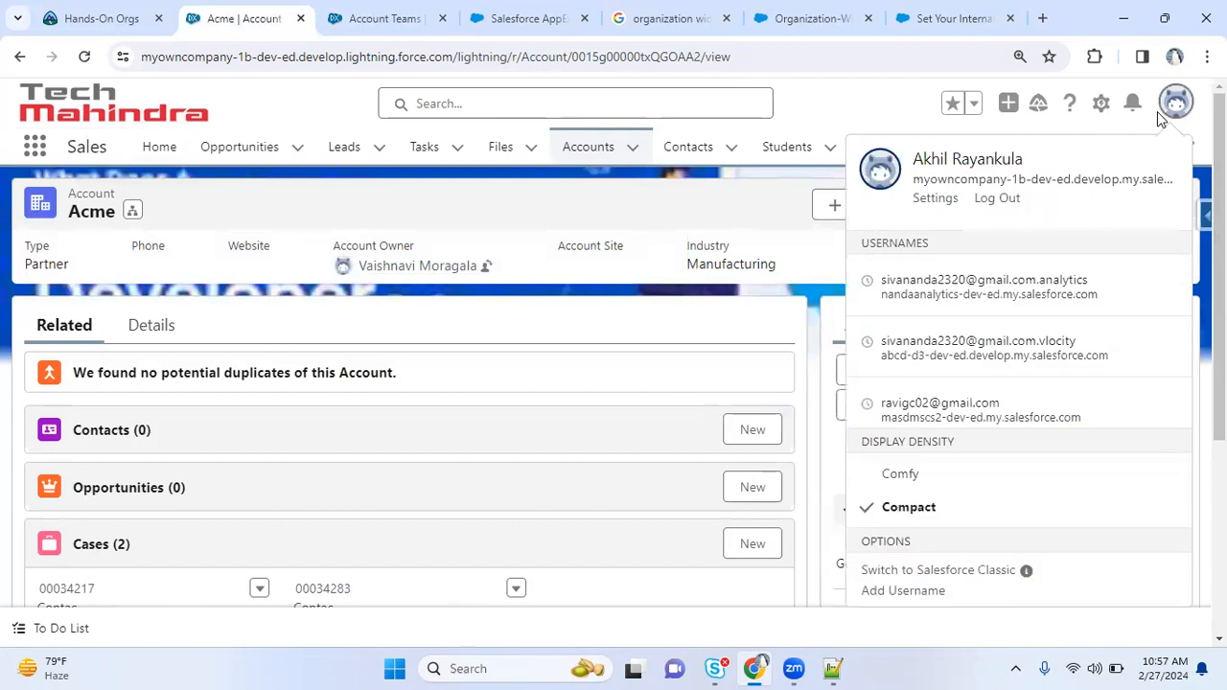
click(1100, 103)
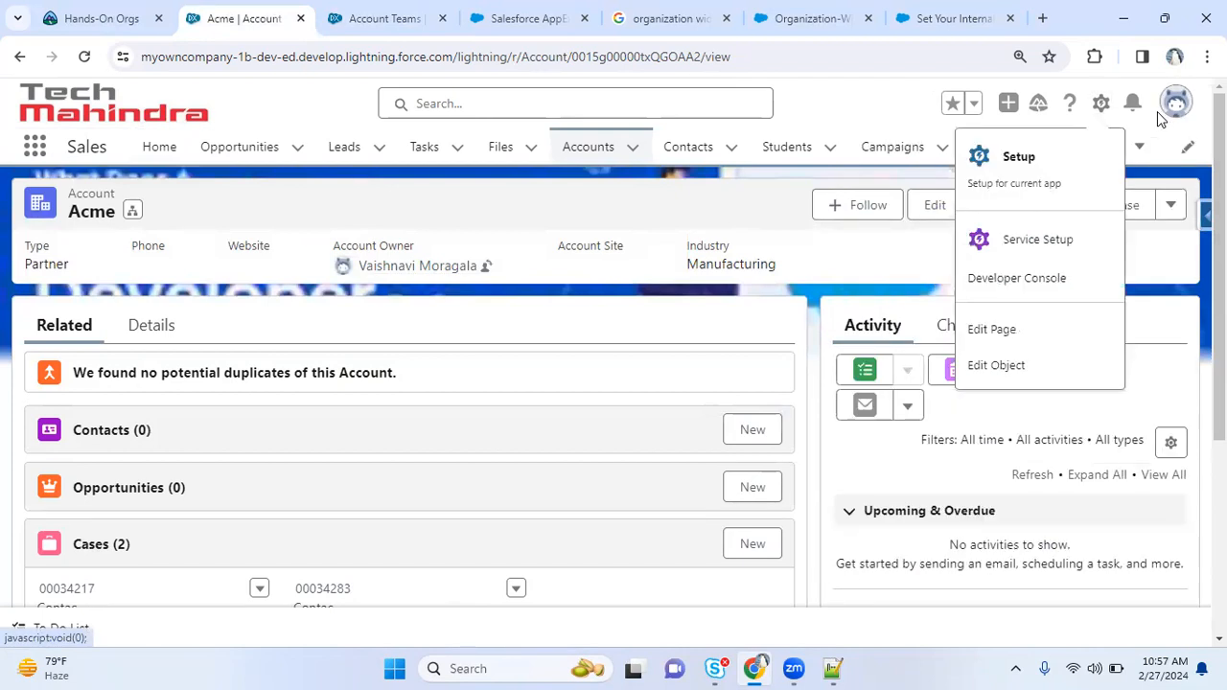
click(988, 363)
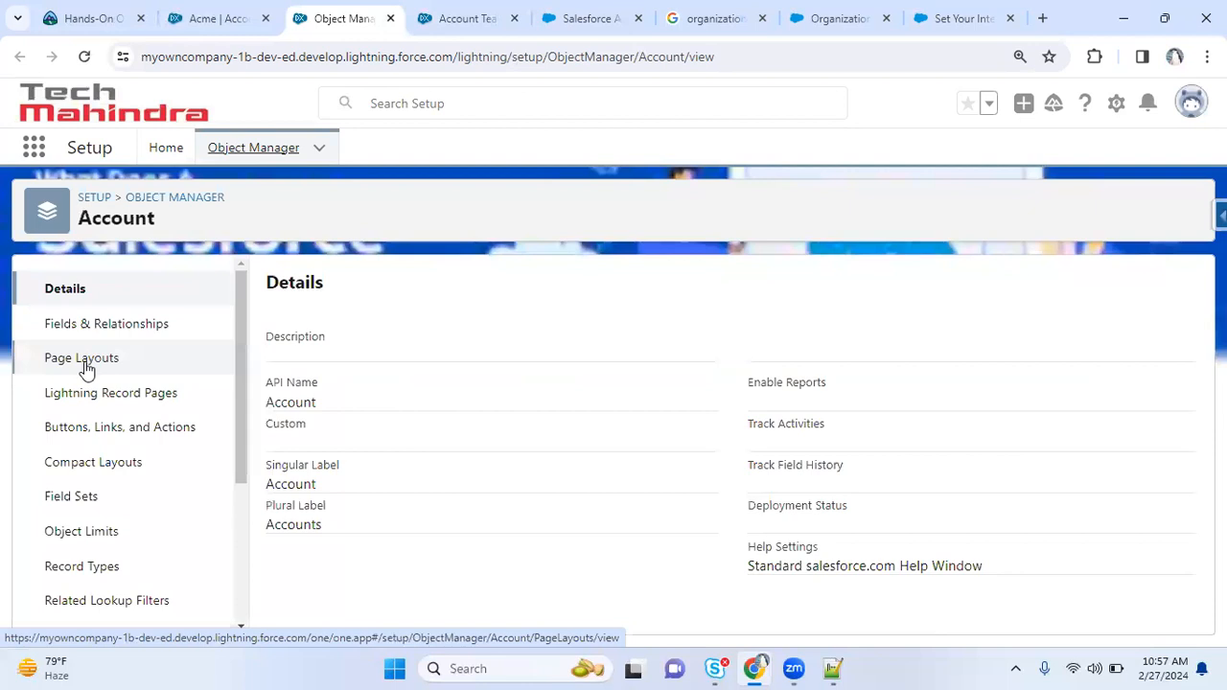
click(85, 364)
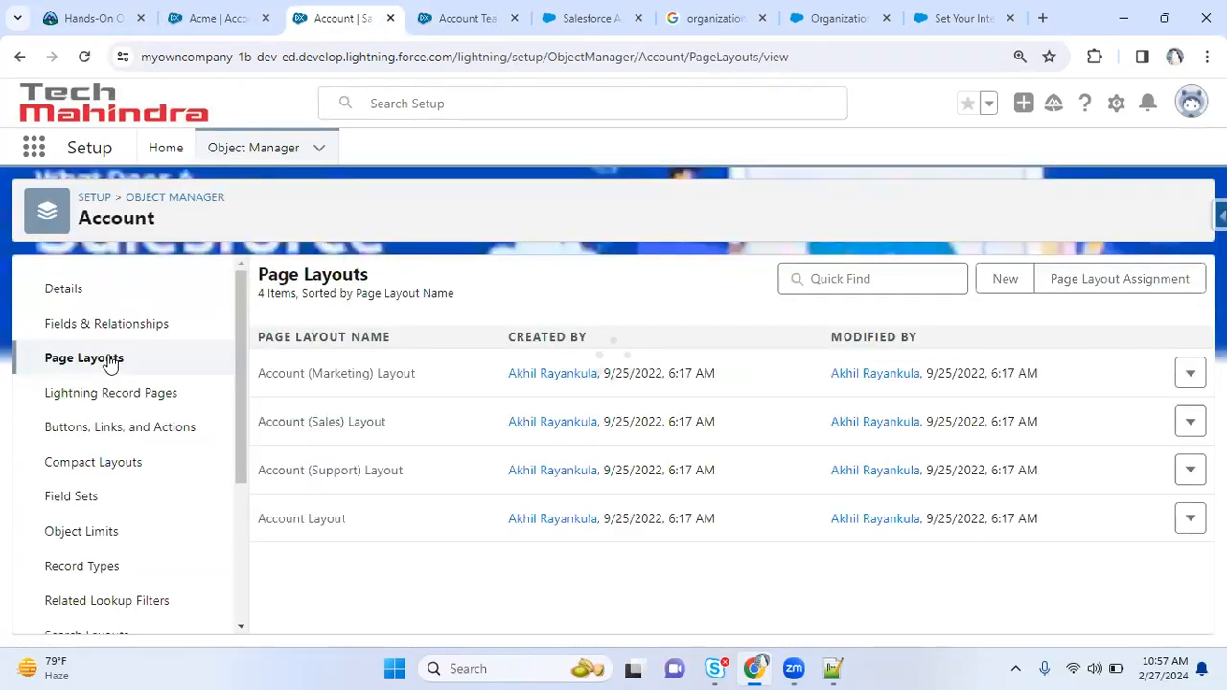
click(1191, 518)
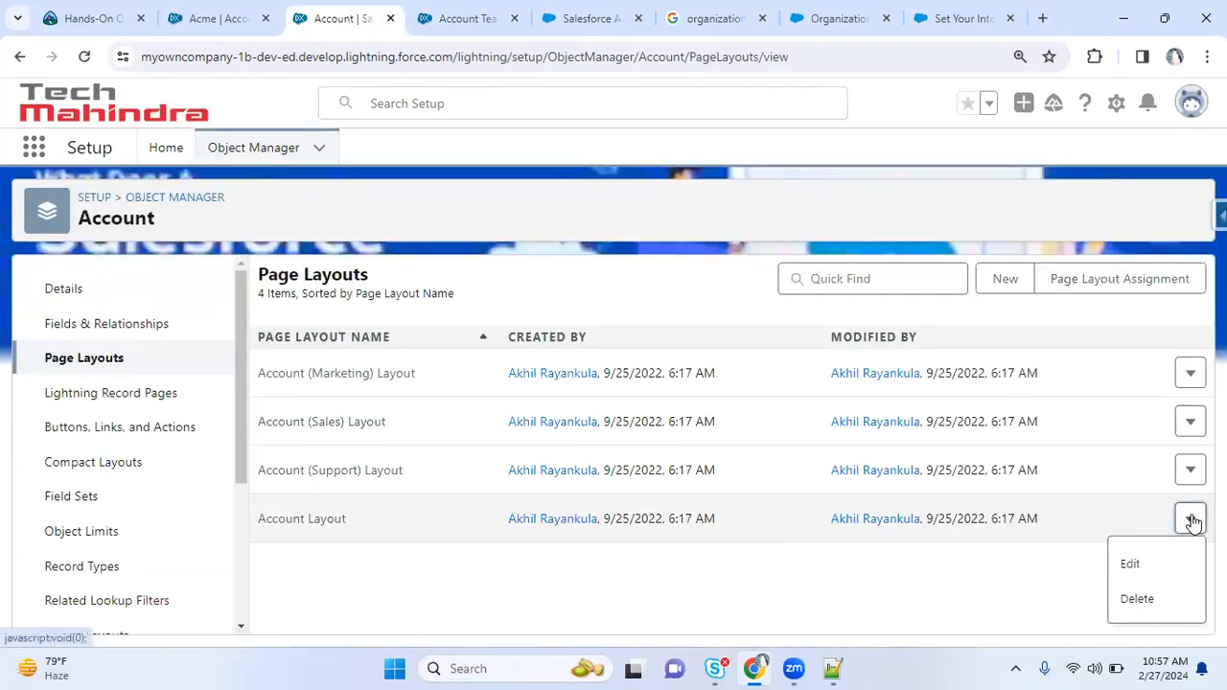
click(1142, 561)
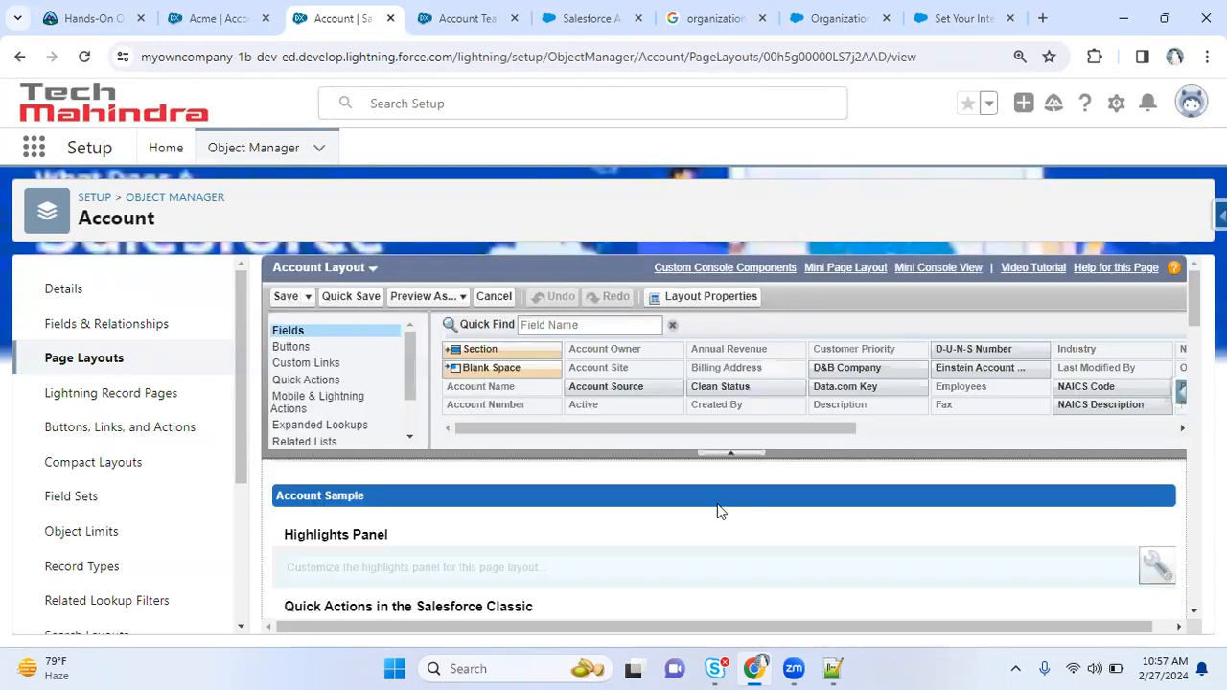
- Find the Account Team related list with "acc" and add it above Contacts in the Account Layout
click(305, 441)
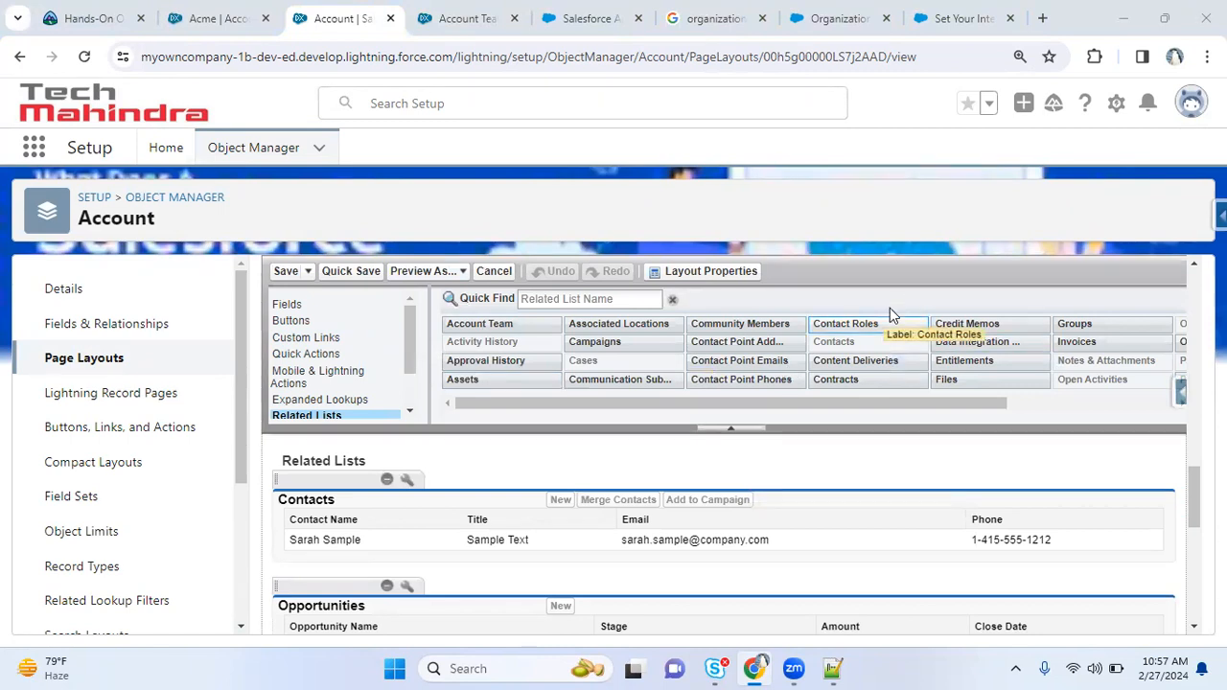
click(582, 298)
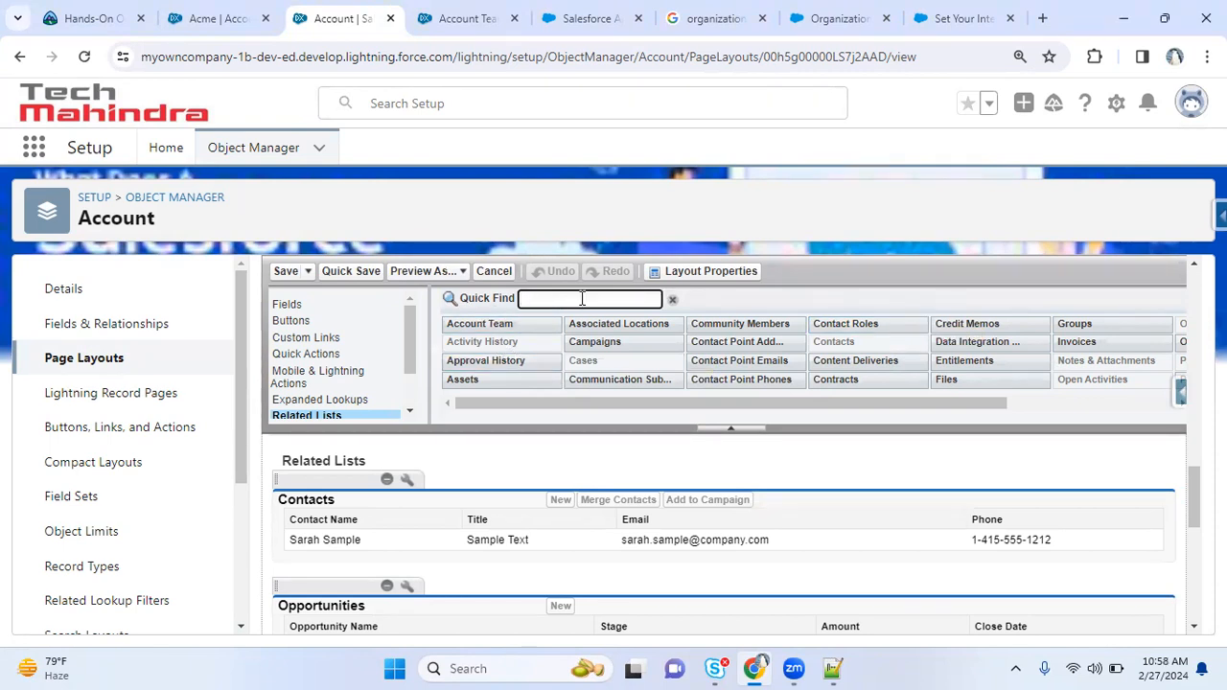
text(ax)
key(BackSpace)
text(cc)
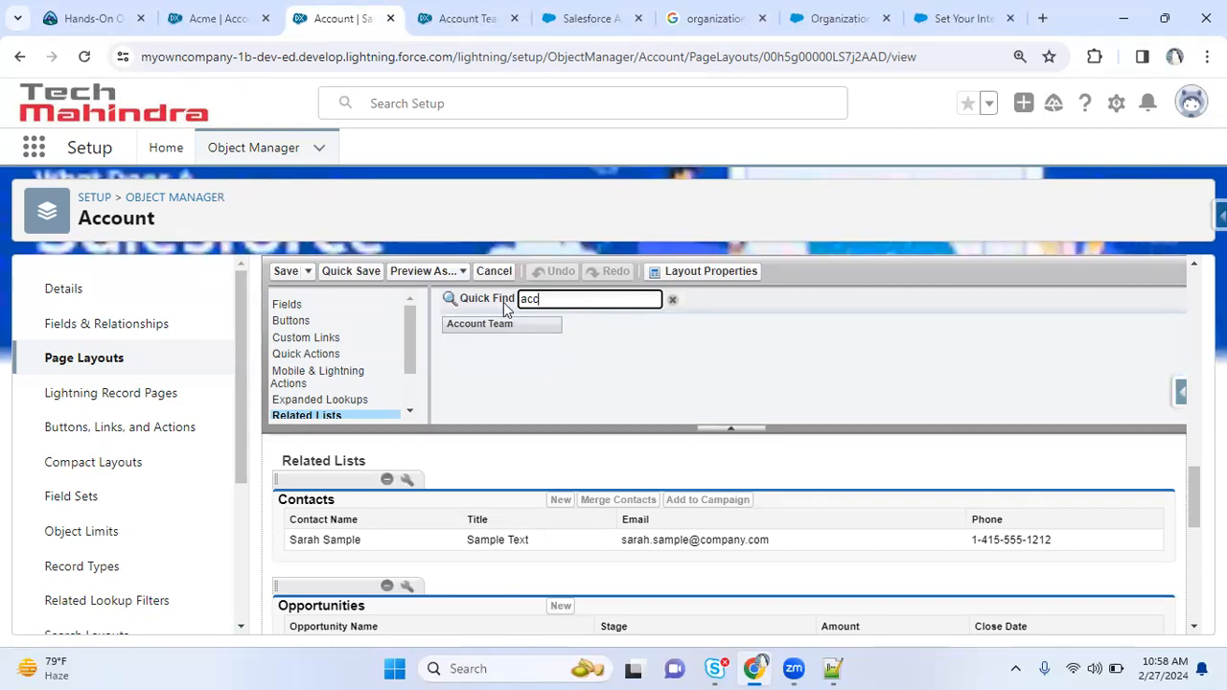
click(237, 126)
drag(482, 317, 411, 501)
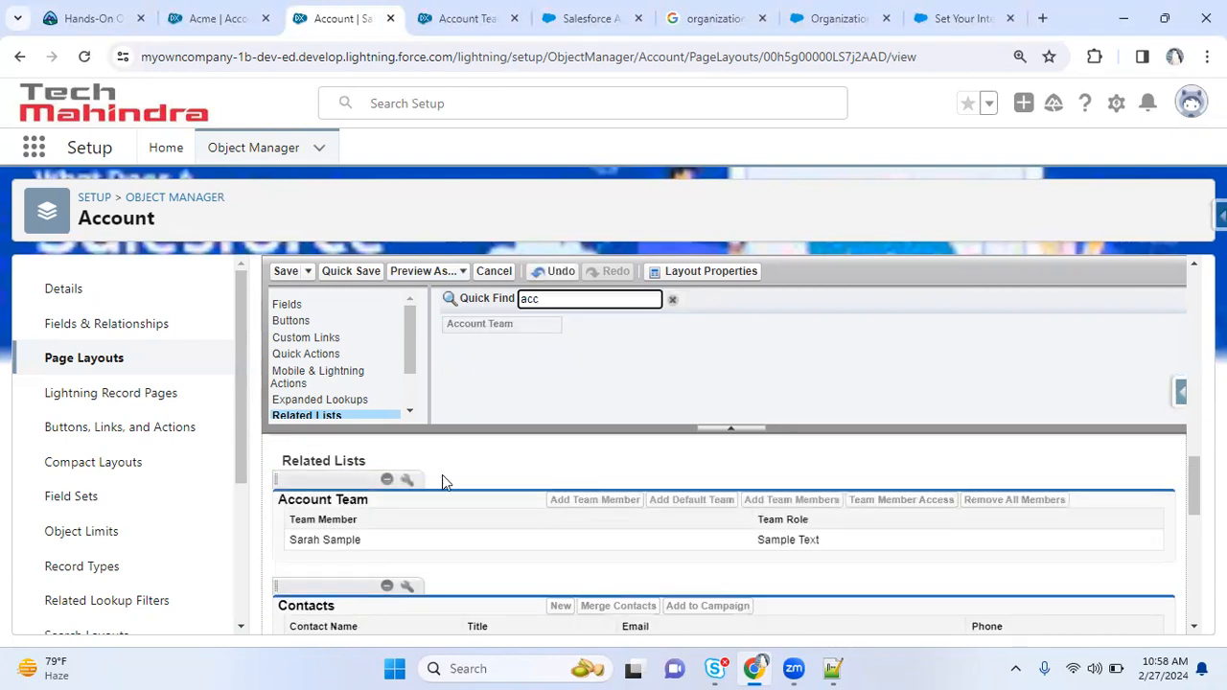
- Save the Account Layout, overwriting users' related list customizations, and return to the Acme account record
click(284, 271)
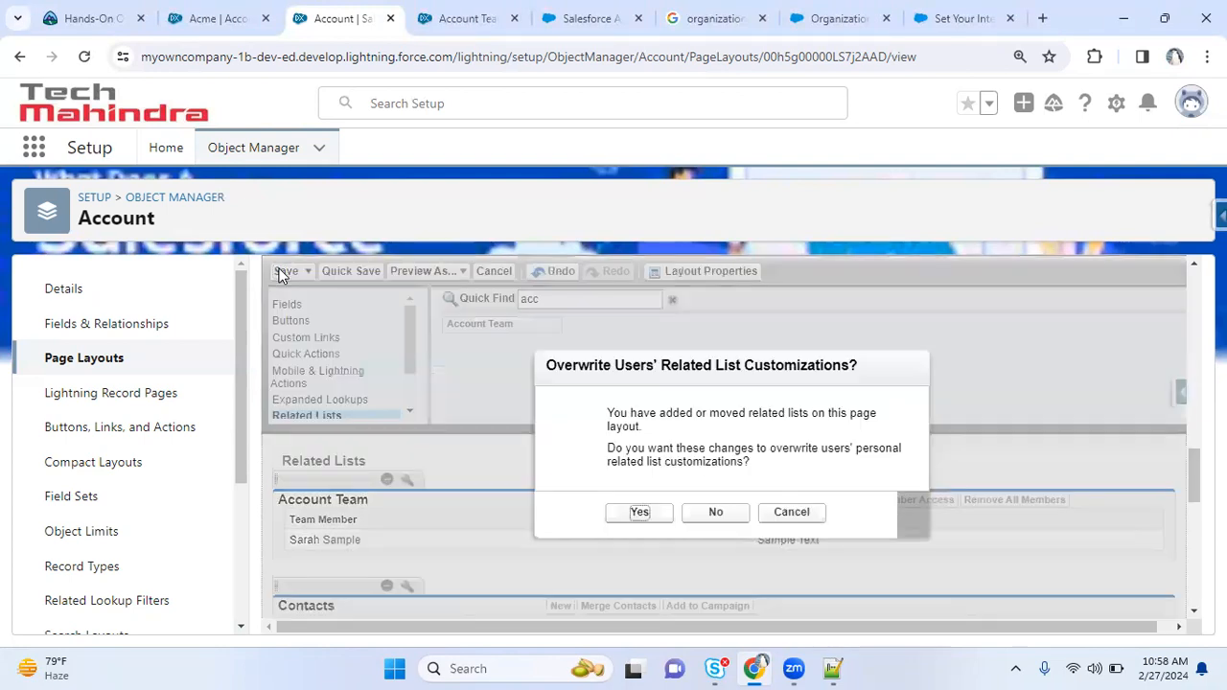
click(640, 513)
click(218, 13)
click(338, 18)
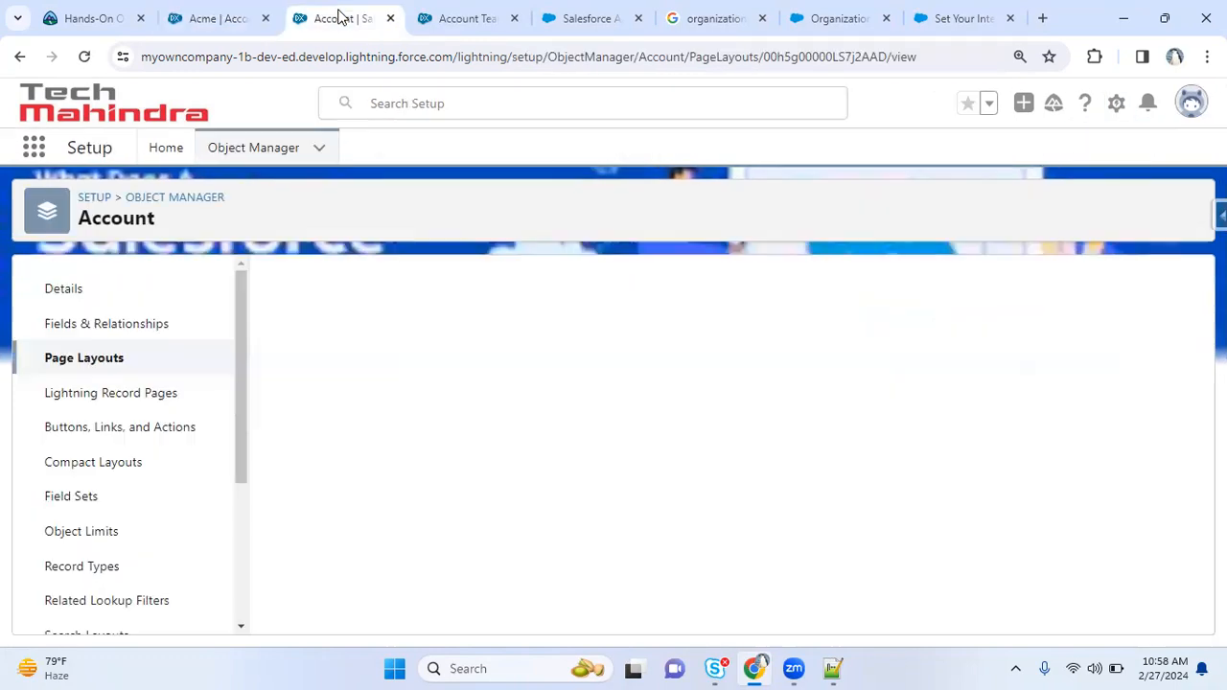
click(191, 18)
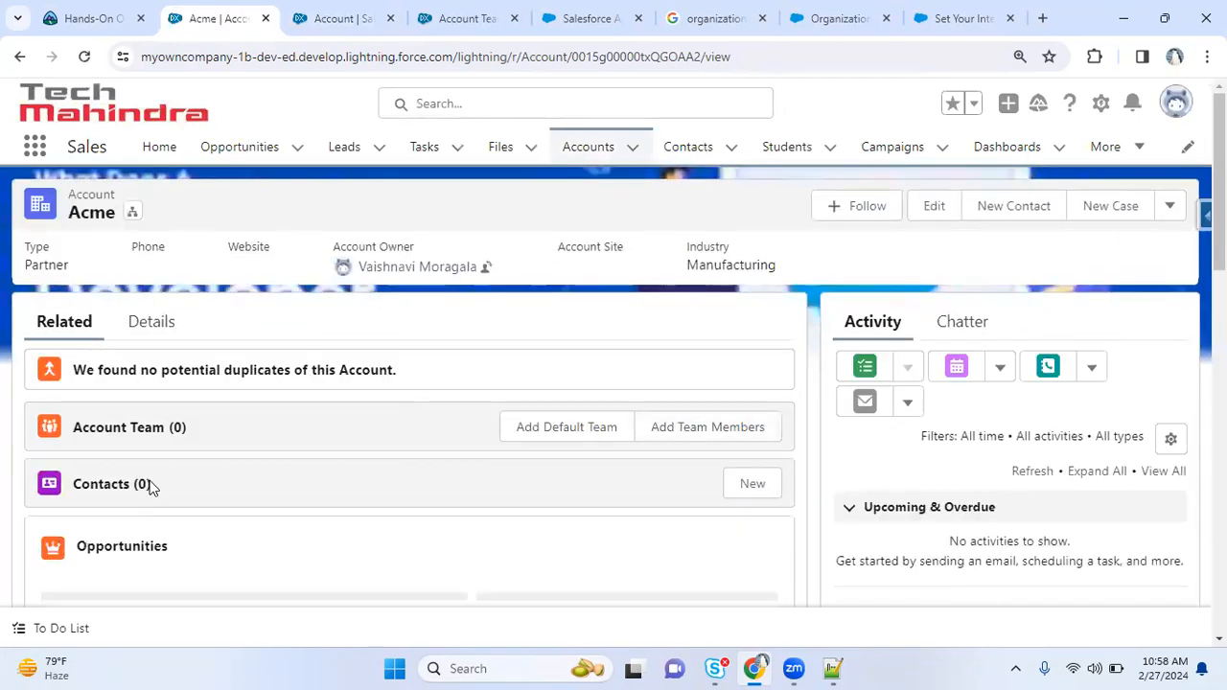
- Start adding team members to the Acme account and fill the first two rows with the two available users, in listed order
click(703, 433)
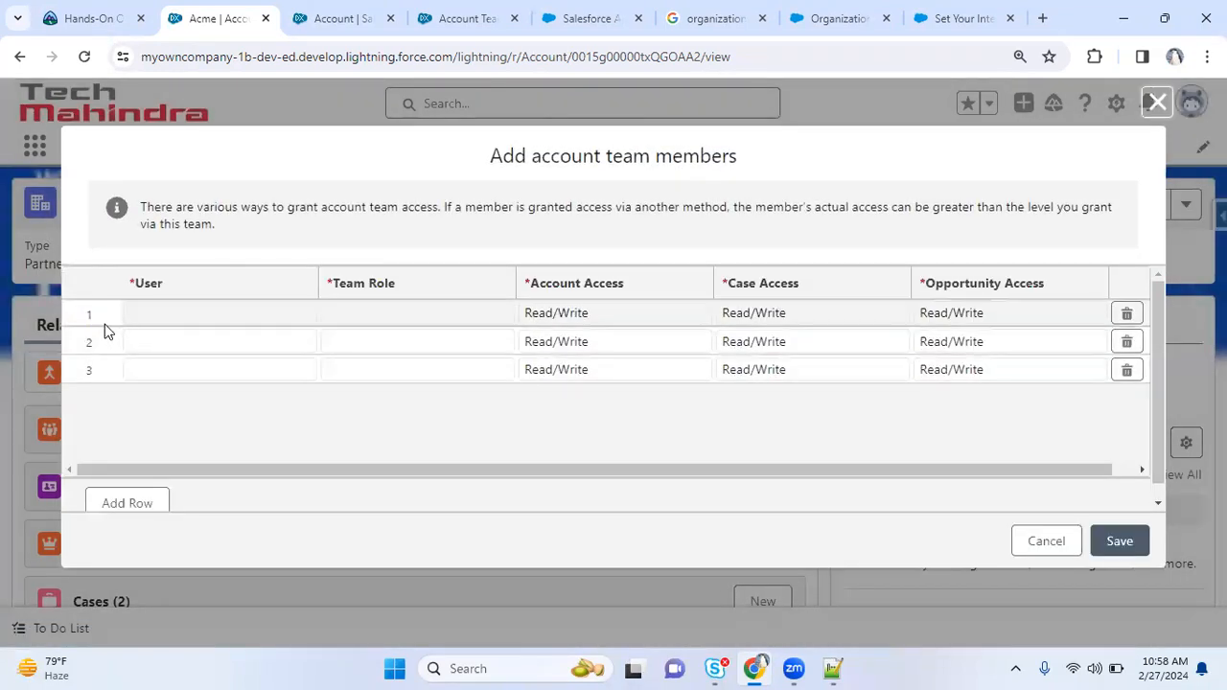
click(167, 313)
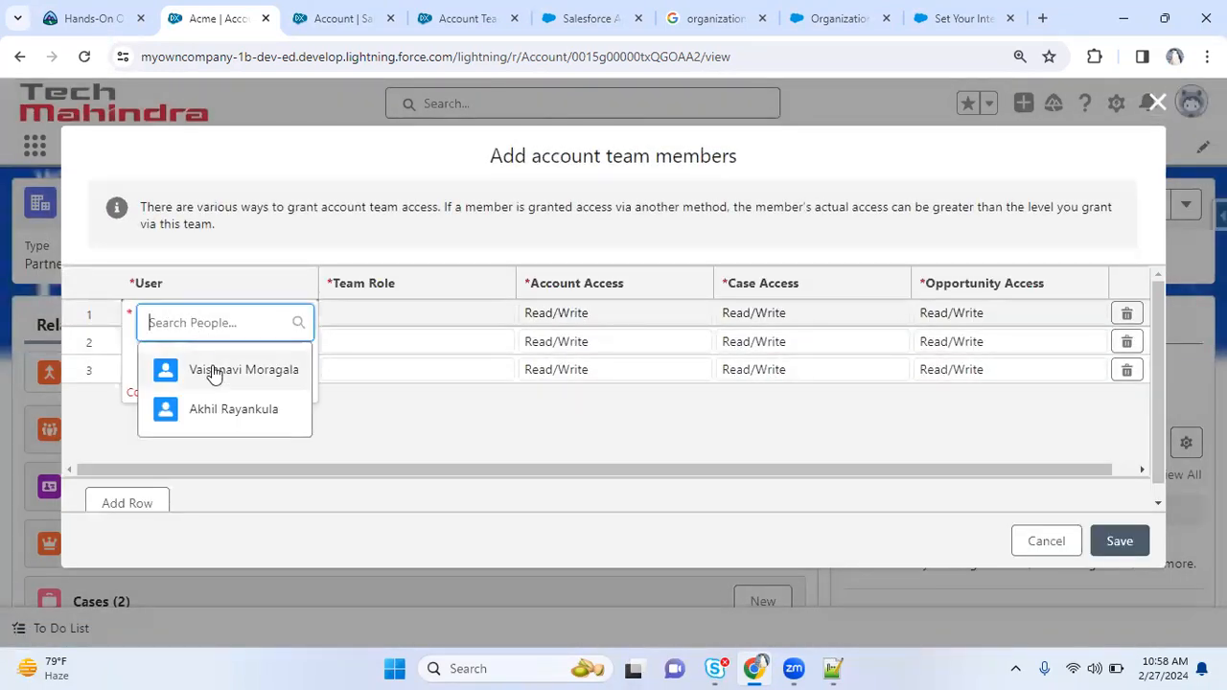
click(213, 372)
click(209, 347)
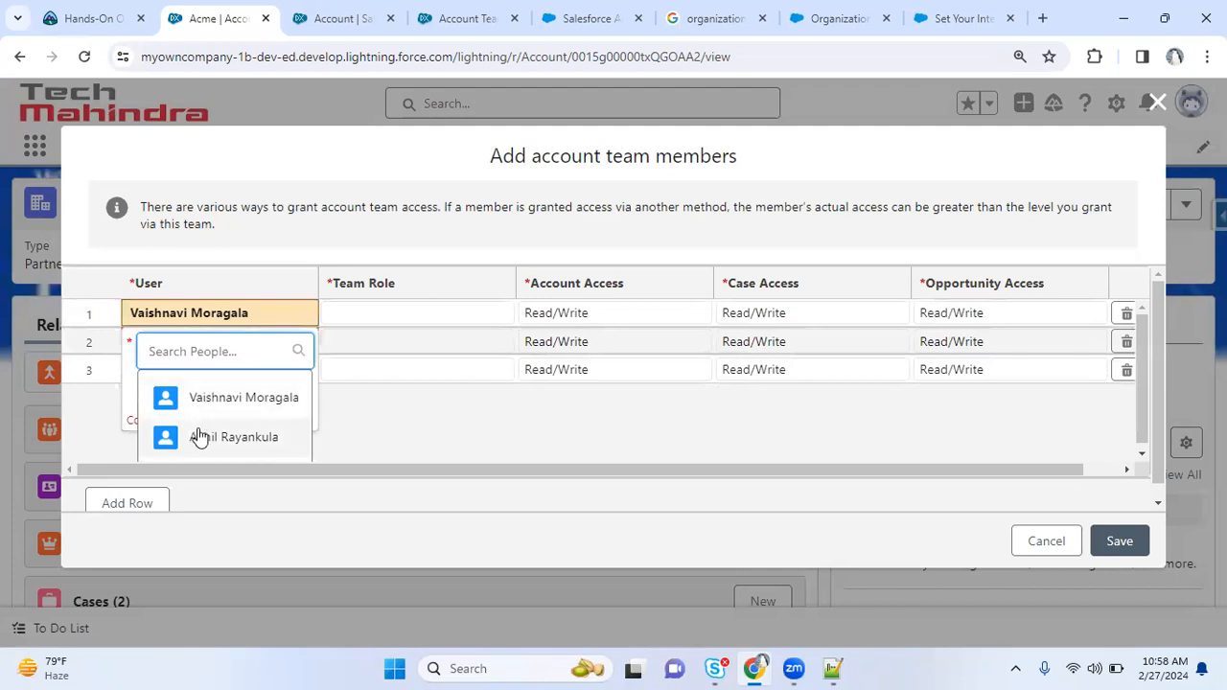
click(198, 437)
- Leave the third row's user empty and delete that row from the new account team members
click(220, 369)
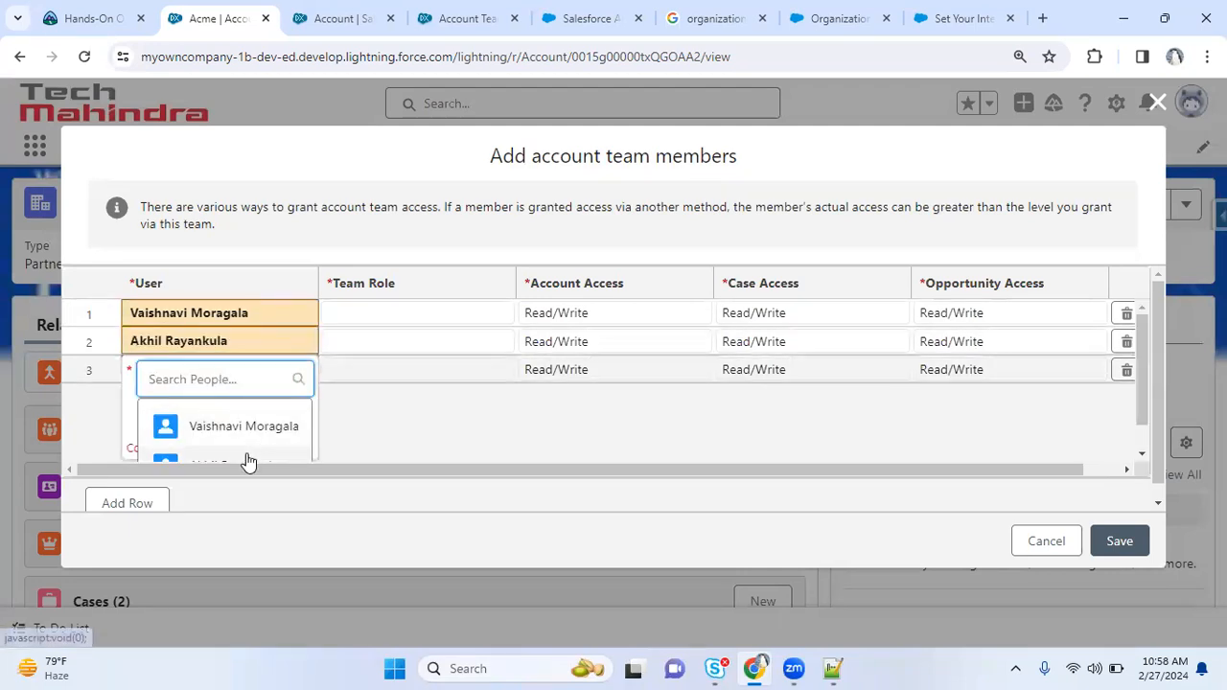
scroll(249, 462, down, 1)
click(471, 445)
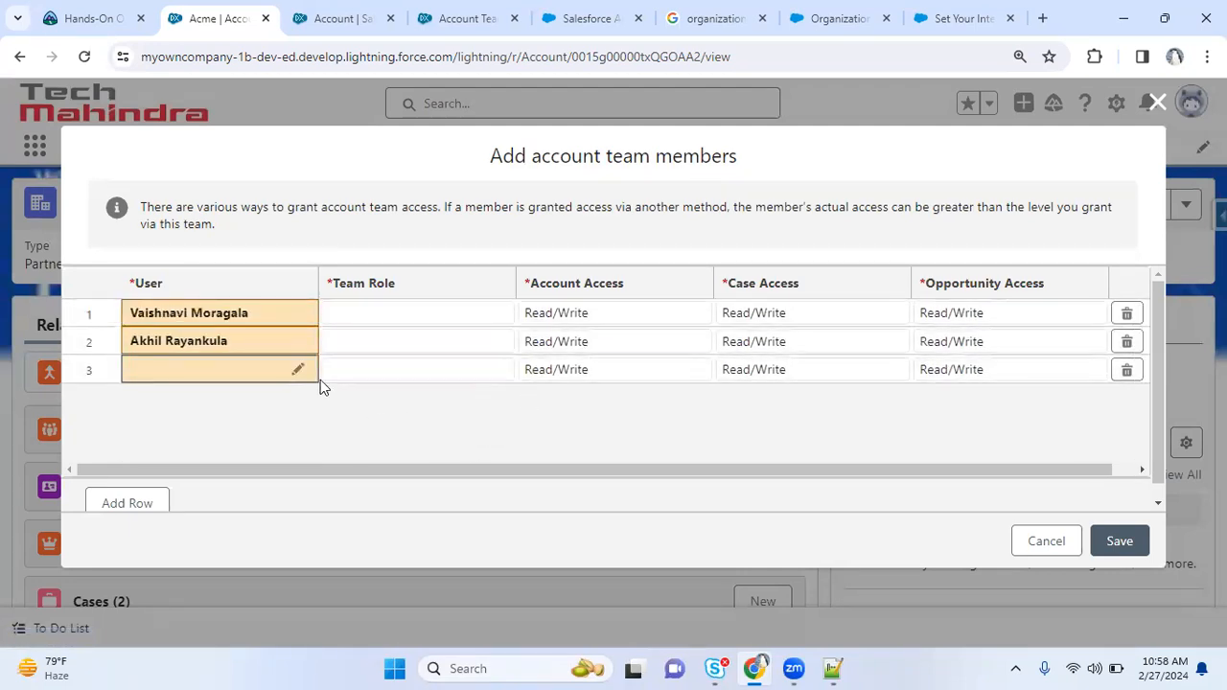
click(1127, 369)
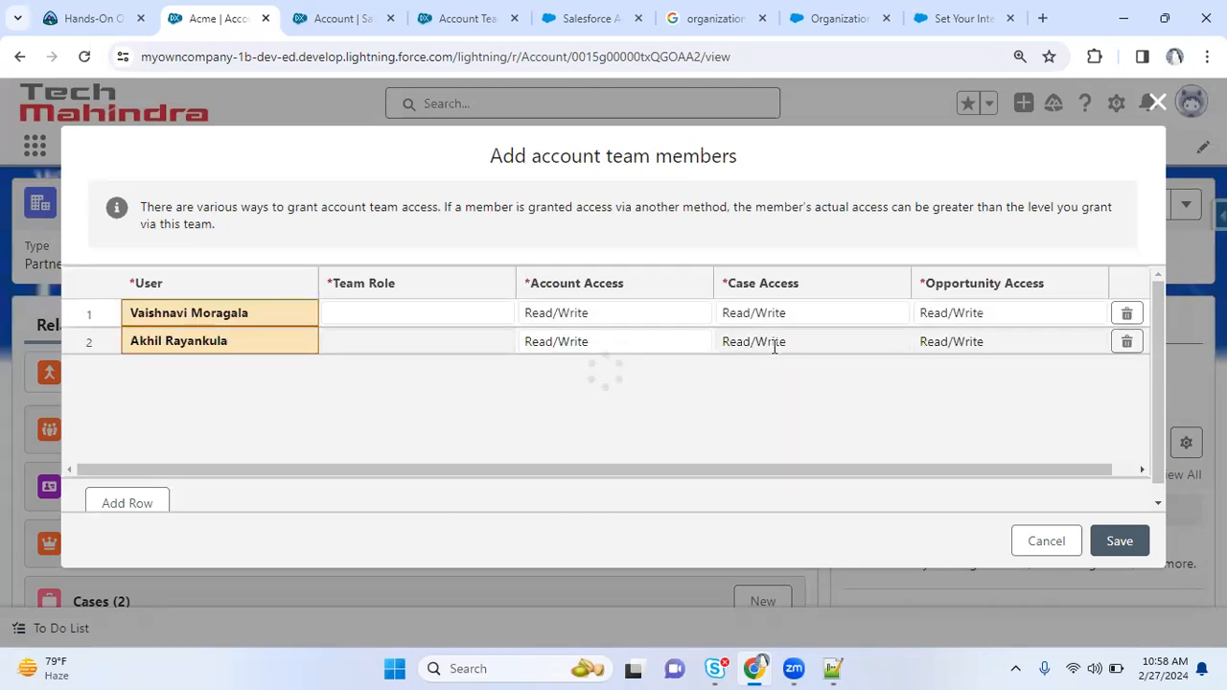
click(438, 304)
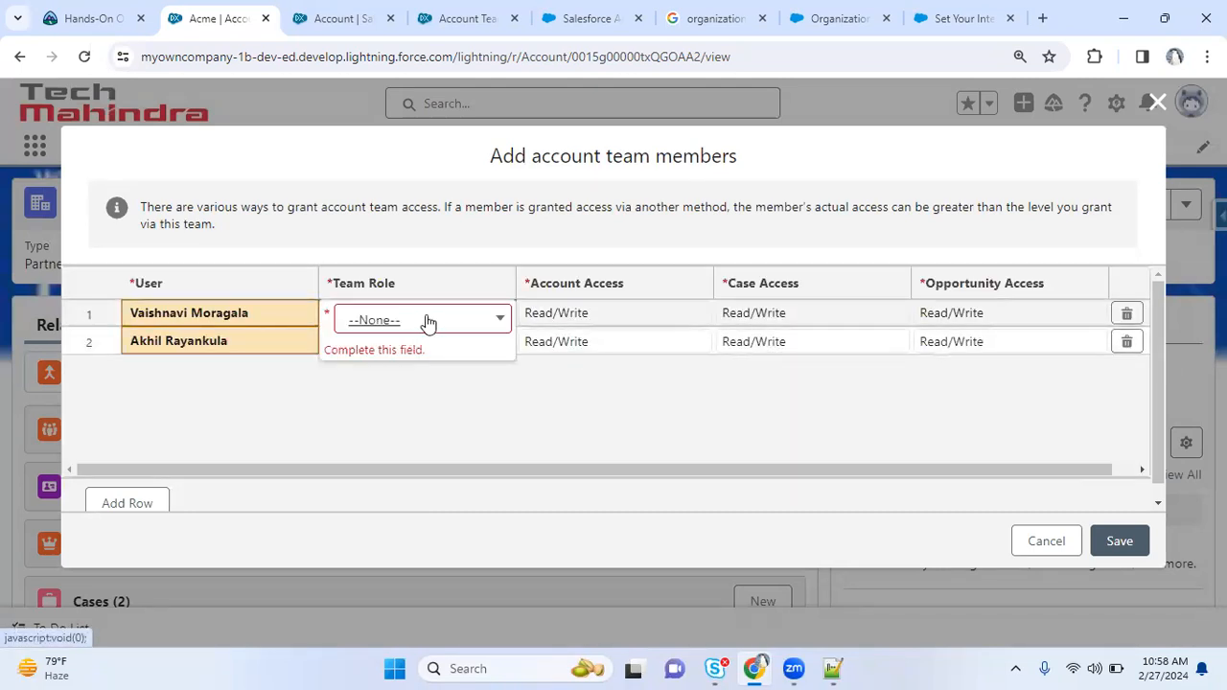
click(429, 323)
click(419, 342)
click(400, 340)
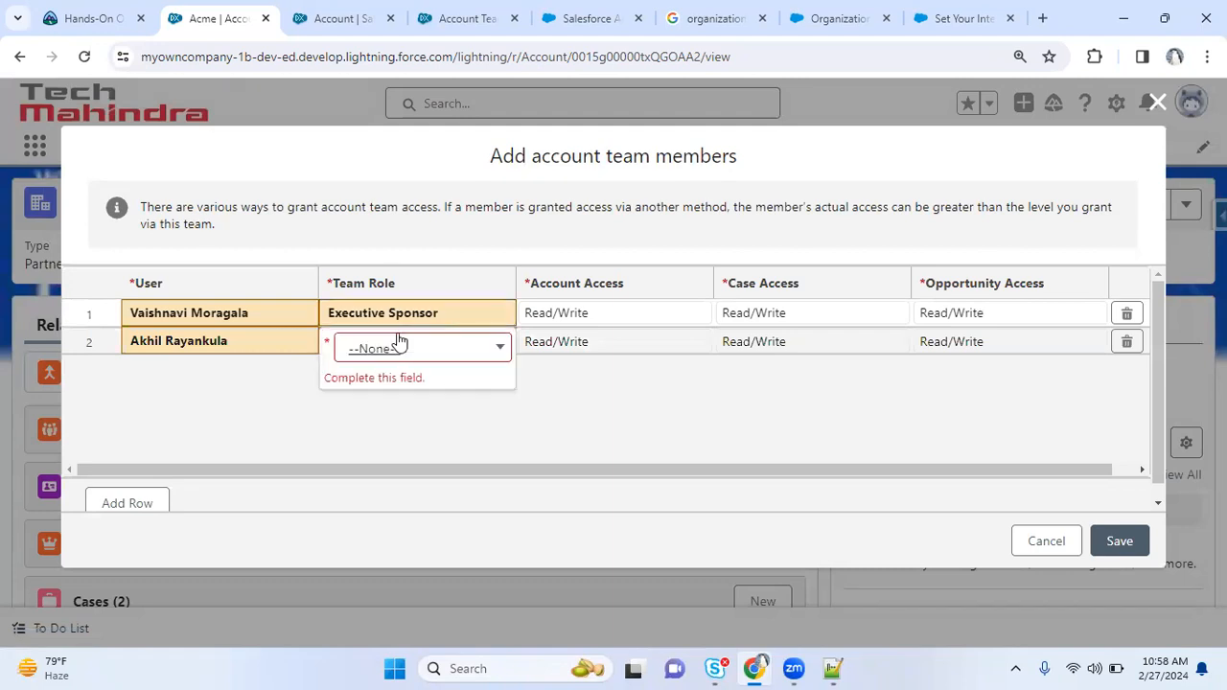
click(405, 350)
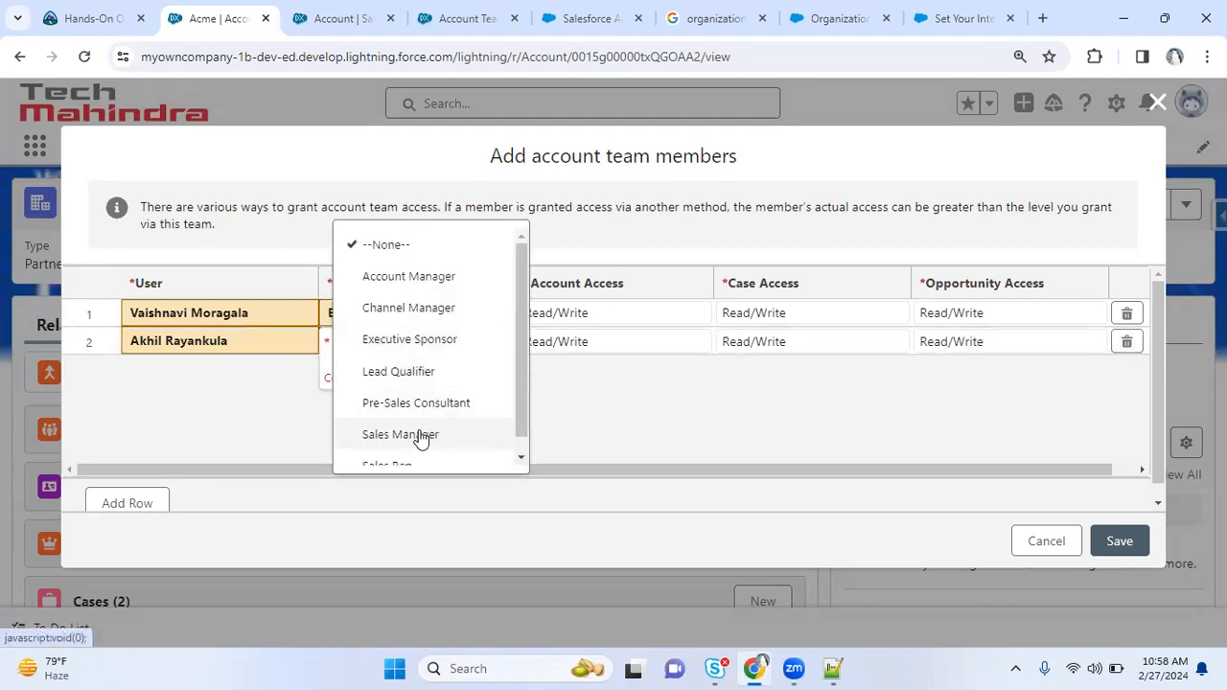
click(433, 341)
click(1118, 539)
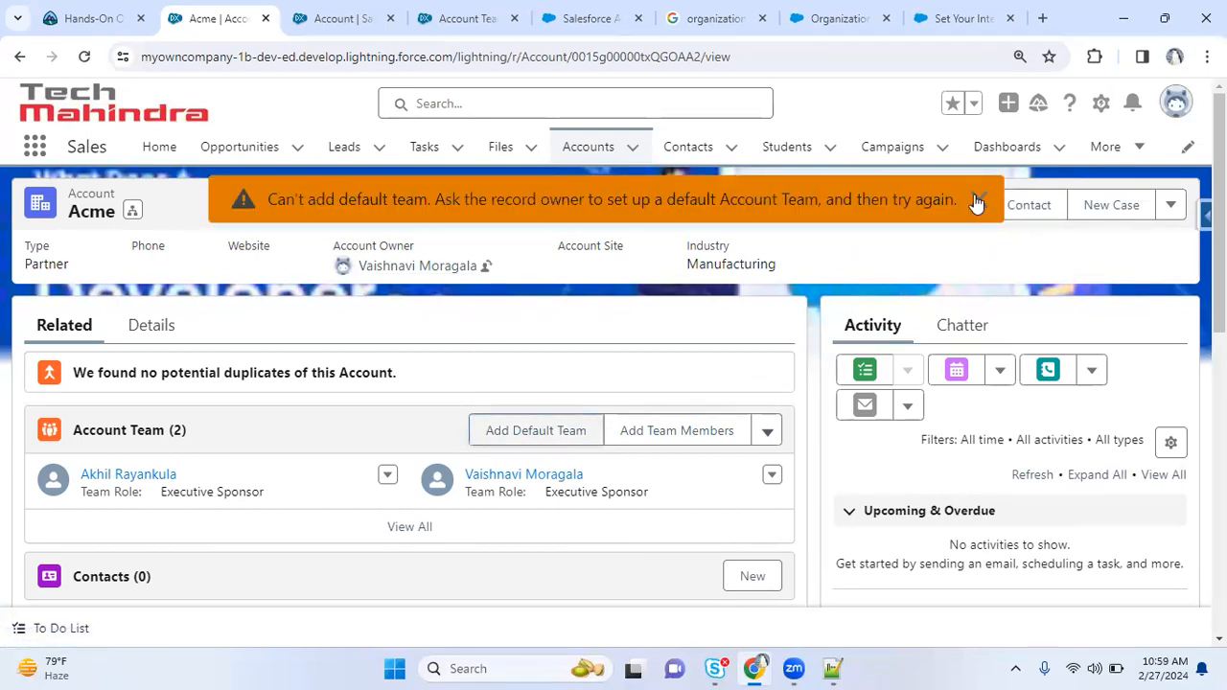
click(976, 203)
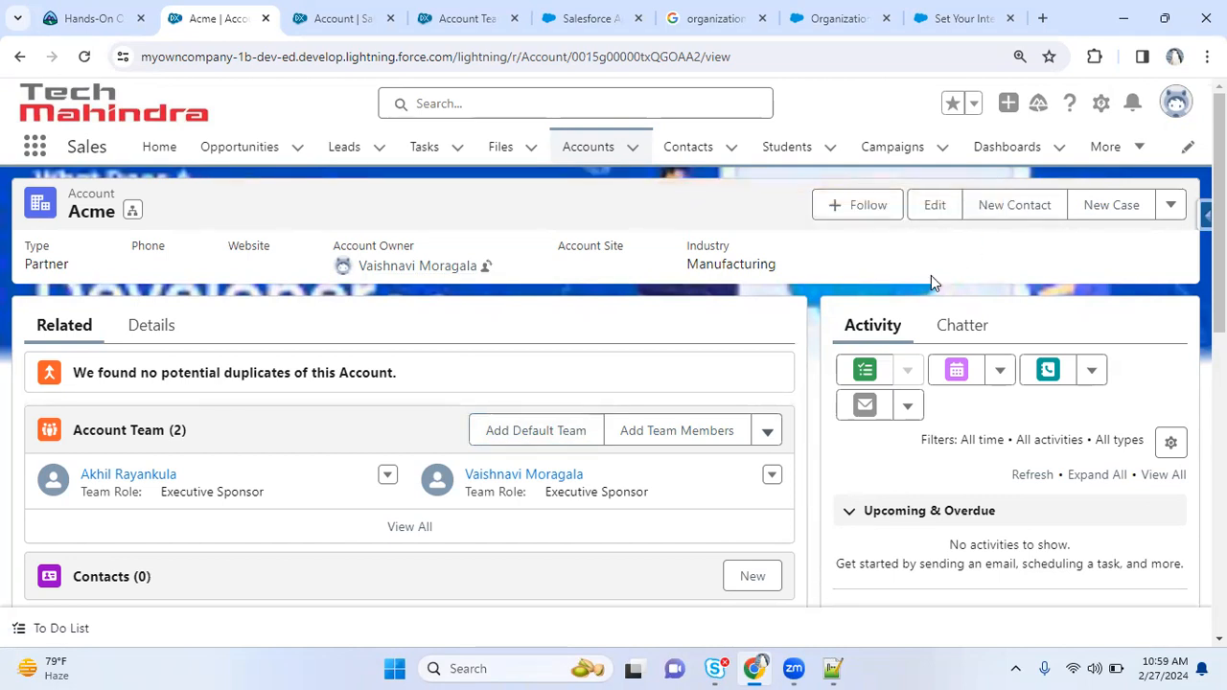